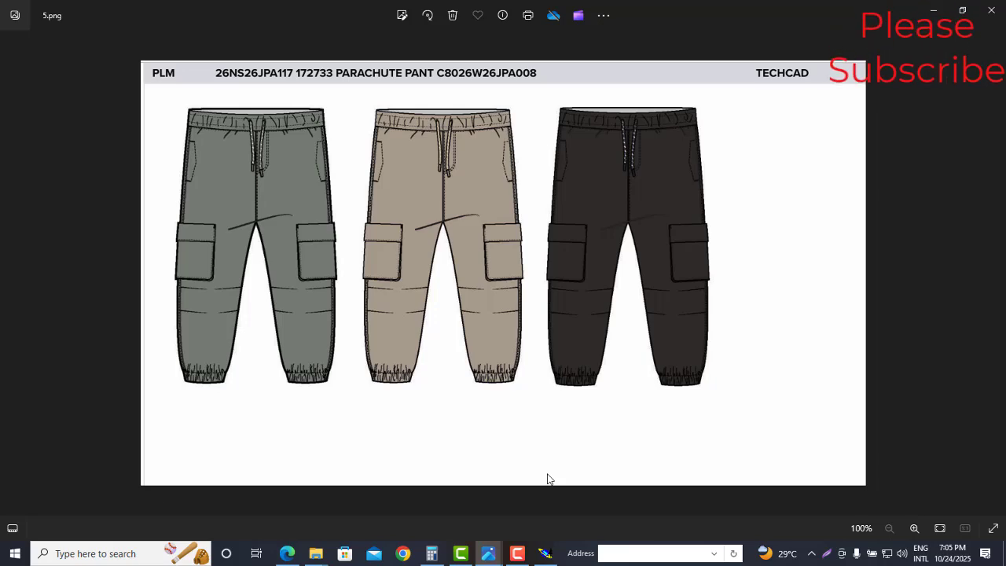
View the parachute pant colour sketches and the design and construction drawing in the image viewer
click(935, 11)
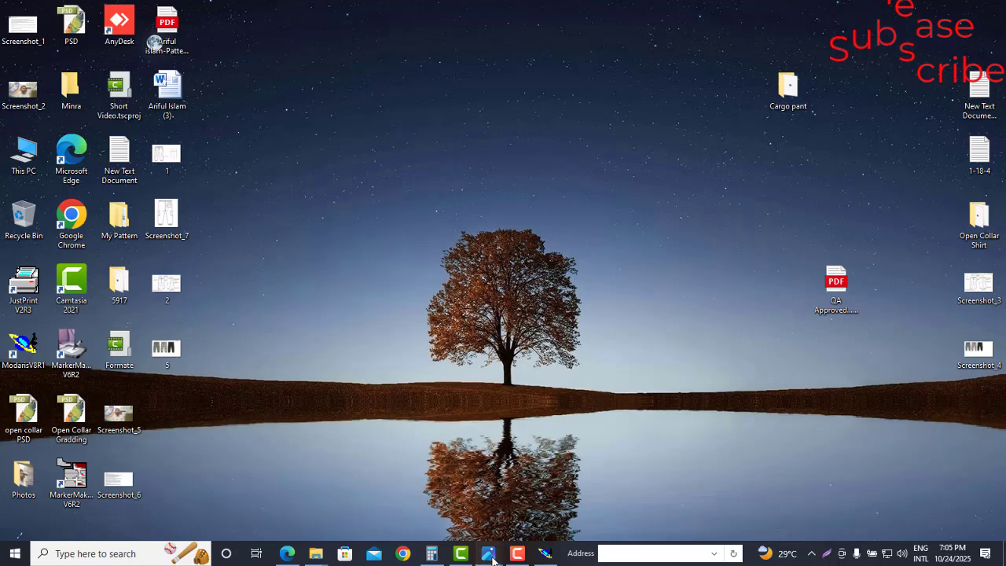
mouse_move(489, 554)
click(533, 492)
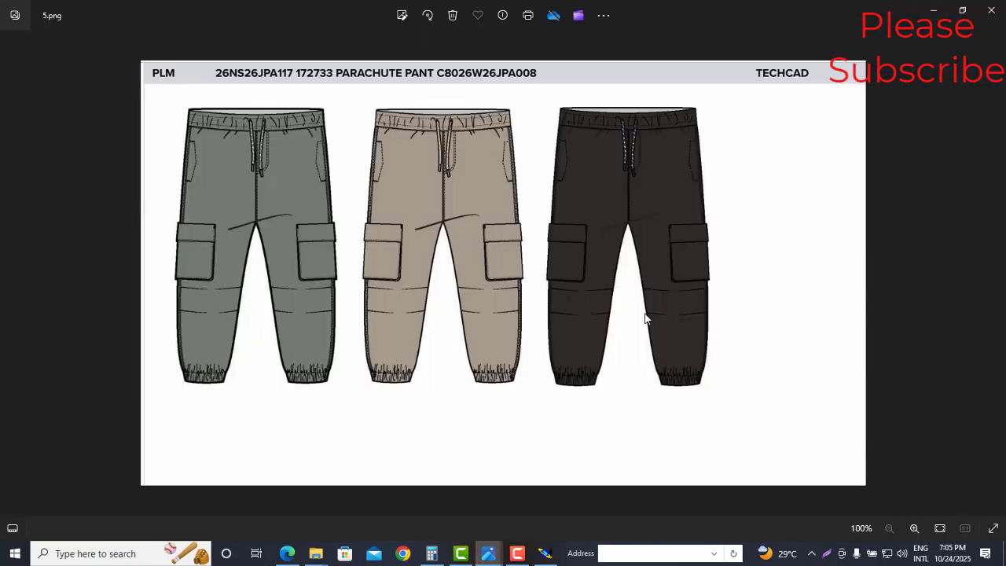
key(Left)
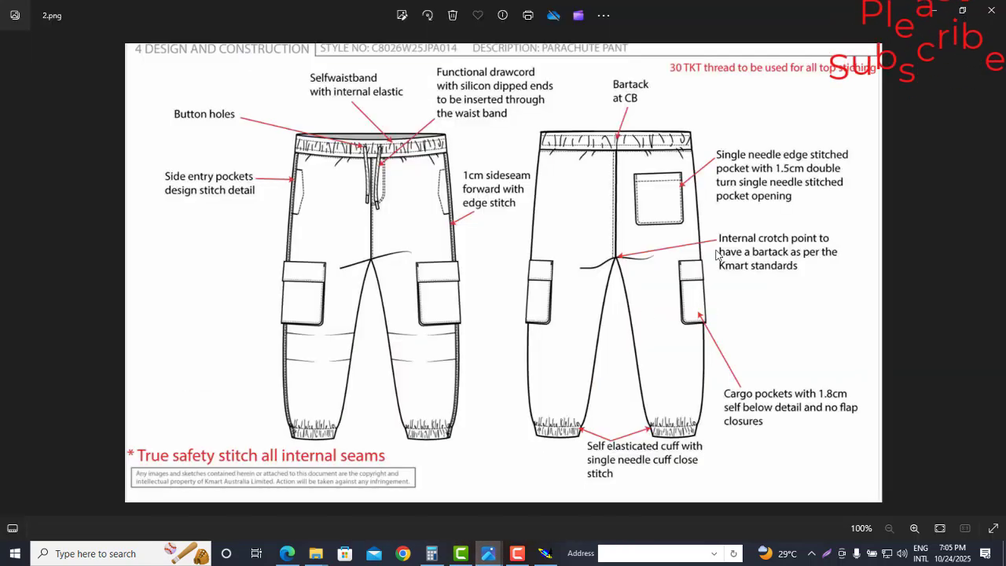
Open the QA Approved PDF from the desktop and examine the POMs measurement table on page 12
click(933, 9)
double_click(836, 289)
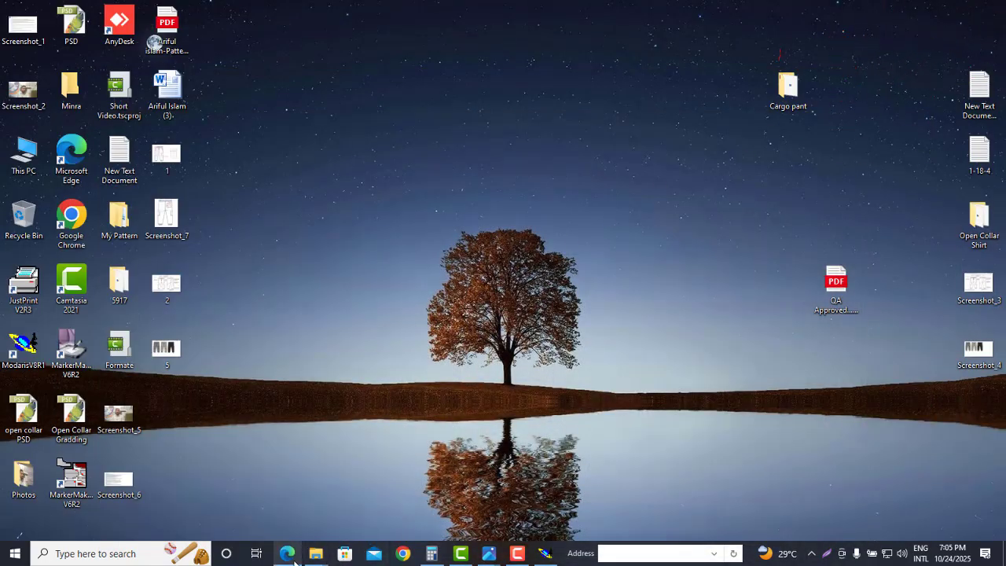
scroll(542, 305, up, 3)
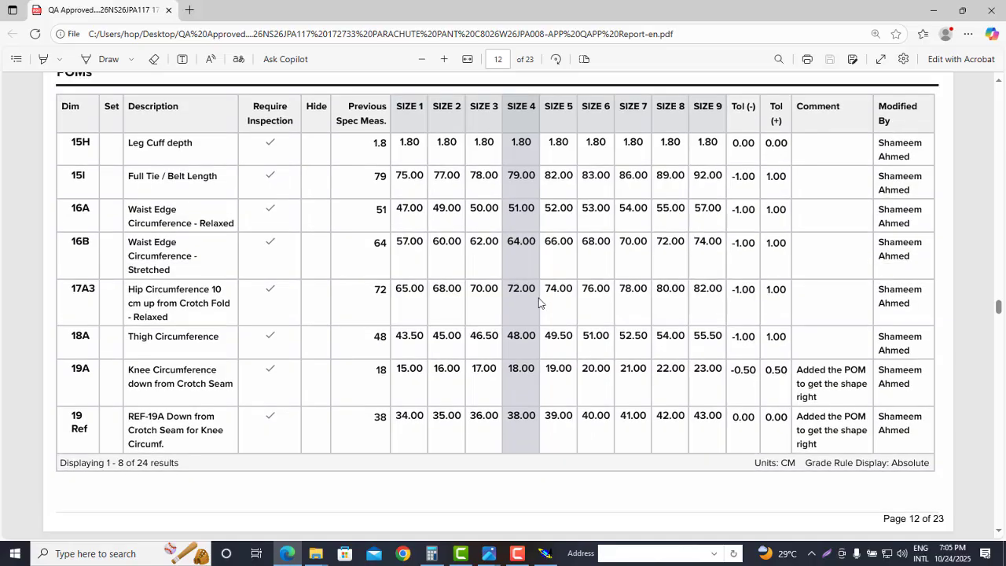
scroll(538, 298, down, 3)
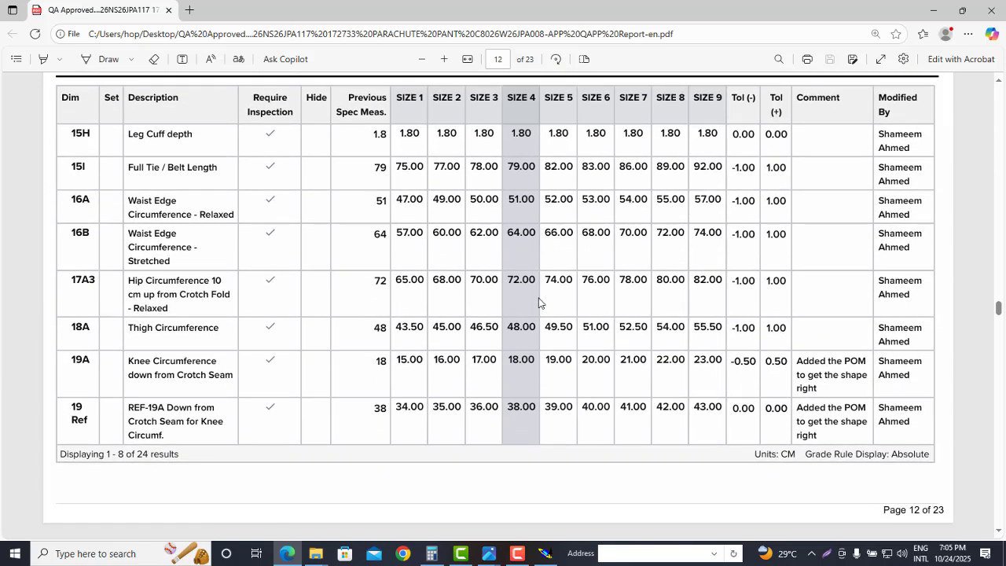
click(931, 9)
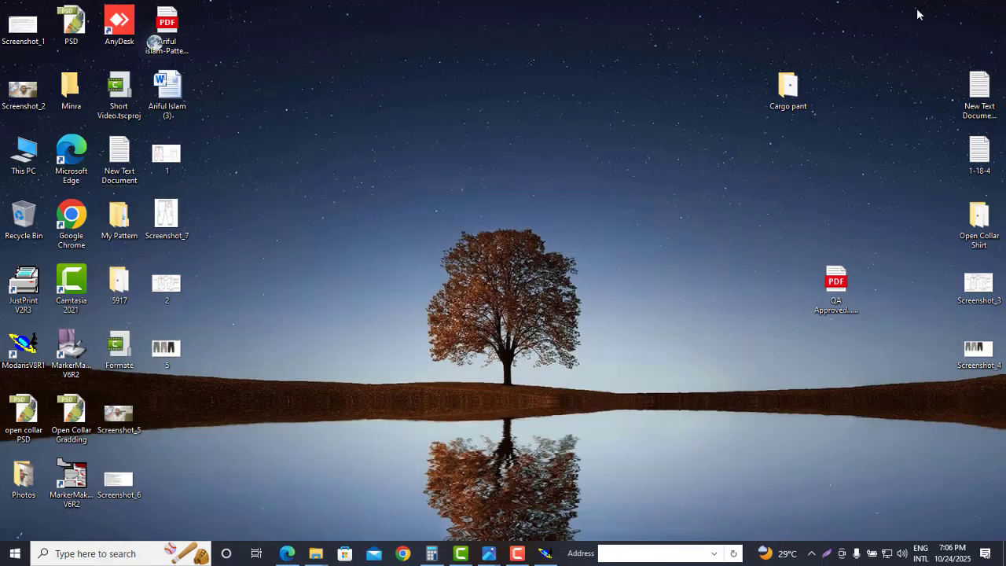
Switch to Modaris and create a new model named 456
click(544, 552)
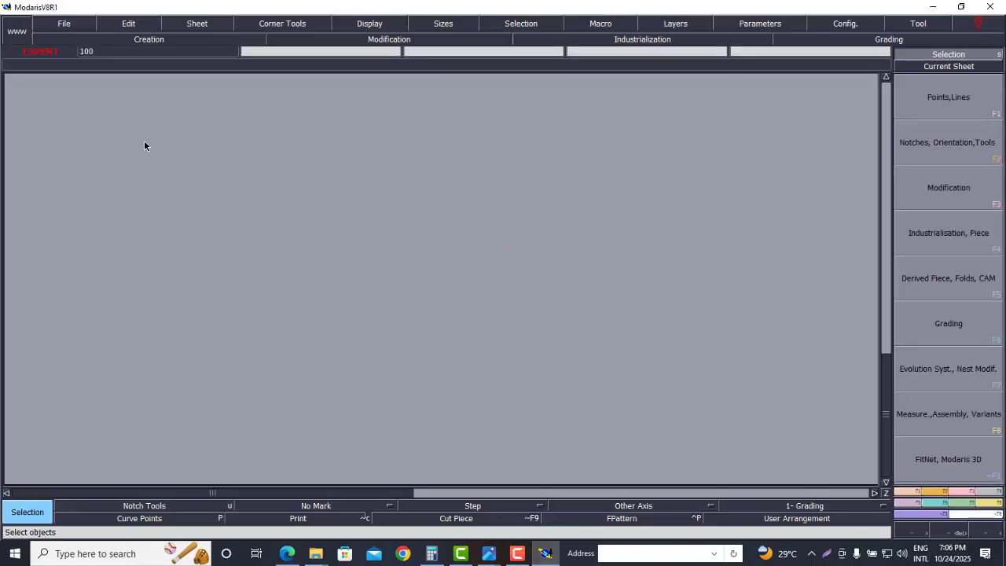
click(67, 24)
click(66, 39)
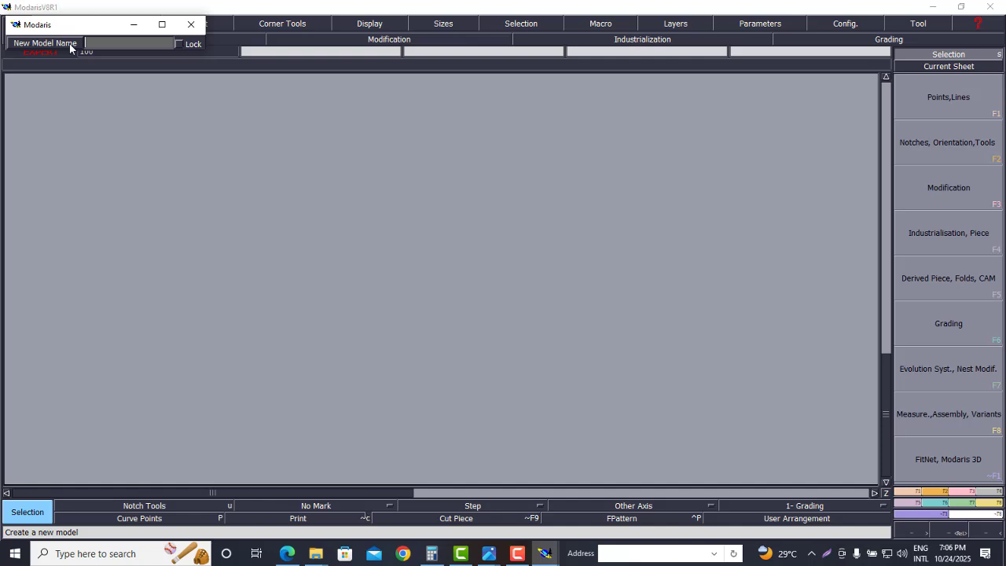
text(456)
key(Return)
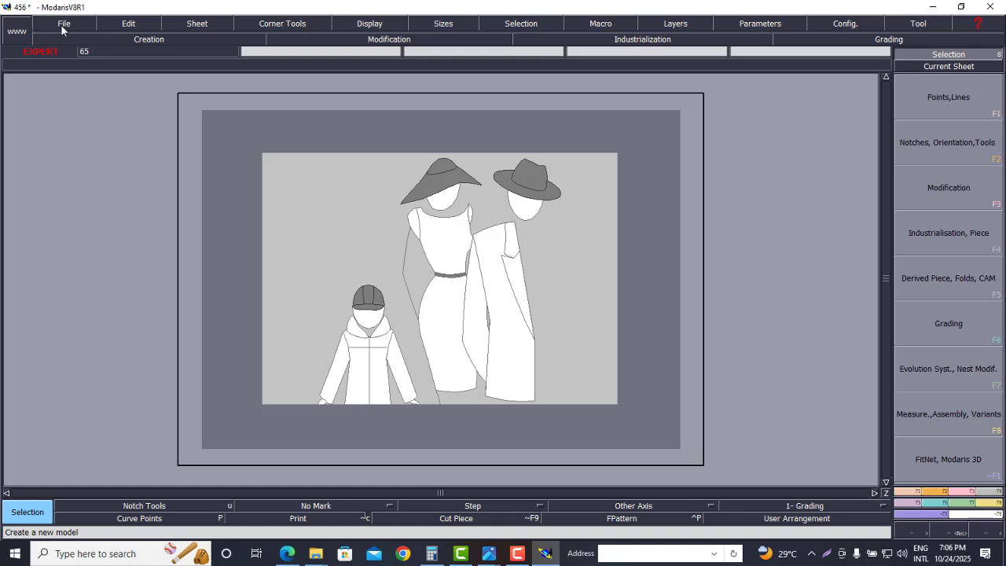
click(60, 30)
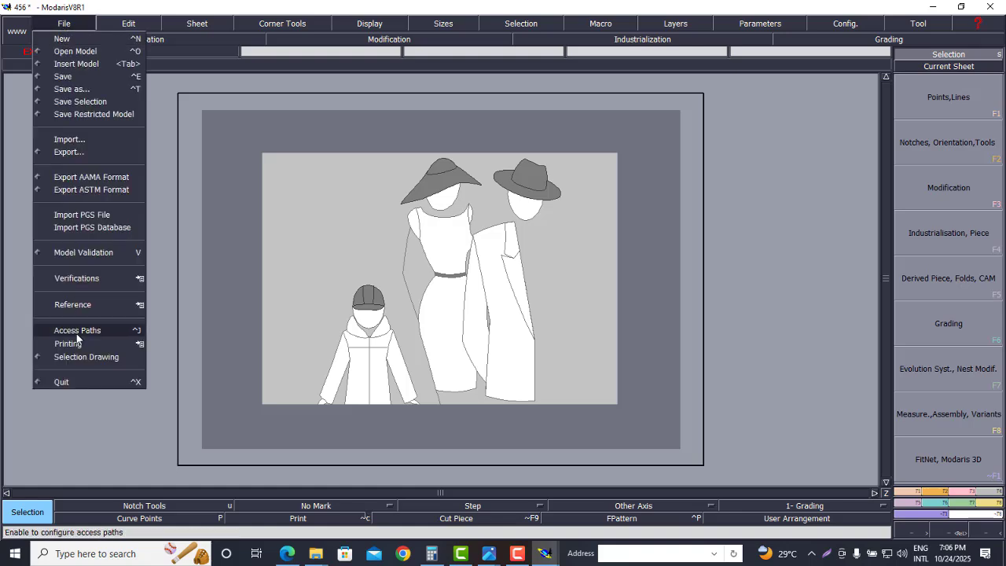
click(131, 411)
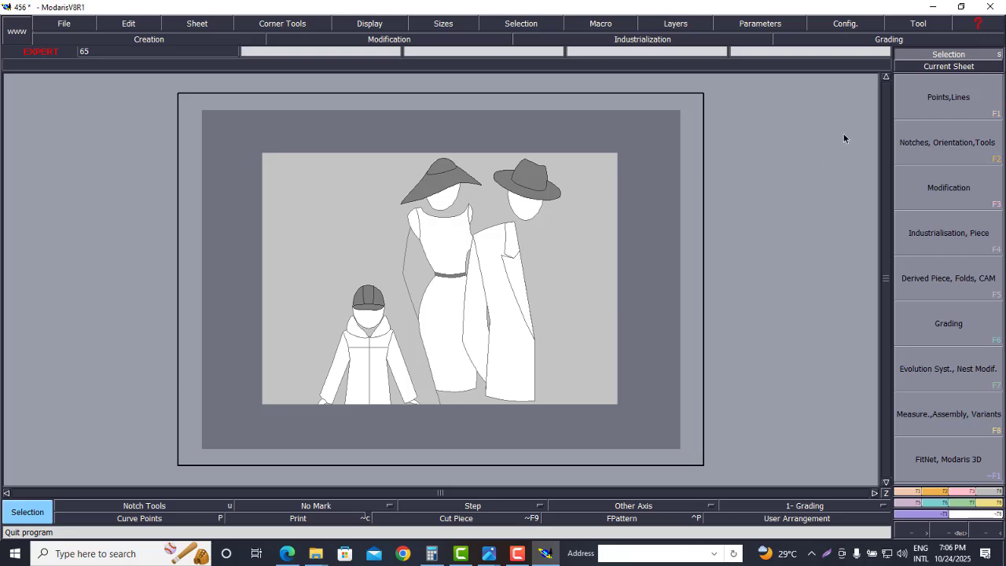
click(933, 6)
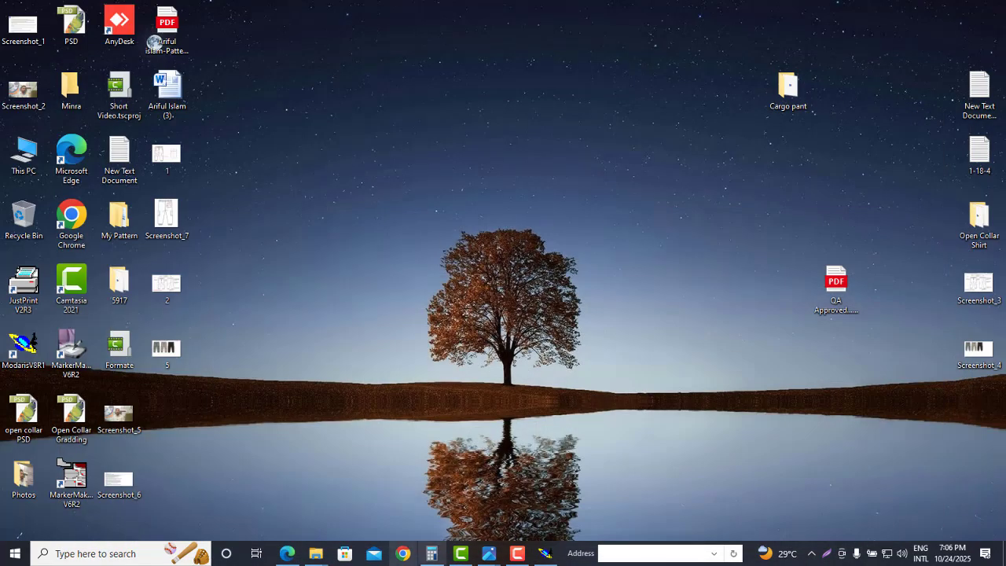
click(545, 553)
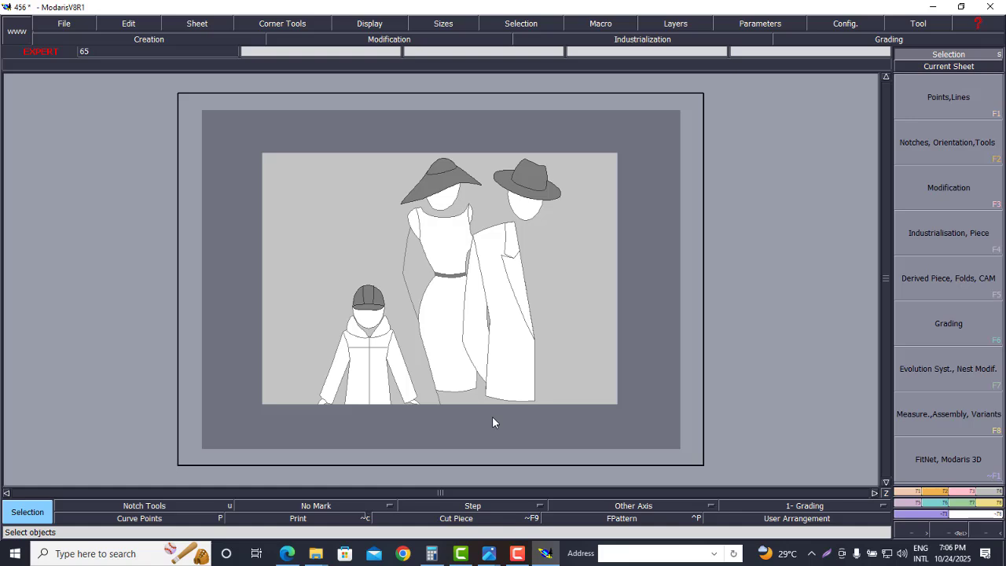
click(932, 6)
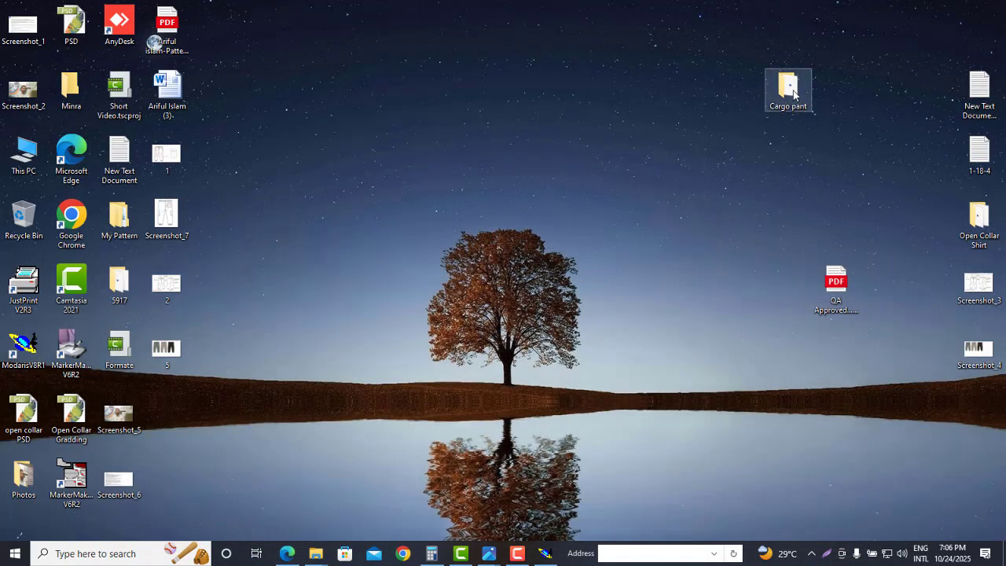
click(545, 553)
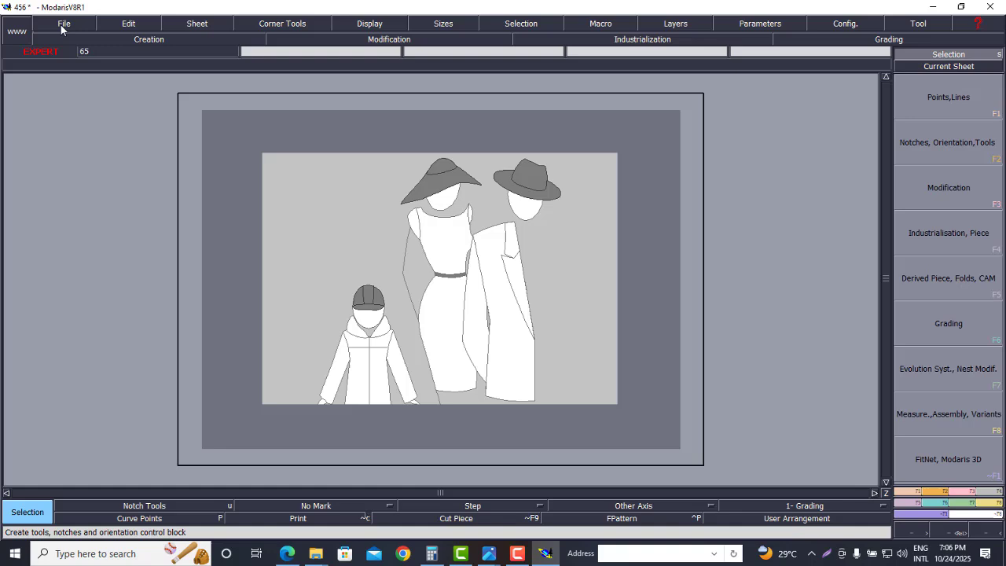
Configure the model's access paths to use the Cargo pant folder on the Desktop
click(64, 25)
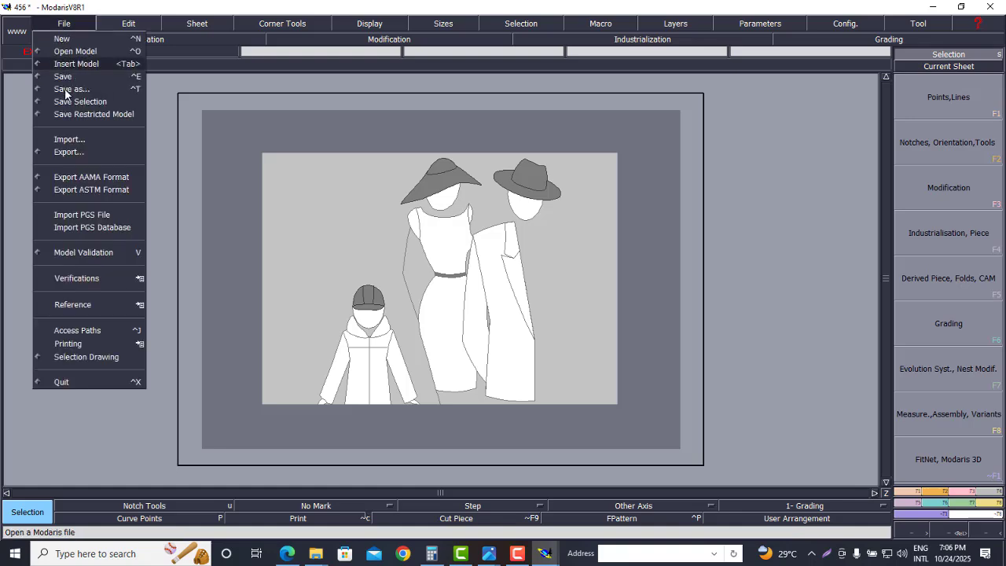
click(78, 331)
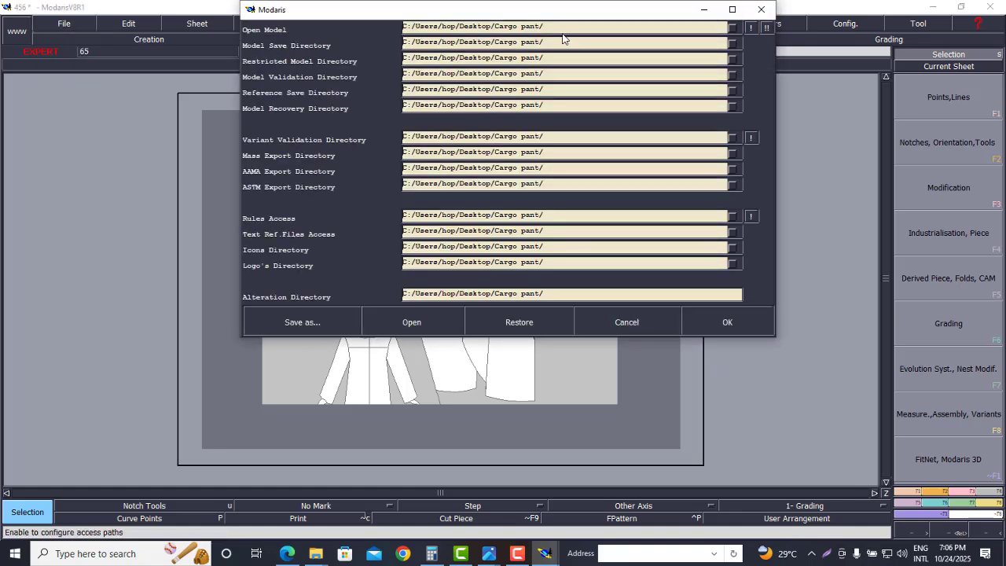
click(584, 33)
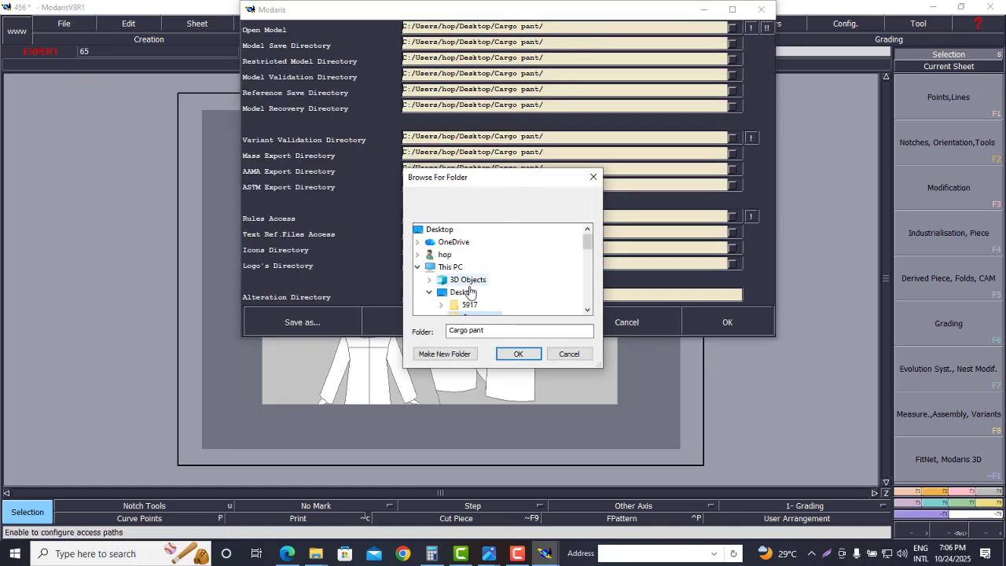
click(448, 233)
scroll(455, 252, down, 2)
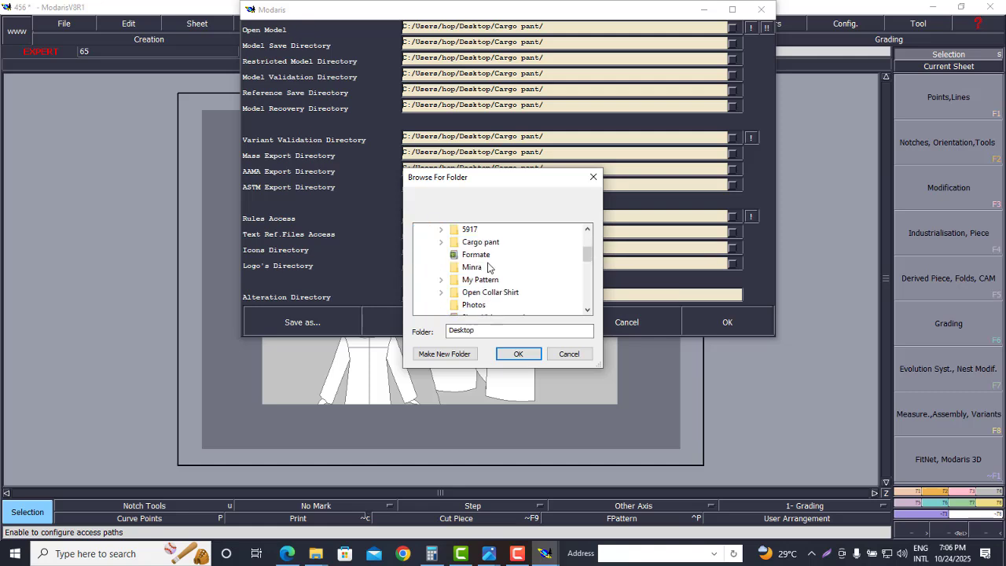
double_click(481, 242)
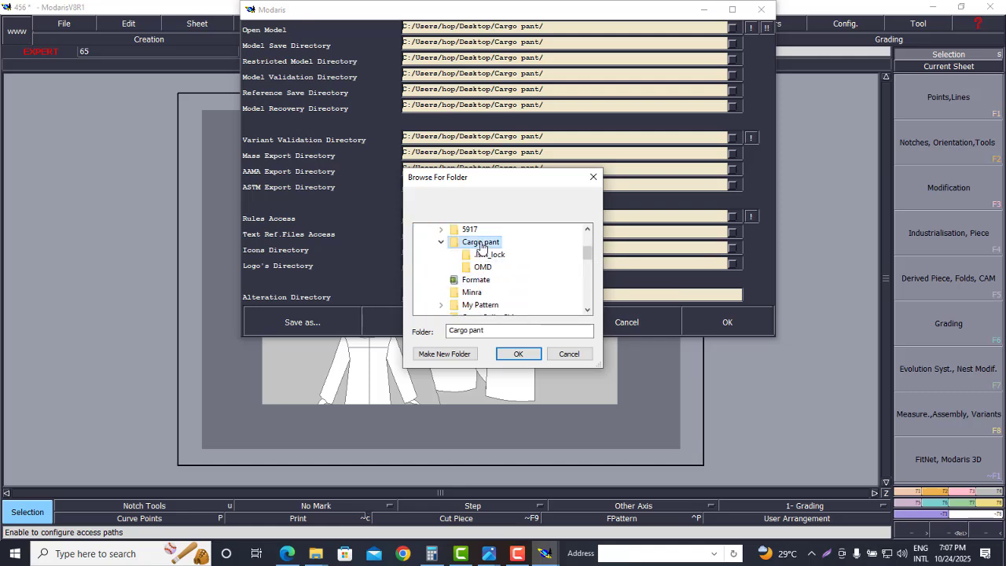
click(517, 354)
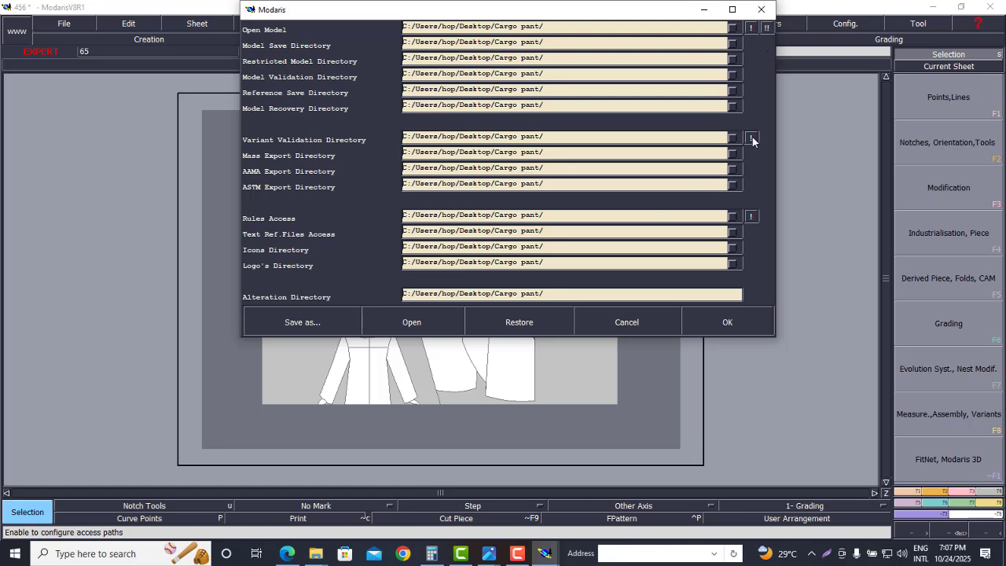
click(726, 323)
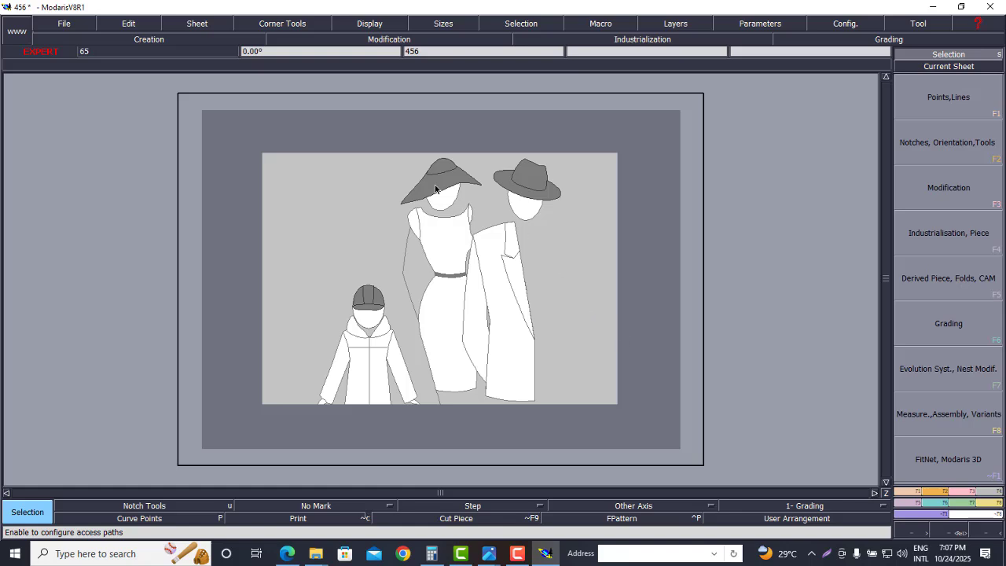
Create a new blank sheet and display its title block and size list
click(209, 24)
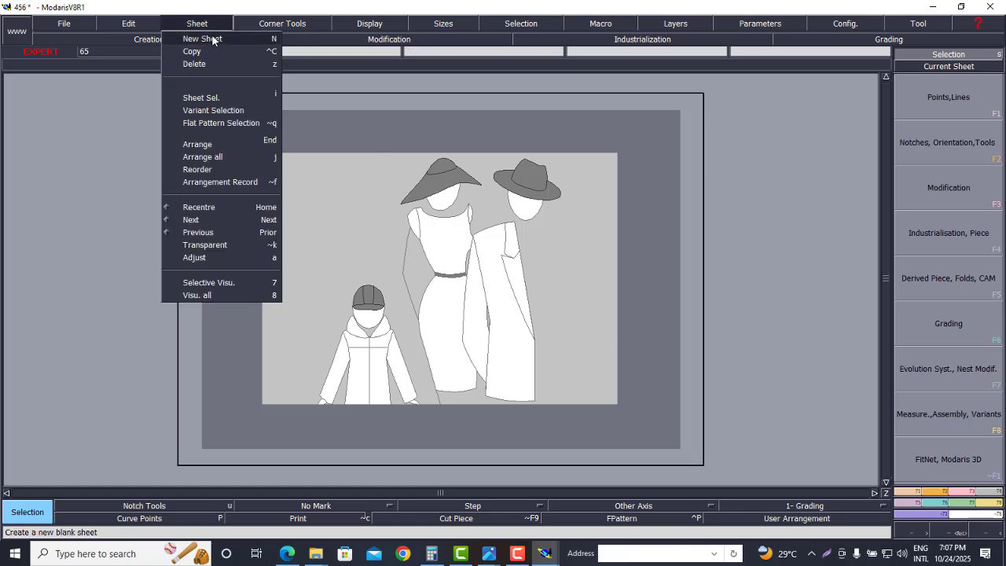
click(212, 38)
click(382, 25)
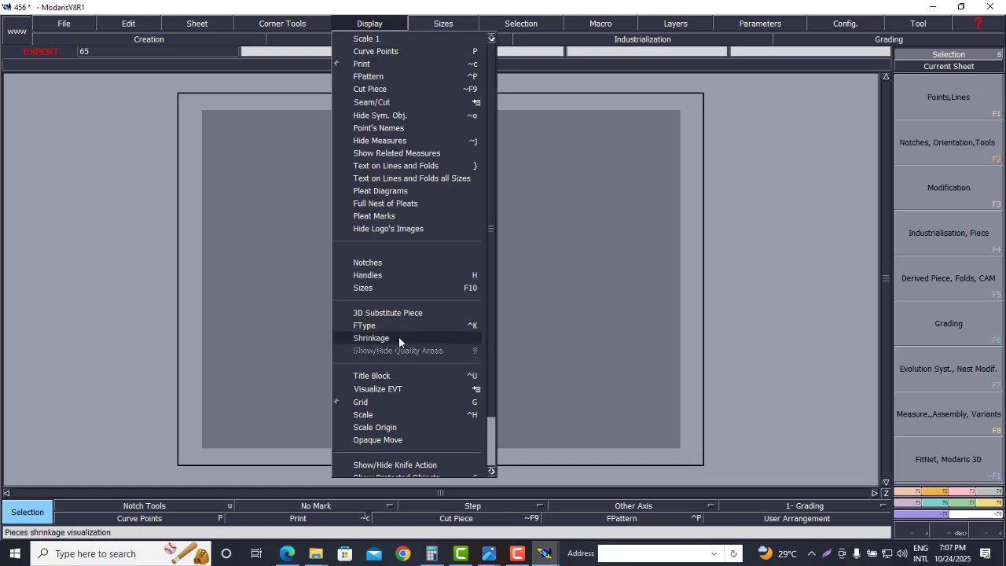
click(380, 376)
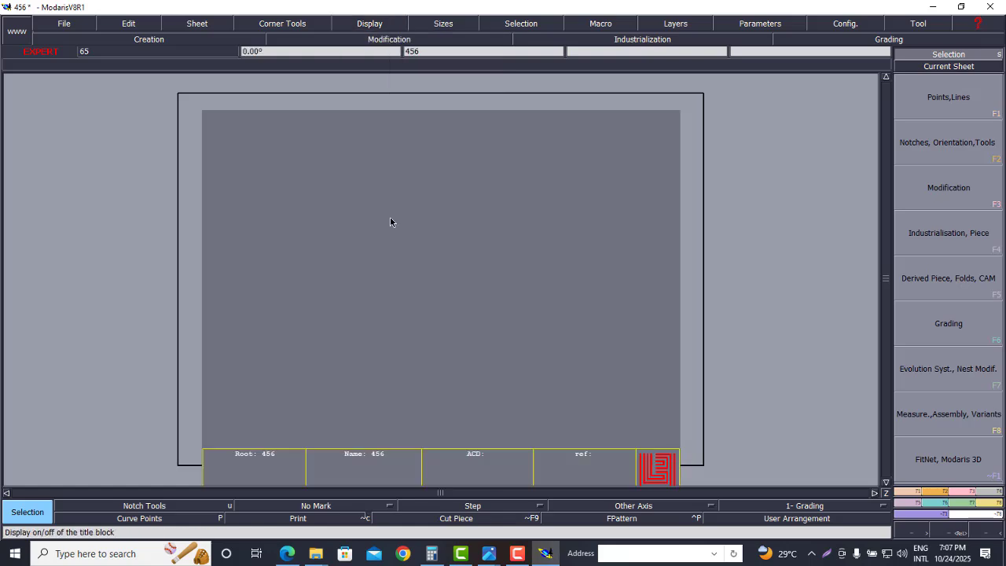
click(382, 25)
click(366, 291)
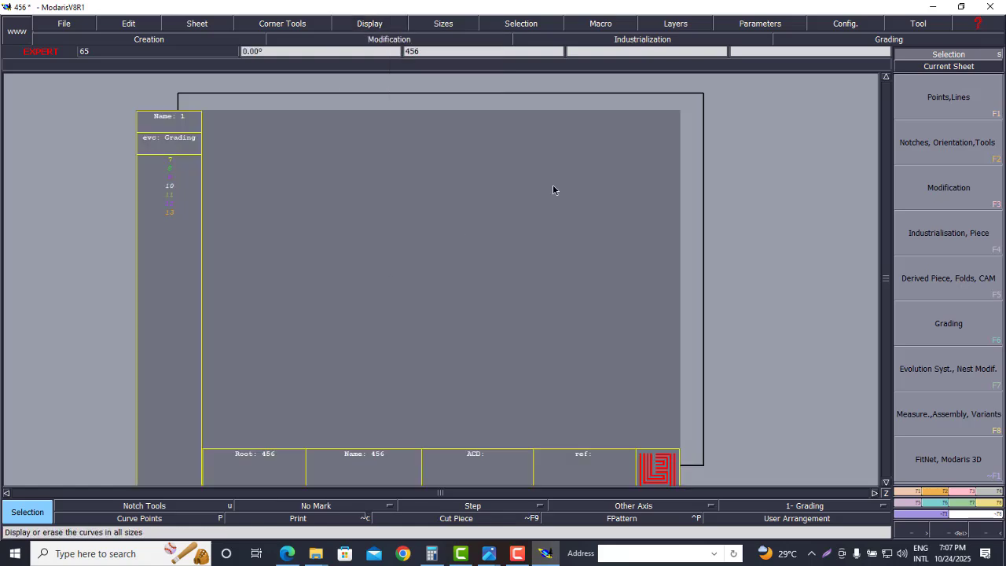
Check the length unit and scale unit in the parameter settings
click(758, 26)
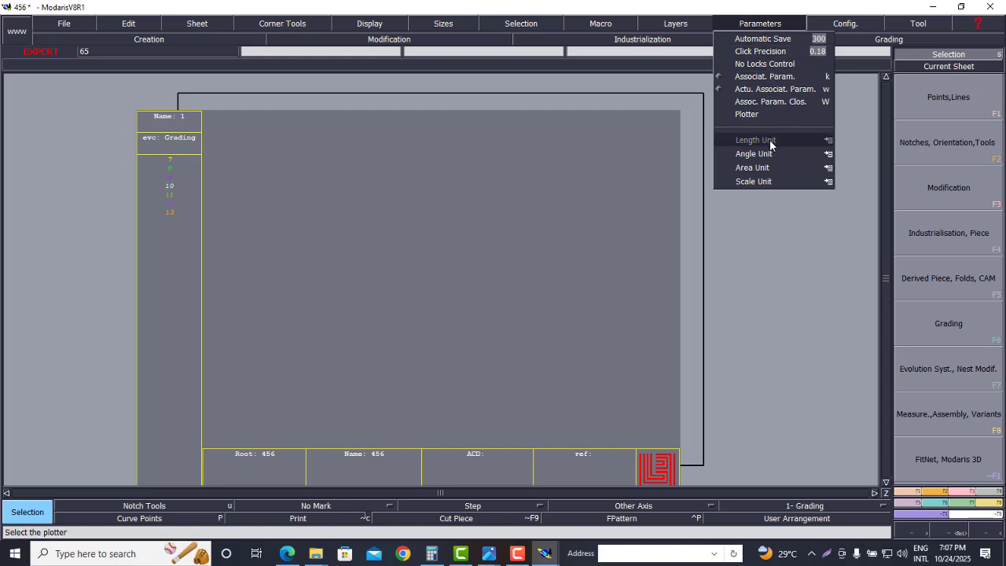
click(834, 145)
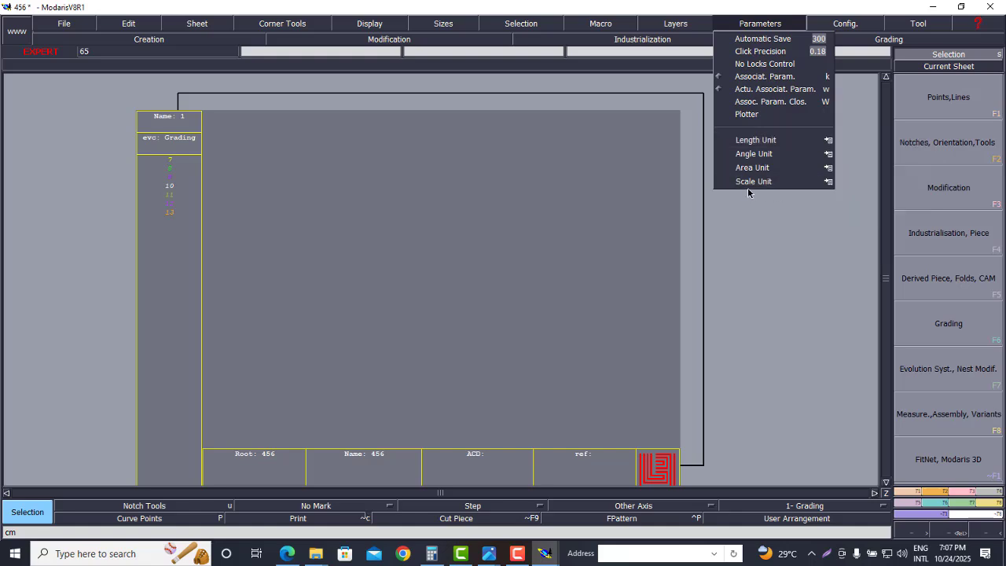
mouse_move(756, 181)
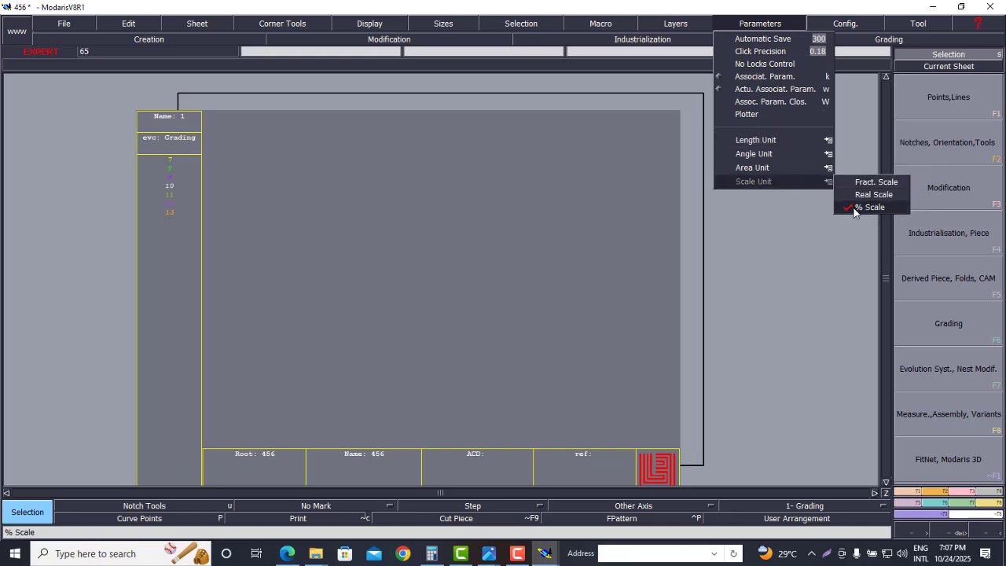
click(759, 268)
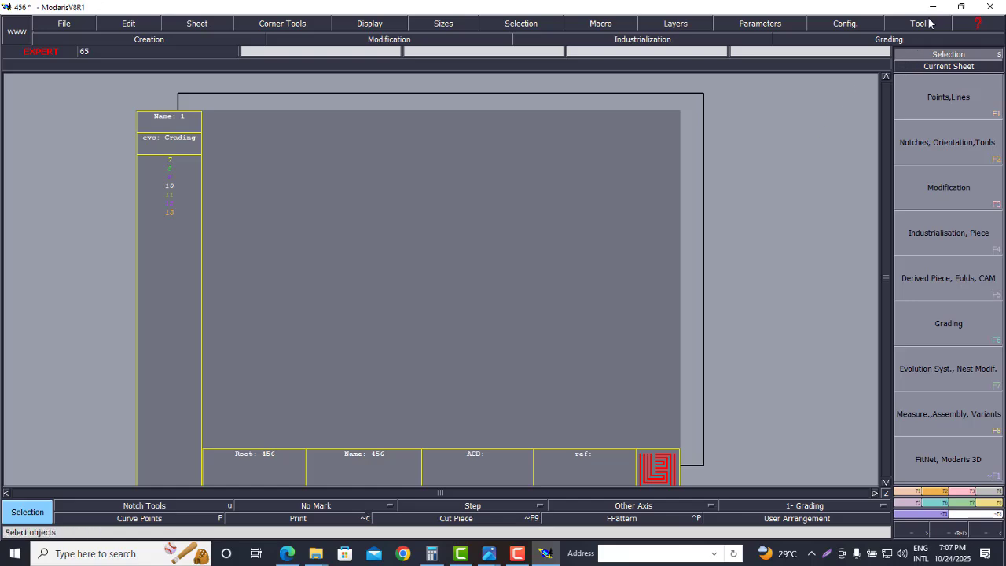
Highlight the Size 4 thigh circumference in the spec PDF and add 1.5 to 48 in Calculator
click(286, 549)
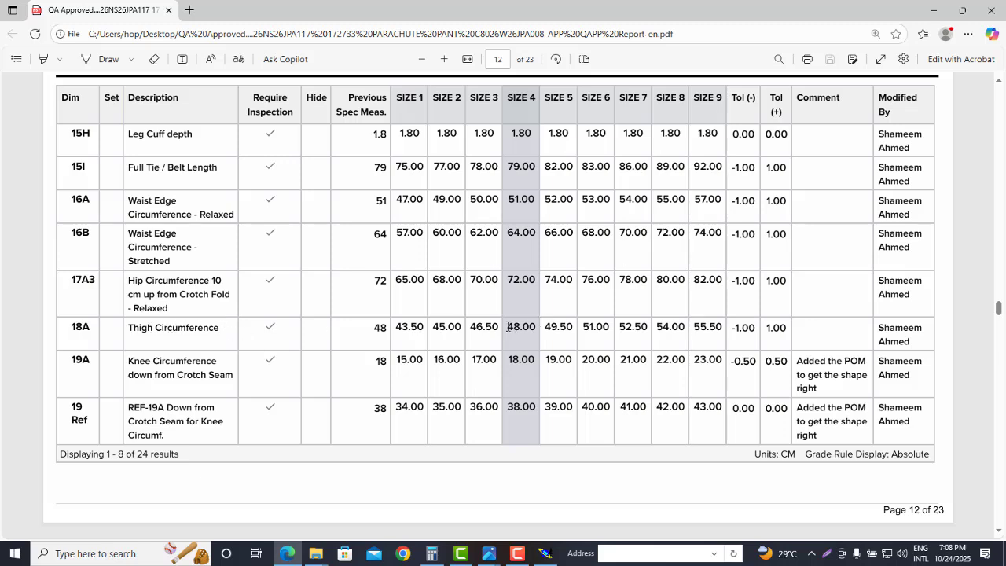
drag(508, 326, 532, 326)
click(431, 554)
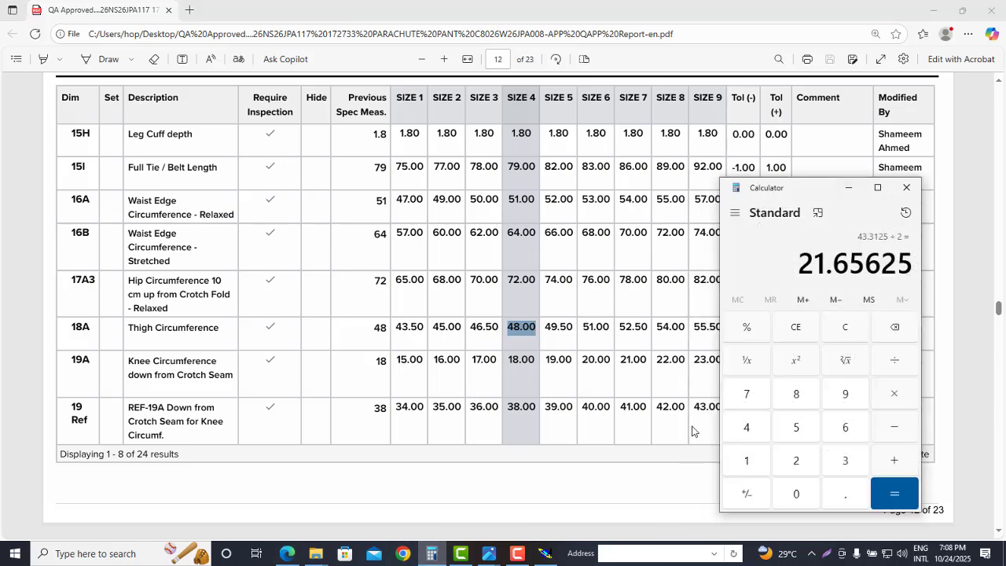
click(842, 328)
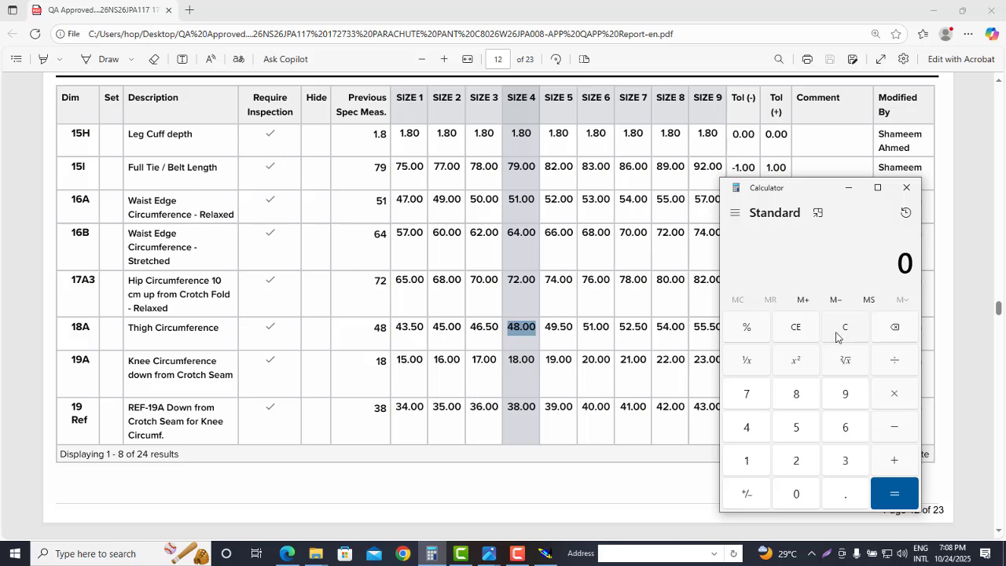
click(747, 431)
click(798, 399)
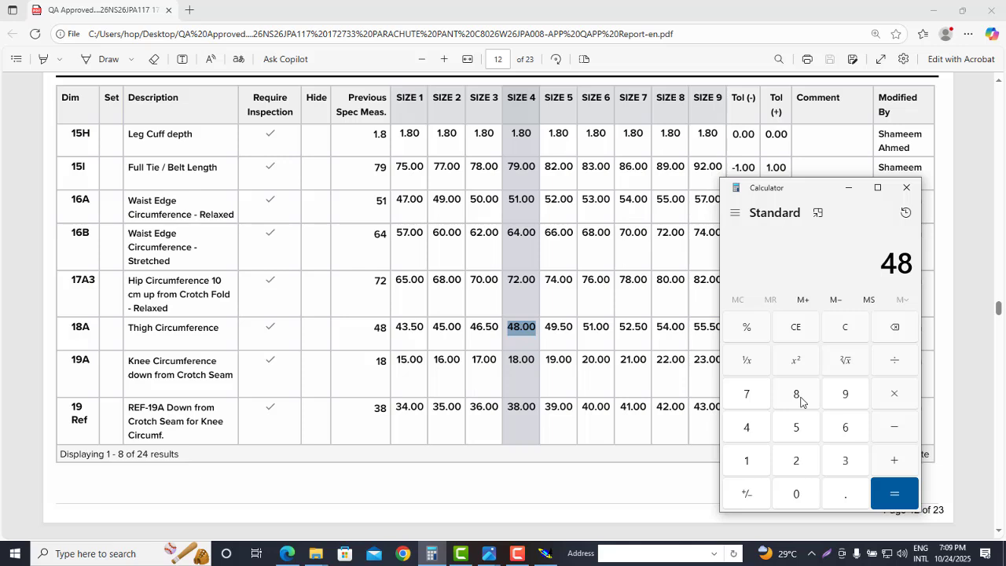
click(895, 463)
click(747, 462)
click(847, 492)
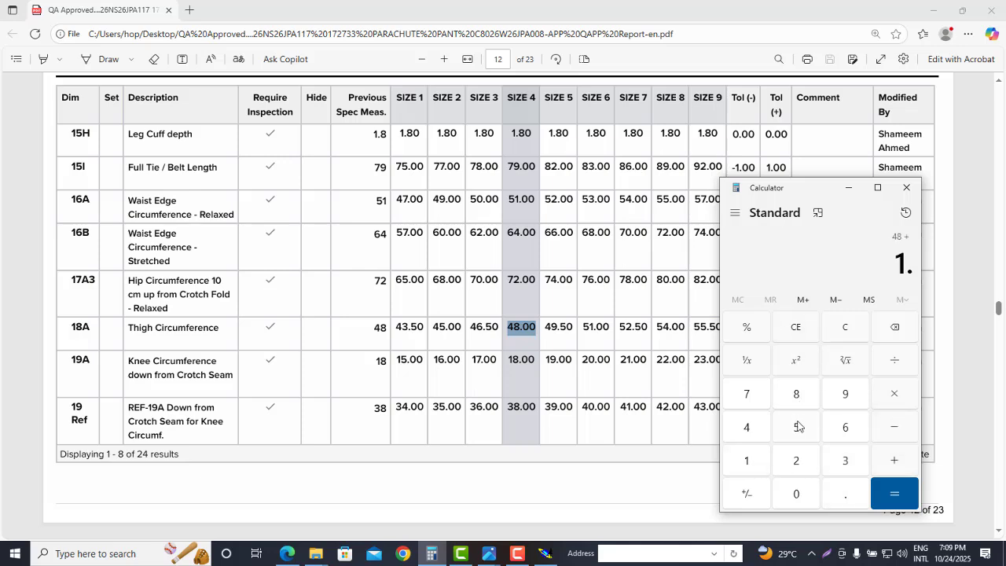
click(795, 429)
click(885, 479)
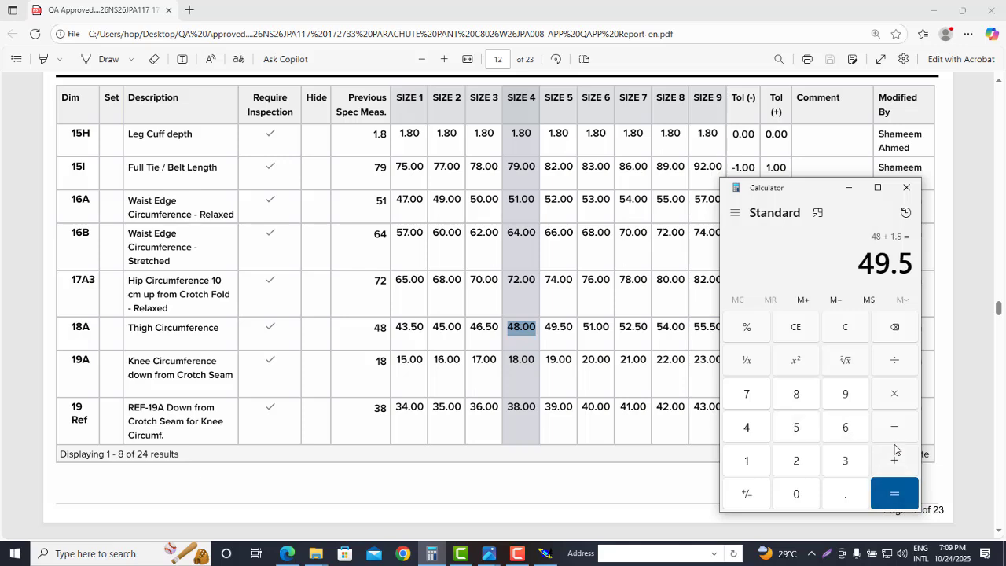
Divide the thigh sum by 8, multiply it by 7 and divide it by 2
click(896, 362)
click(806, 396)
click(894, 395)
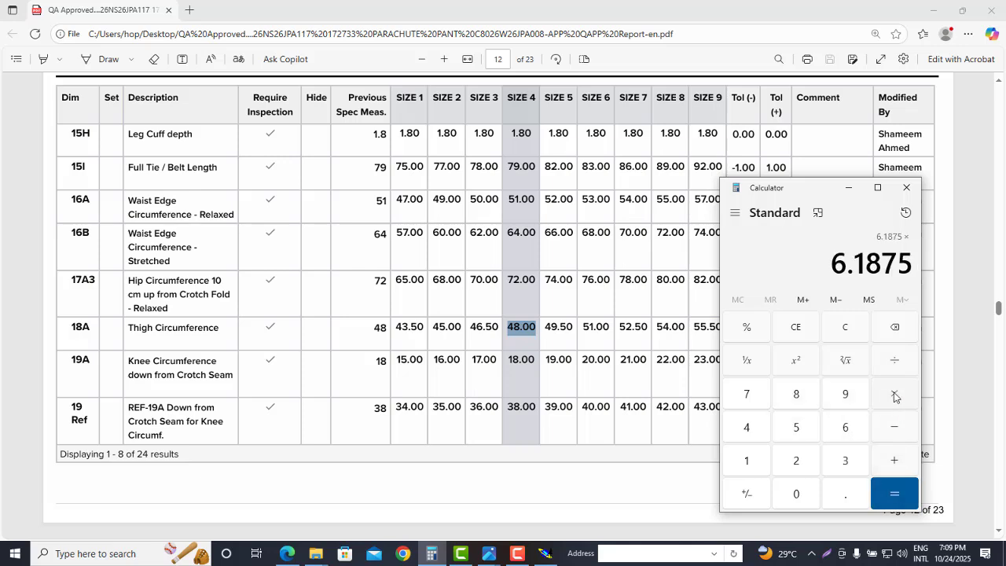
click(746, 397)
click(894, 362)
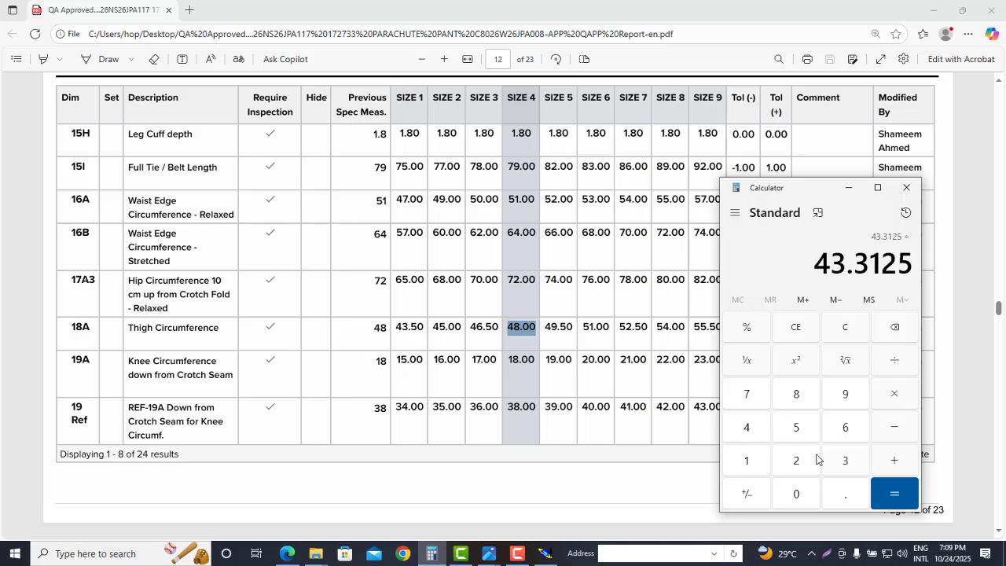
click(817, 462)
click(898, 496)
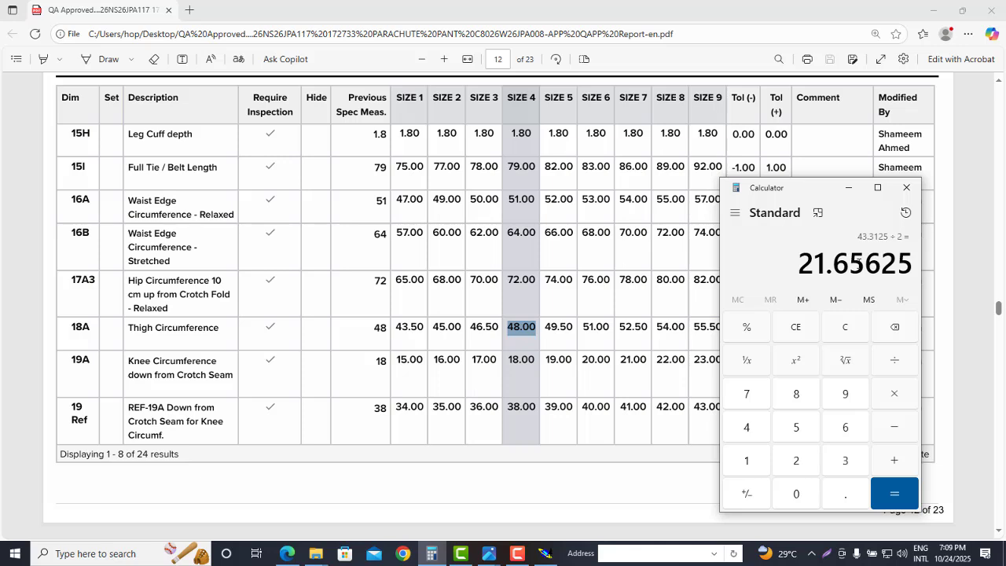
Repeat the whole thigh calculation from scratch: 48 plus 1.5, divided by 8, times 7, divided by 2
key(Escape)
text(48)
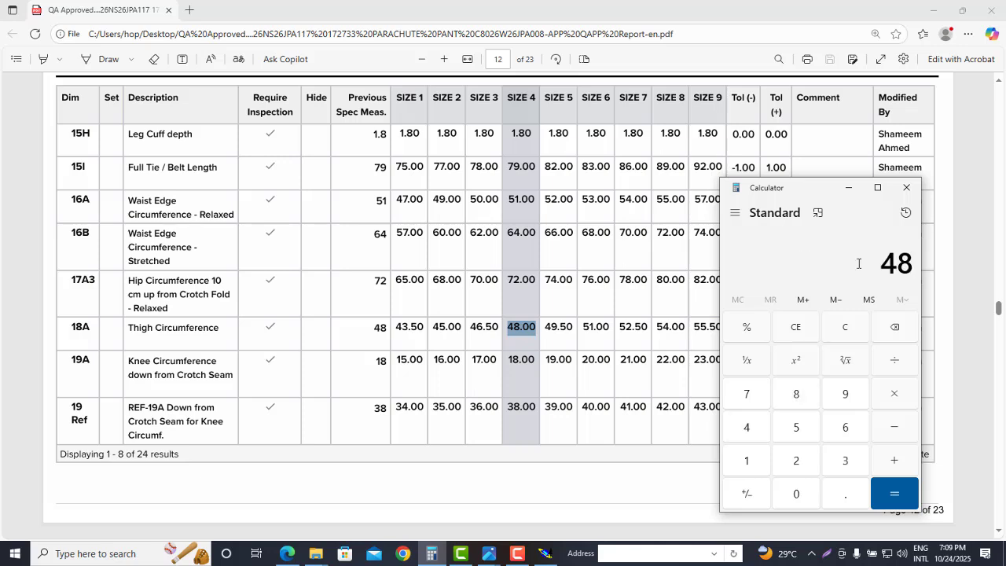
text(1.5)
key(Return)
text(/8*7/2)
key(Return)
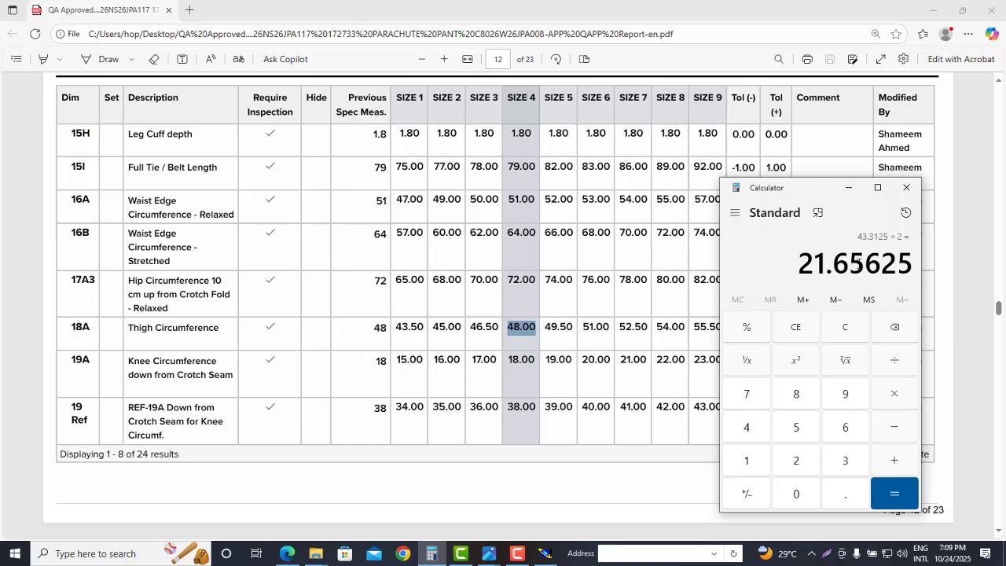
Switch back to Modaris and draw a straight vertical line on the blank sheet with dx 0
click(848, 187)
click(546, 553)
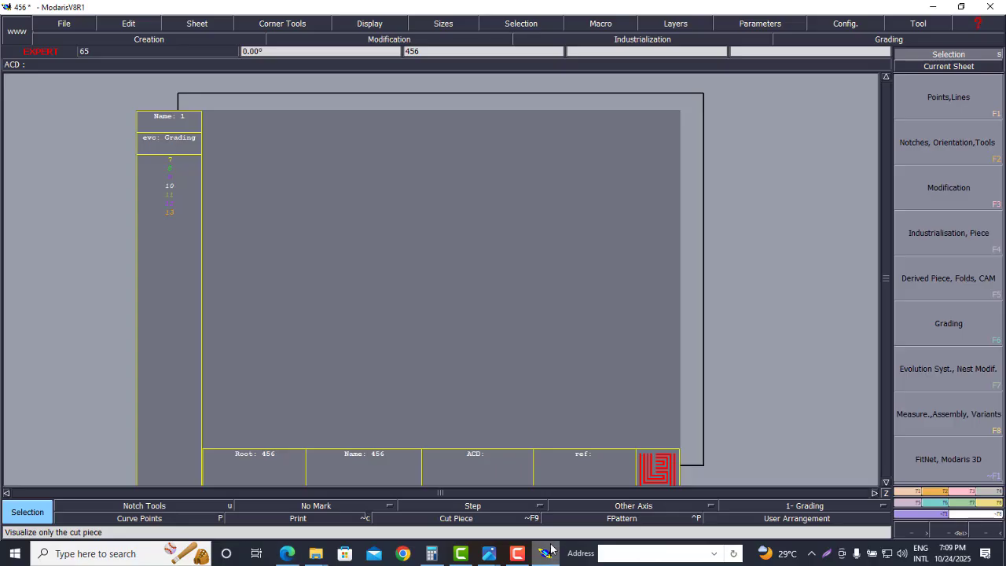
click(946, 106)
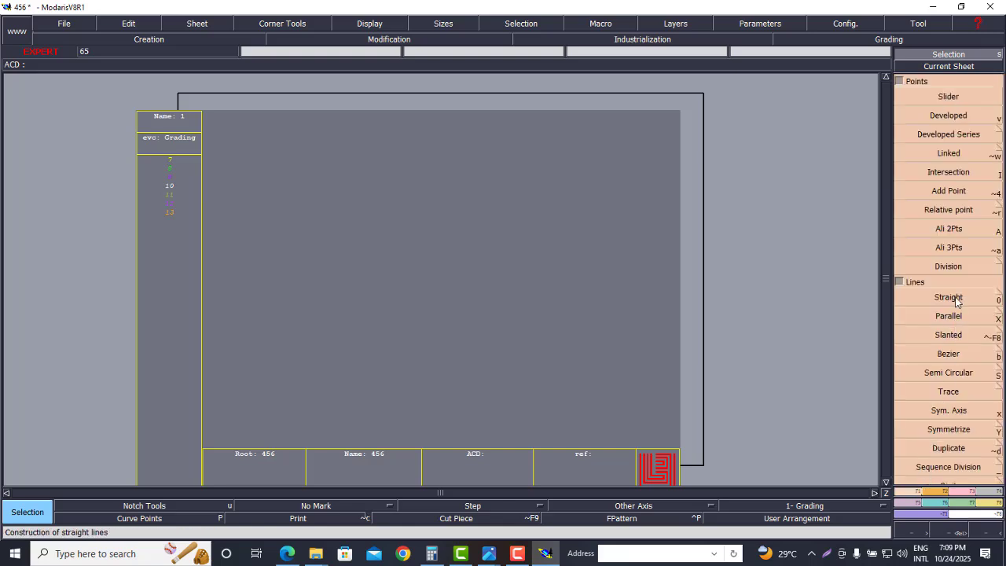
click(898, 298)
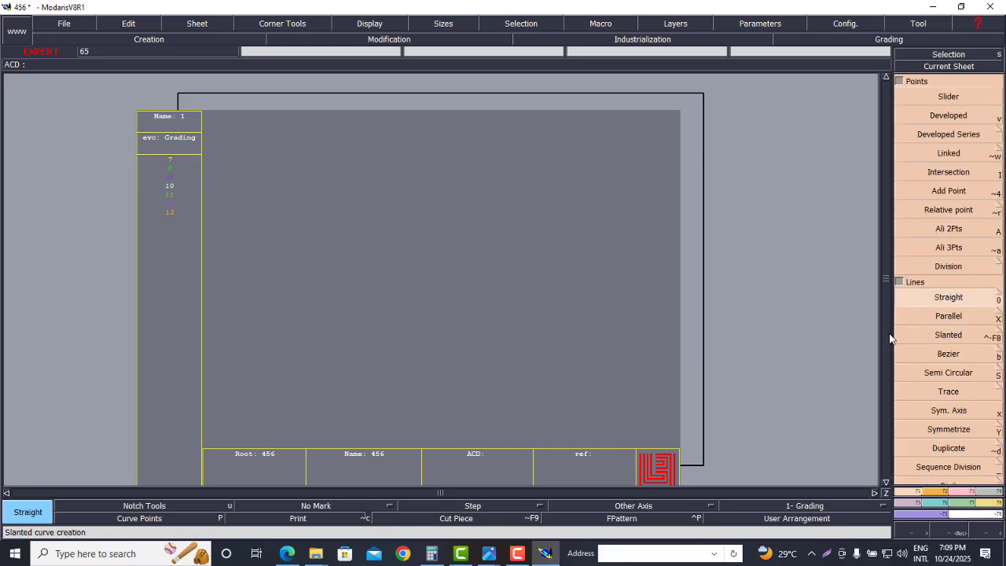
click(593, 148)
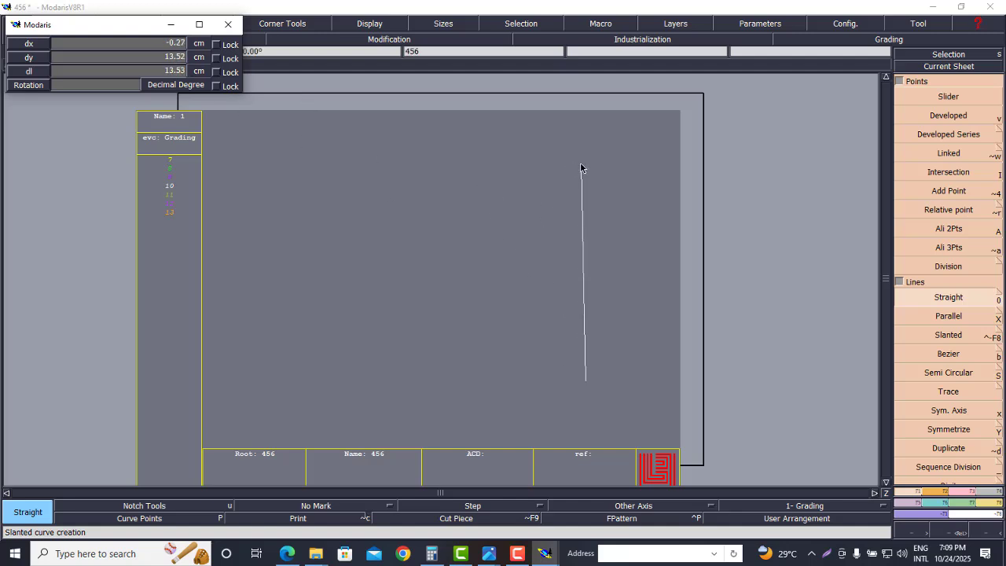
key(Down)
text(0)
key(Down)
key(Return)
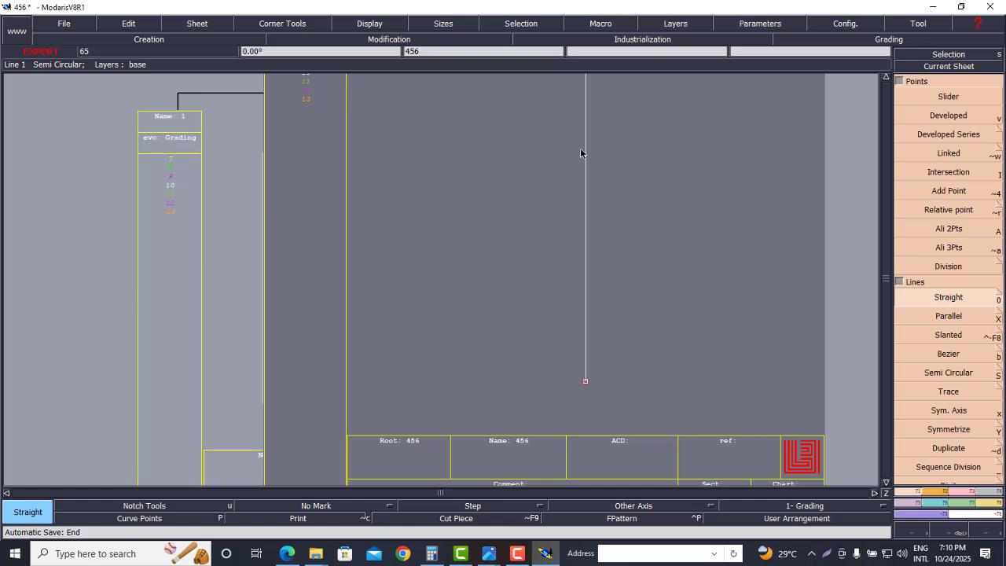
key(F9)
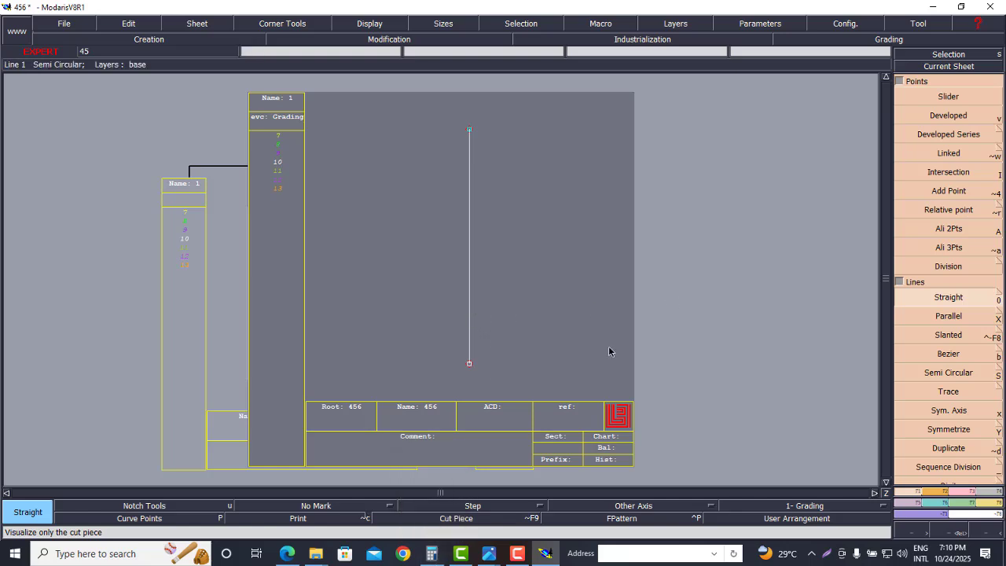
Check the hip circumference position in the spec PDF and create a parallel of the vertical line at -10 cm in Modaris
click(288, 554)
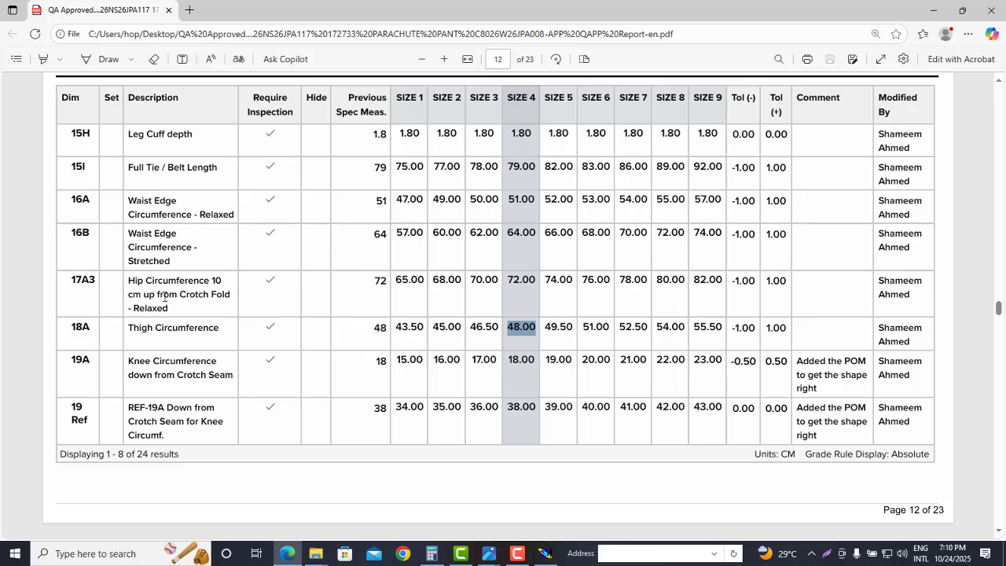
click(548, 555)
click(941, 322)
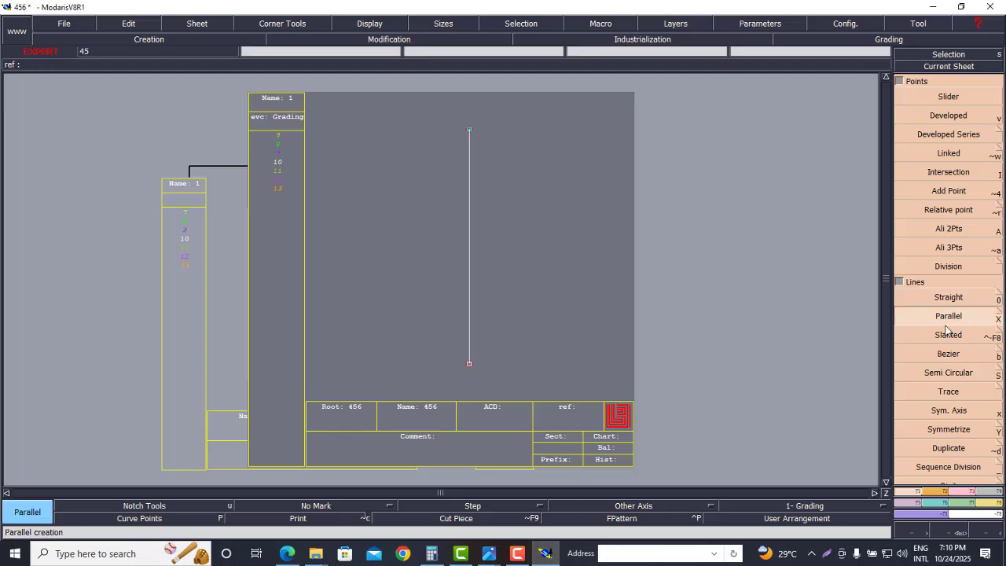
click(470, 263)
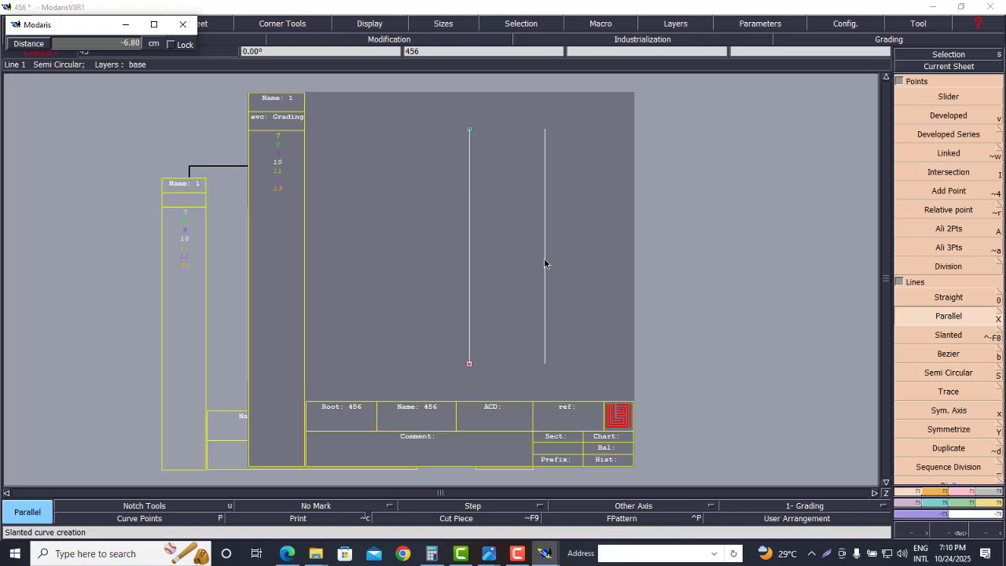
text(-10)
key(Return)
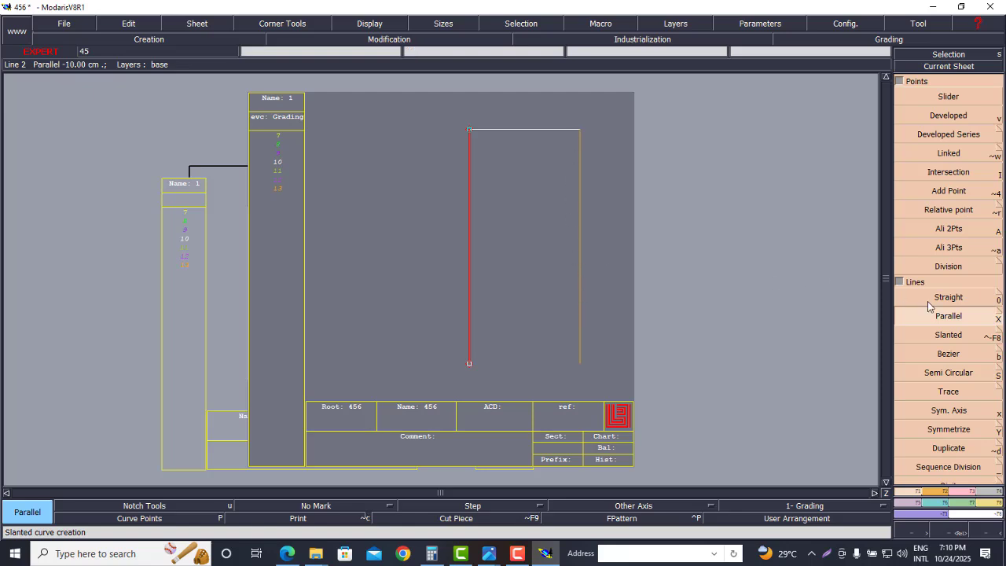
Turn off Curve with Constraint for parallels and delete the constrained parallel line
click(999, 317)
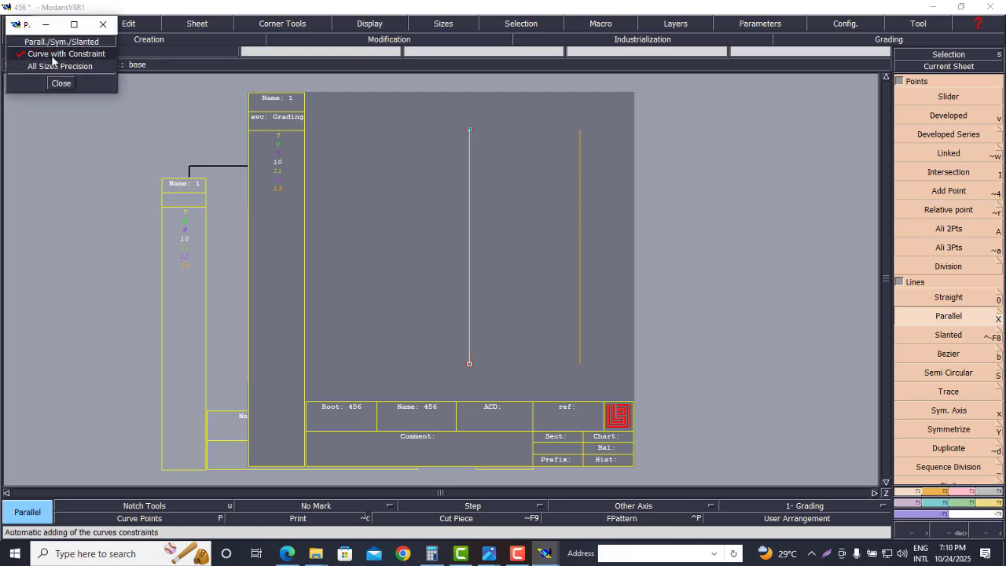
click(61, 83)
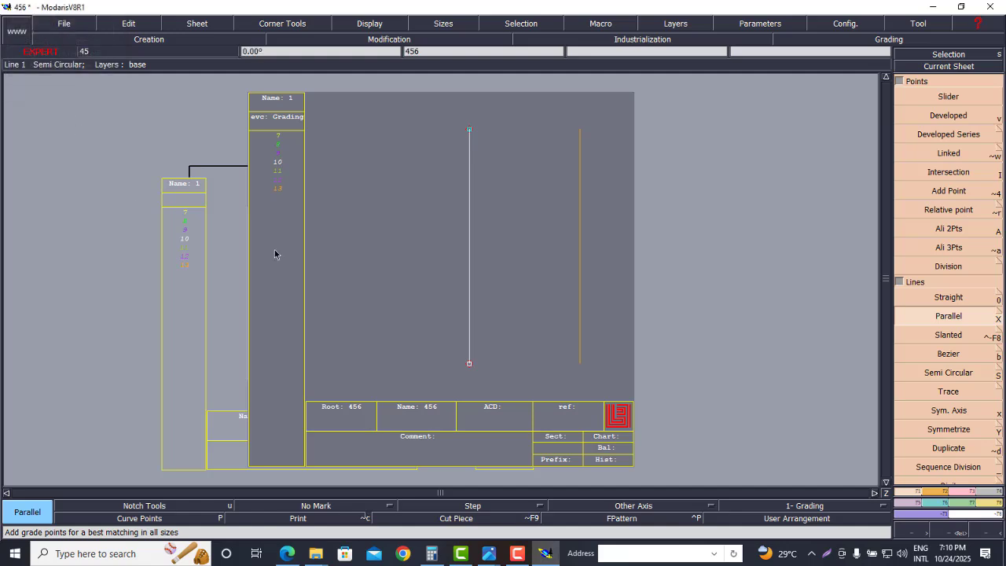
key(Delete)
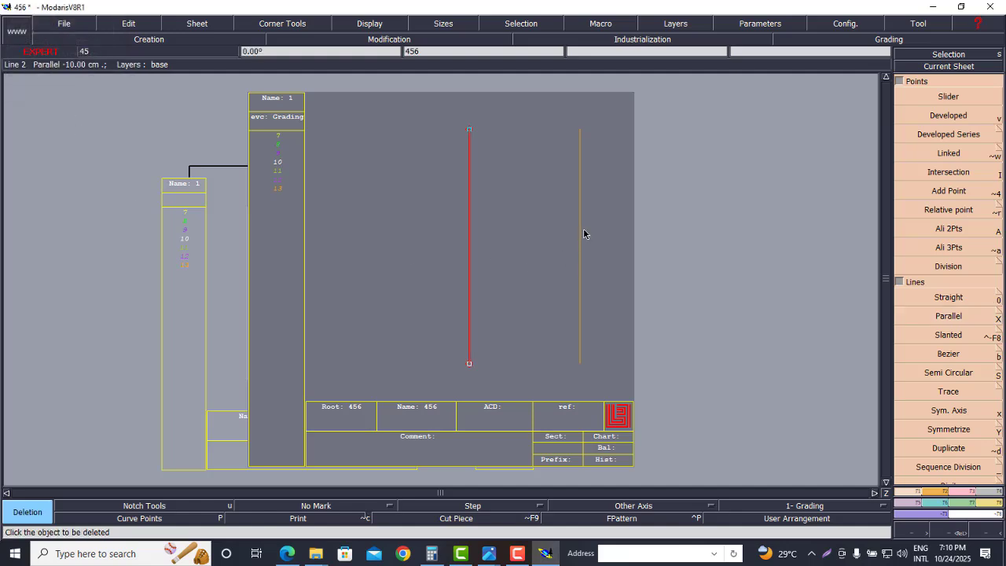
click(581, 236)
Create an unconstrained parallel of the vertical line at -10 cm for the hip level
click(955, 316)
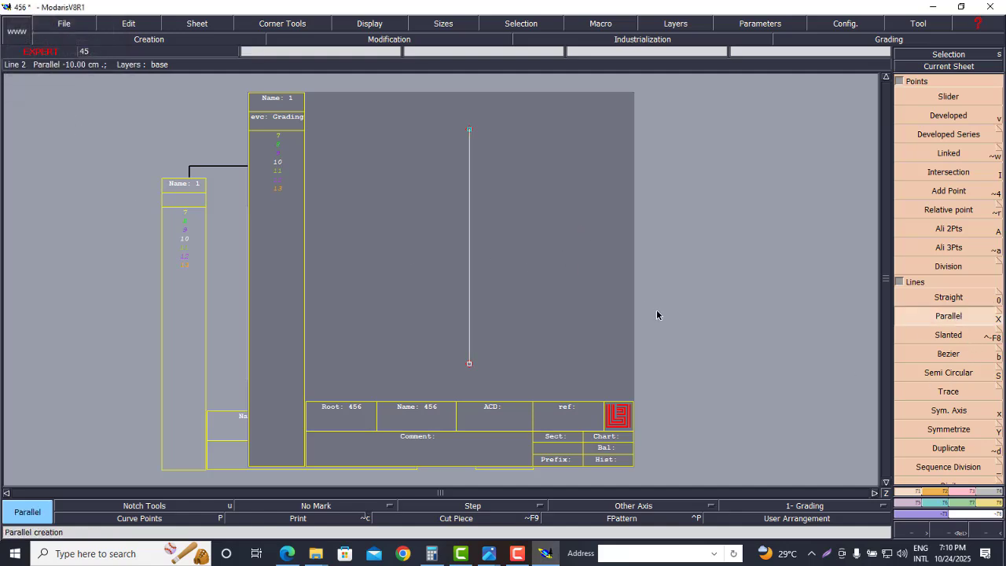
click(469, 214)
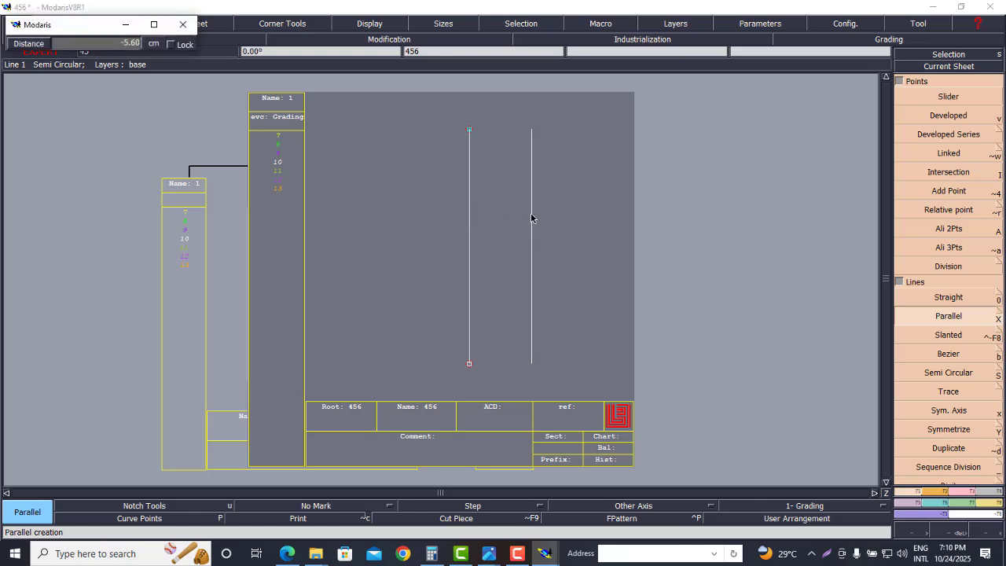
key(Down)
key(Return)
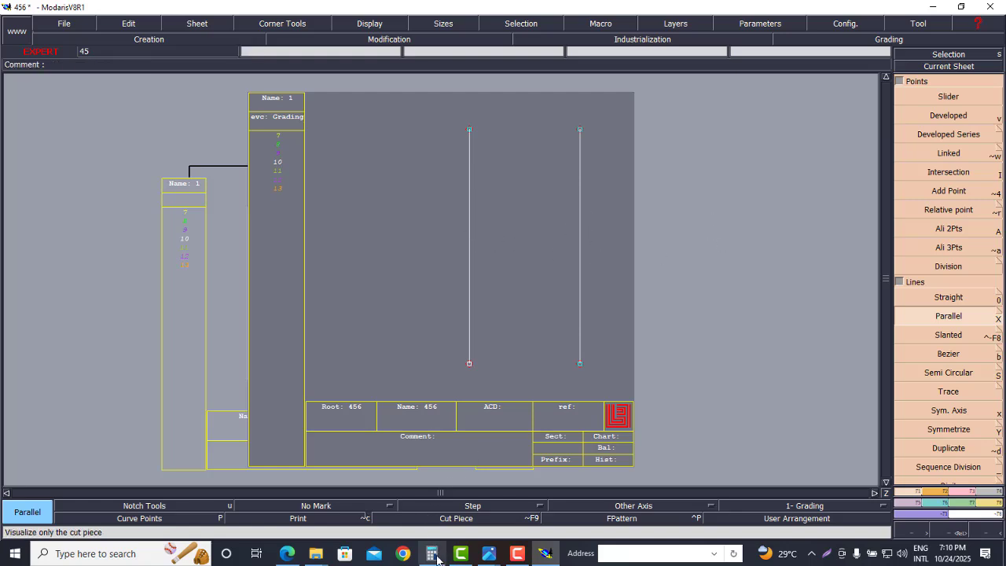
Switch to the spec PDF and review the Size 4 measurements for crotch lengths, outleg length, leg opening and pockets
click(284, 555)
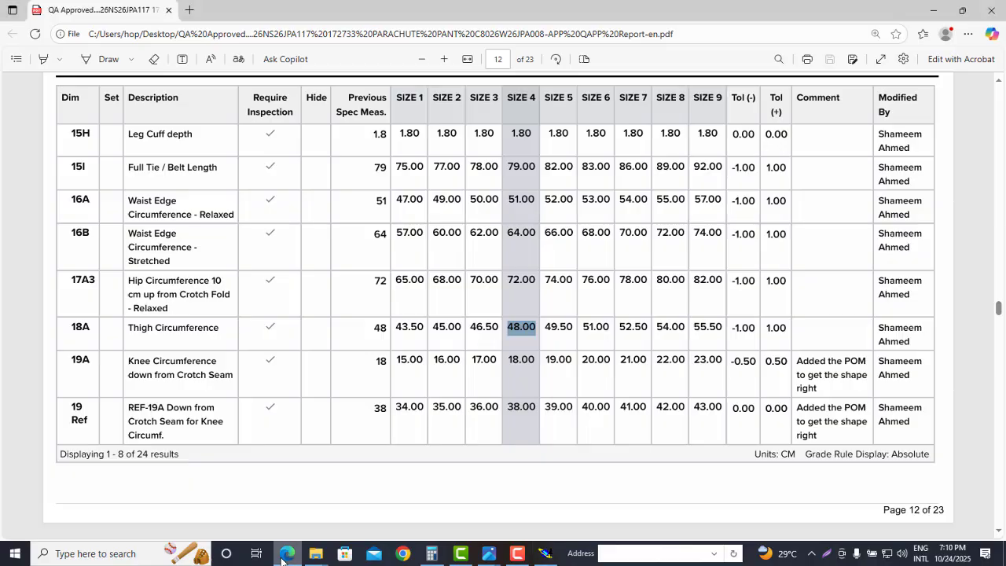
scroll(231, 407, down, 3)
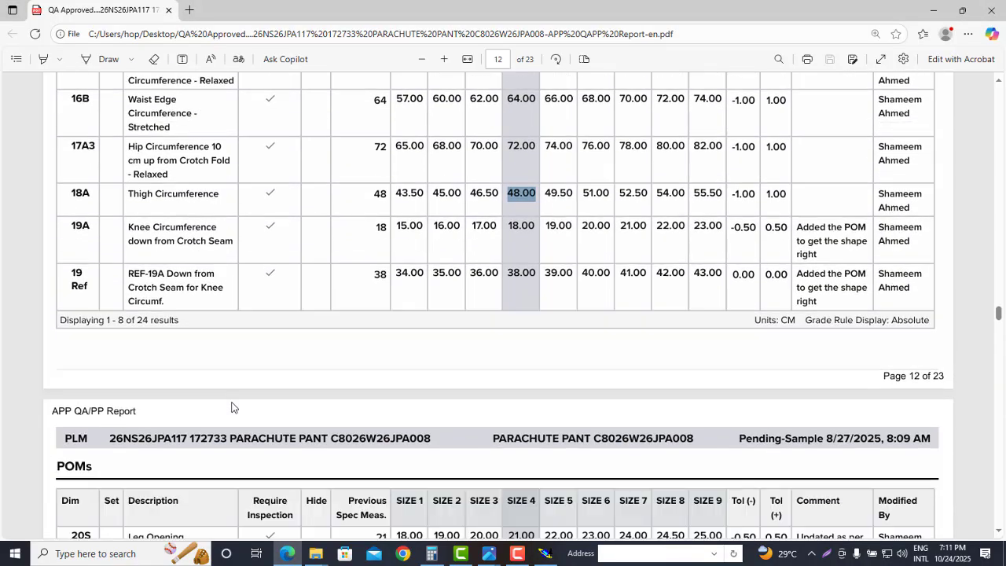
scroll(230, 406, down, 5)
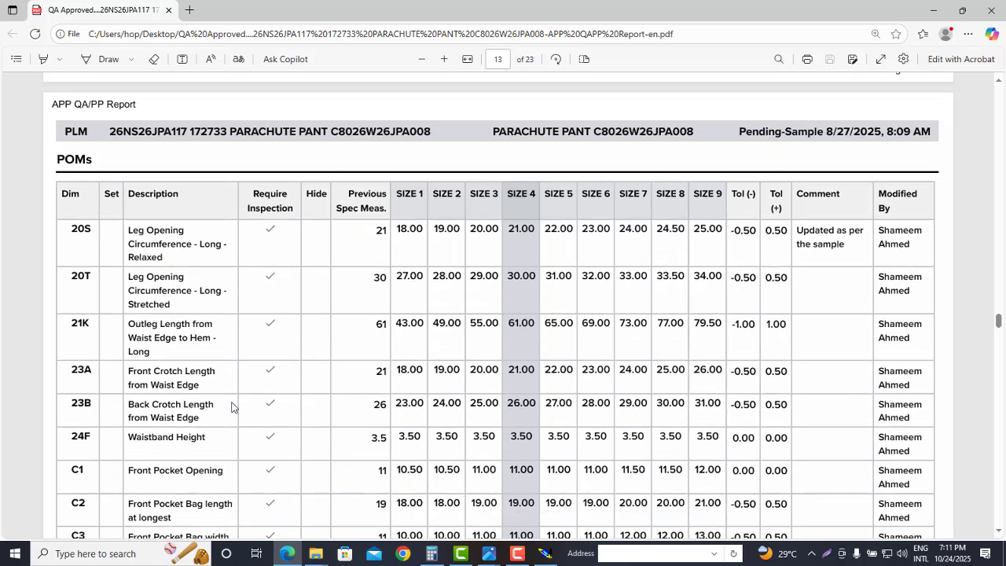
scroll(231, 406, down, 1)
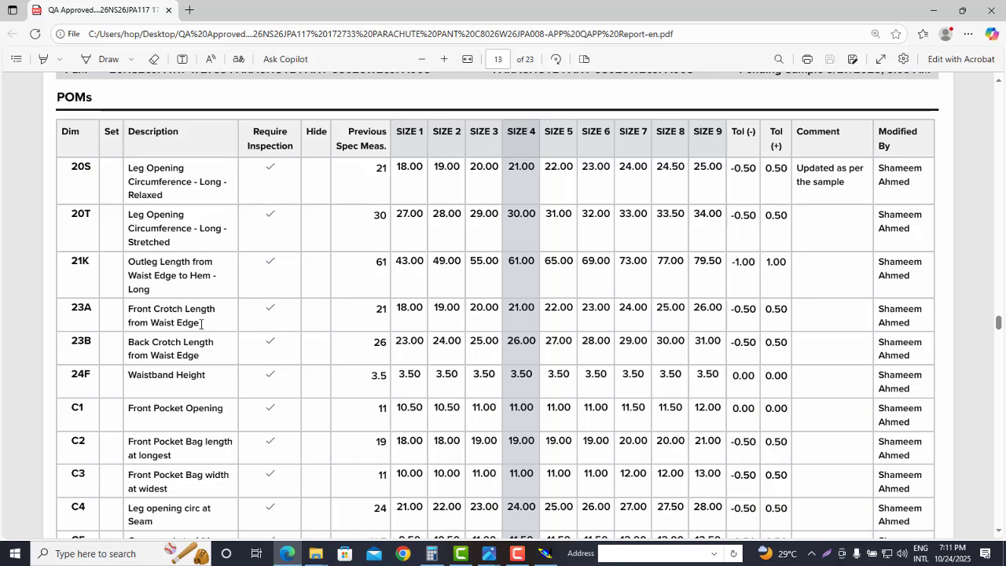
scroll(201, 323, up, 10)
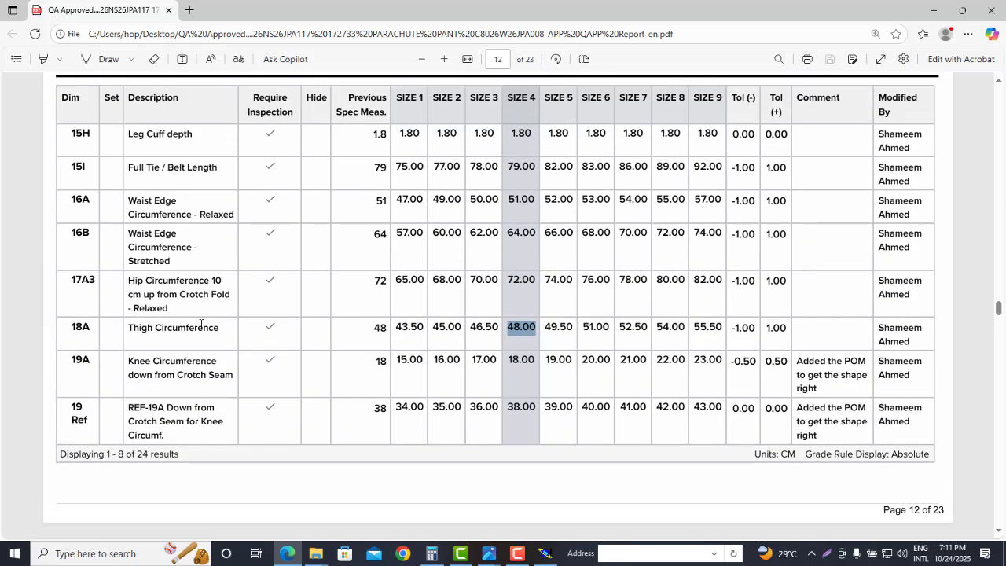
scroll(522, 158, up, 1)
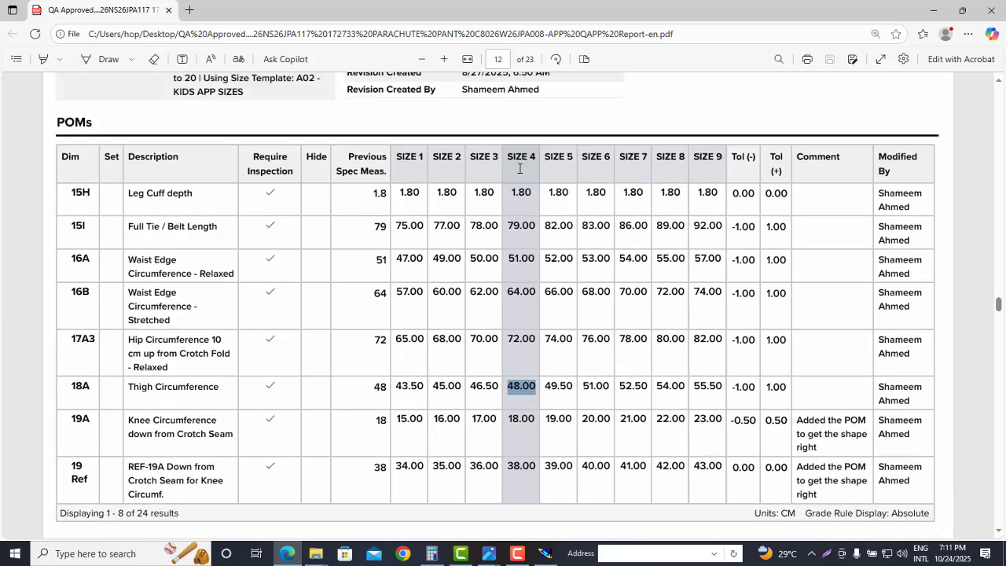
scroll(517, 168, down, 5)
scroll(517, 177, down, 5)
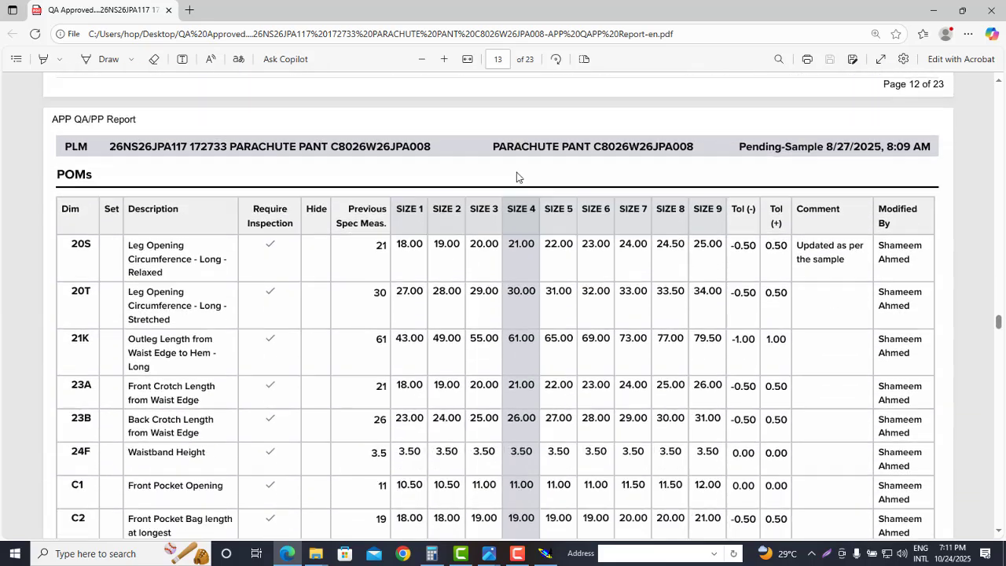
scroll(514, 292, down, 3)
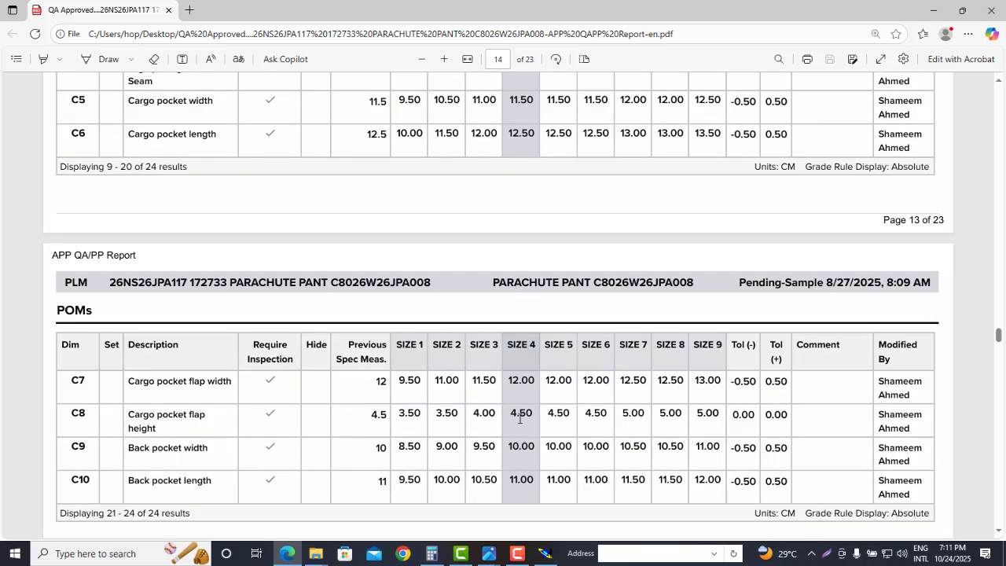
Review the waistband height and front crotch length rows for Size 4 in the spec PDF
scroll(517, 368, up, 3)
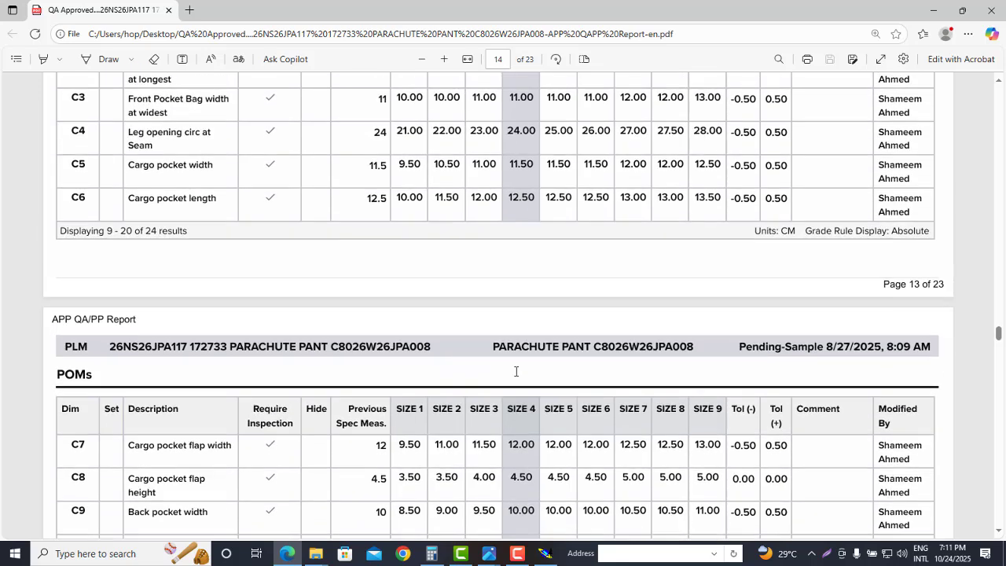
scroll(515, 370, up, 2)
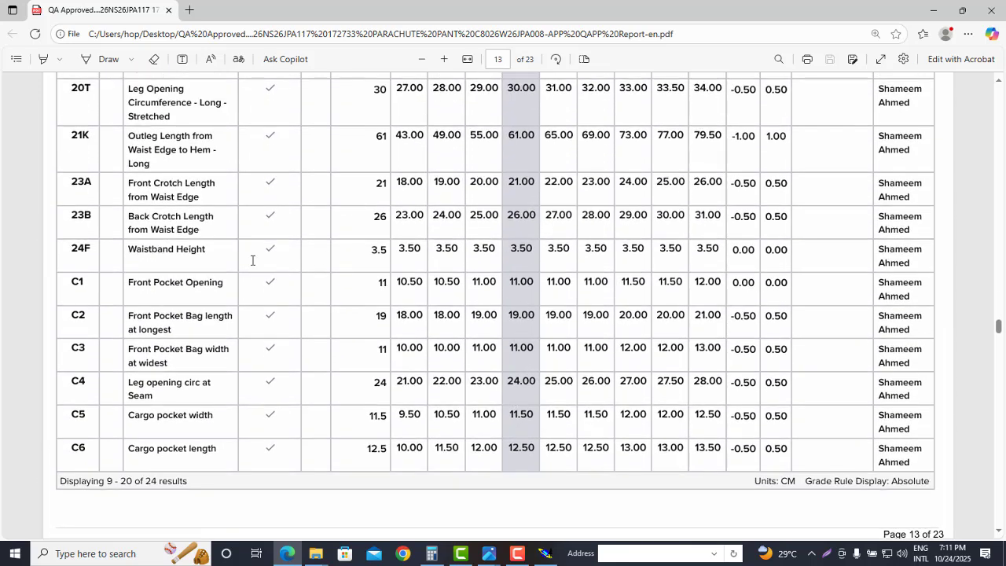
double_click(189, 249)
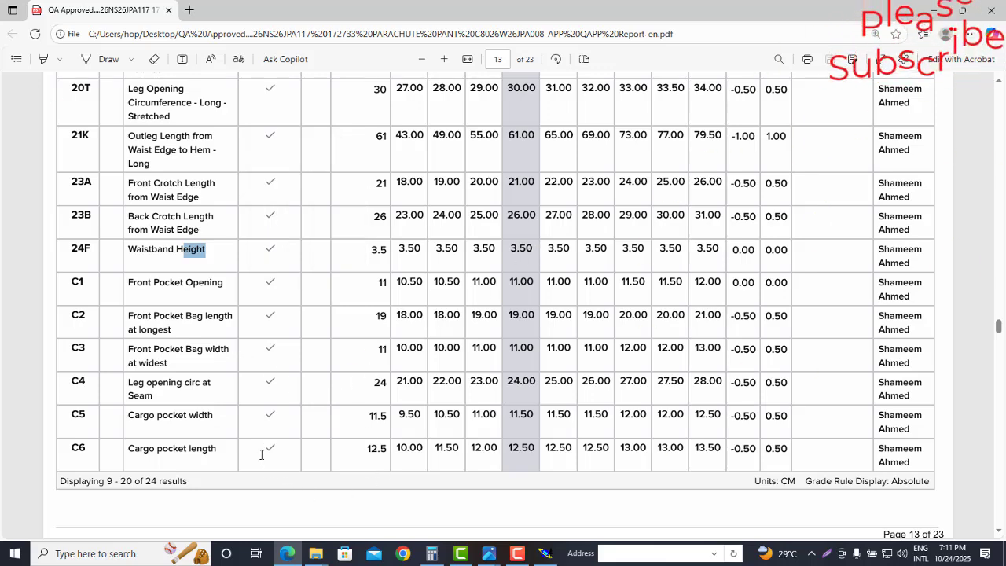
scroll(260, 453, down, 2)
scroll(261, 453, down, 3)
scroll(257, 452, up, 8)
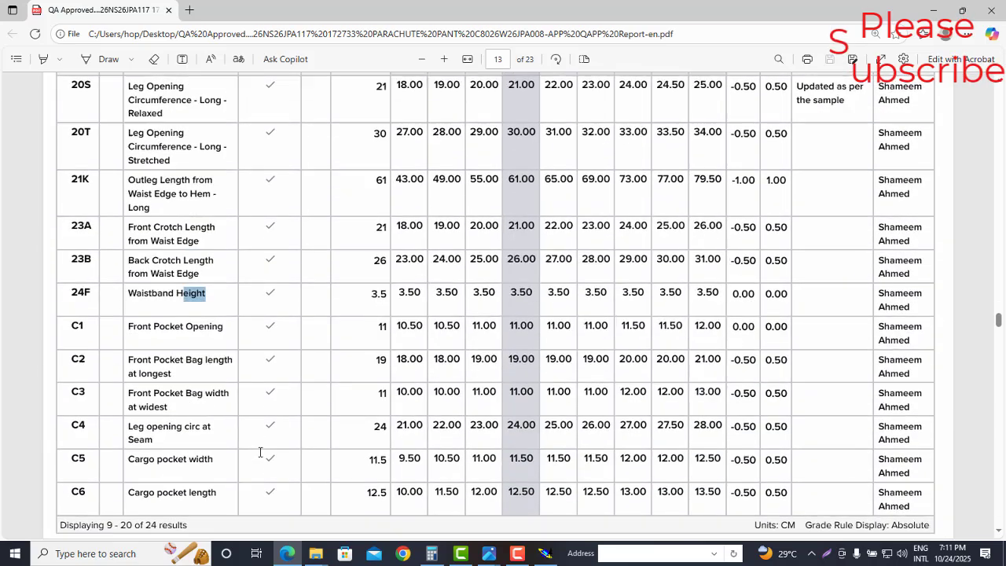
scroll(255, 451, down, 2)
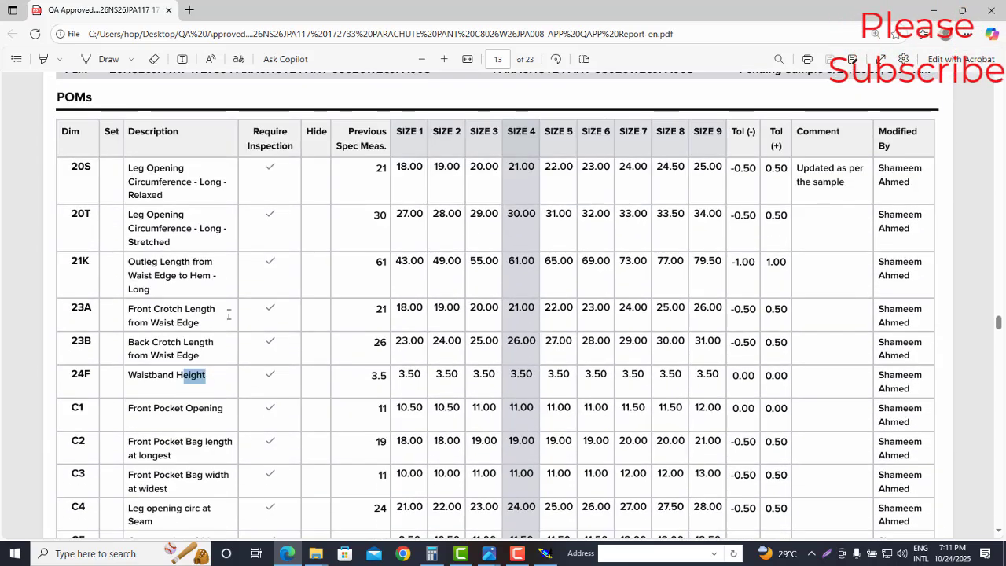
Calculate the front crotch length minus the waistband height in Calculator, 21 - 3.5
click(431, 553)
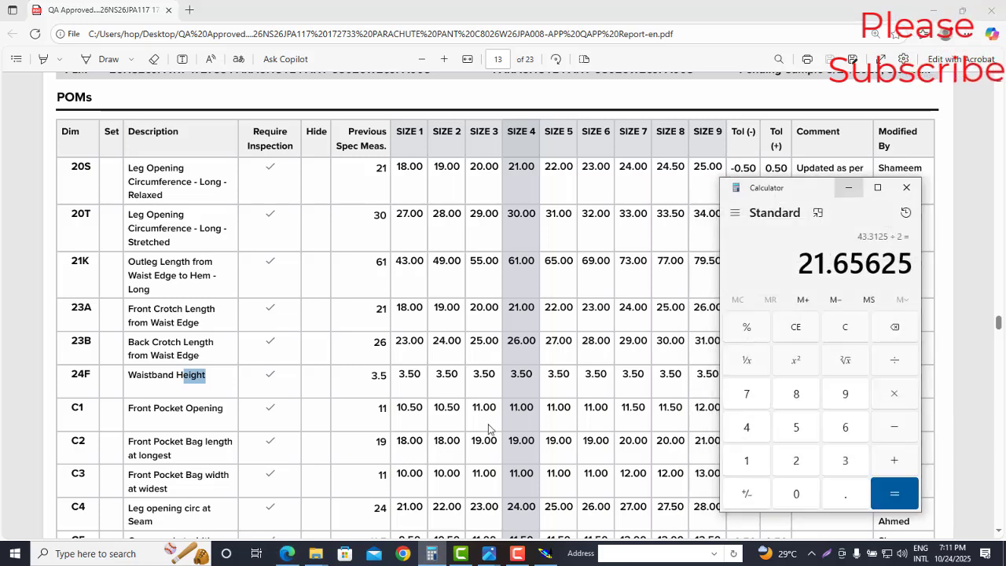
key(Escape)
text(21.)
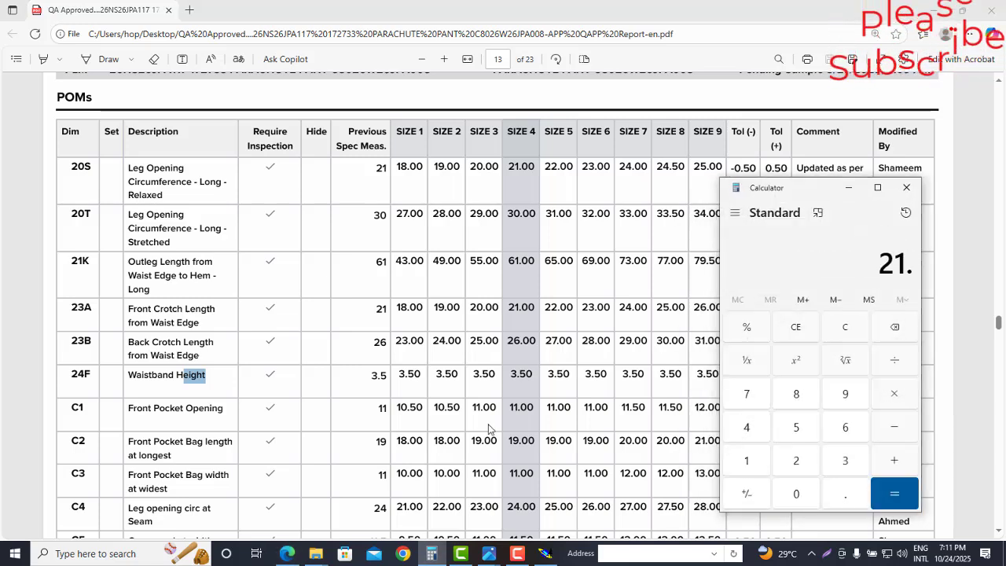
text(356)
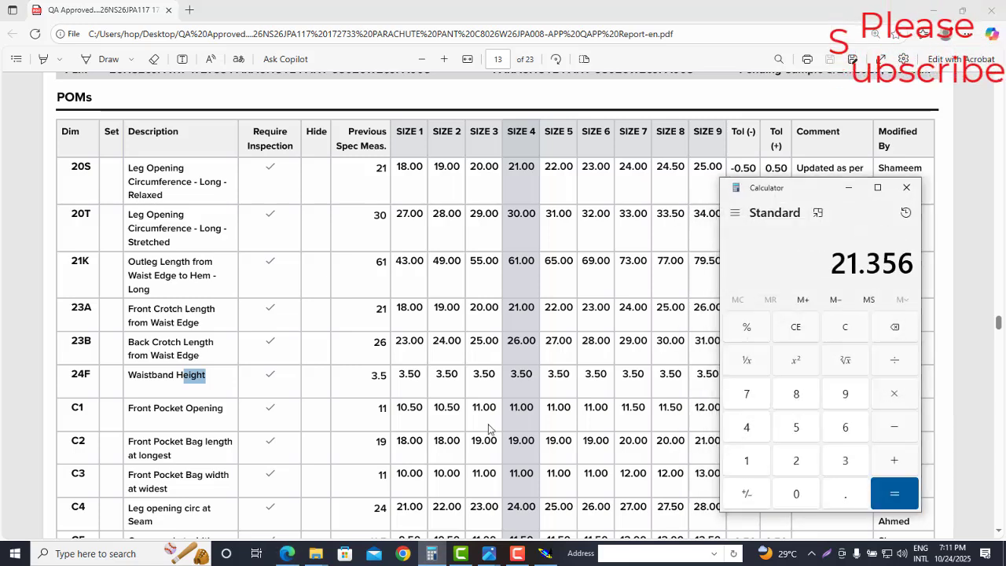
key(BackSpace)
key(BackSpace)
key(BackSpace)
key(BackSpace)
key(BackSpace)
key(BackSpace)
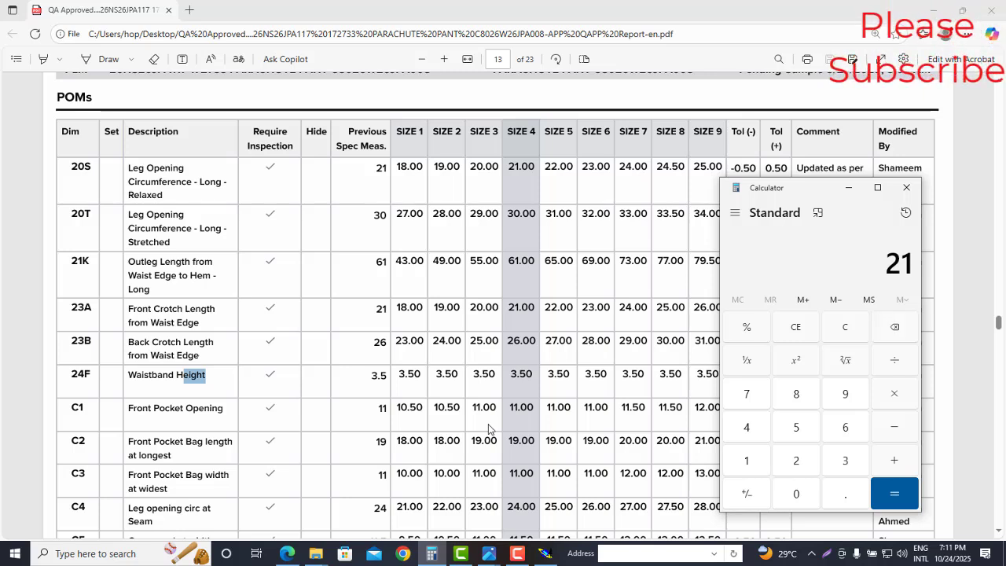
text(21)
key(minus)
text(3.5)
key(Return)
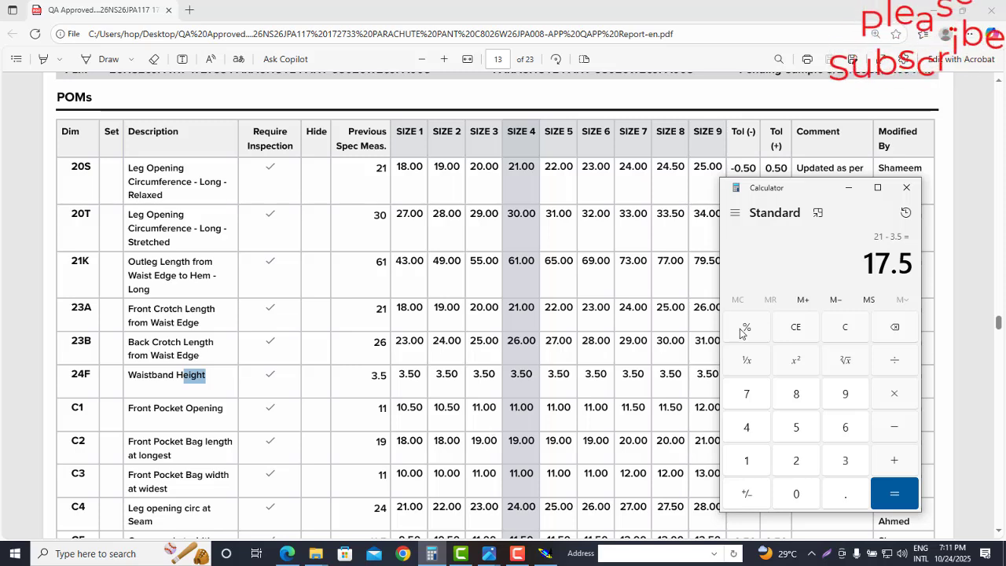
click(848, 187)
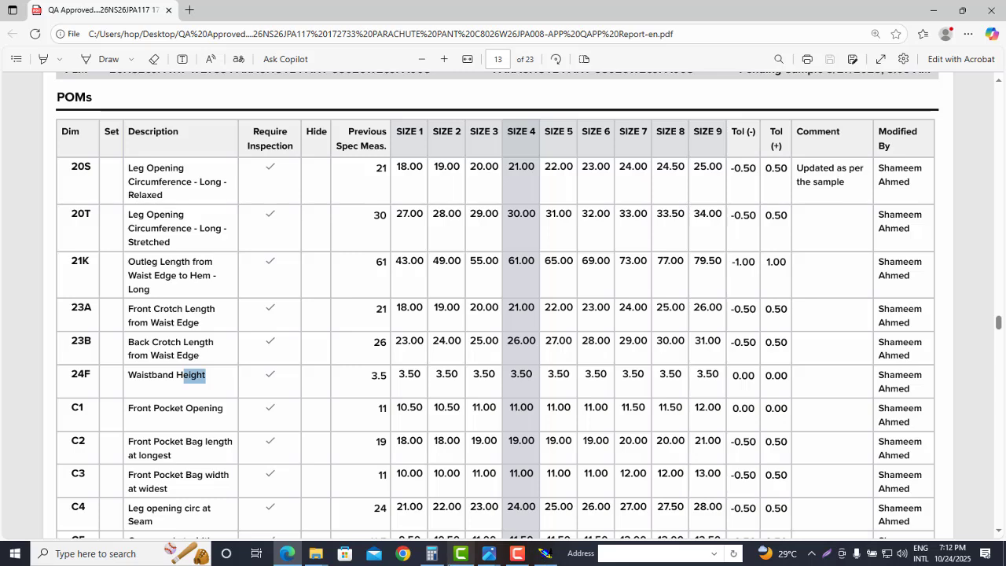
click(432, 553)
click(847, 187)
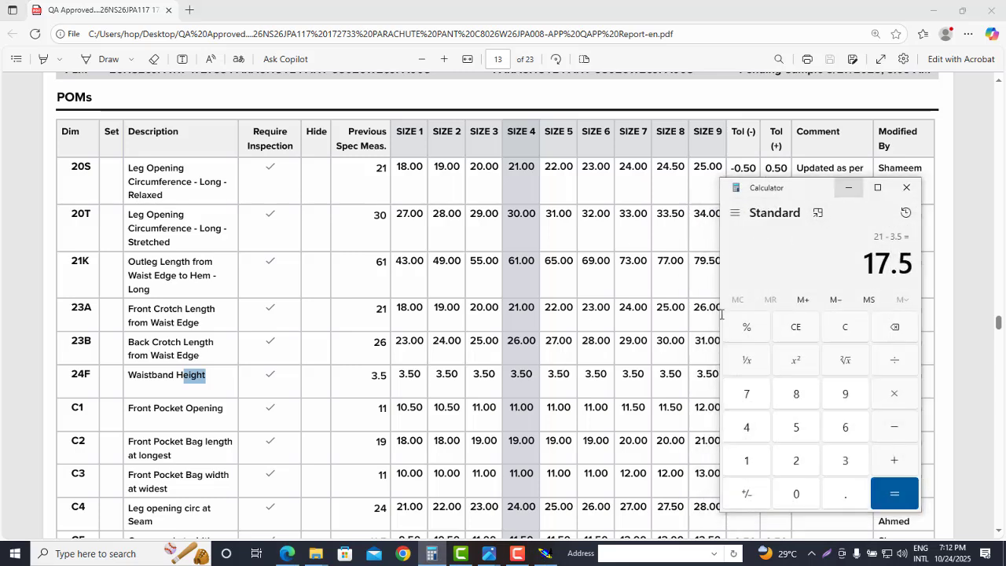
click(545, 554)
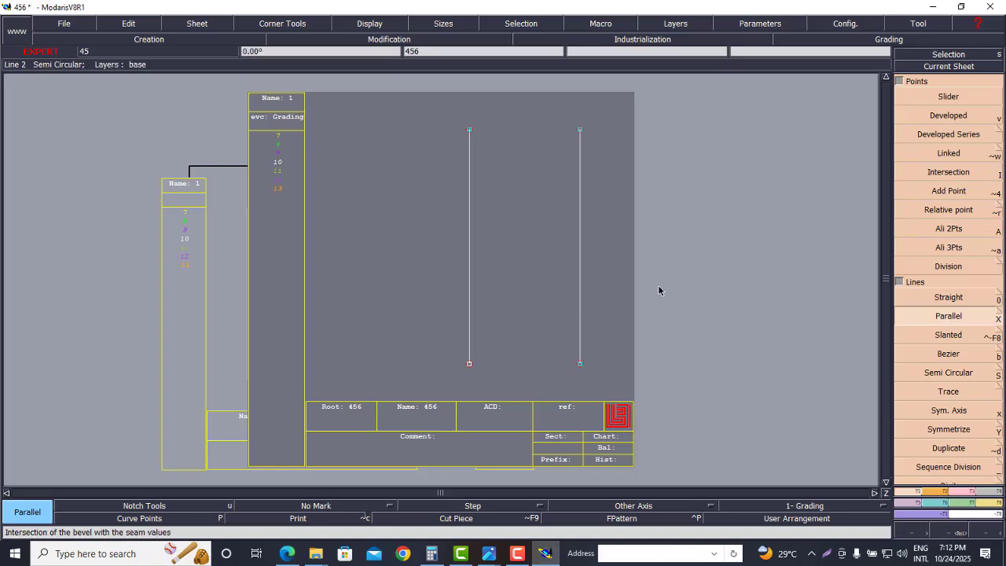
click(469, 227)
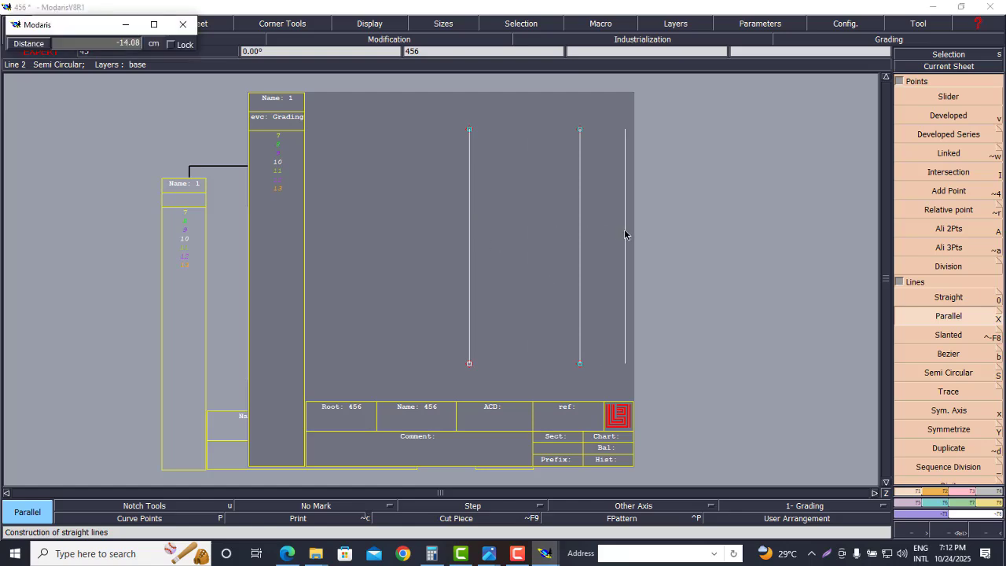
text(-17)
key(Return)
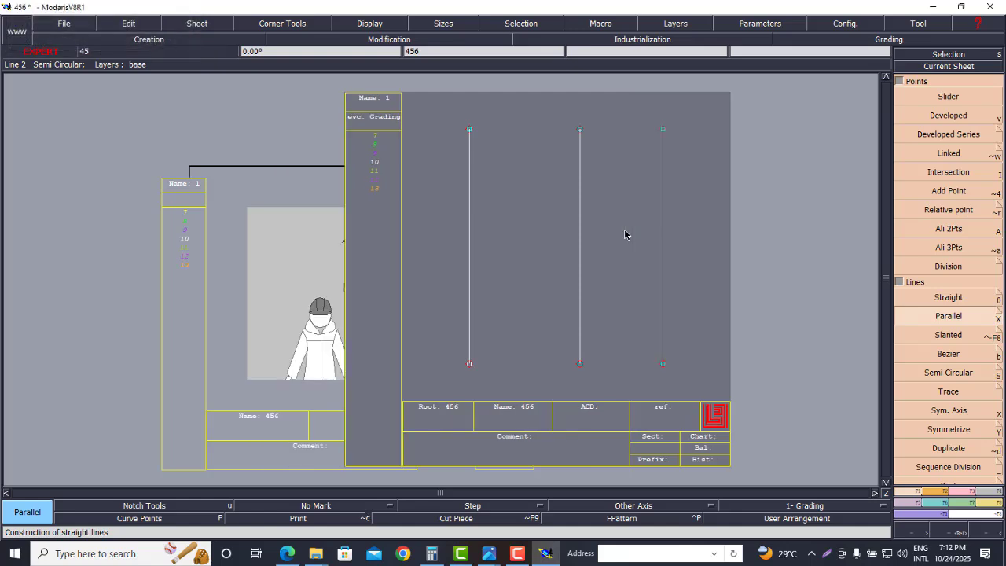
key(ctrl+z)
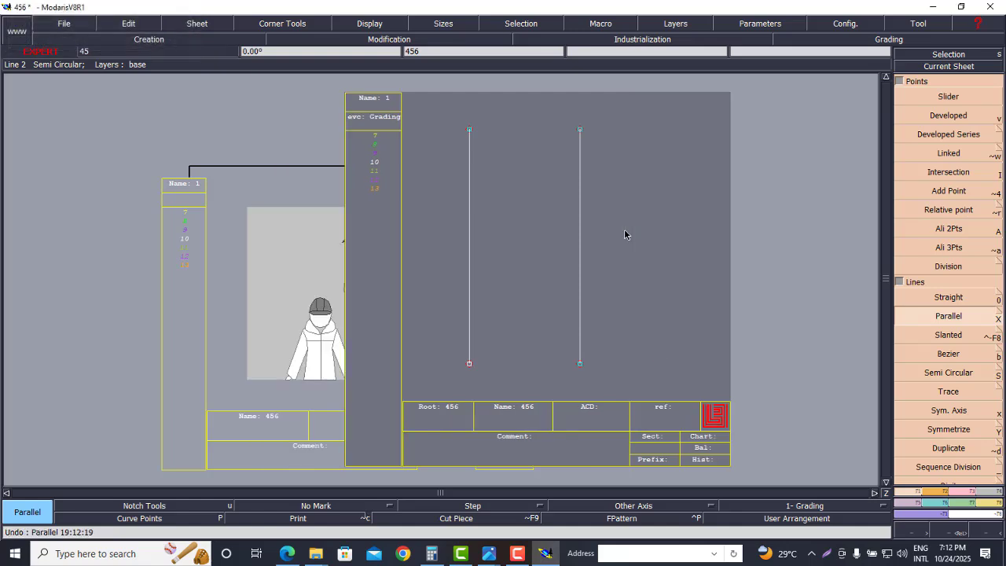
Create a parallel of the original vertical line at -17.50 cm in Modaris for the waist level
click(468, 231)
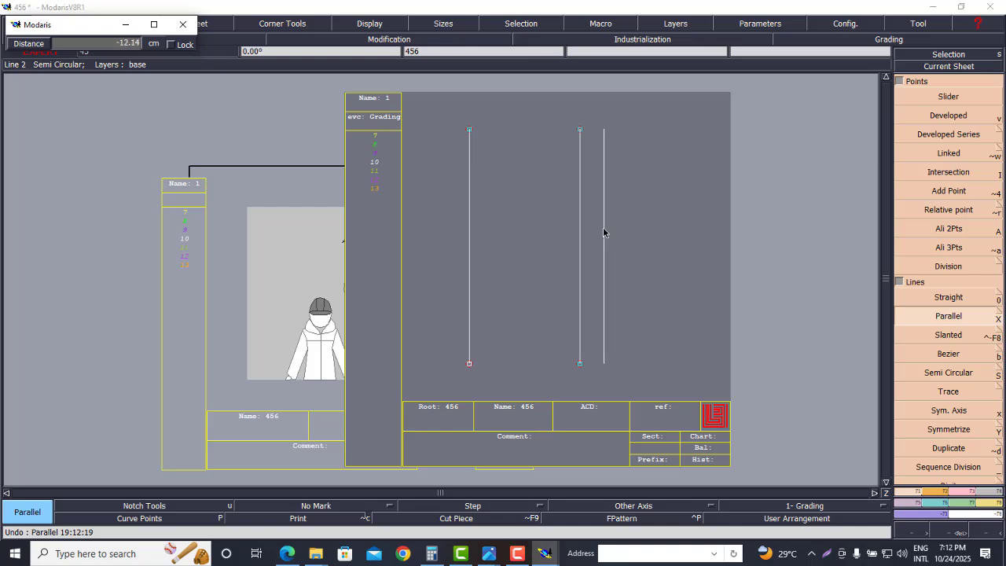
text(-17.50)
key(Return)
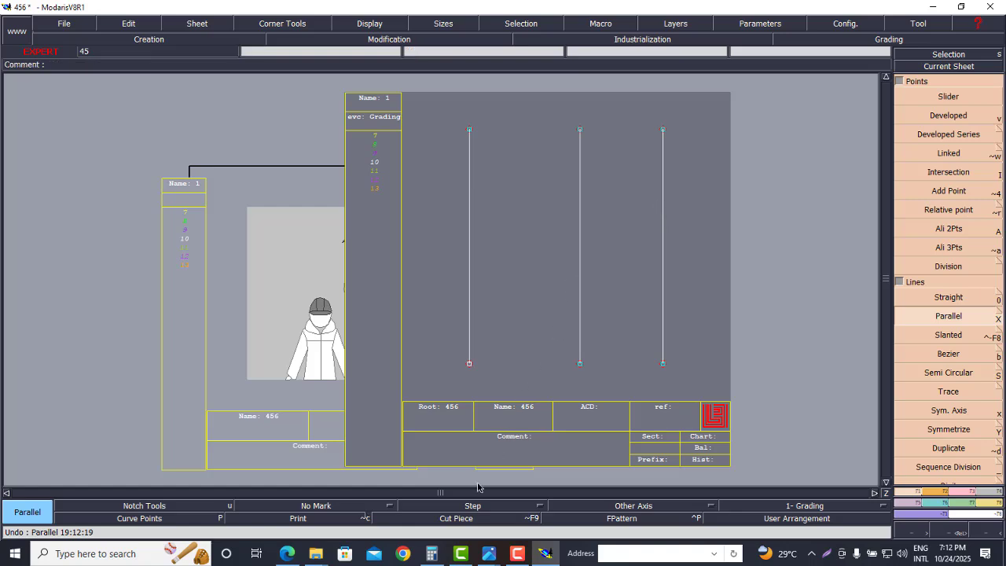
Look up the Size 4 hip circumference in the spec PDF and divide 72 by 2 in Calculator
click(290, 554)
scroll(201, 339, up, 5)
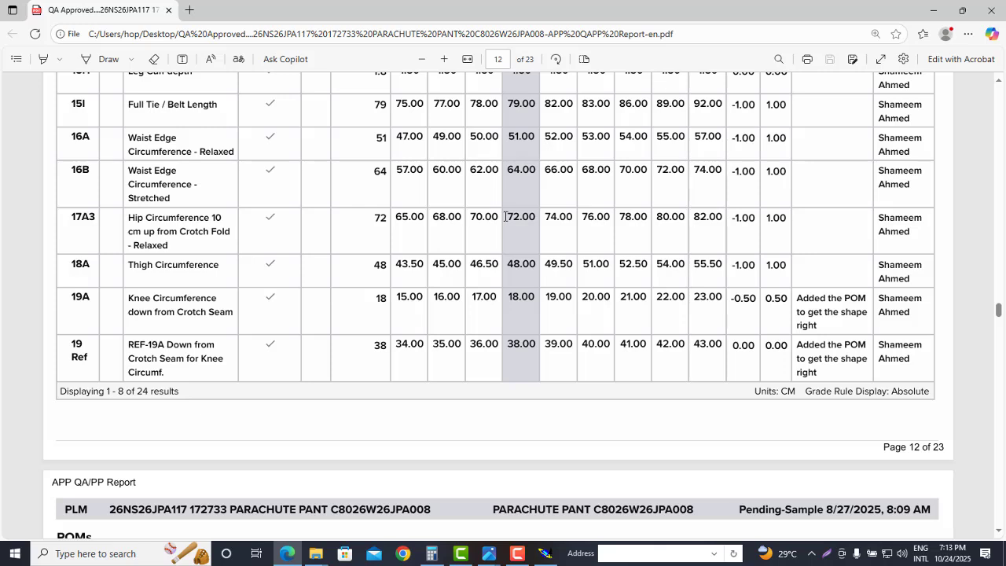
drag(504, 217, 536, 219)
click(431, 553)
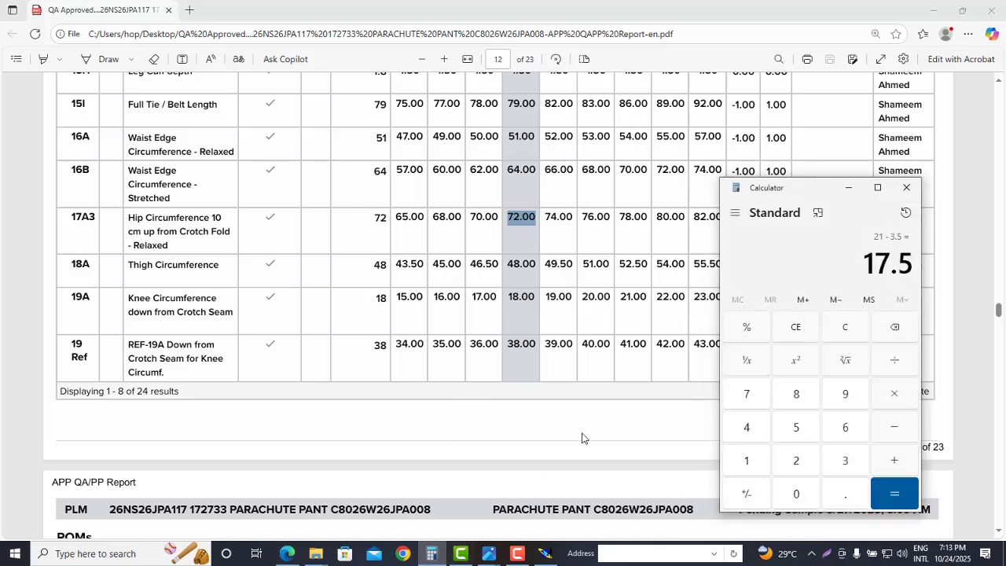
key(Delete)
text(72)
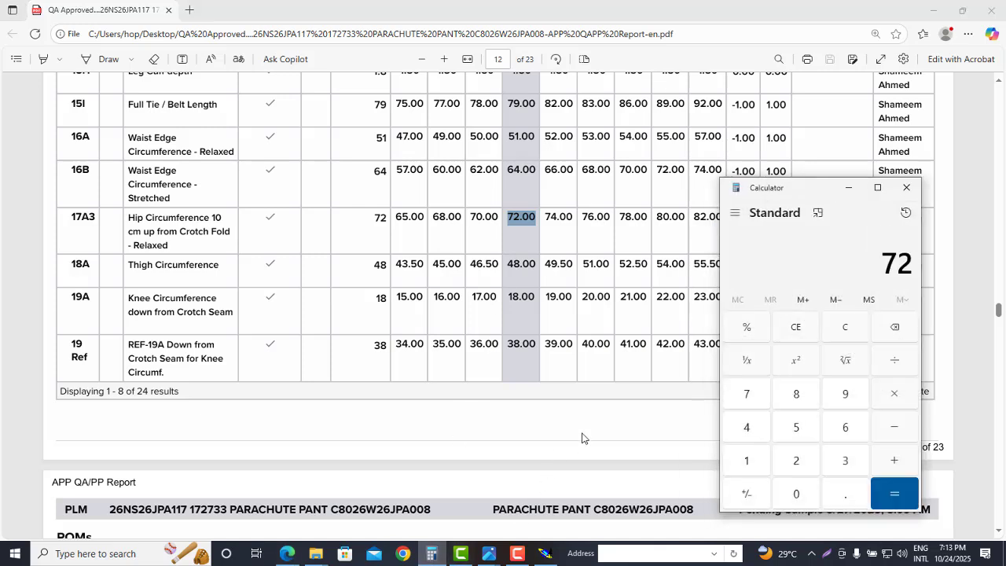
text( ÷ 2)
key(Return)
Examine the front and back pant construction sketch in 2.png, then return to the calculator
click(488, 553)
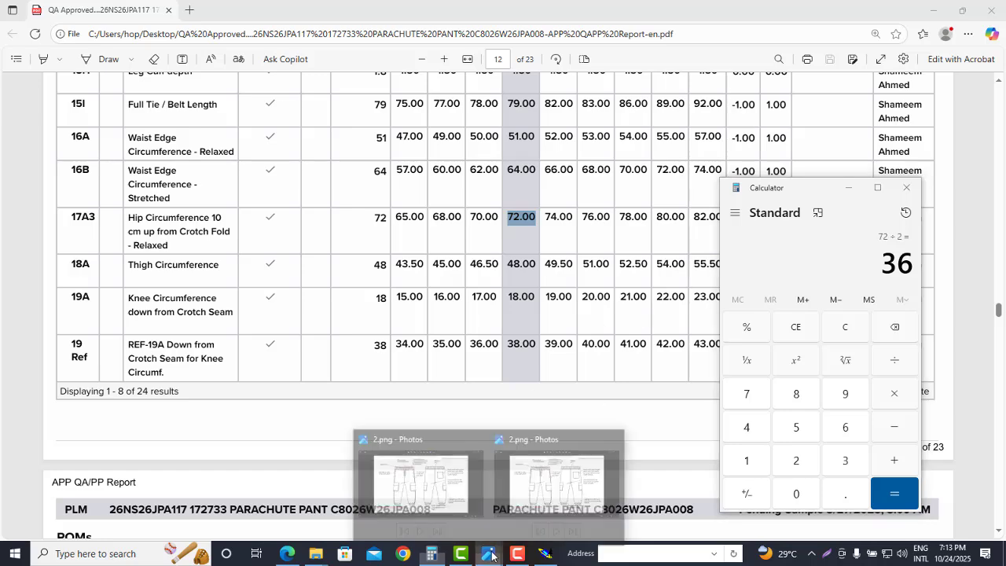
click(460, 494)
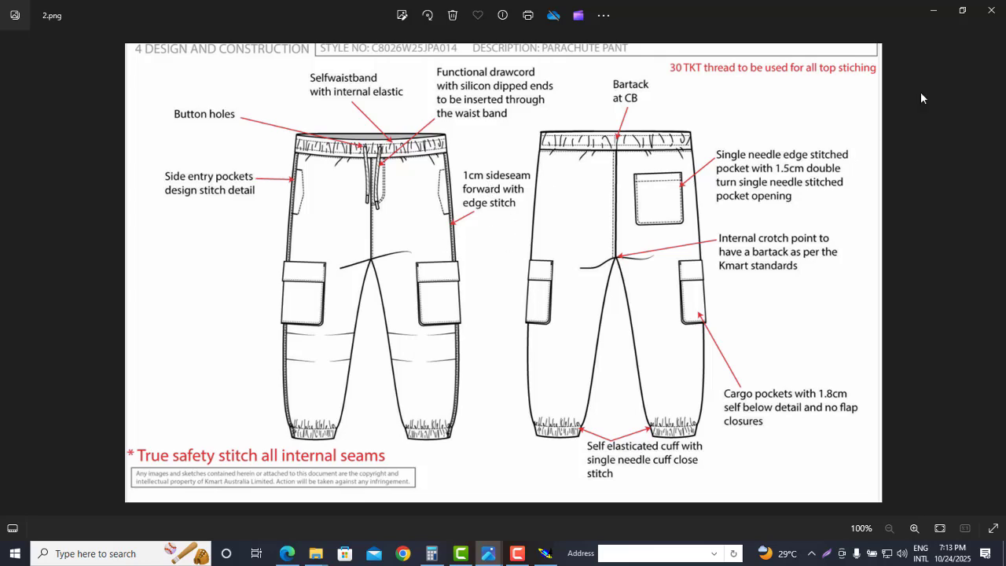
click(934, 11)
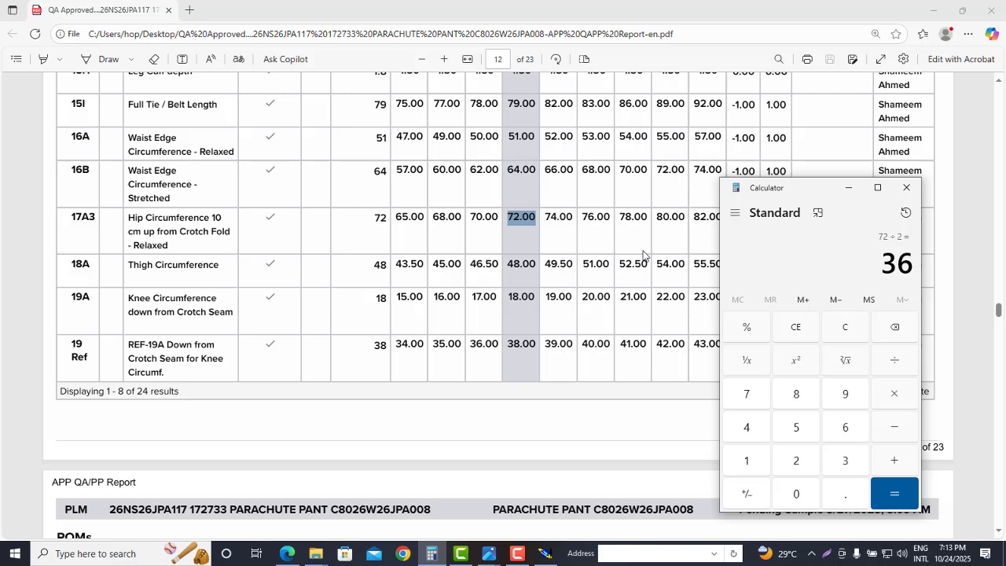
click(488, 553)
click(454, 488)
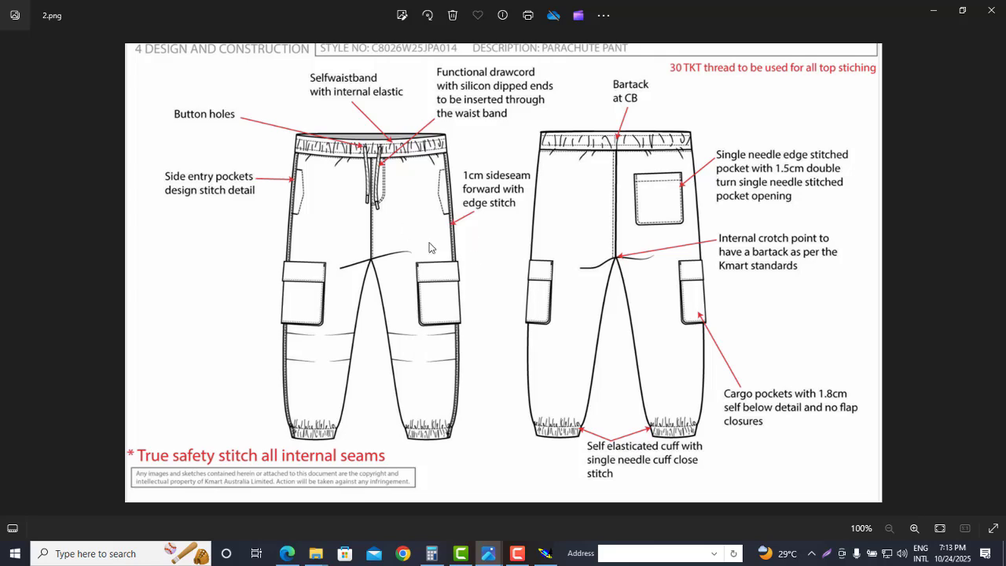
click(934, 9)
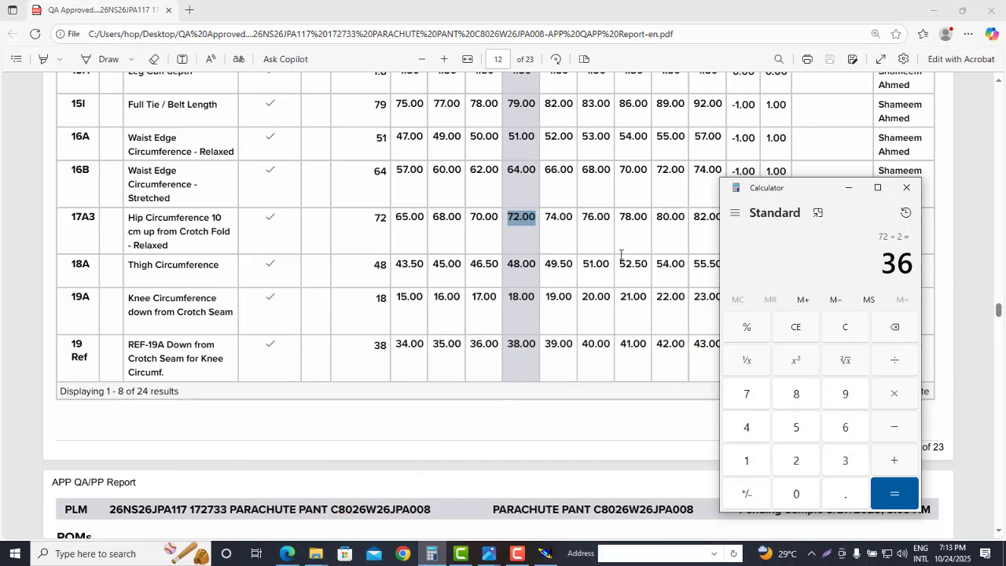
Subtract 2.5 from the half hip circumference in Calculator and divide the result by 2
key(minus)
text(2.5)
key(Return)
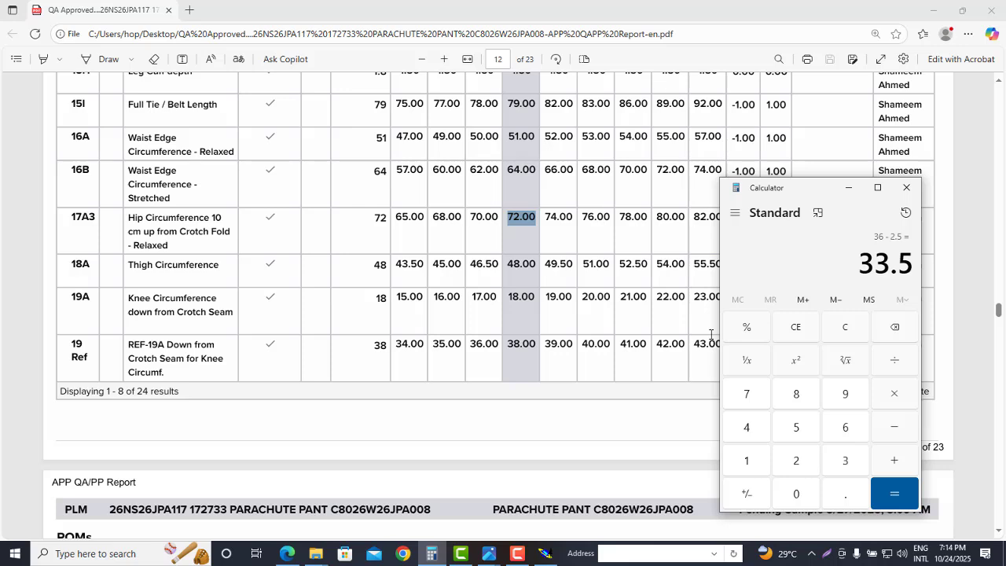
key(slash)
text(2)
key(Return)
click(849, 188)
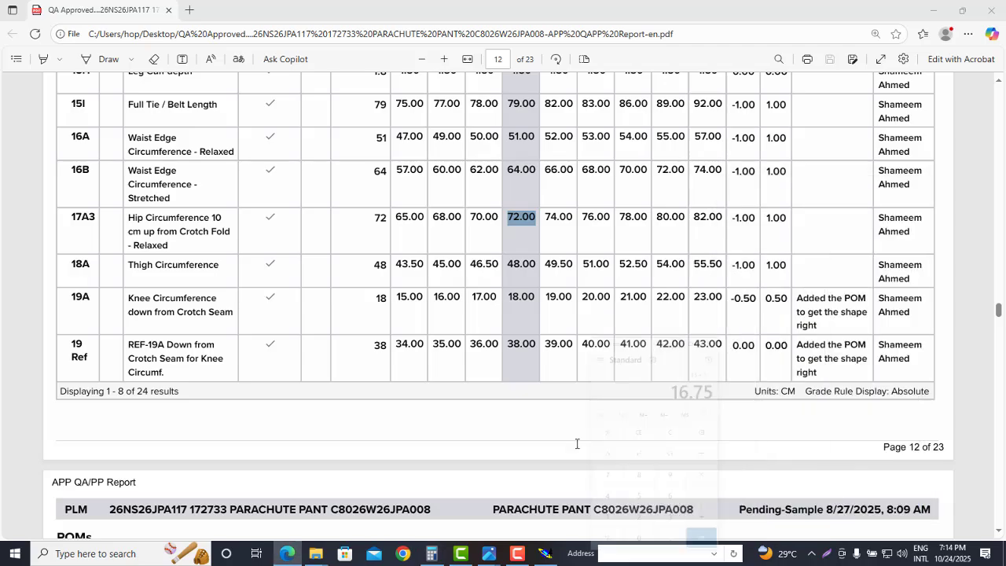
Switch to Modaris and add a developed point on the hip line, 16.75 cm from its lower end
key(alt+Tab)
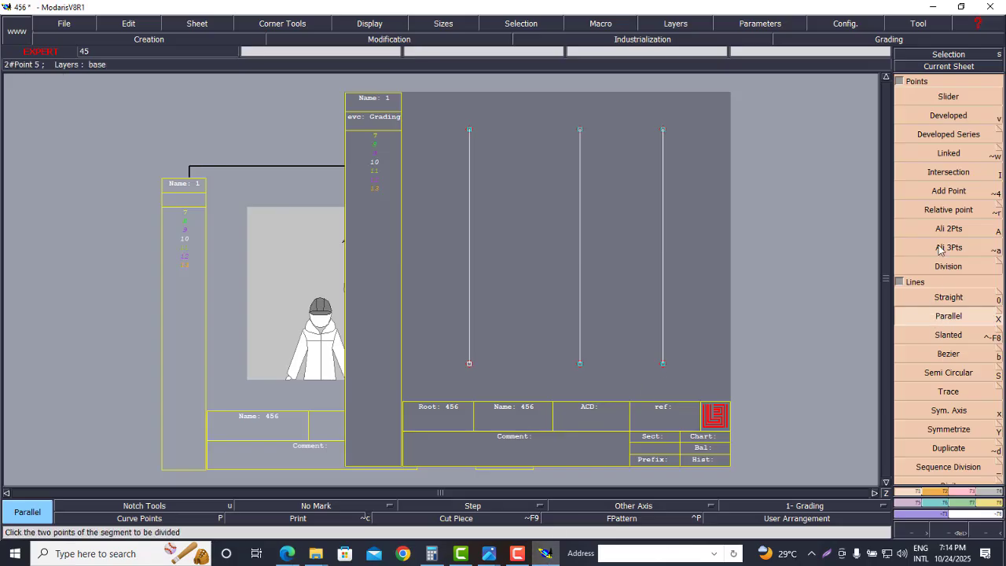
click(942, 116)
click(581, 367)
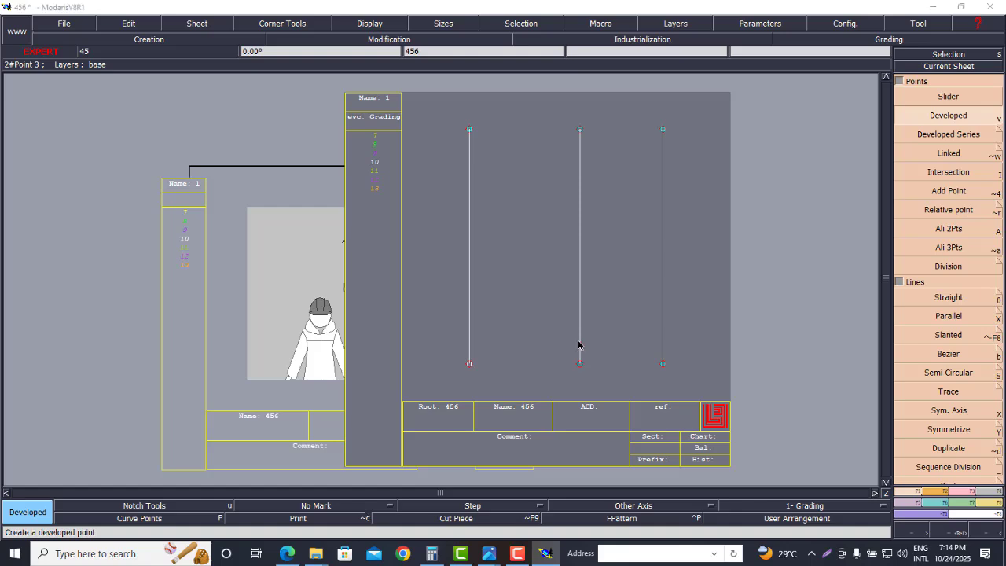
text(1)
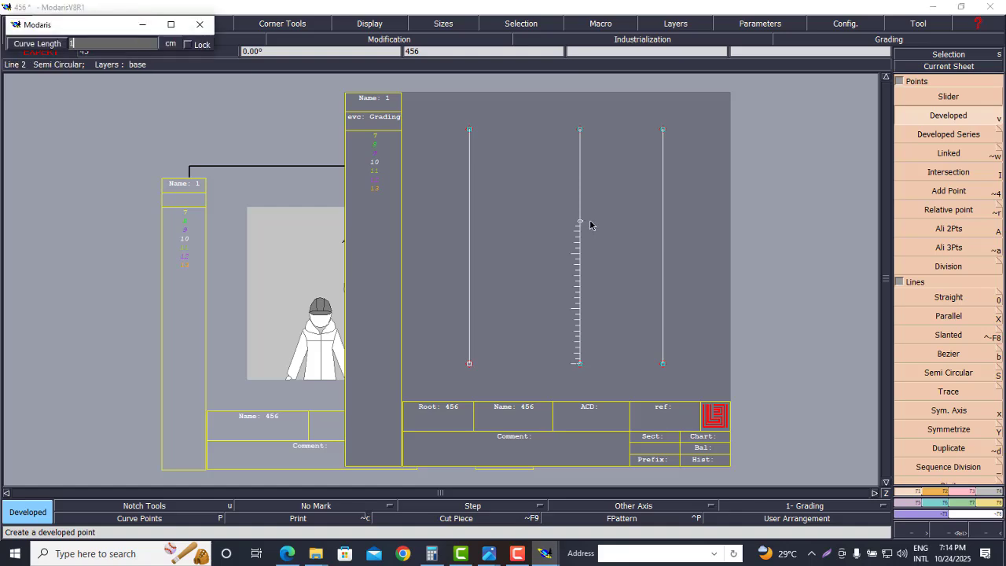
text(6.75)
key(Return)
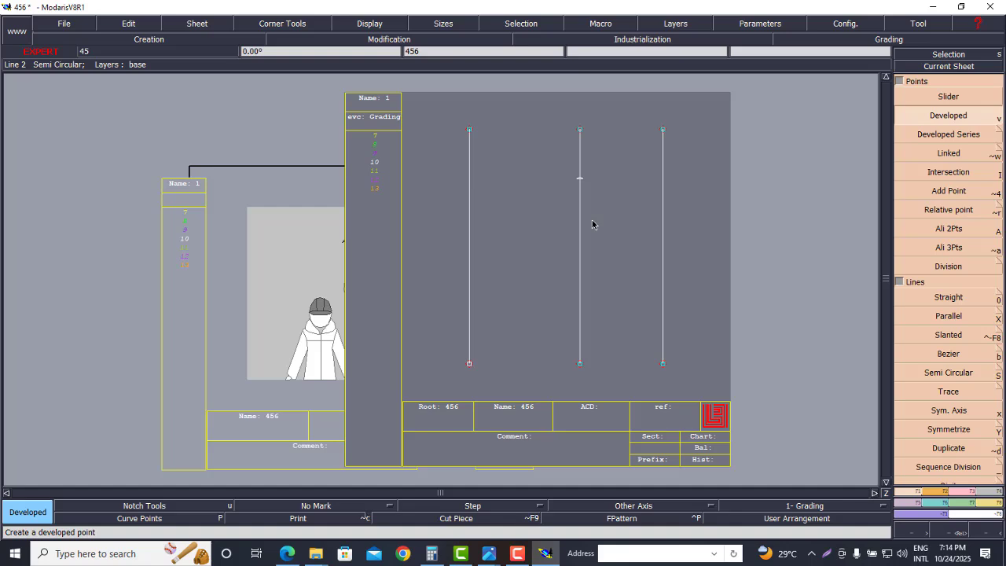
Look up the Size 4 stretched waist edge circumference in the spec PDF and divide 64 by 2 in Calculator
click(286, 553)
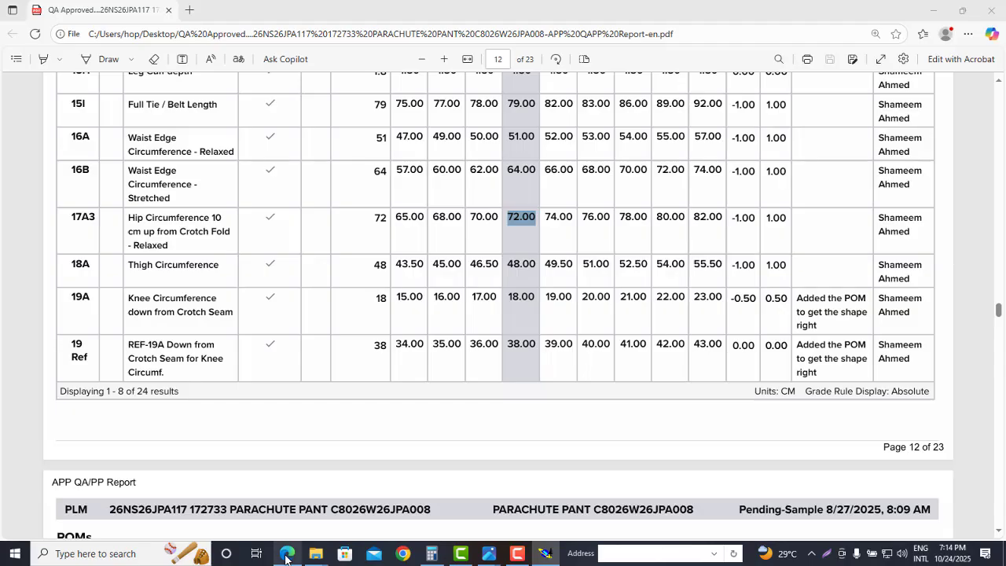
scroll(463, 285, up, 3)
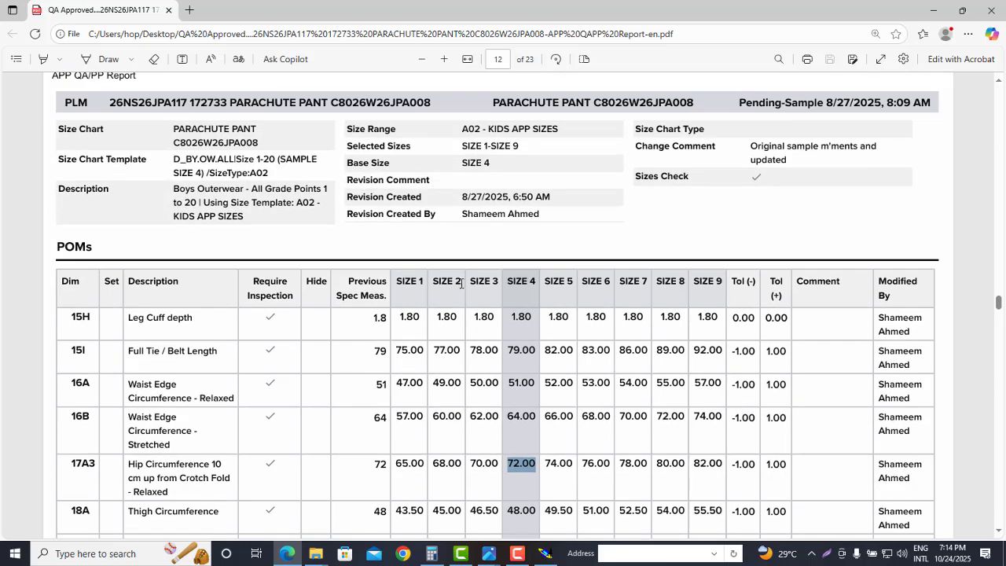
scroll(164, 385, down, 1)
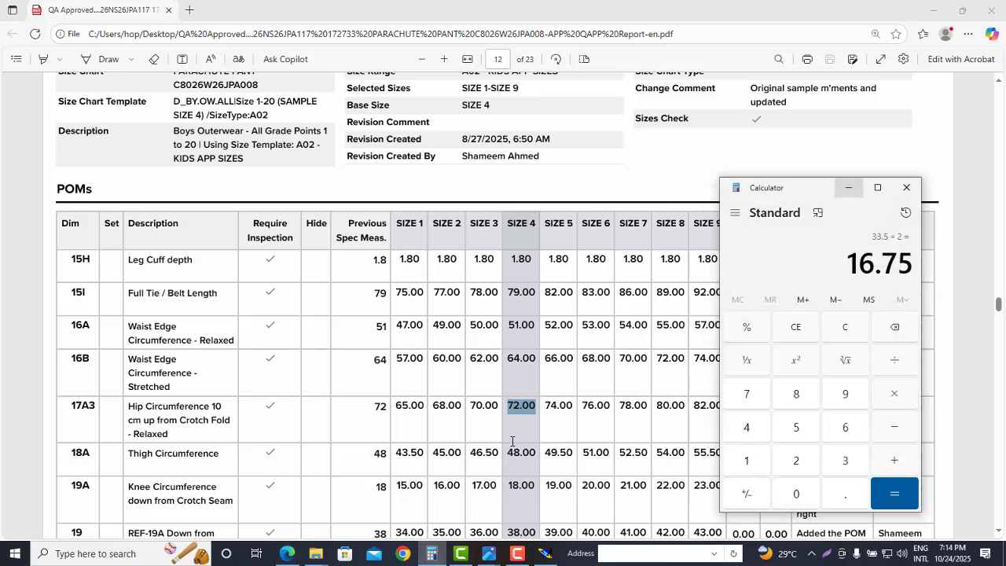
click(431, 554)
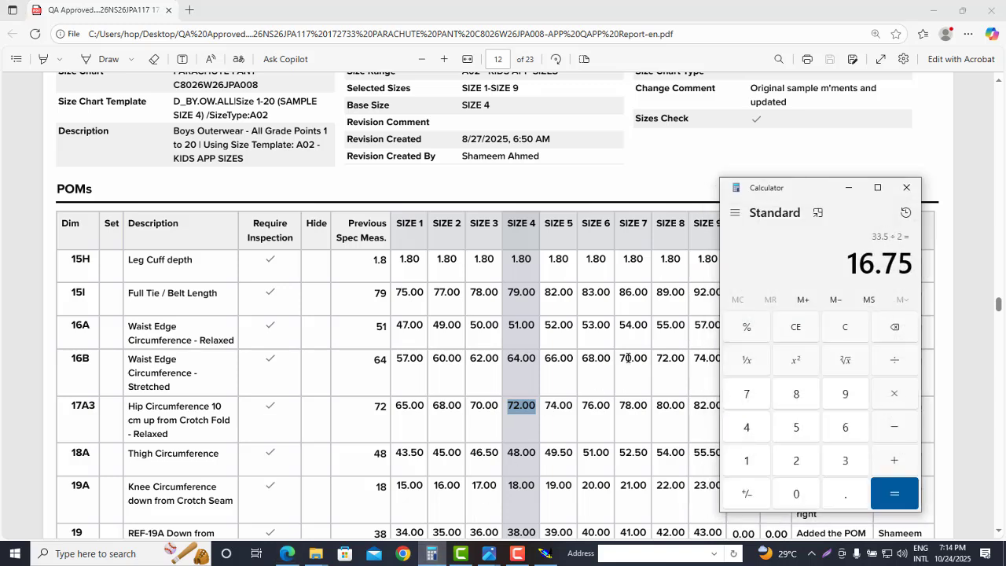
key(Escape)
text(64)
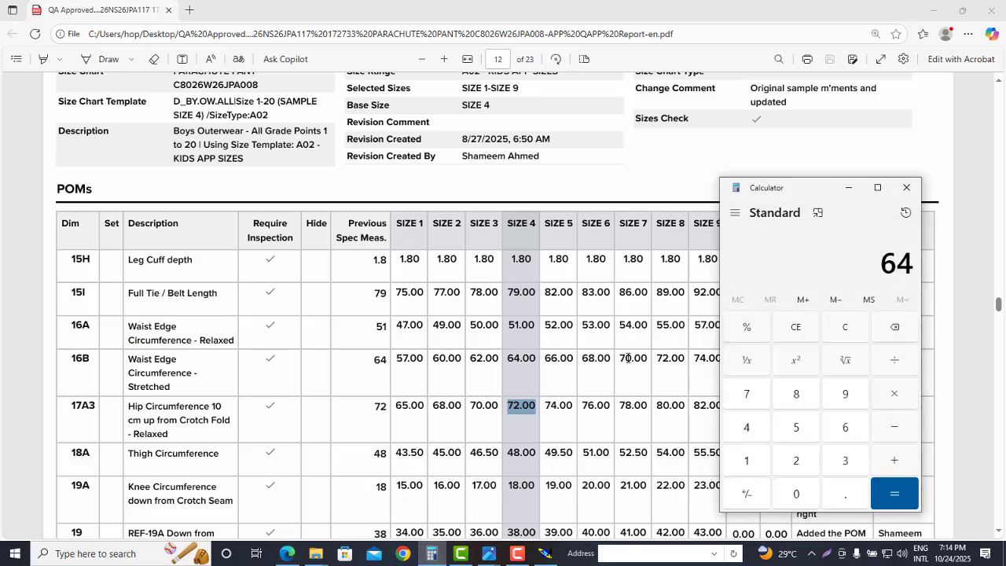
text( ÷ 2)
key(Return)
Subtract 2.5 from the half waist circumference in Calculator and divide the result by 2
text(- 2.5)
key(Return)
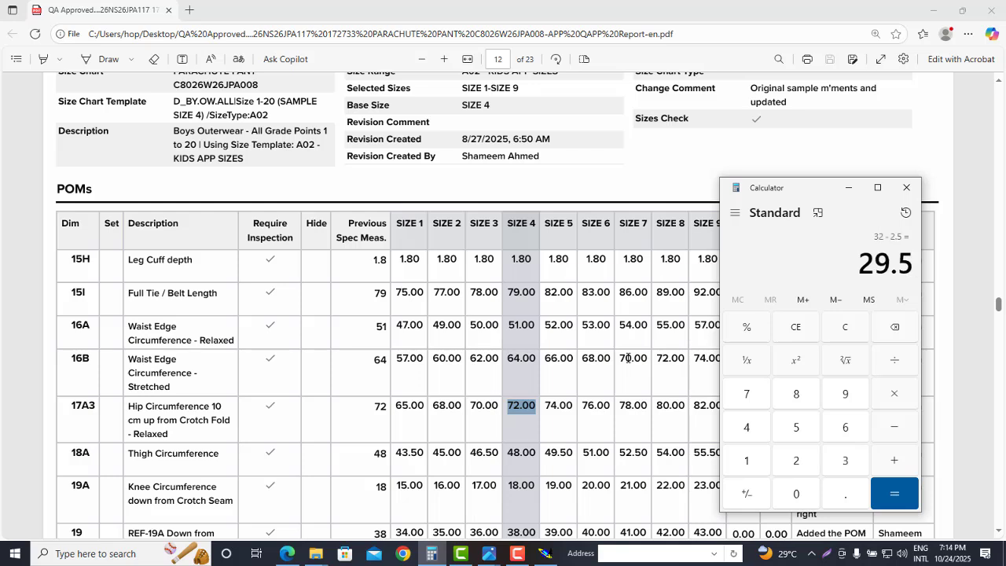
text(/2)
key(Return)
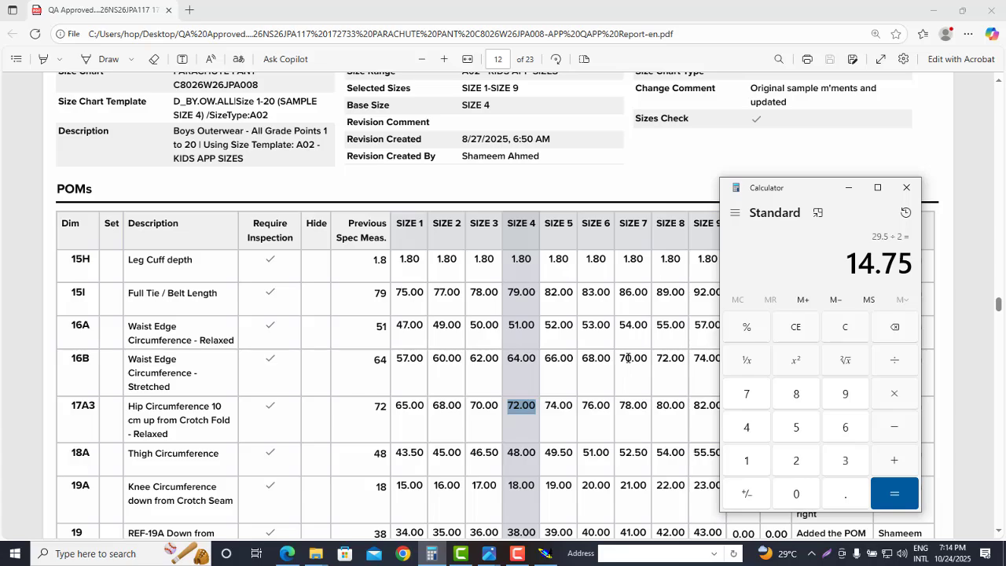
Switch to Modaris and add a developed point on the waist line, 14.75 cm from its lower end
click(545, 553)
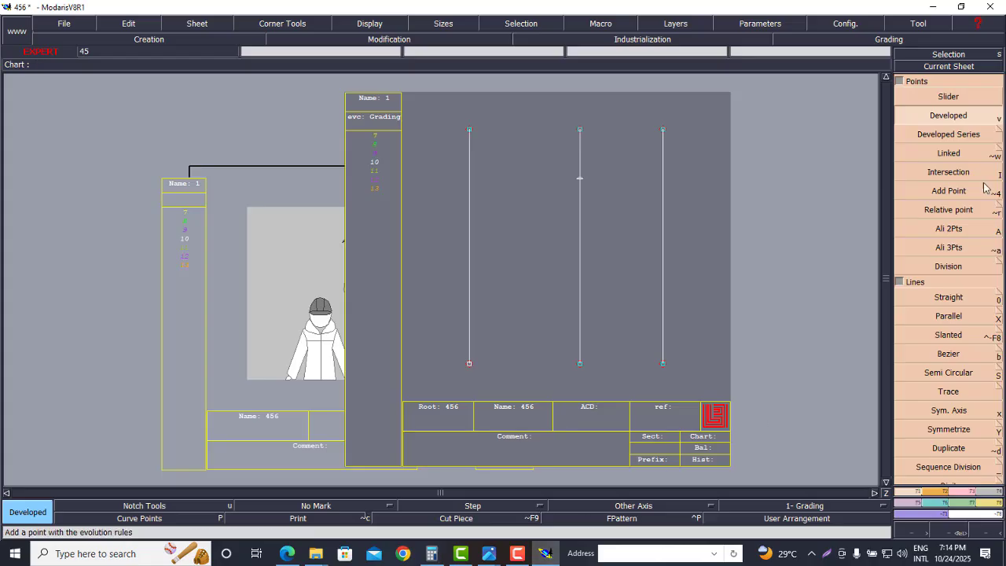
click(663, 364)
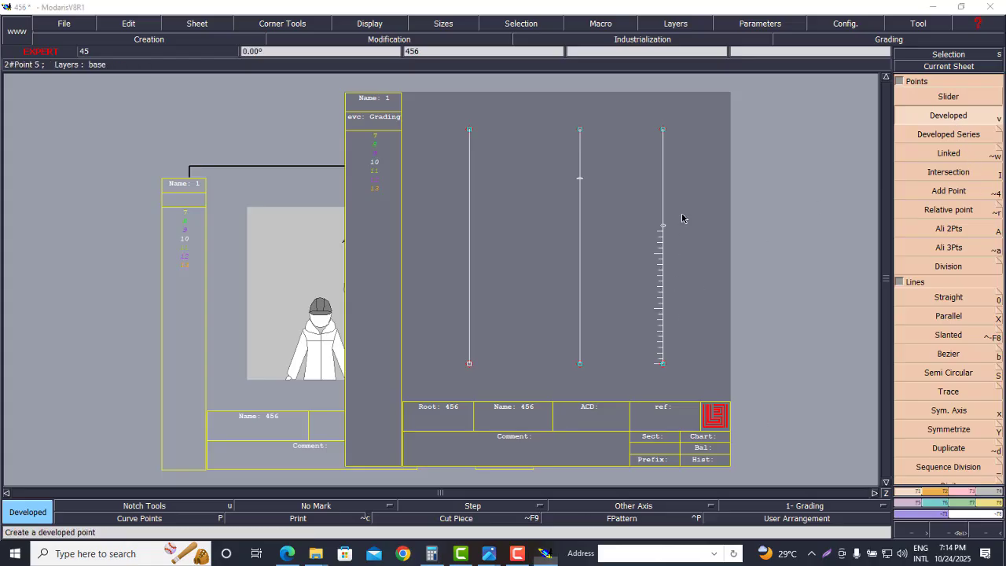
text(14)
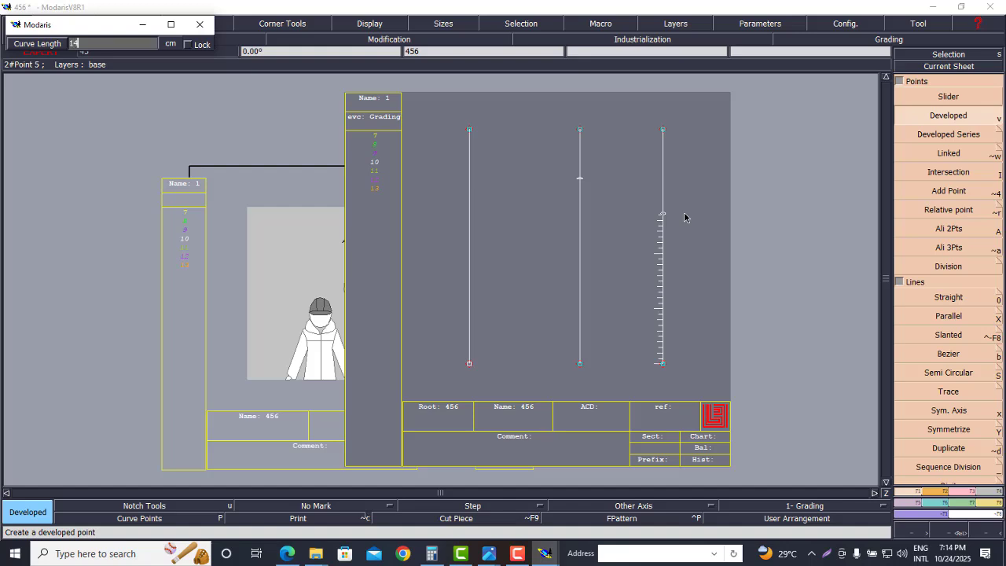
text(.75)
key(Return)
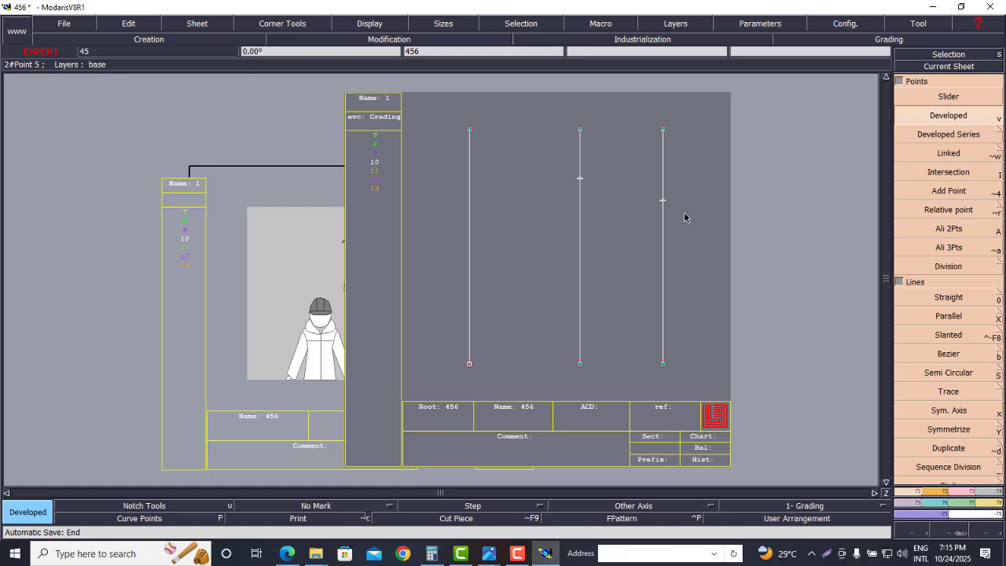
Insert the developed points into the hip and waist lines and delete the surplus upper end points to shorten both lines
click(958, 491)
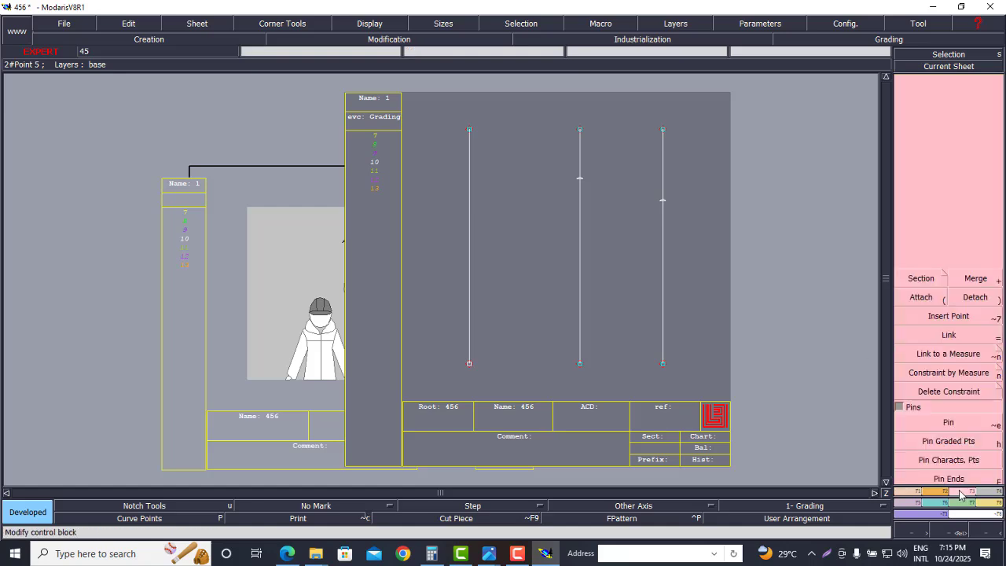
click(965, 315)
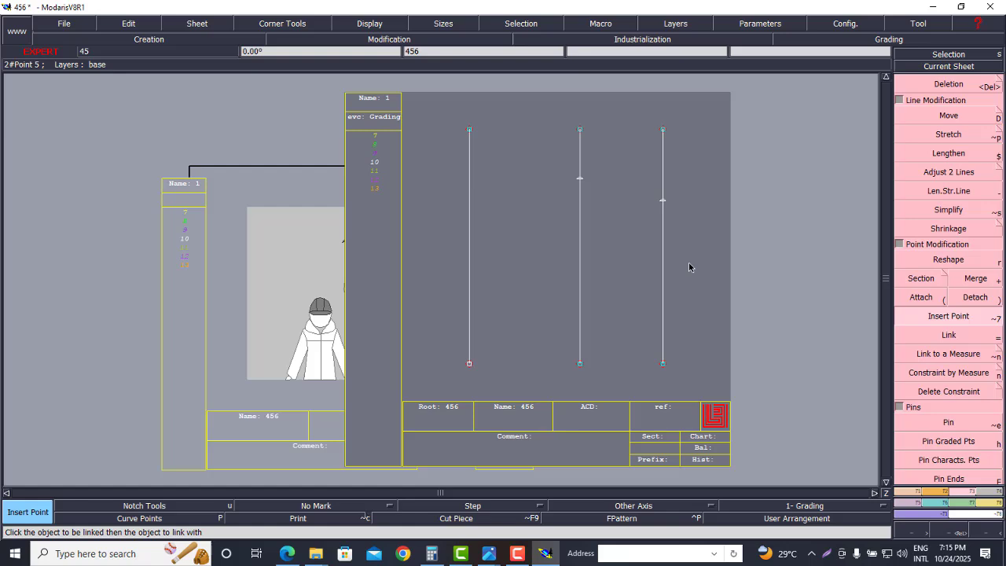
click(664, 202)
key(Delete)
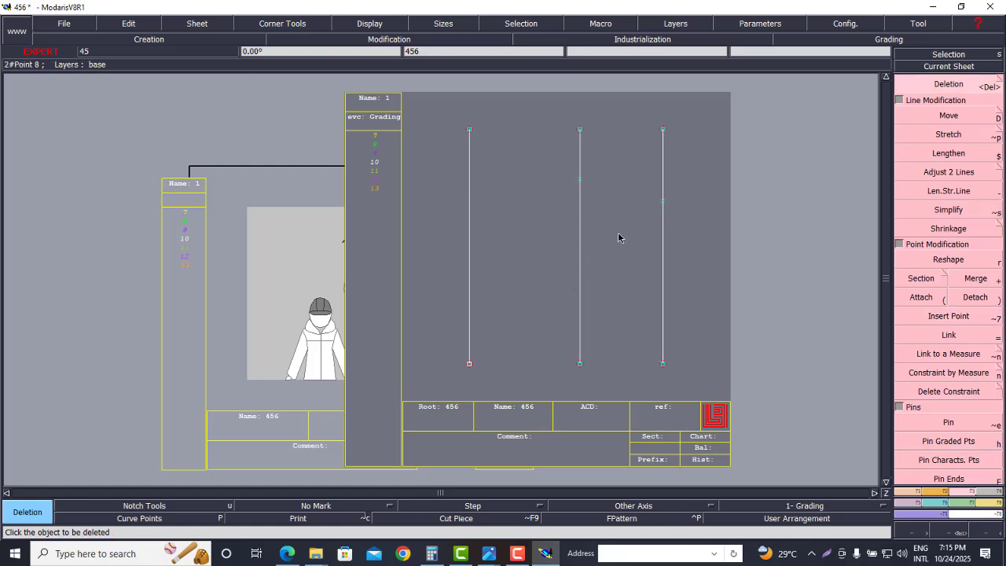
click(580, 130)
click(664, 130)
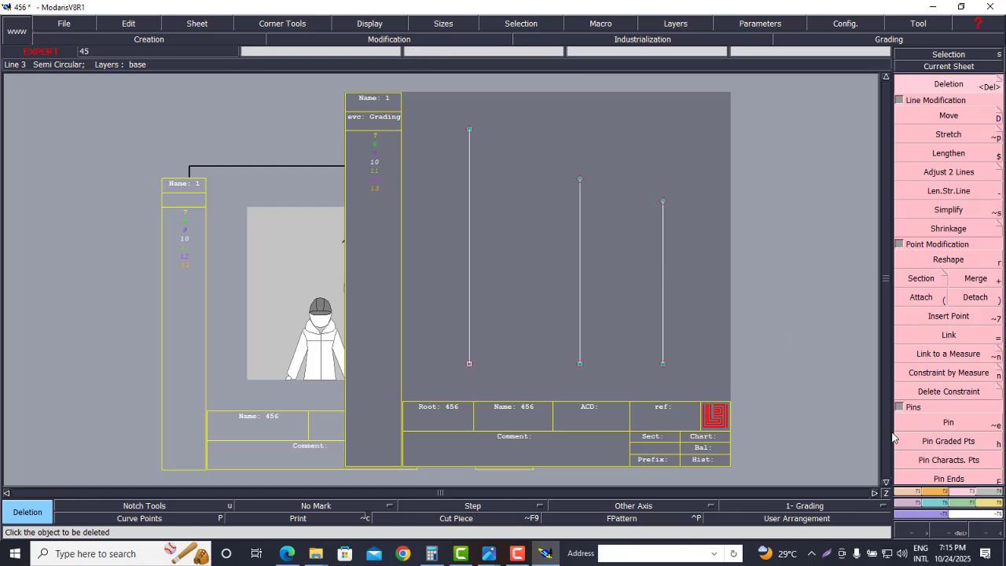
Create parallels at a distance of 0.60 cm from the thigh and hip lines, on the side away from the waist
click(915, 494)
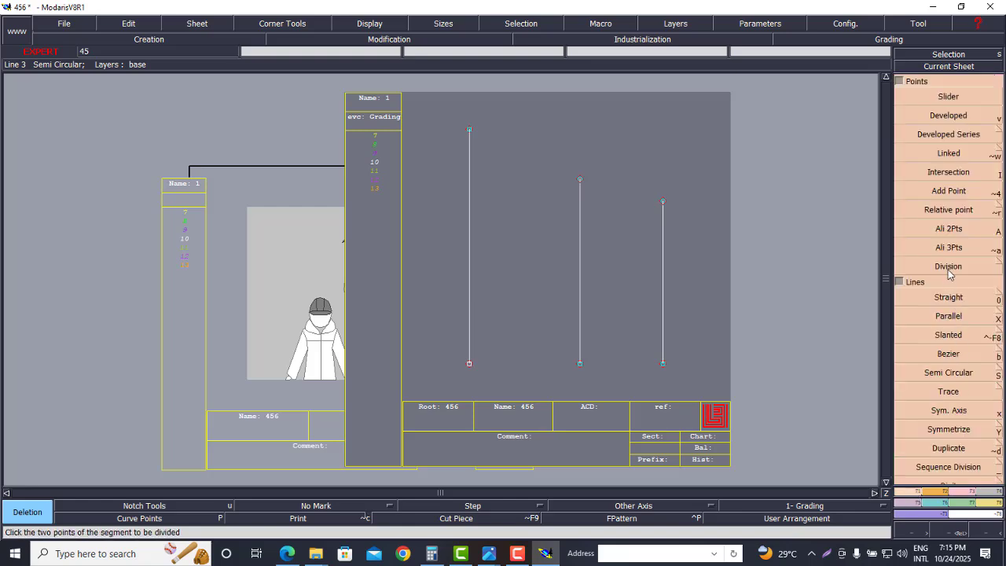
click(949, 317)
click(470, 228)
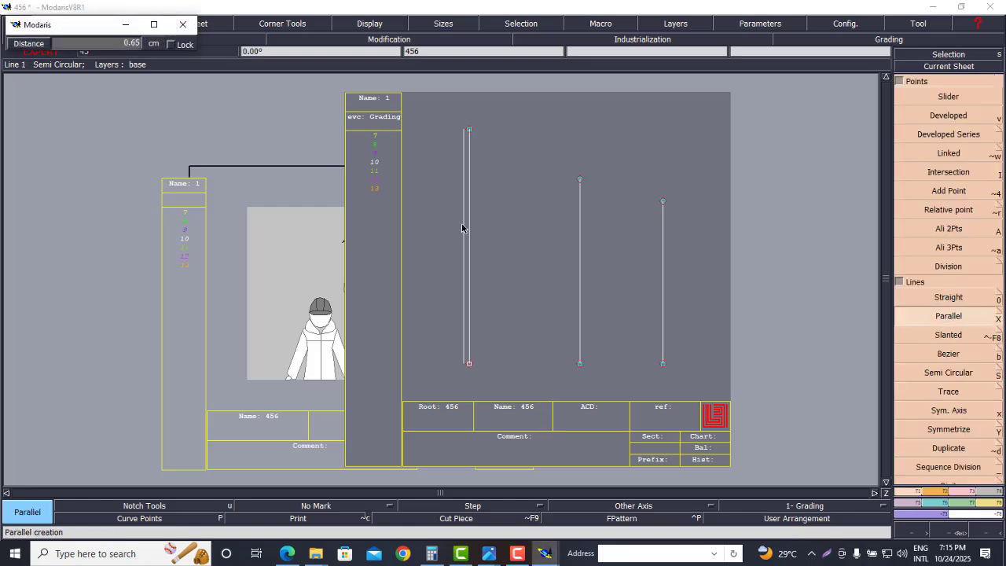
key(BackSpace)
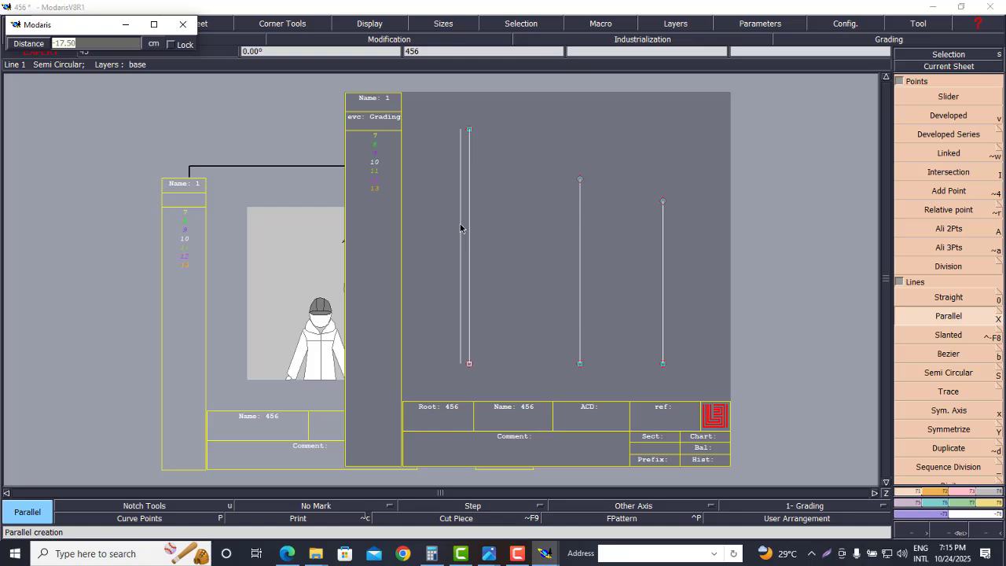
text(6)
key(Return)
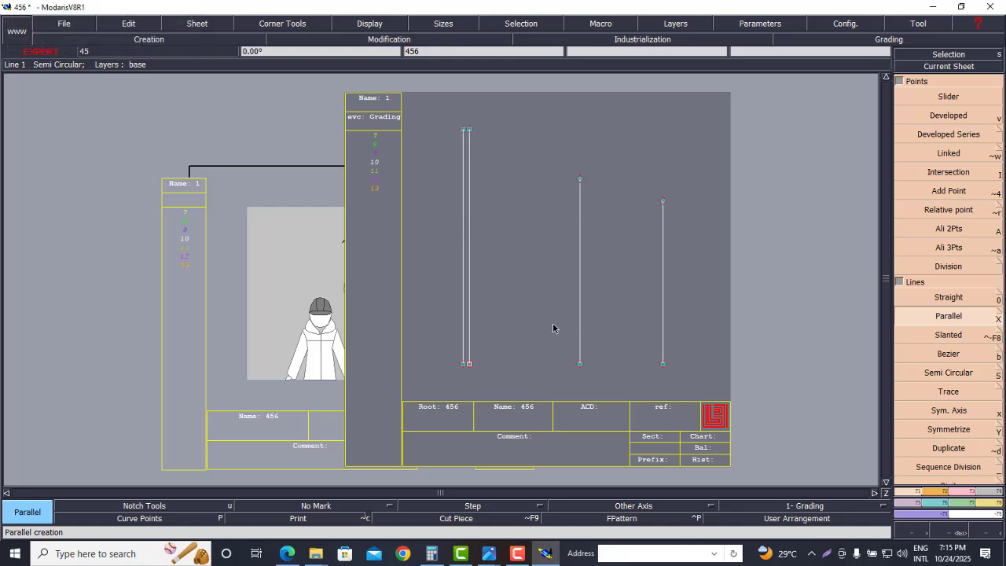
click(580, 305)
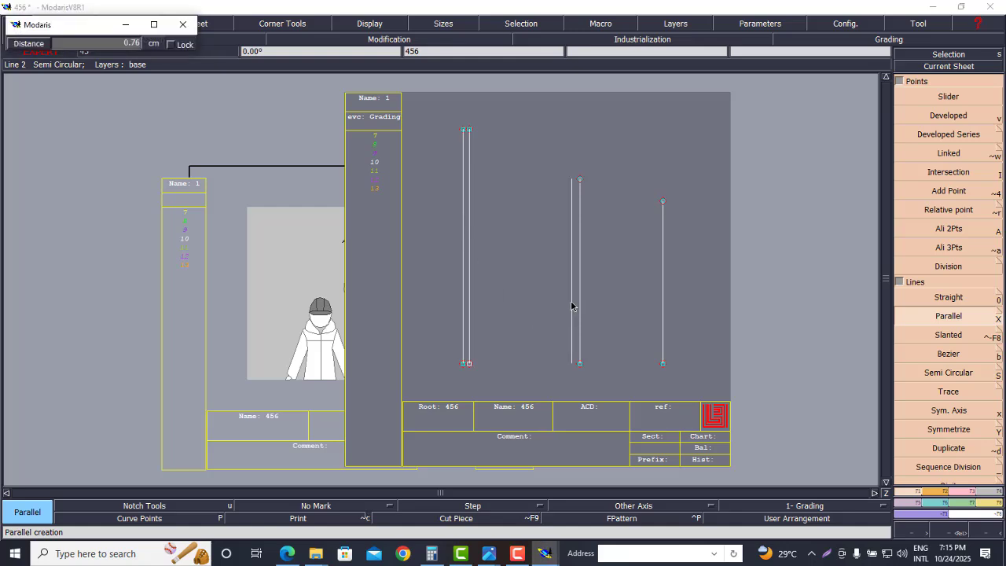
key(BackSpace)
key(Return)
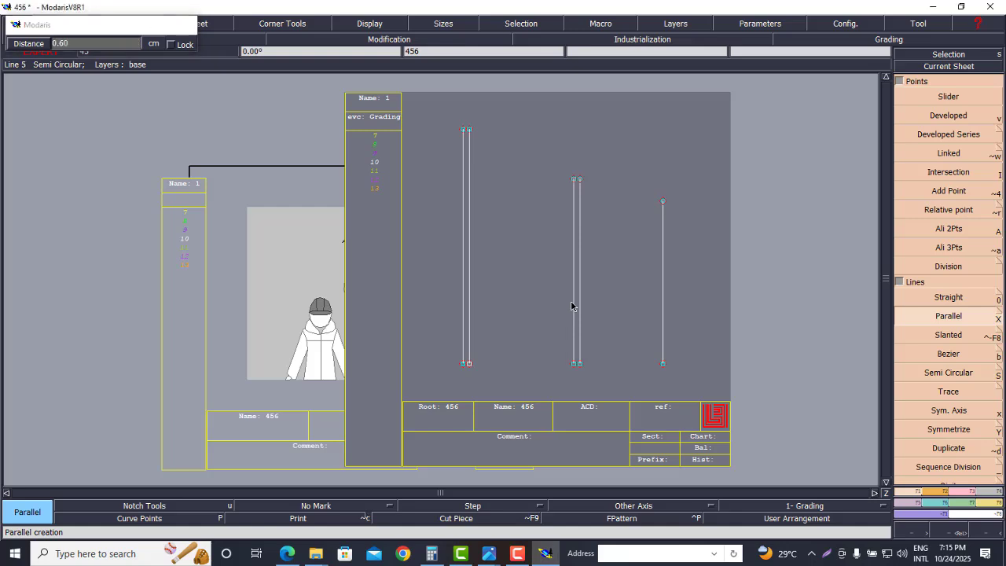
Create a parallel to the waist line at a distance of -3.5 cm, on the side away from the hip line
click(663, 290)
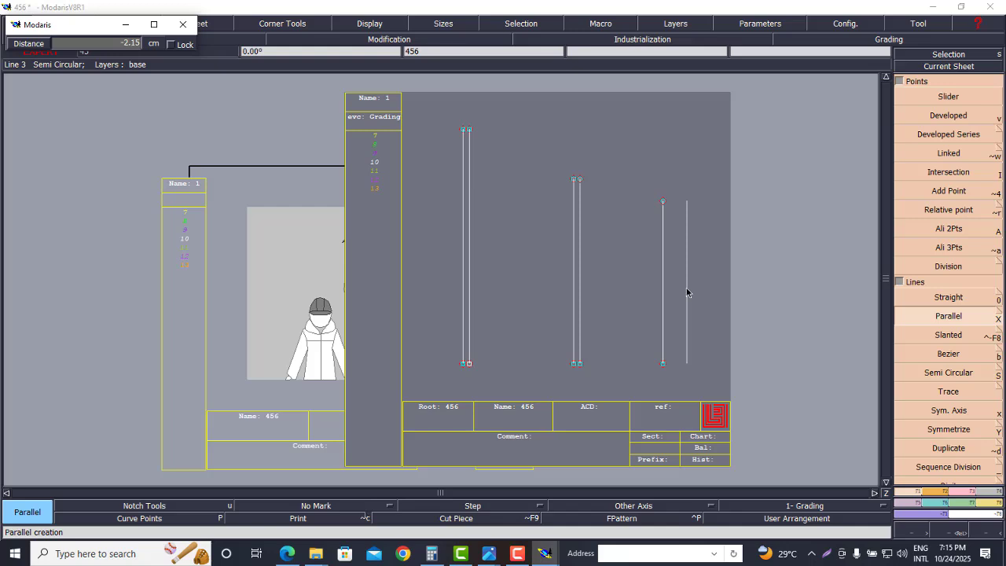
text(0.60)
key(BackSpace)
text(-3.5)
key(Return)
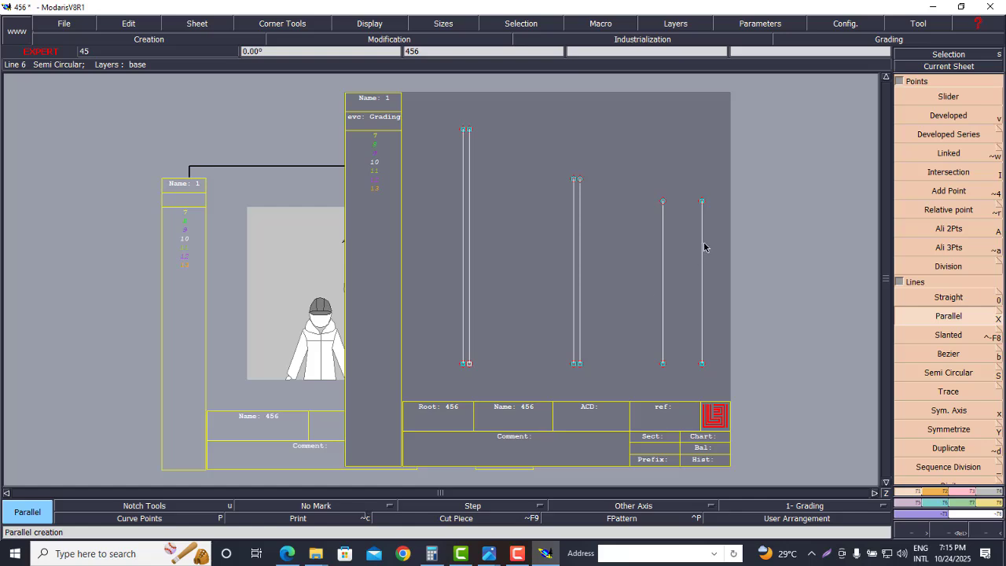
Lengthen the three parallel lines beyond their upper ends with Len.Str.Line and delete the leftover points at their former ends
click(967, 492)
click(966, 192)
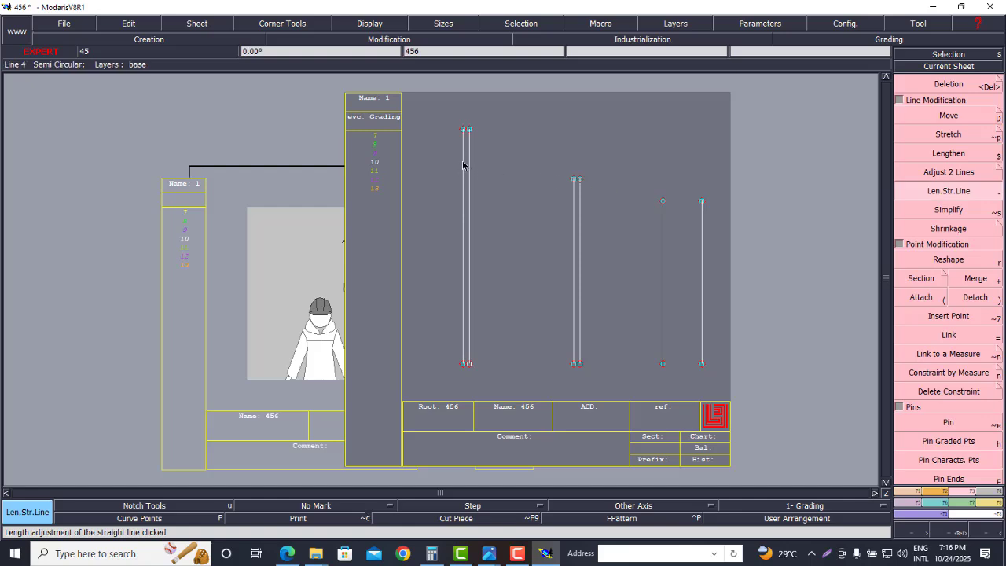
click(463, 128)
click(463, 76)
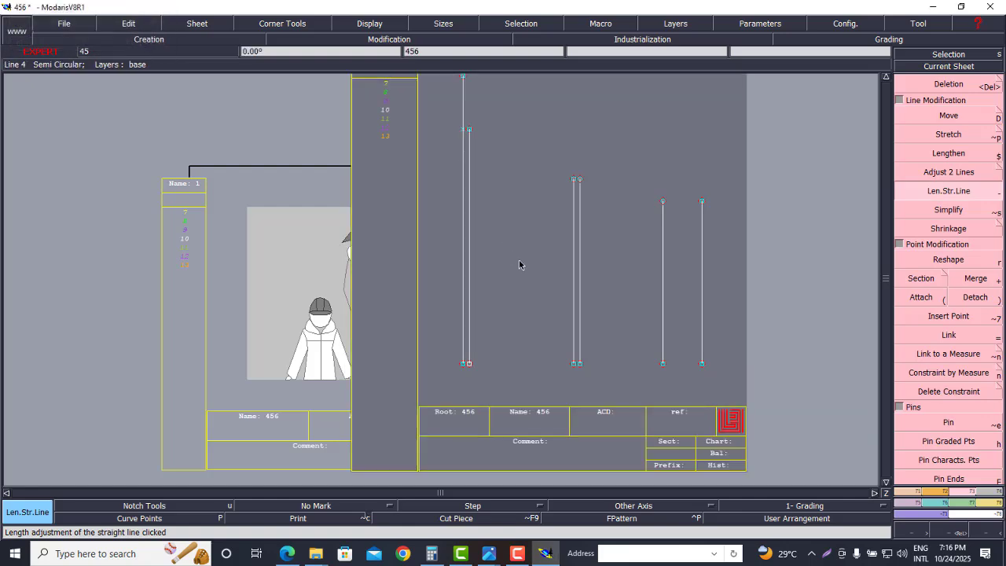
click(574, 224)
click(702, 235)
click(702, 114)
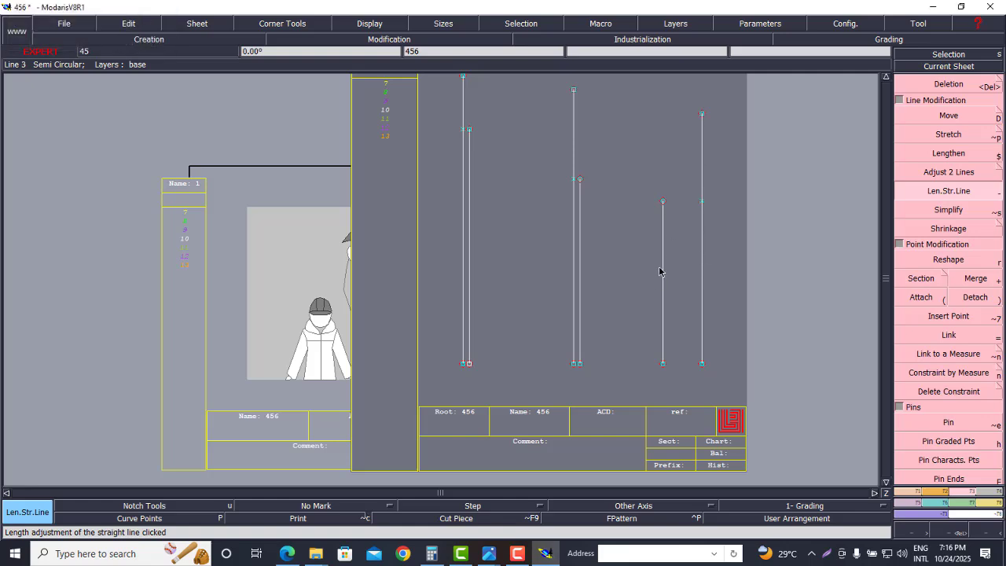
key(Delete)
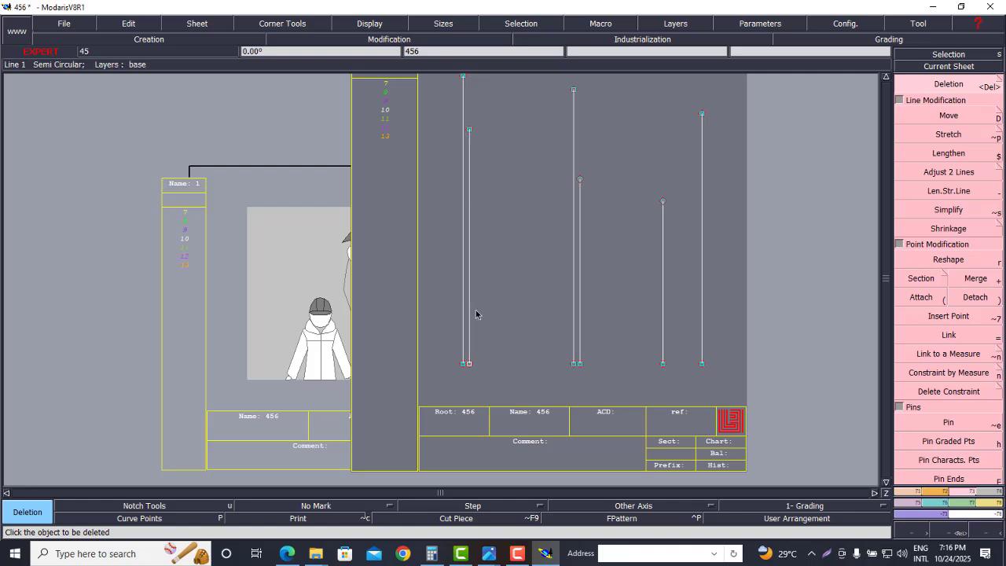
Try to move the lower end point of the thigh line's parallel with a ShiftX of 2.5 cm, and undo the move
scroll(404, 333, down, 2)
scroll(474, 280, up, 1)
scroll(457, 298, up, 1)
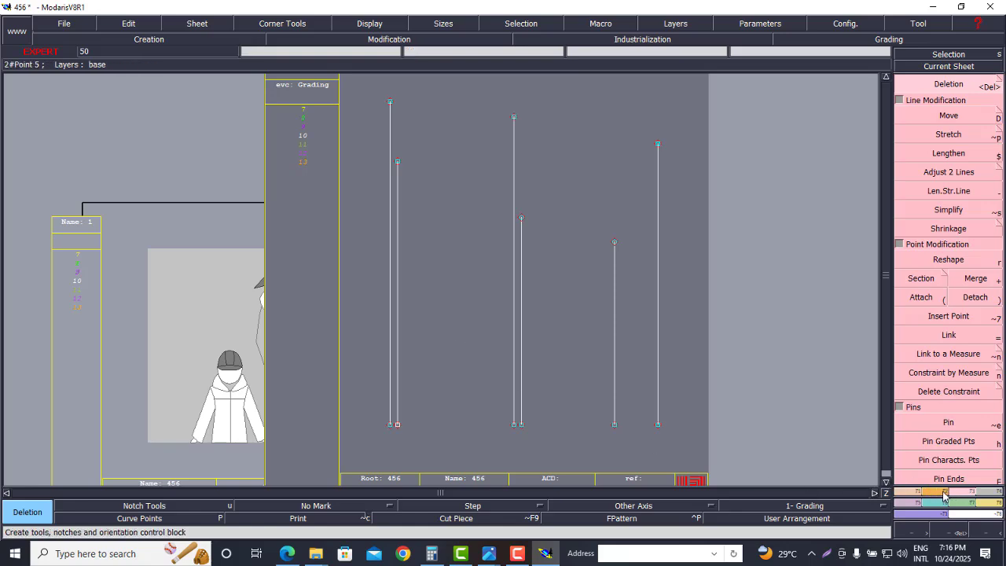
click(948, 116)
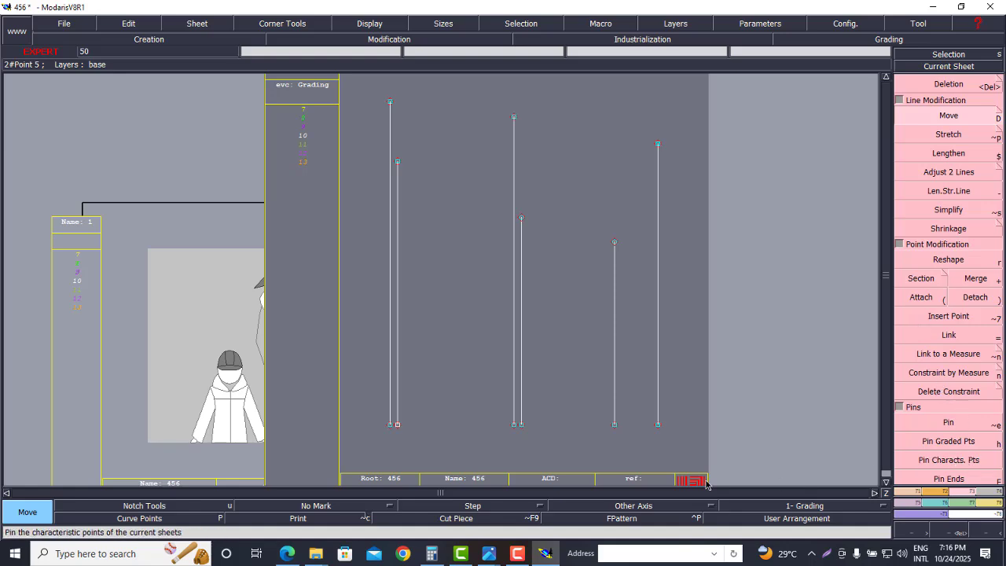
drag(381, 418, 390, 430)
click(389, 426)
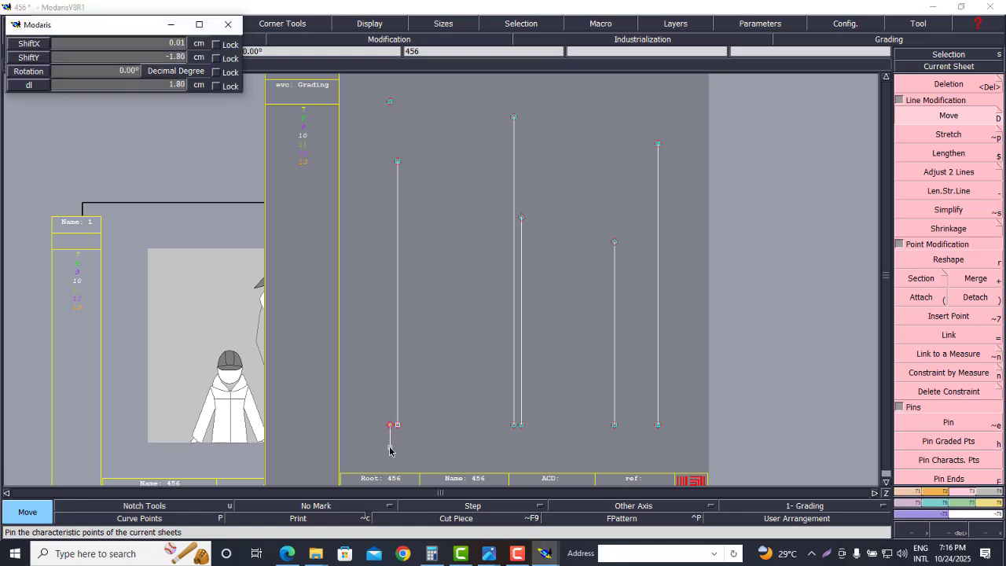
key(Down)
text(02.5)
key(Return)
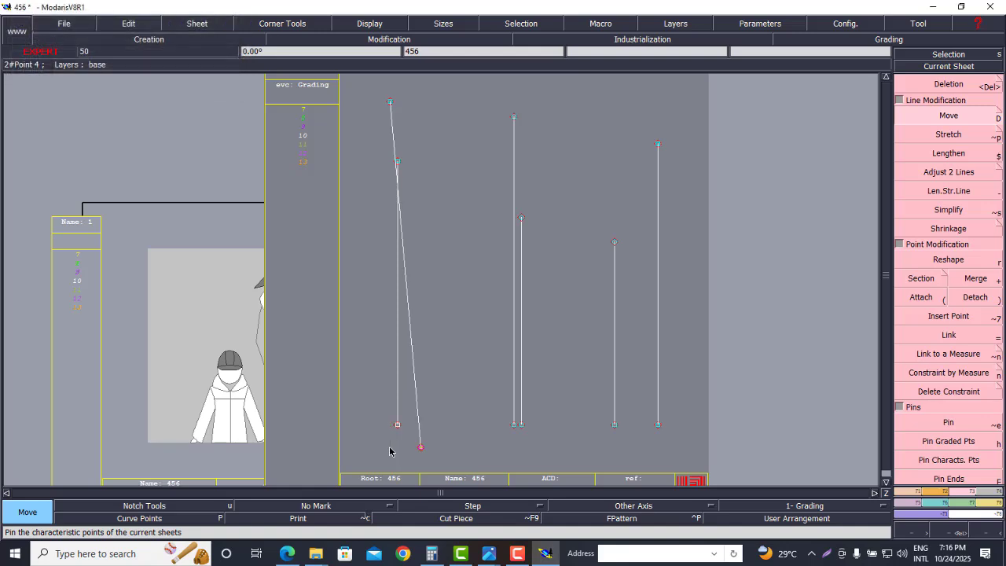
key(ctrl+z)
Move the lower end point of the thigh line's parallel straight down, with ShiftX 0 and ShiftY -2.5 cm
click(392, 426)
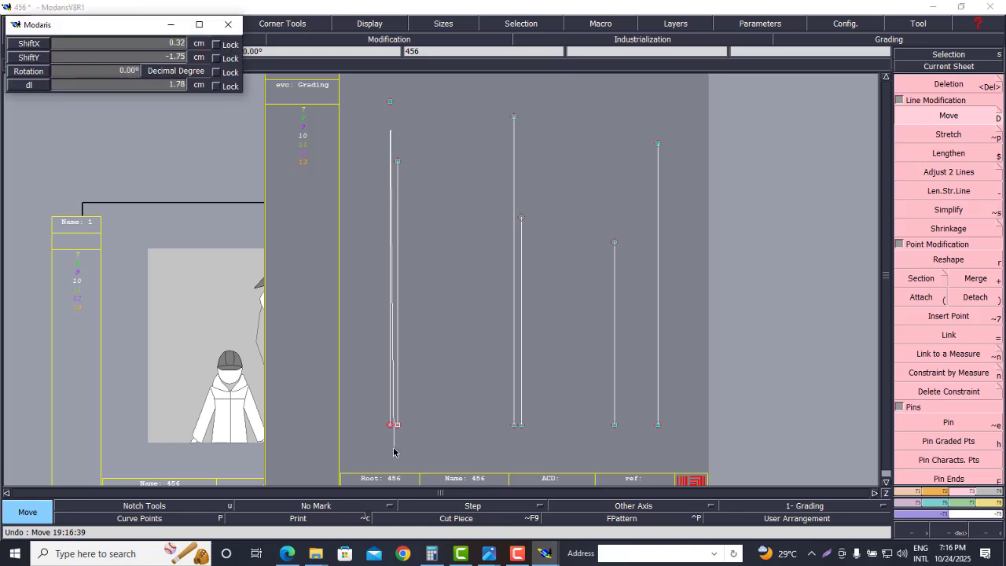
key(Down)
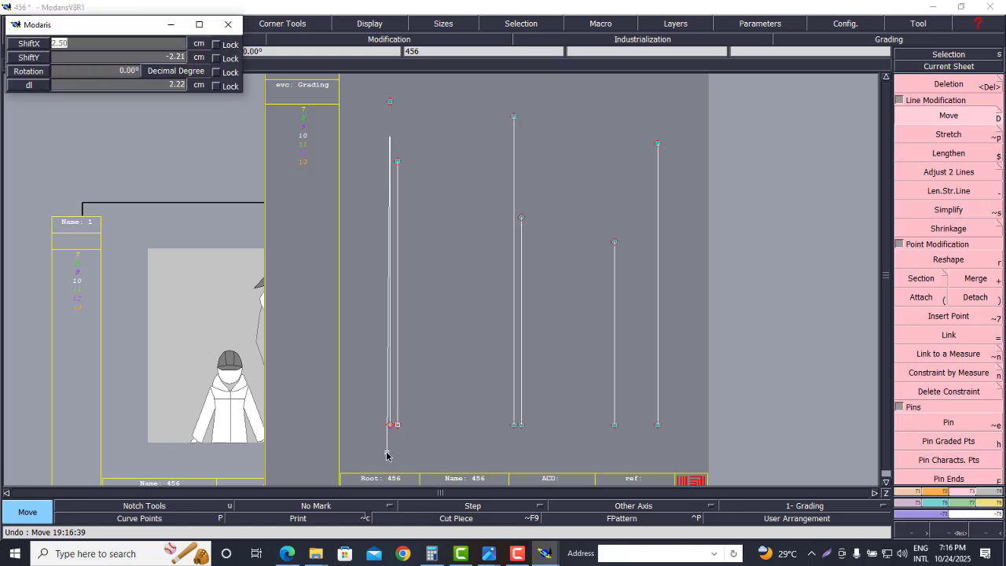
text(0)
key(Down)
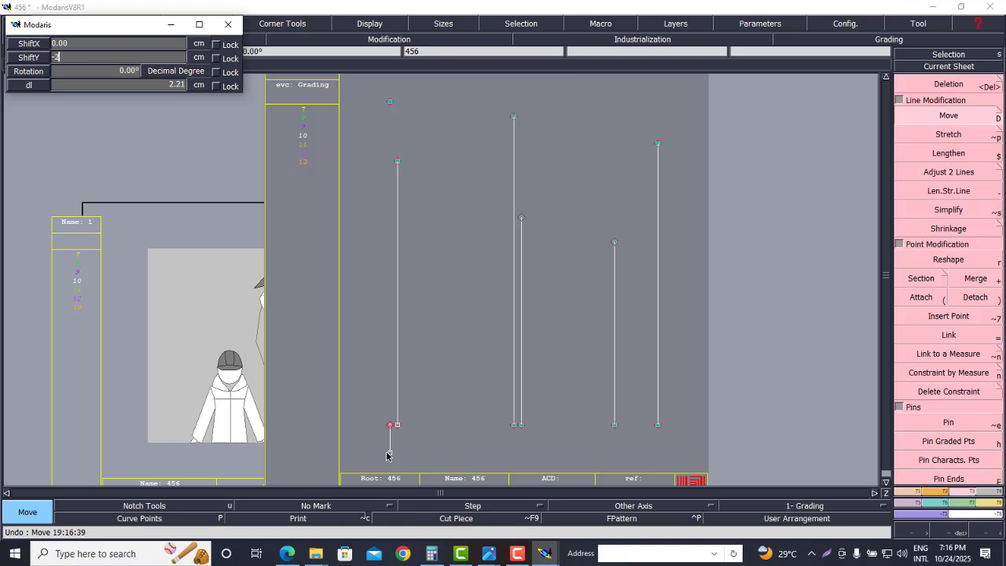
text(-2.5)
key(Return)
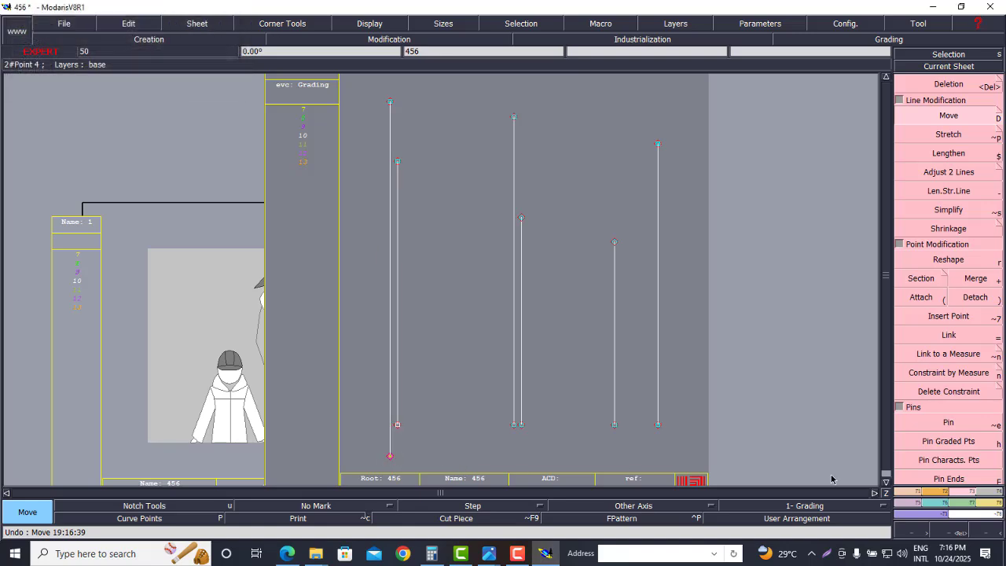
Align the lower end point of the hip line's parallel with the lower end of the thigh line's parallel using Ali 2Pts
click(915, 500)
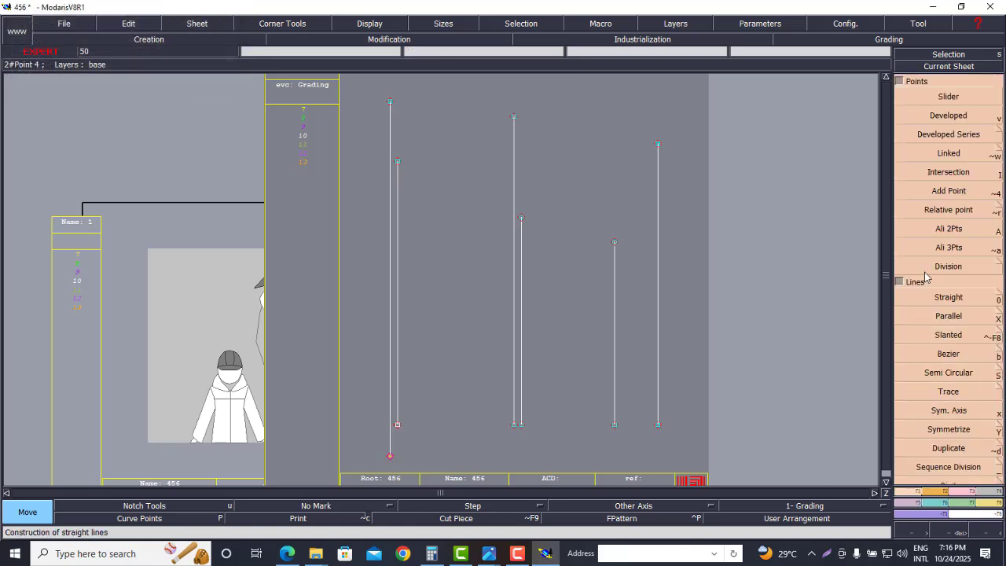
click(943, 229)
click(390, 456)
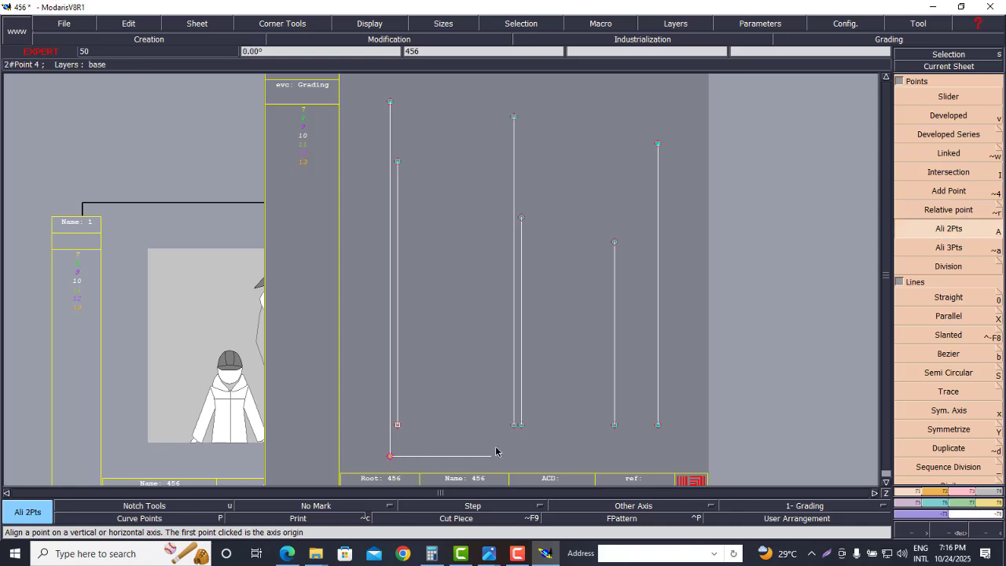
click(513, 425)
Draw a short straight line down from the waist line's lower end and align its end with the hip parallel's lower end and the waist line
click(940, 303)
click(615, 425)
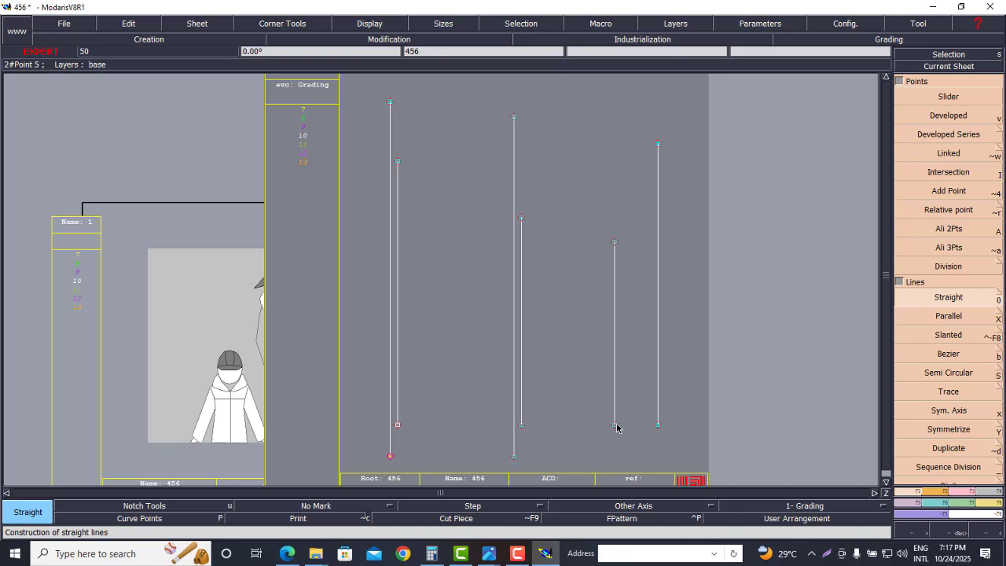
click(615, 446)
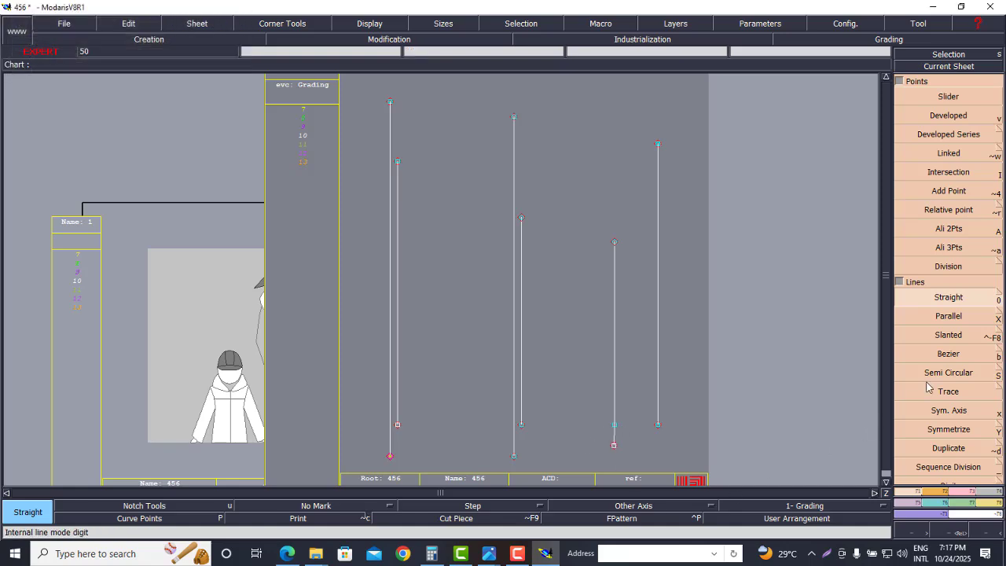
click(949, 232)
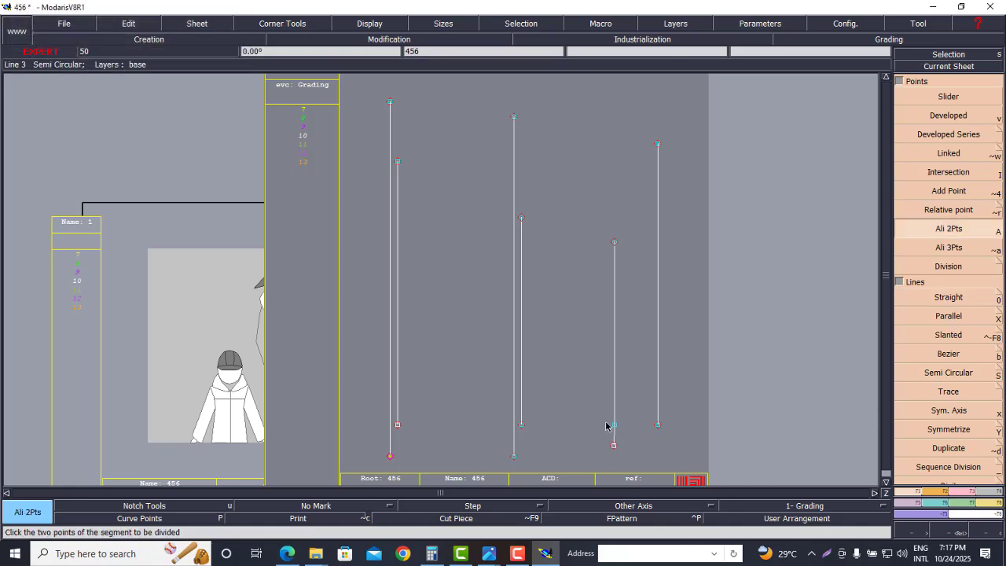
click(515, 458)
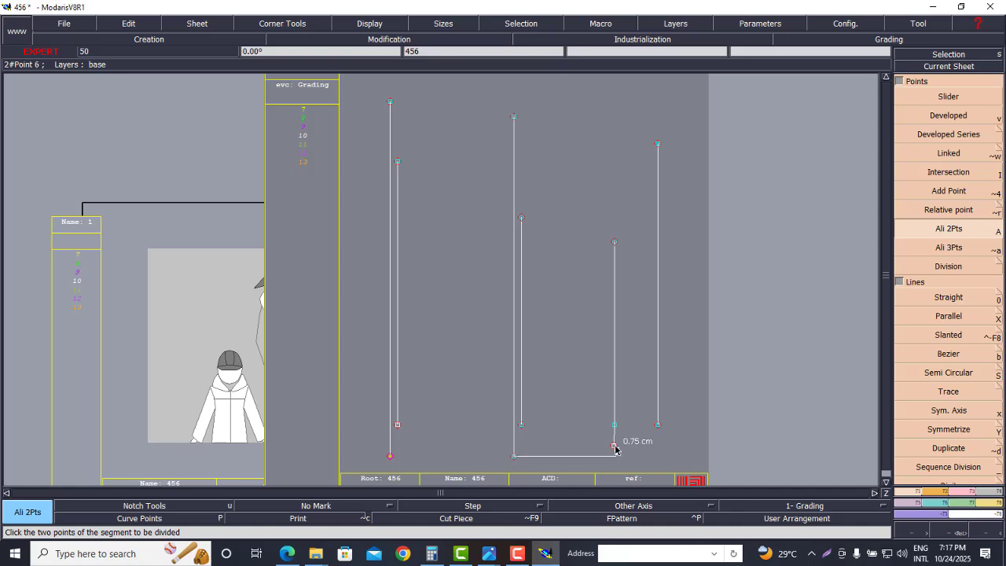
click(614, 446)
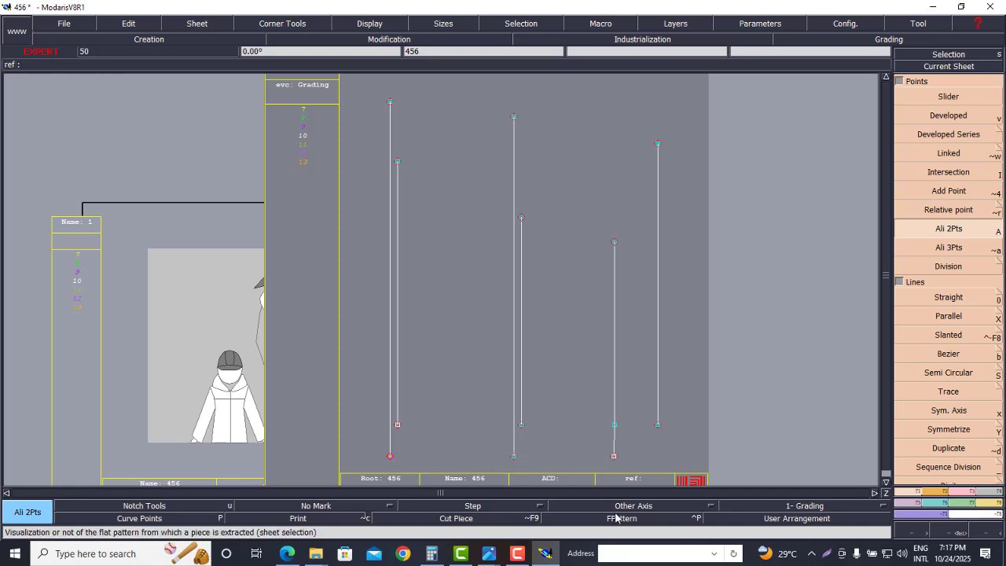
click(614, 425)
click(614, 457)
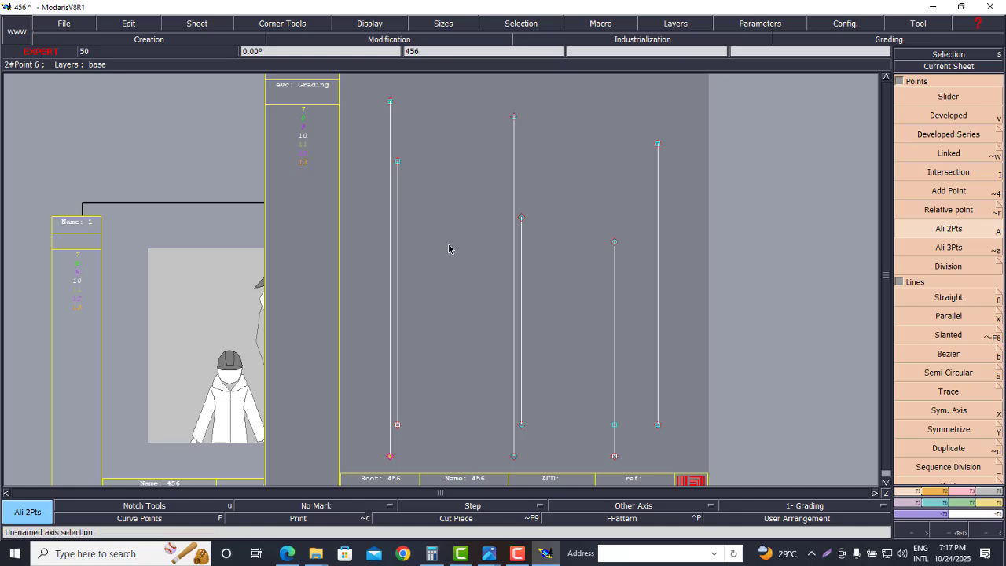
Check the Size 4 thigh circumference in the POMs table of the PDF report open in Edge, and return to the pattern
scroll(441, 228, down, 1)
scroll(452, 280, up, 1)
scroll(397, 278, up, 1)
scroll(424, 325, down, 1)
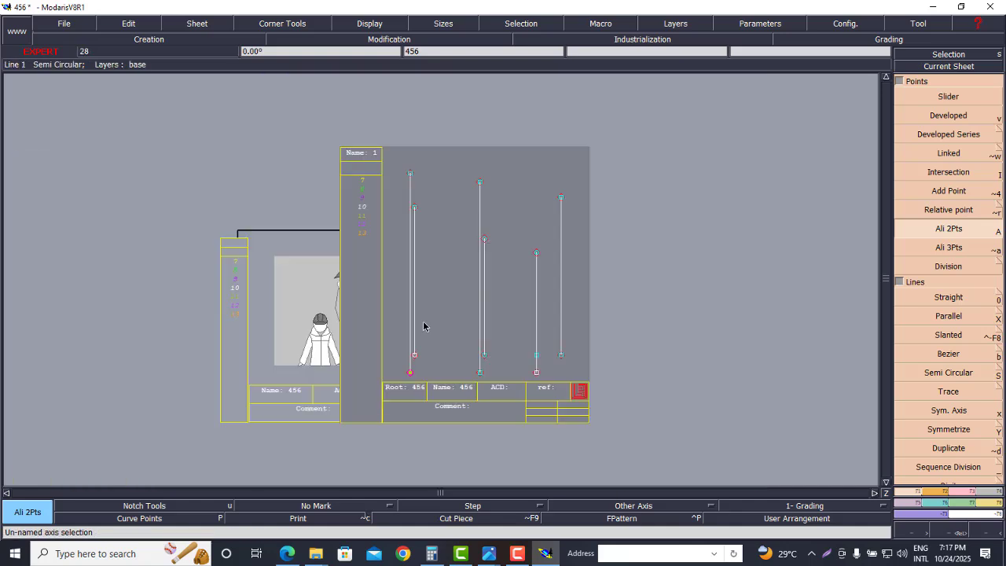
scroll(518, 296, up, 1)
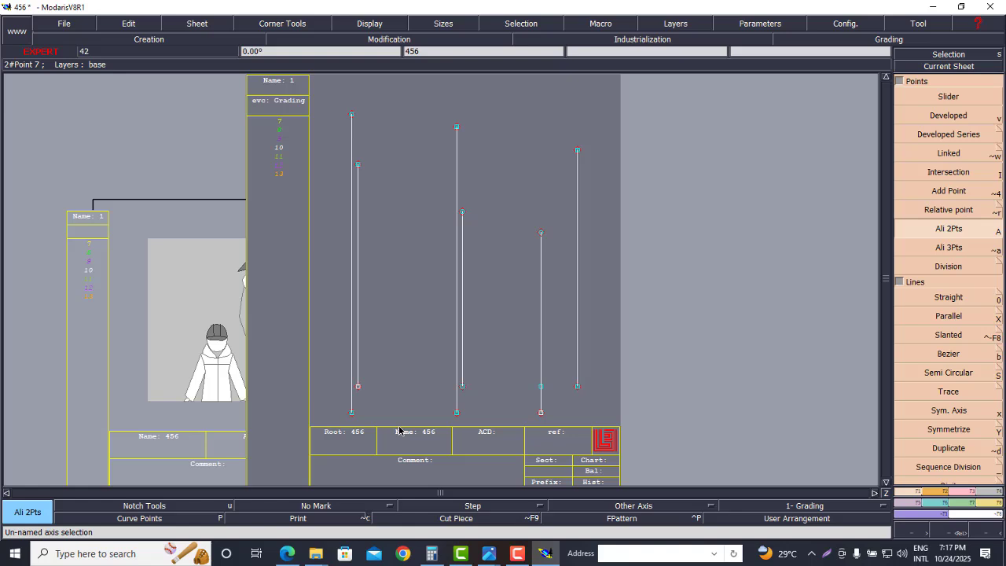
click(287, 553)
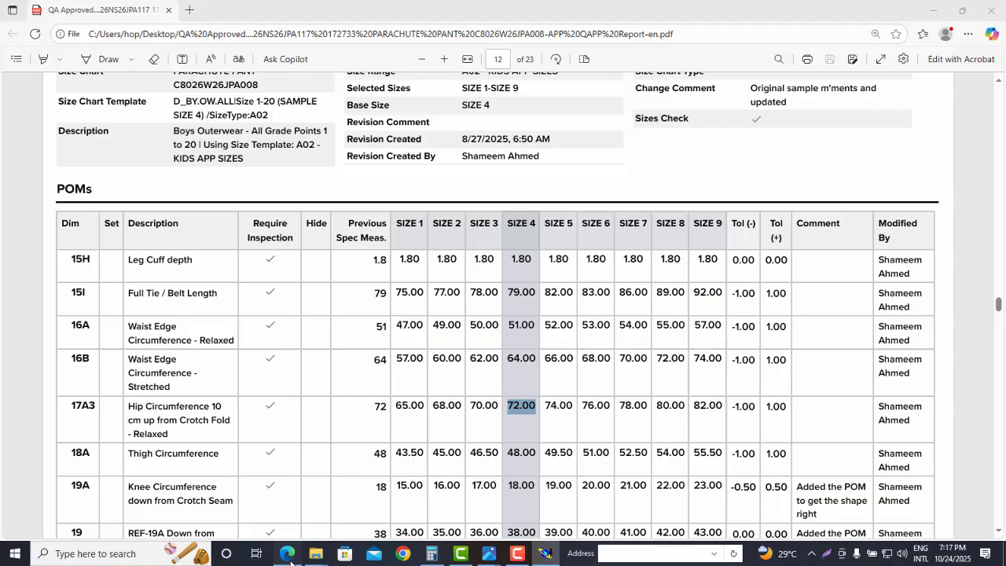
scroll(169, 456, down, 1)
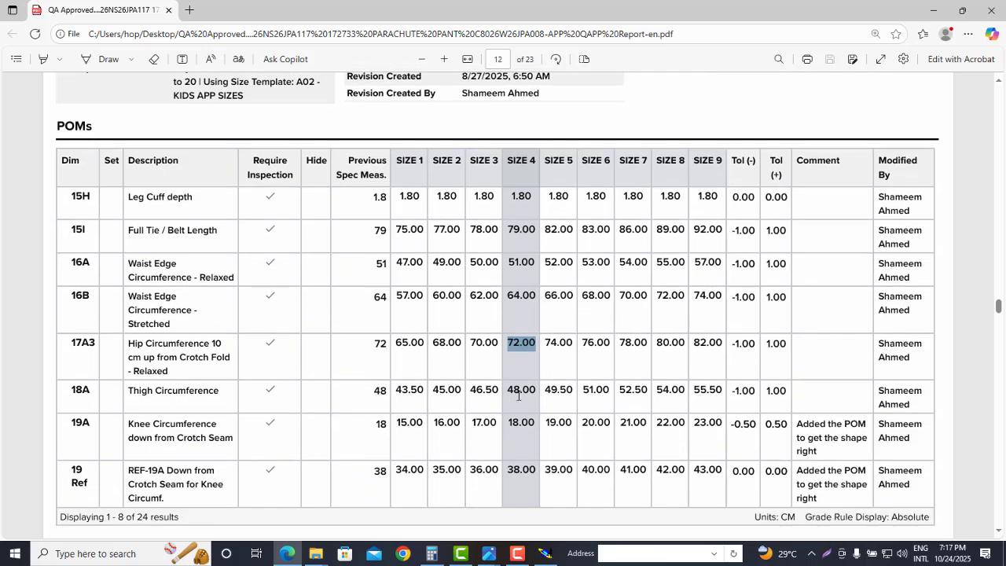
click(932, 11)
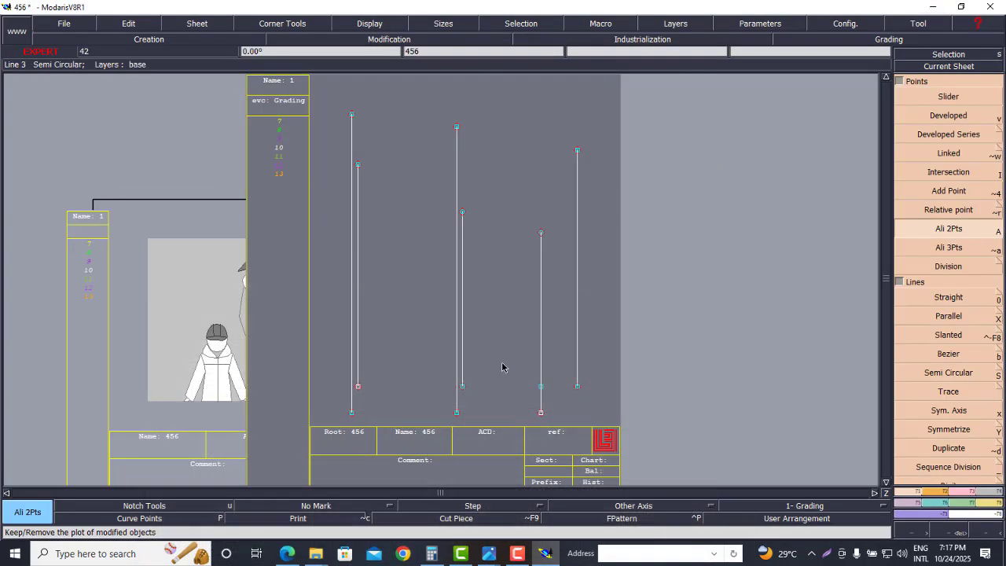
Add a Length Measure to the original front thigh line and calculate 49.5 - 21.25 in Calculator
click(430, 554)
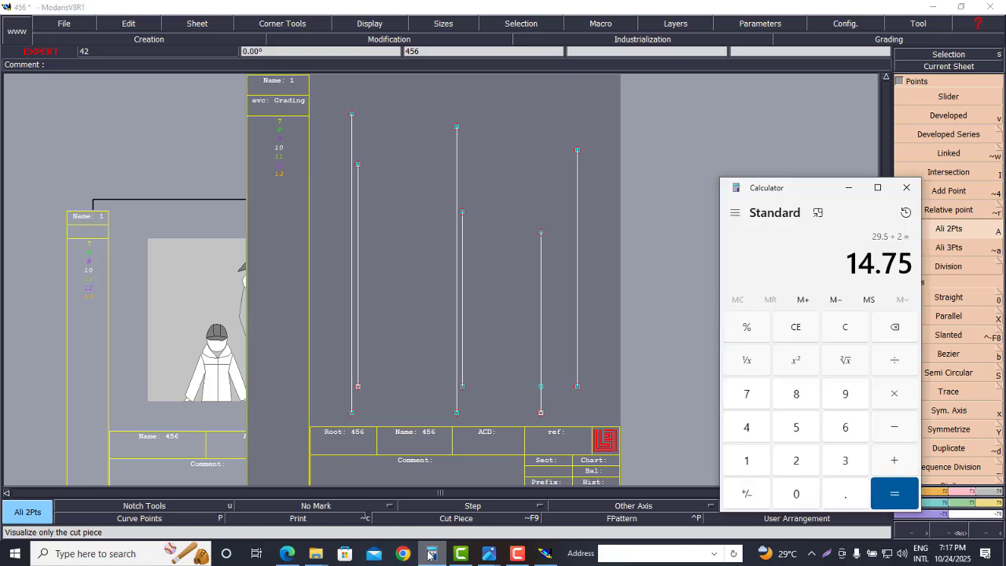
key(Escape)
text(49.5)
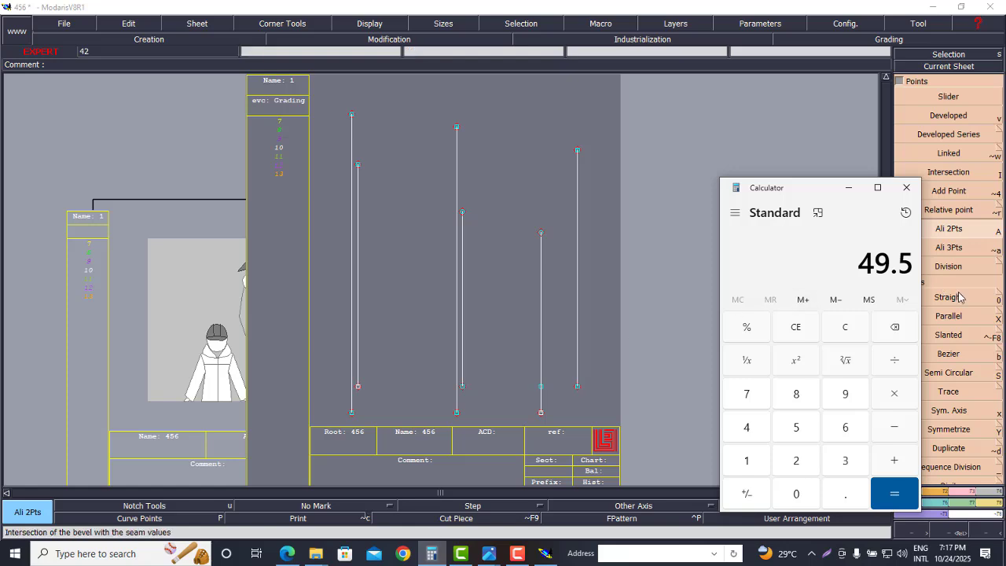
click(980, 503)
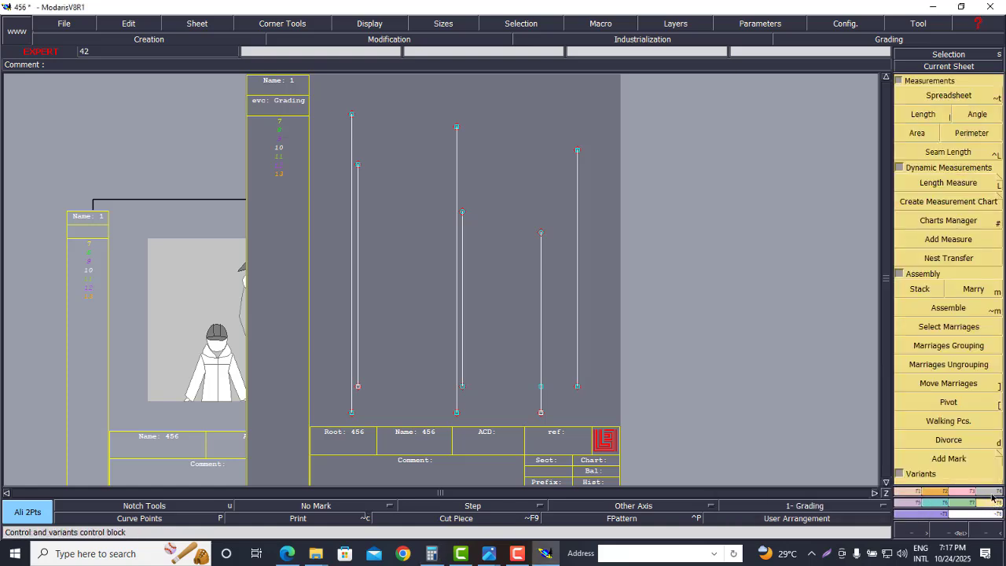
click(951, 183)
click(357, 223)
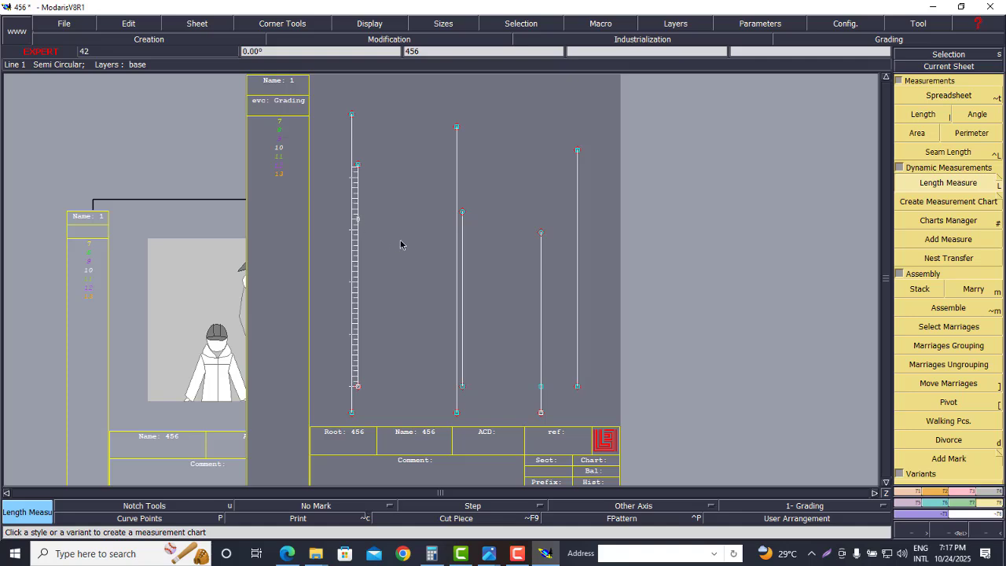
click(401, 243)
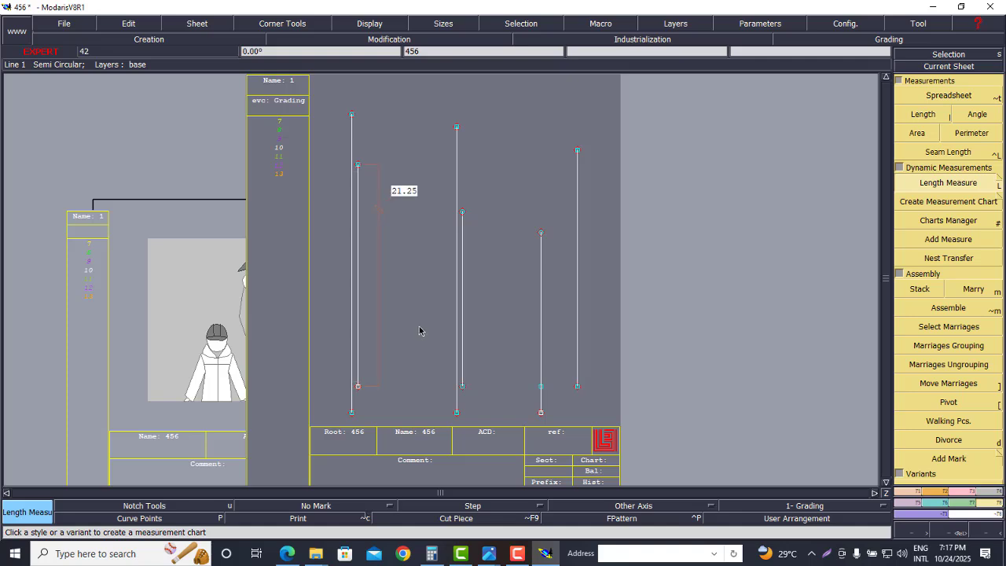
click(431, 553)
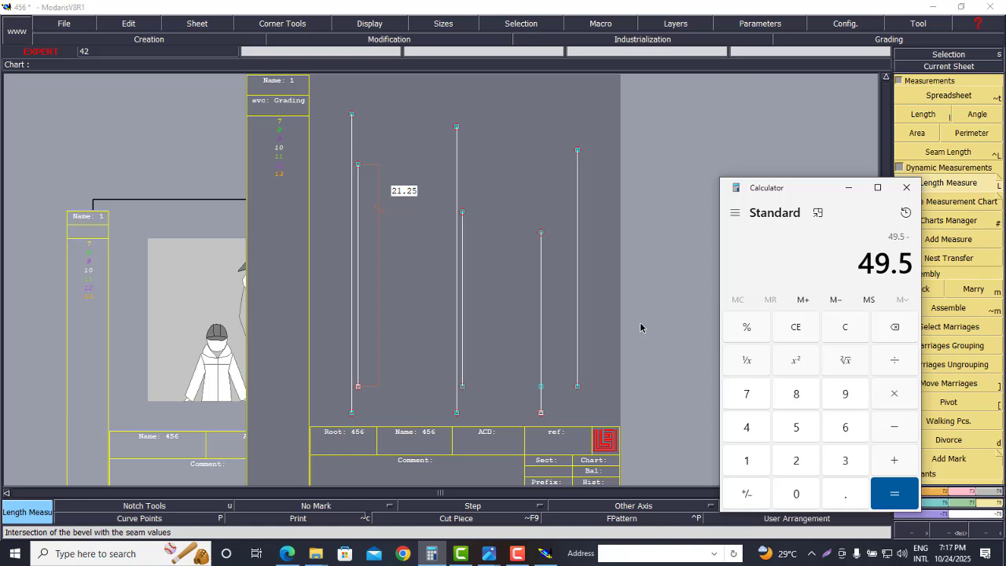
text(21.25)
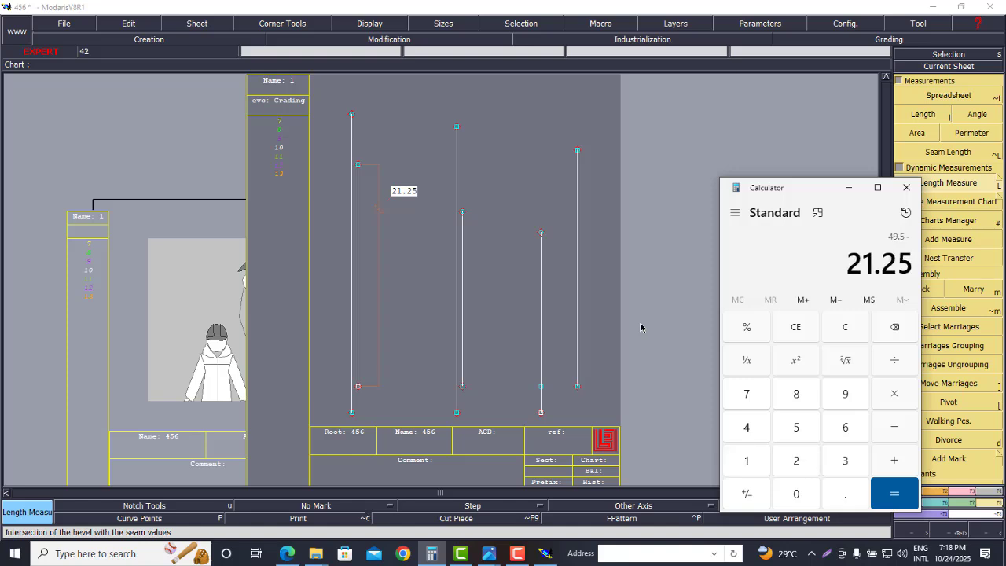
key(Return)
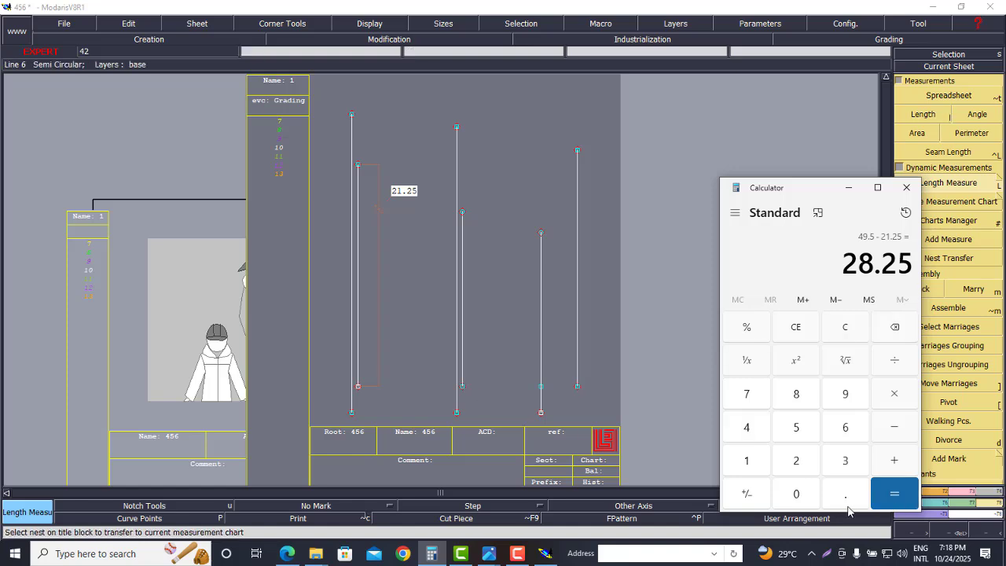
click(848, 187)
Place a developed point on the thigh line's parallel, 28.25 cm from its lower end
click(907, 495)
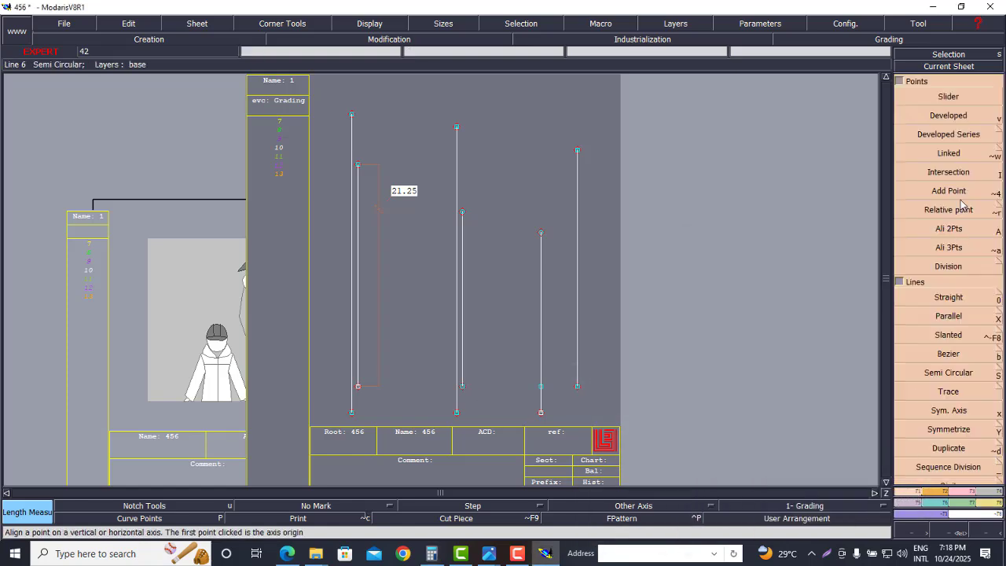
click(948, 115)
click(351, 412)
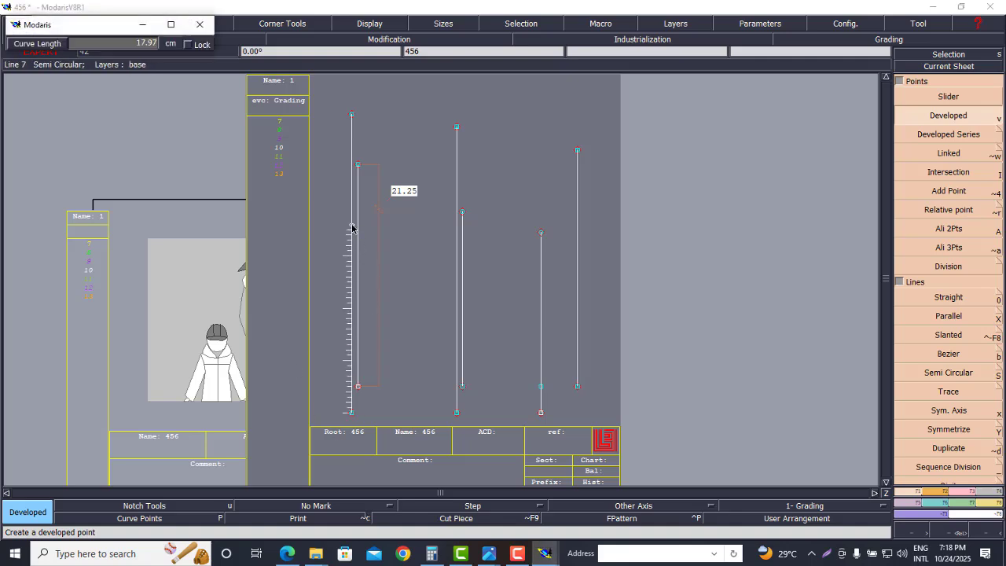
text(28.25)
key(Return)
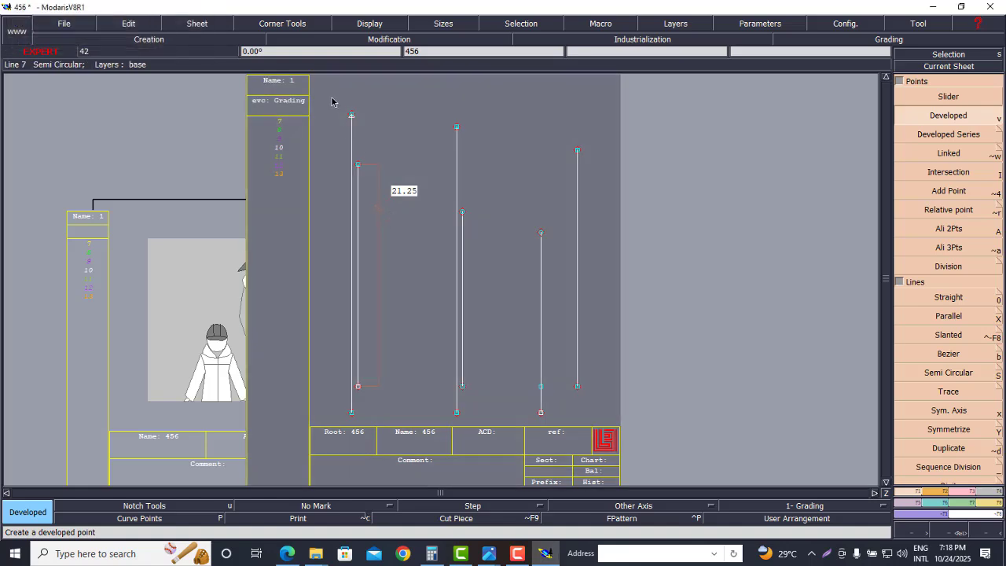
Insert the developed point into the thigh line's parallel and delete the leftover end point above it
scroll(334, 101, up, 3)
click(962, 497)
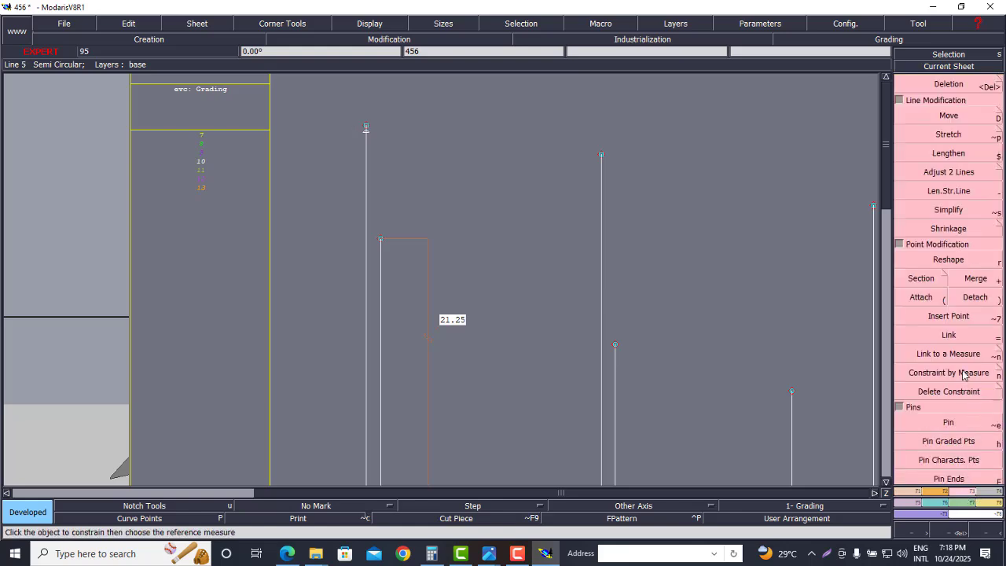
click(950, 318)
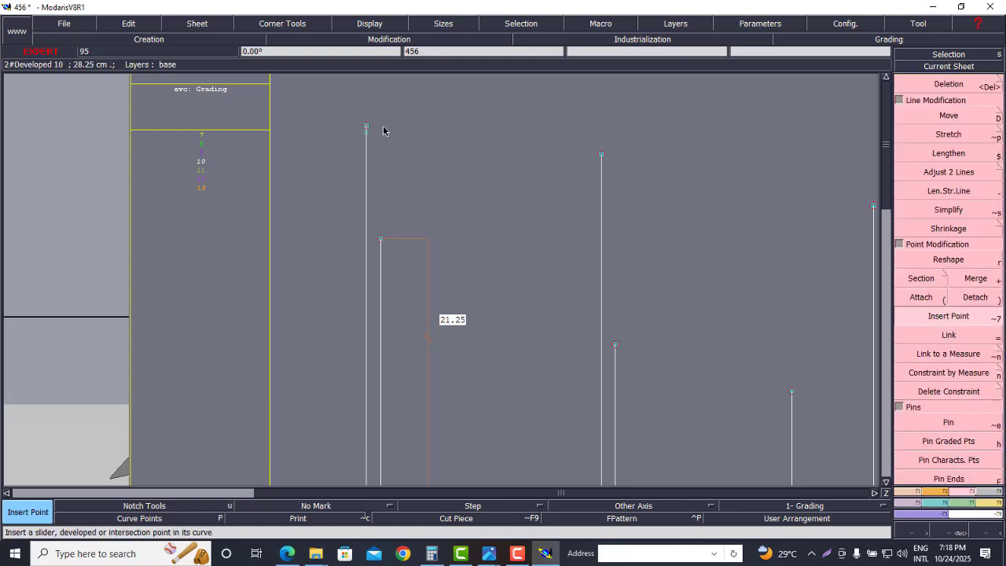
key(Delete)
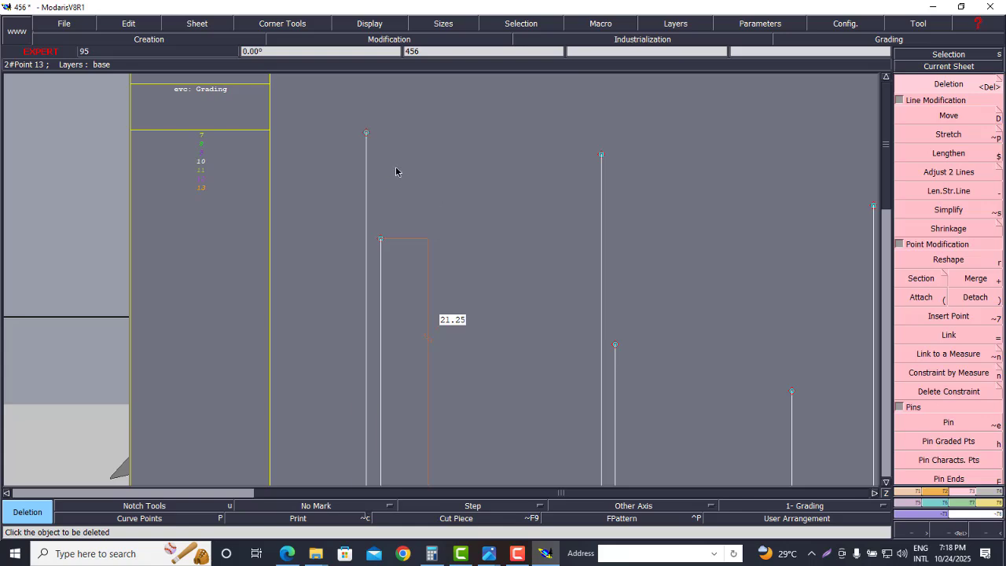
scroll(397, 185, down, 3)
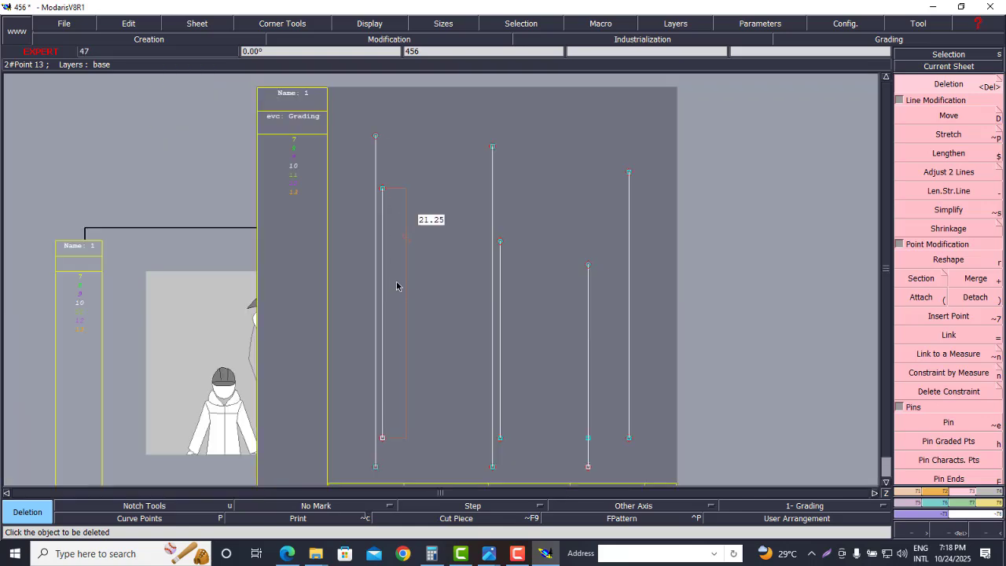
Add a Length Measure to the shortened thigh parallel and calculate 28.25 + 21.25 in Calculator to check the total
key(l)
click(376, 162)
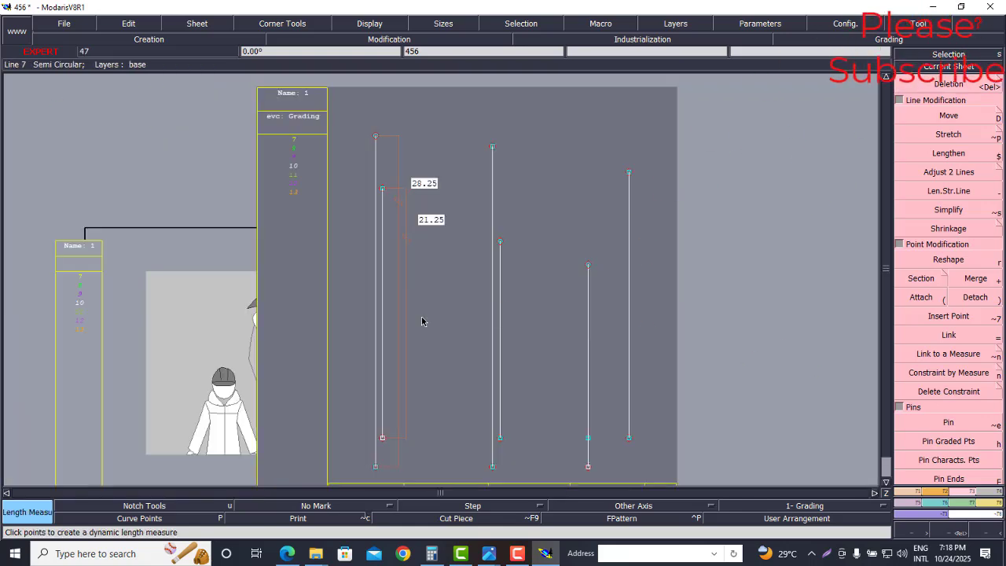
click(431, 554)
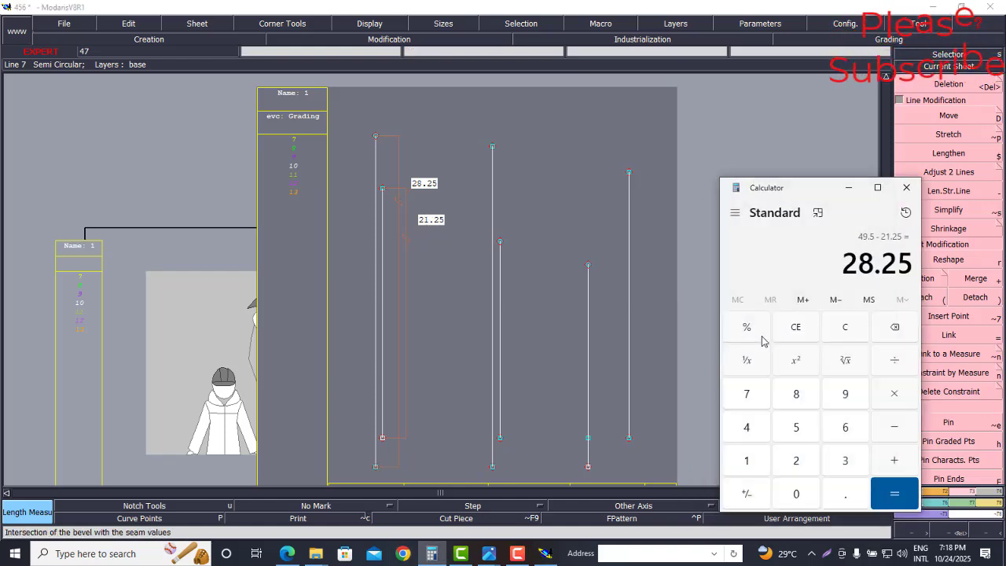
key(Escape)
text(28.25 + )
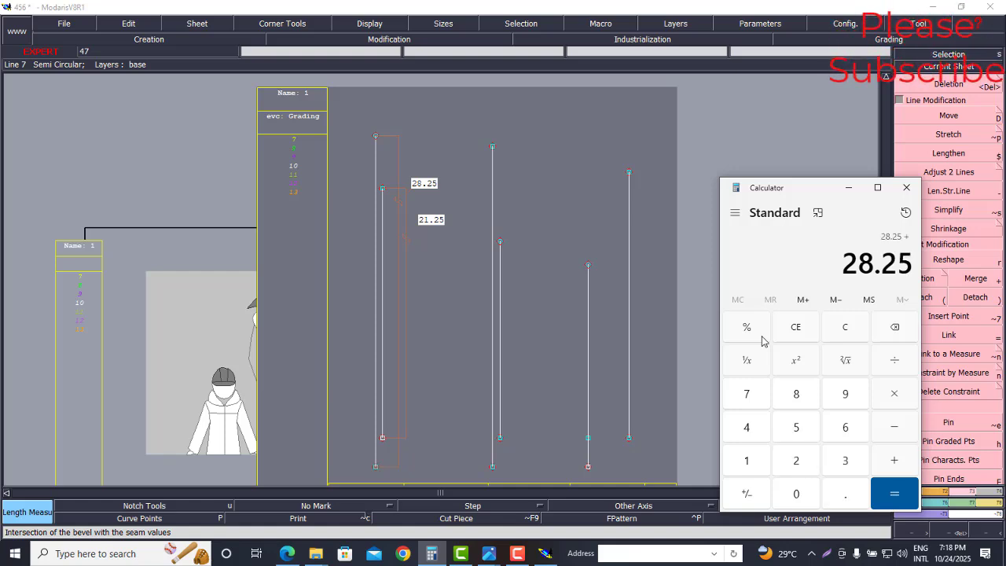
text(21.25)
key(Return)
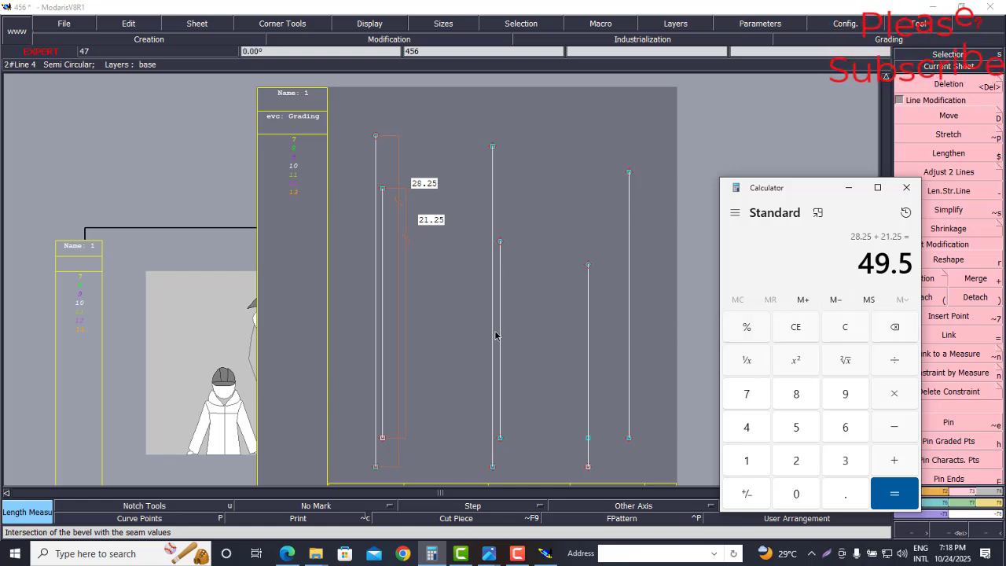
click(848, 187)
Add a Length Measure to the original front hip line
scroll(440, 267, up, 3)
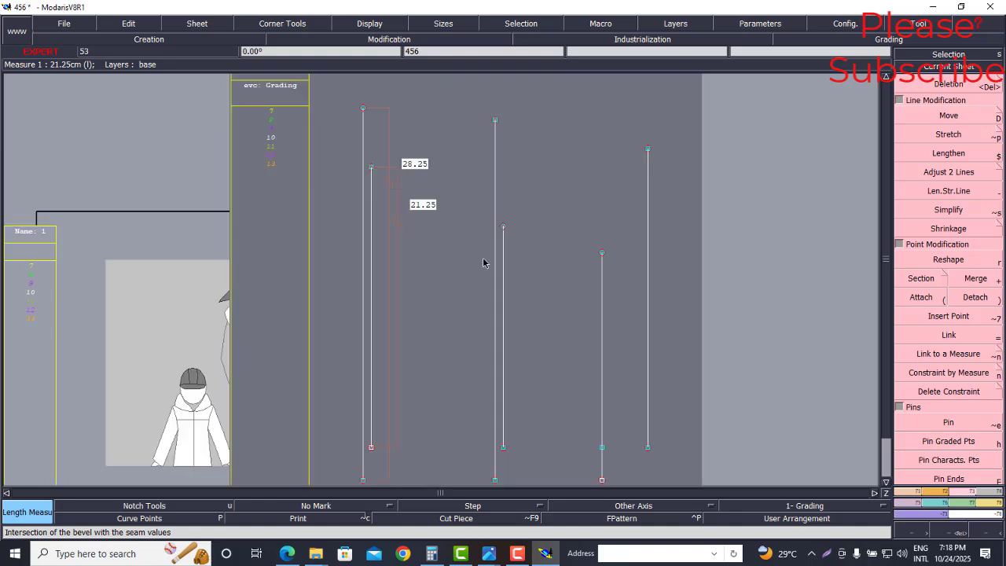
scroll(471, 271, down, 2)
scroll(460, 277, up, 1)
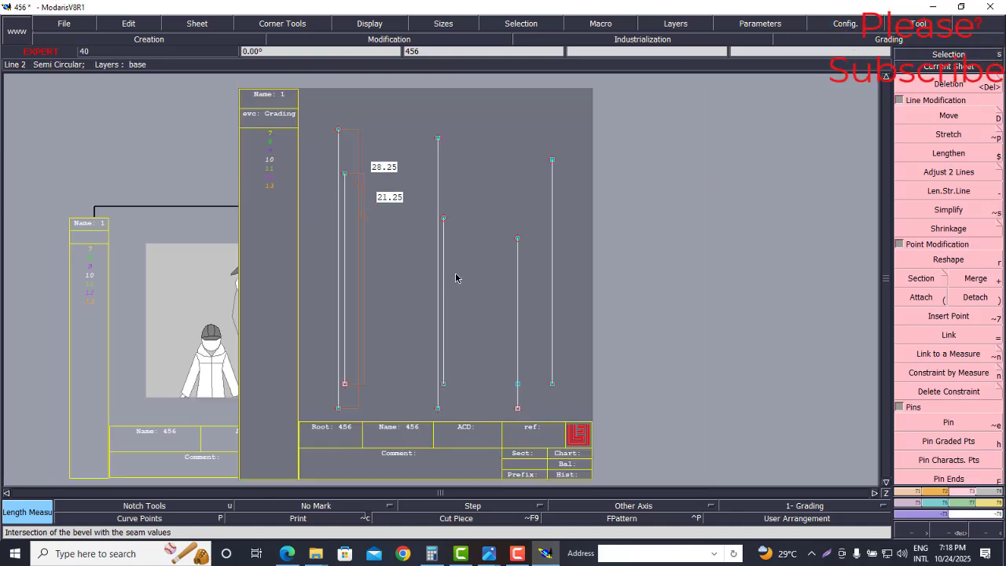
click(444, 262)
click(487, 235)
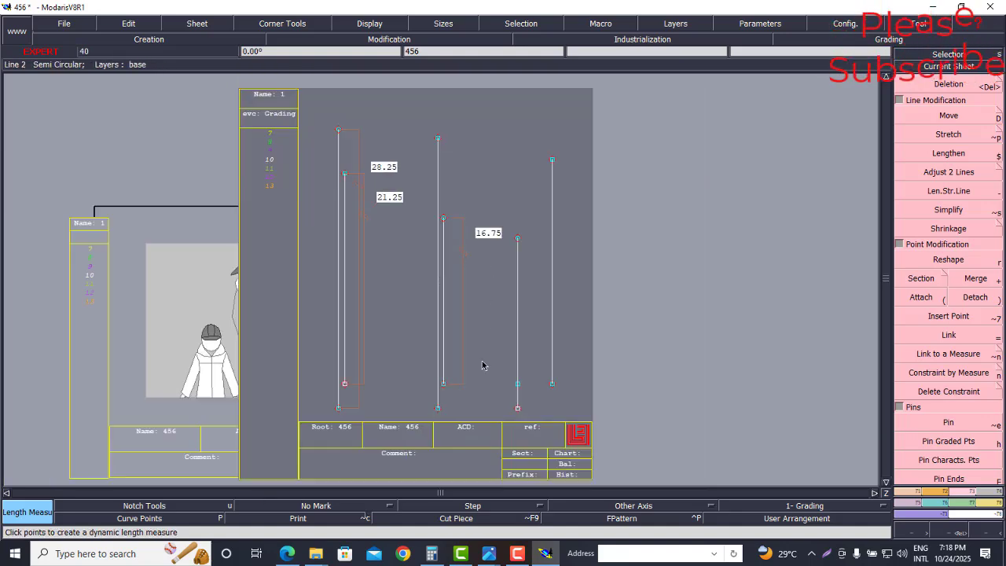
Calculate the back hip width in Calculator by halving the Size 4 hip circumference of 72 and subtracting the front width of 16.75
click(287, 555)
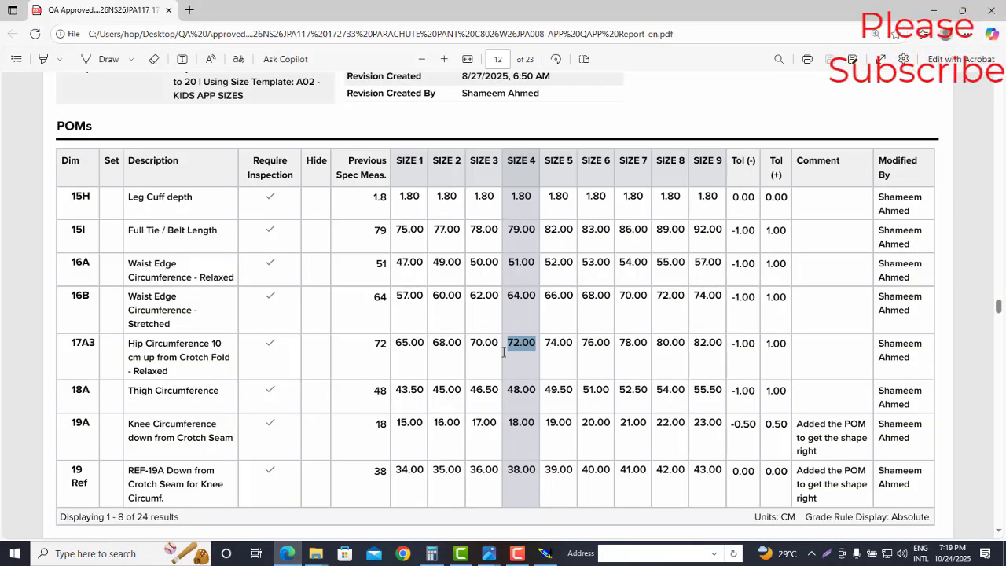
click(431, 553)
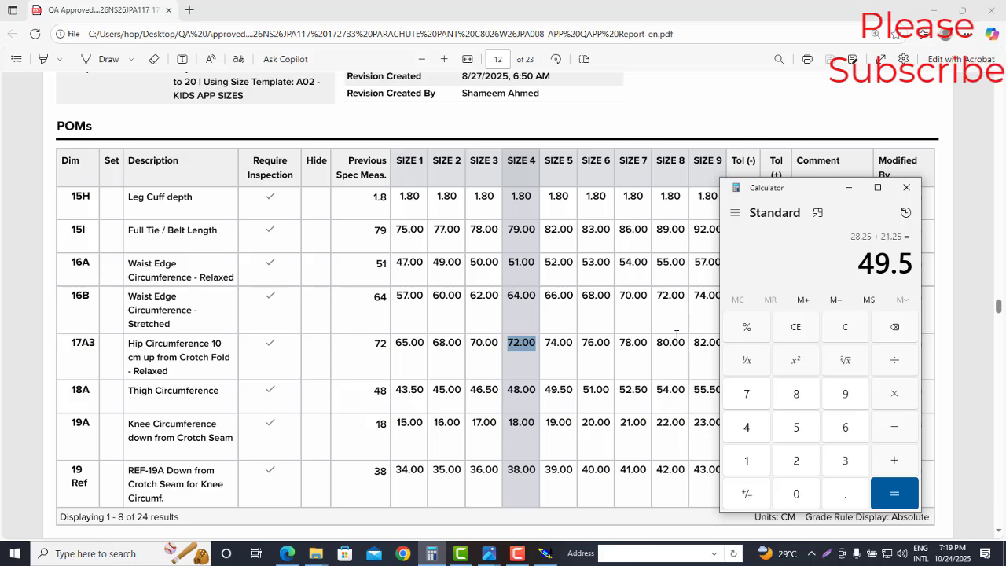
key(Escape)
text(72/2)
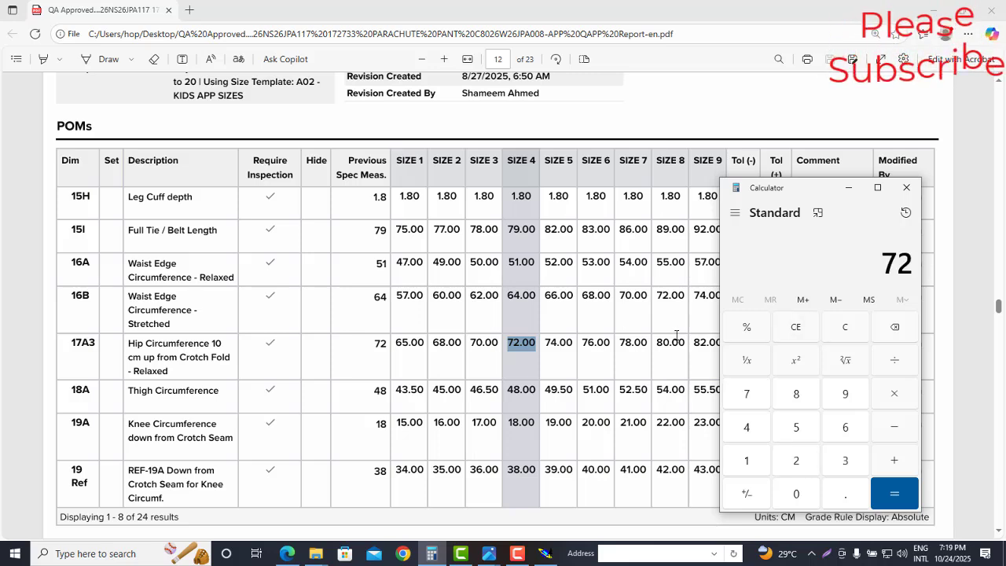
key(Return)
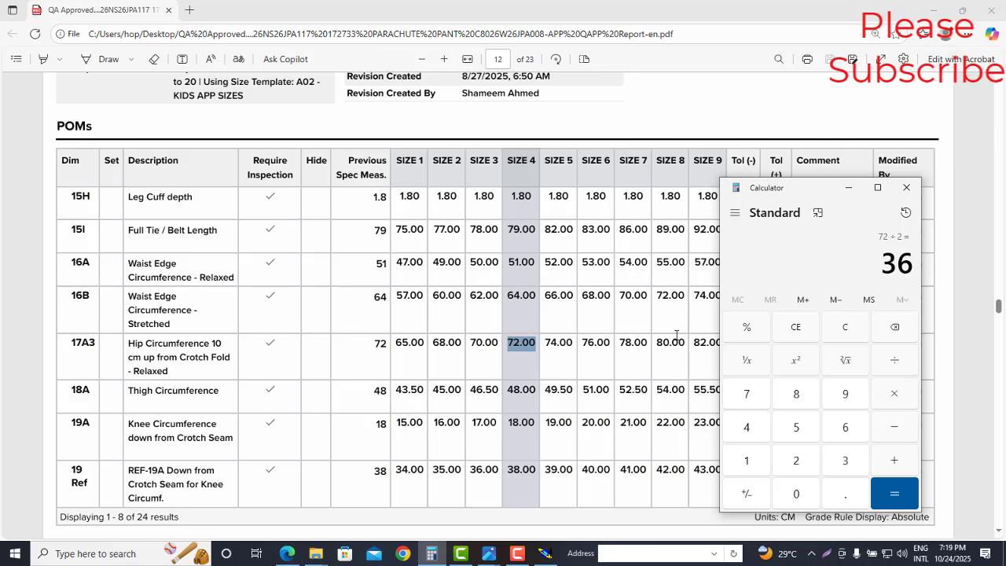
click(933, 9)
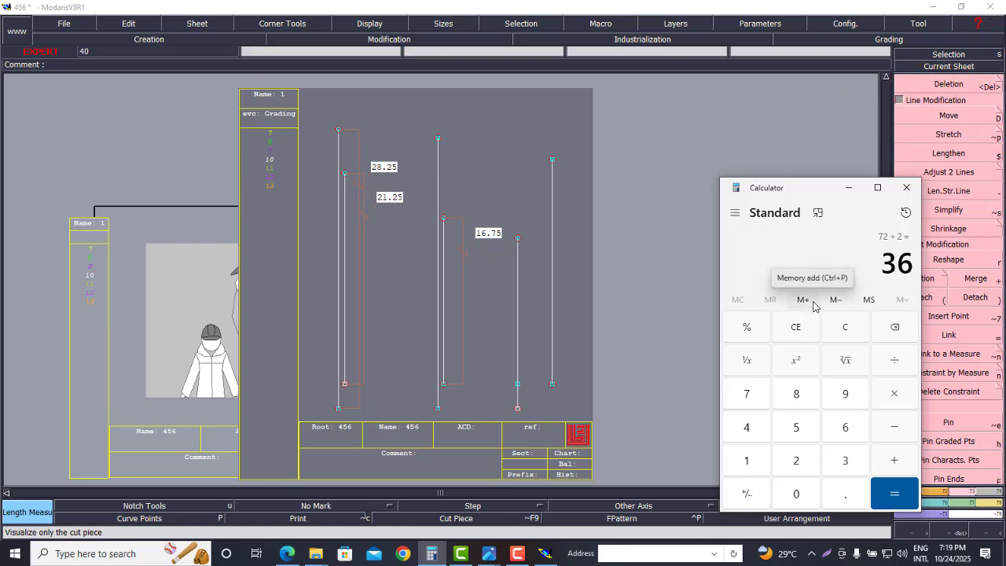
key(minus)
text(16.75)
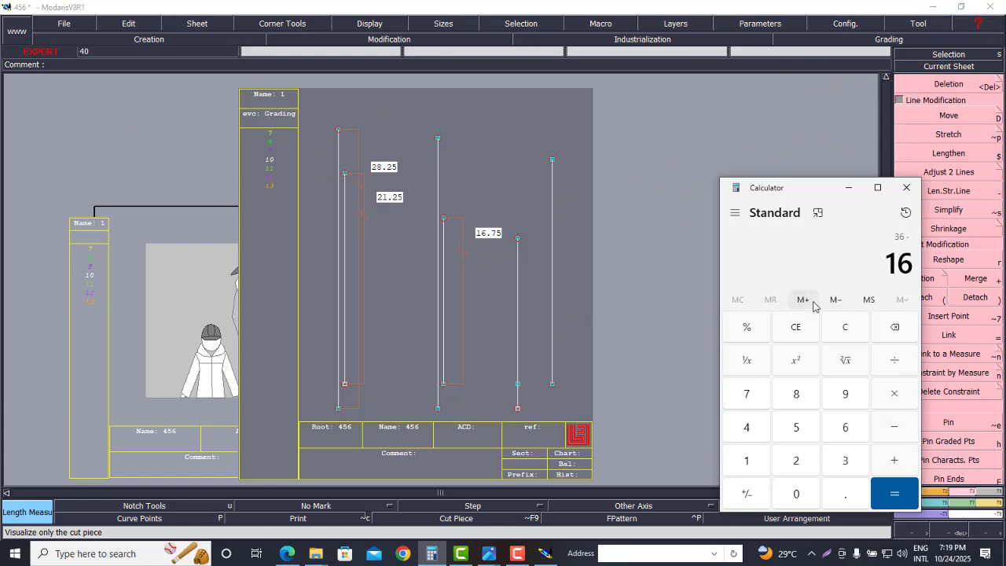
key(Return)
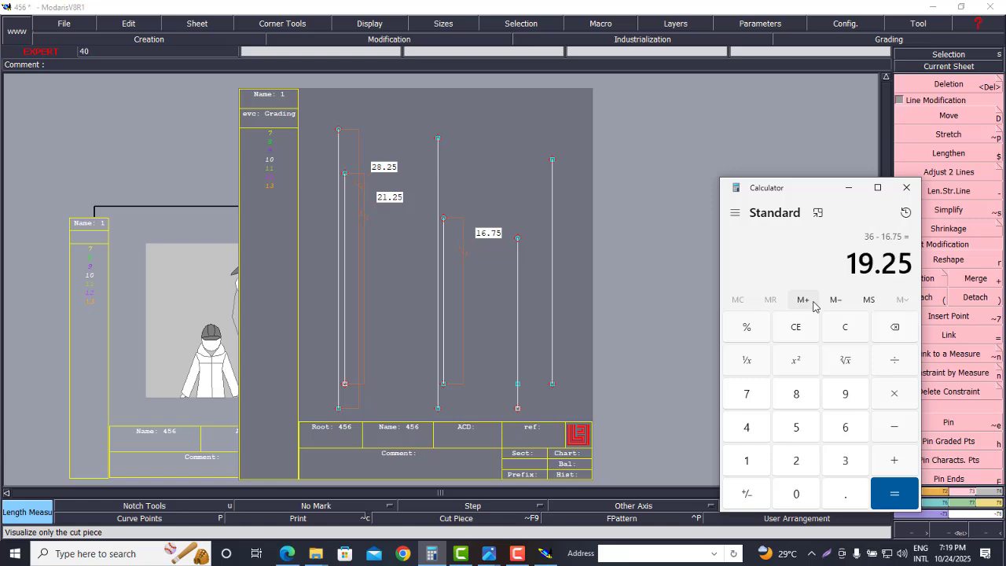
click(848, 187)
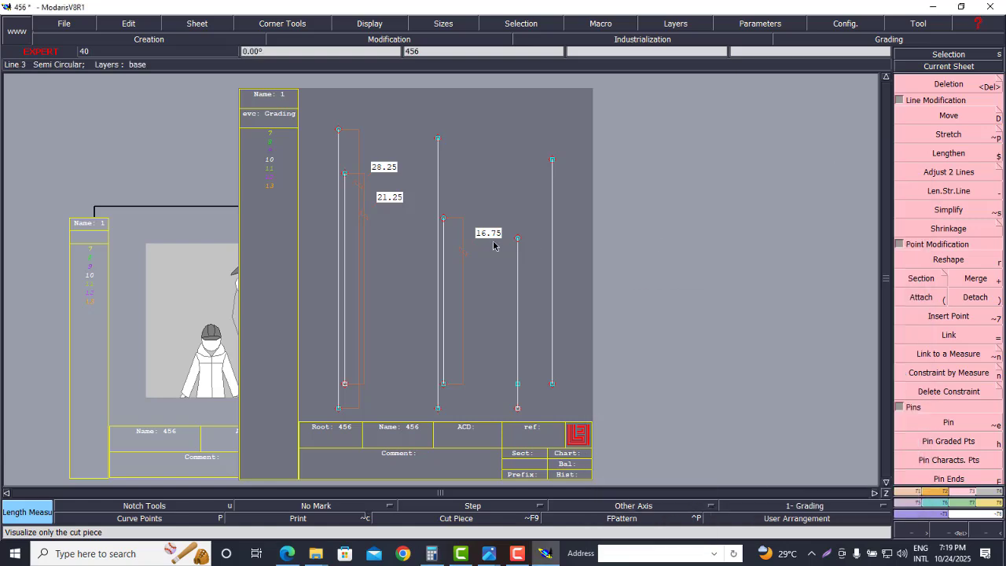
Place a developed point on the hip line's parallel, 19.25 cm from its lower end
click(148, 38)
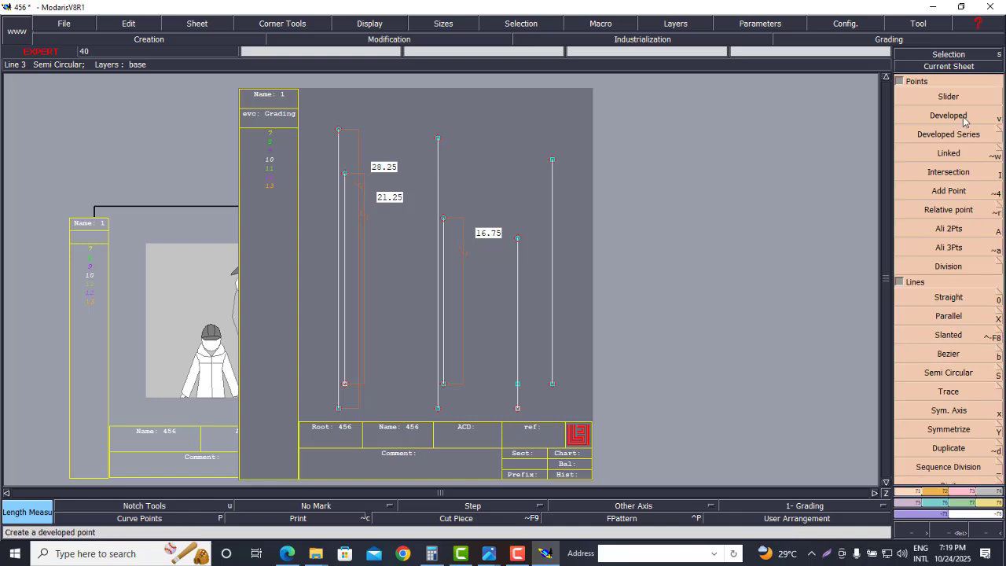
key(v)
click(438, 407)
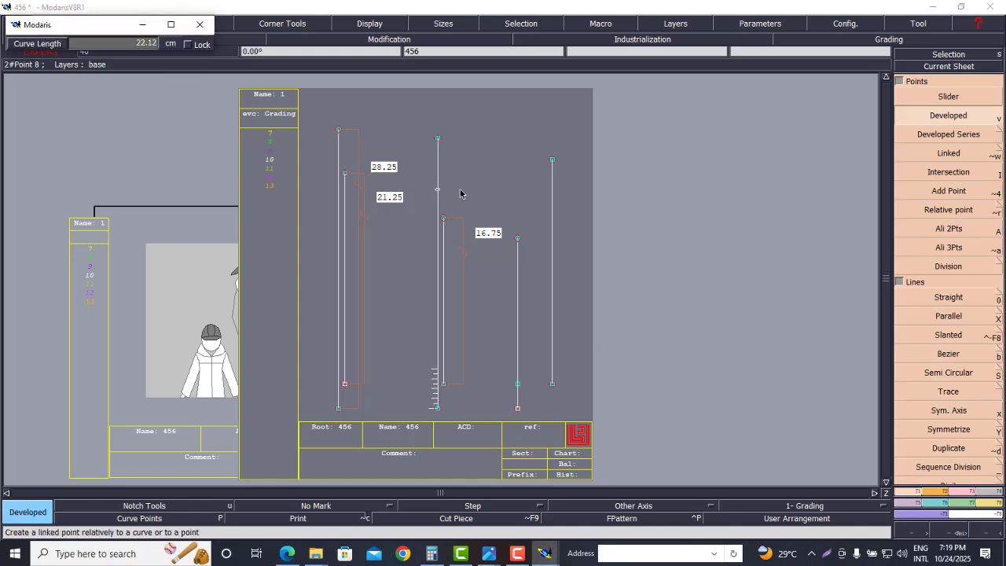
text(19.25)
key(Return)
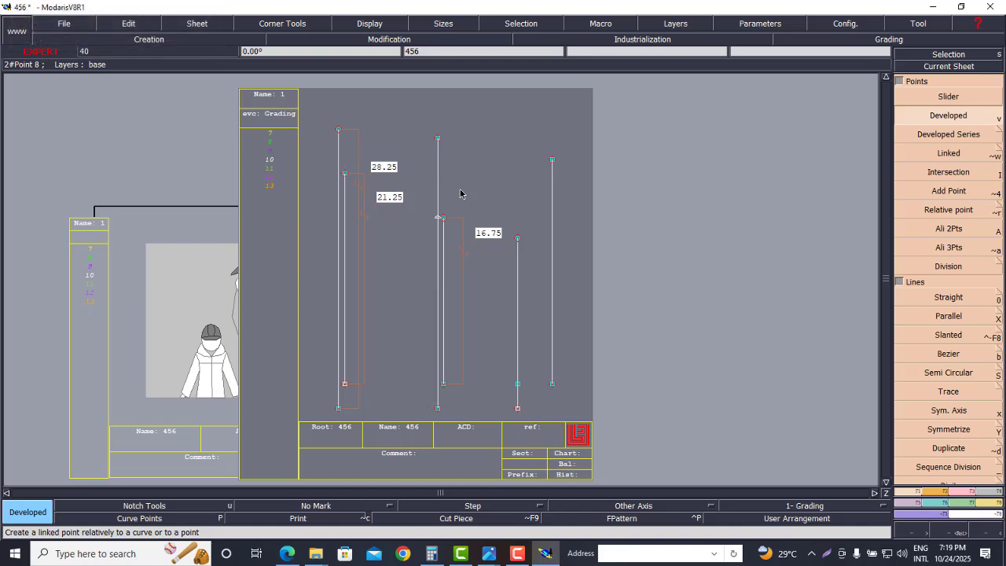
Insert the developed point into the hip line's parallel and delete the leftover end point above it
scroll(442, 200, up, 1)
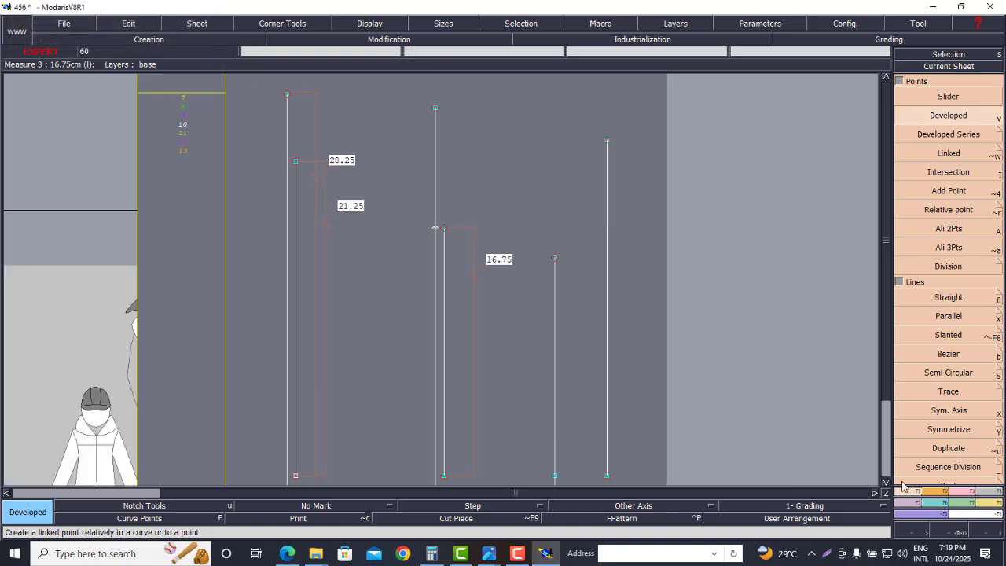
click(958, 499)
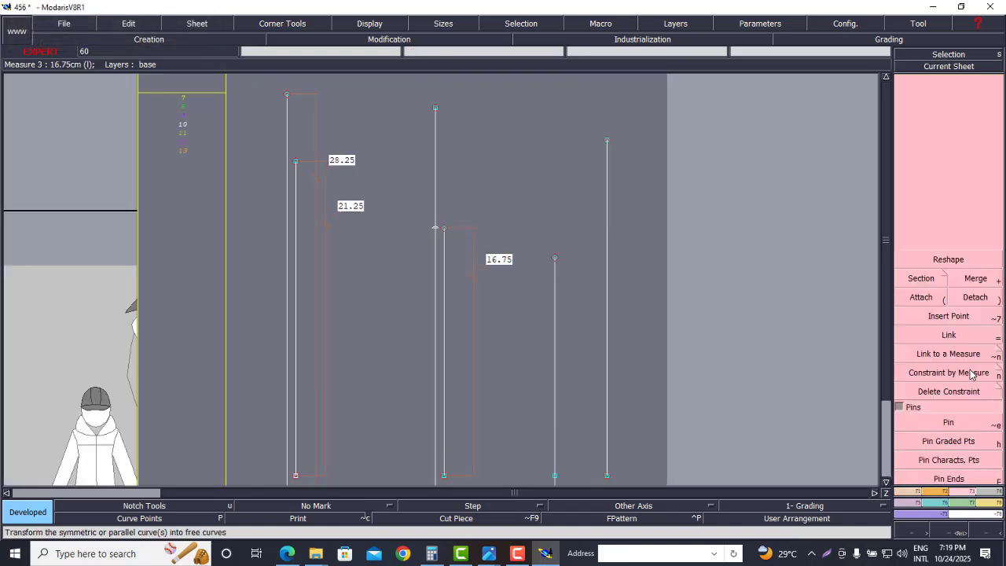
click(943, 318)
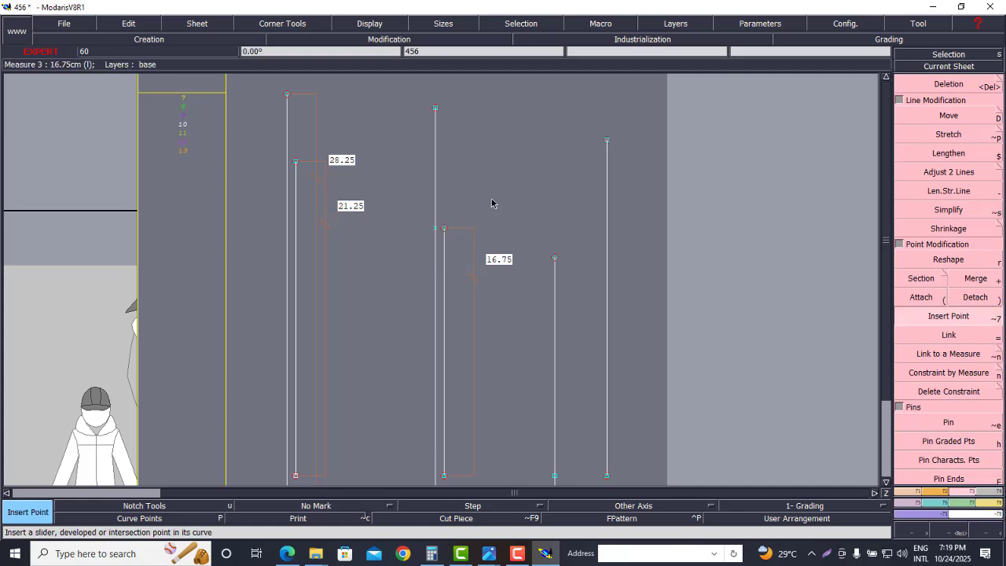
key(Delete)
click(436, 110)
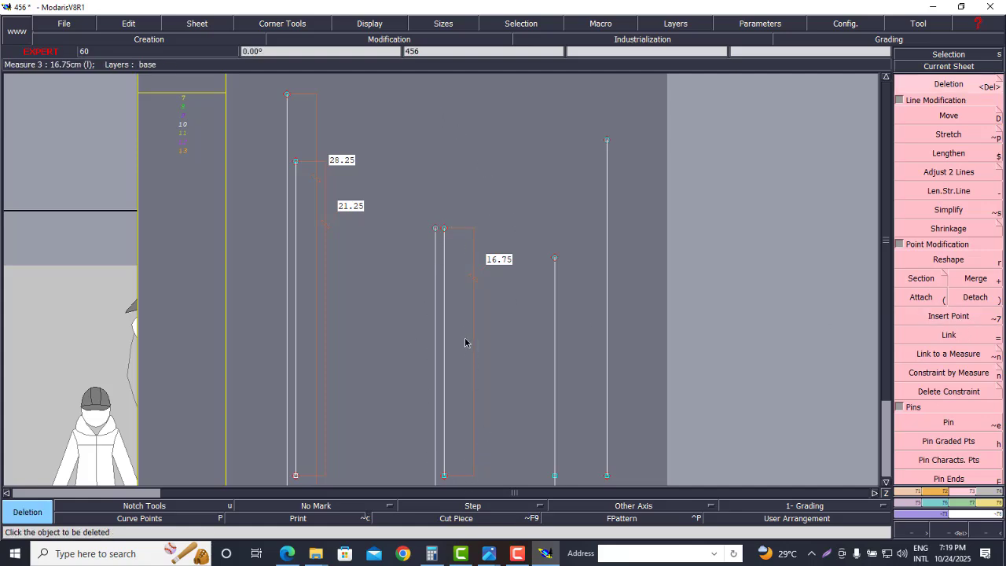
Add a Length Measure to the shortened hip parallel, placing its dimension beside the line
key(l)
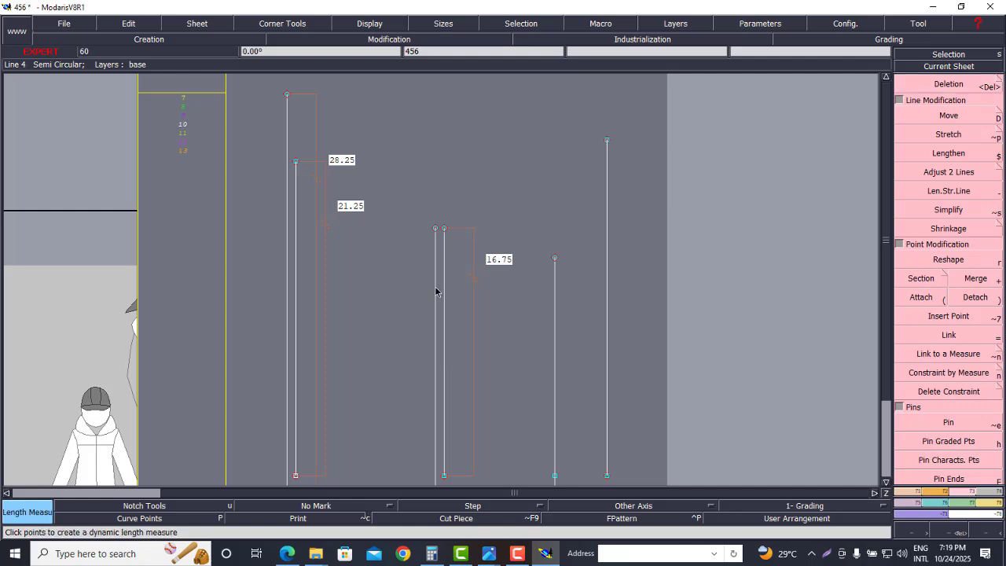
click(436, 290)
click(372, 289)
Calculate 19.25 + 16.75 in Calculator to check the combined back and front hip width
click(431, 553)
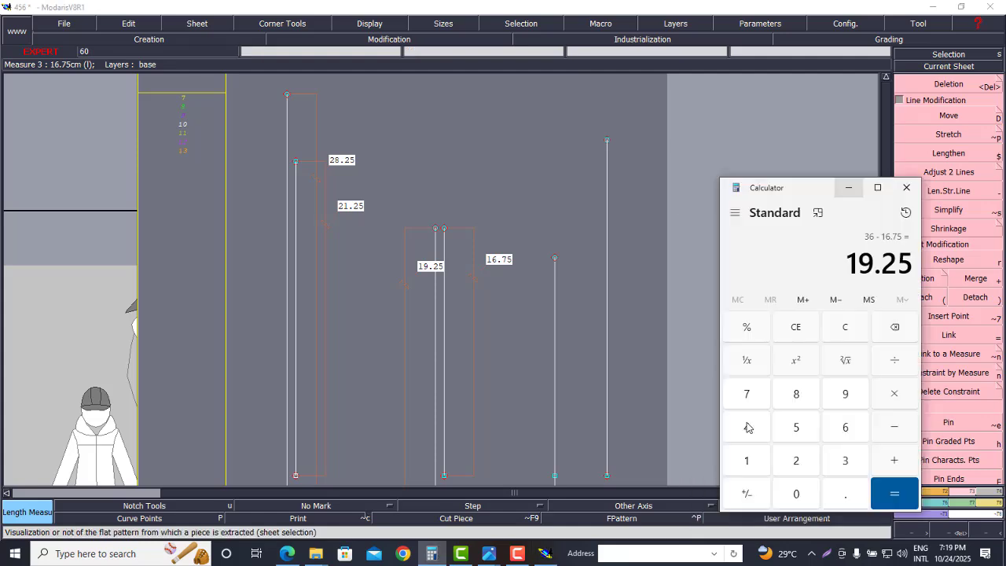
key(Escape)
text(19)
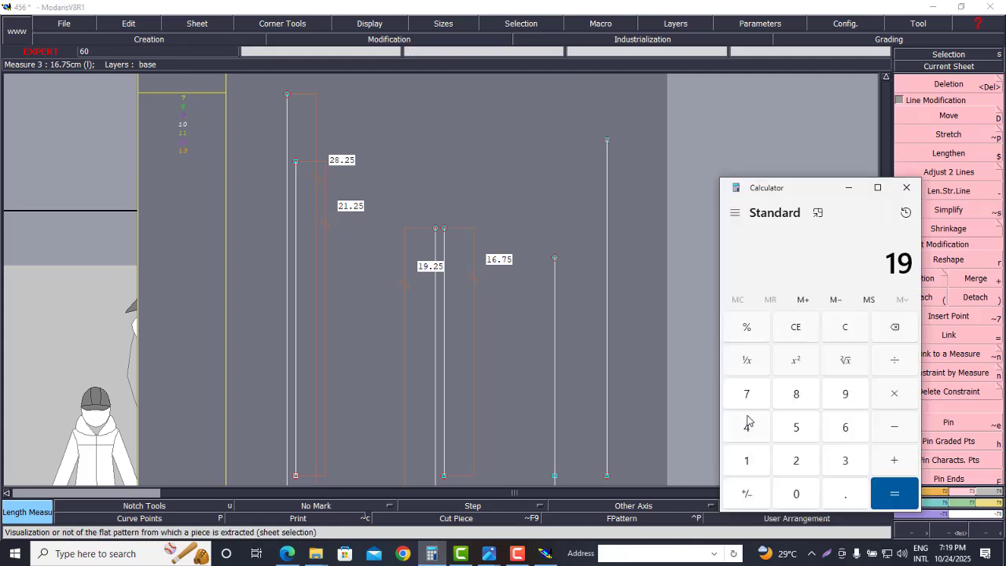
text(.25)
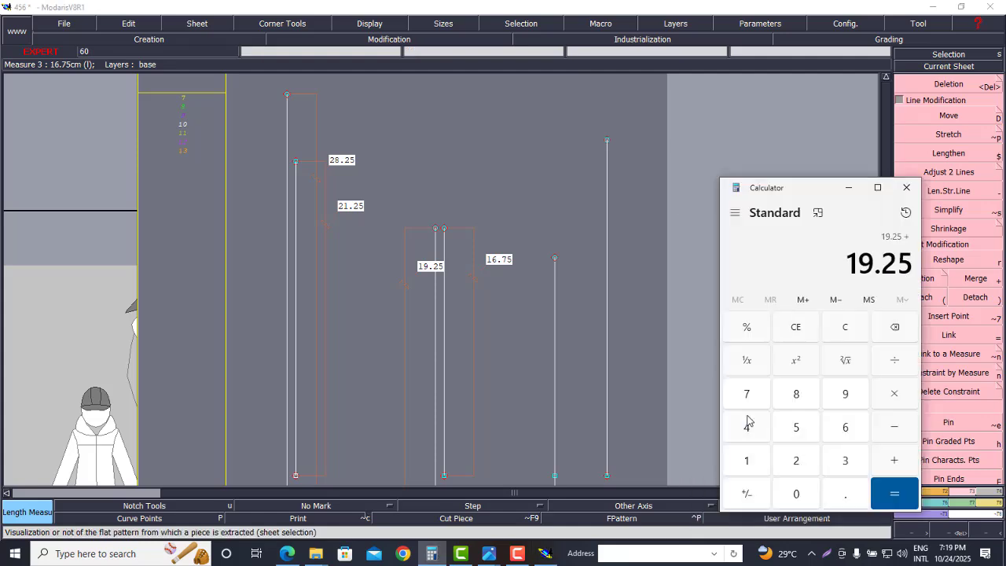
text( + 16.75)
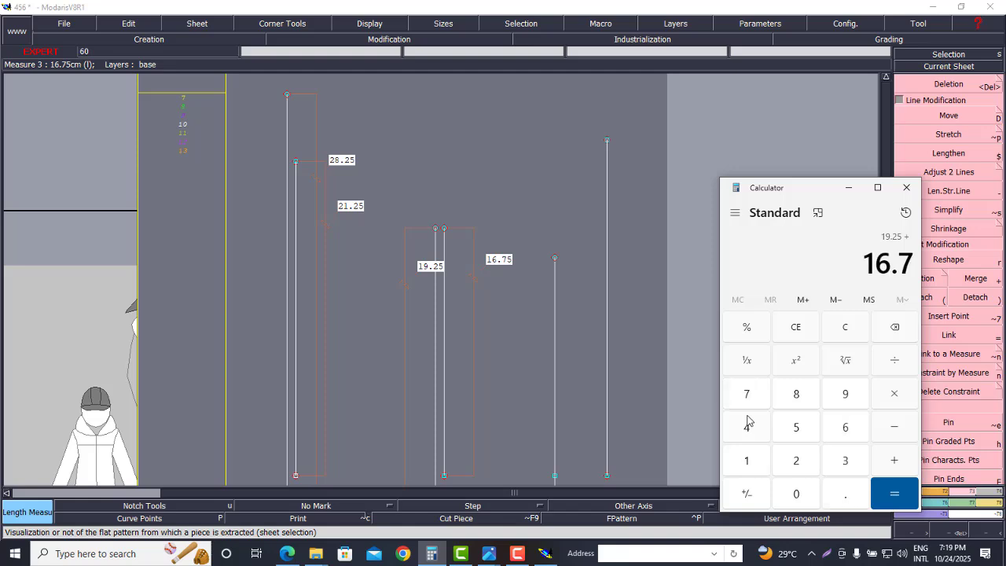
key(Return)
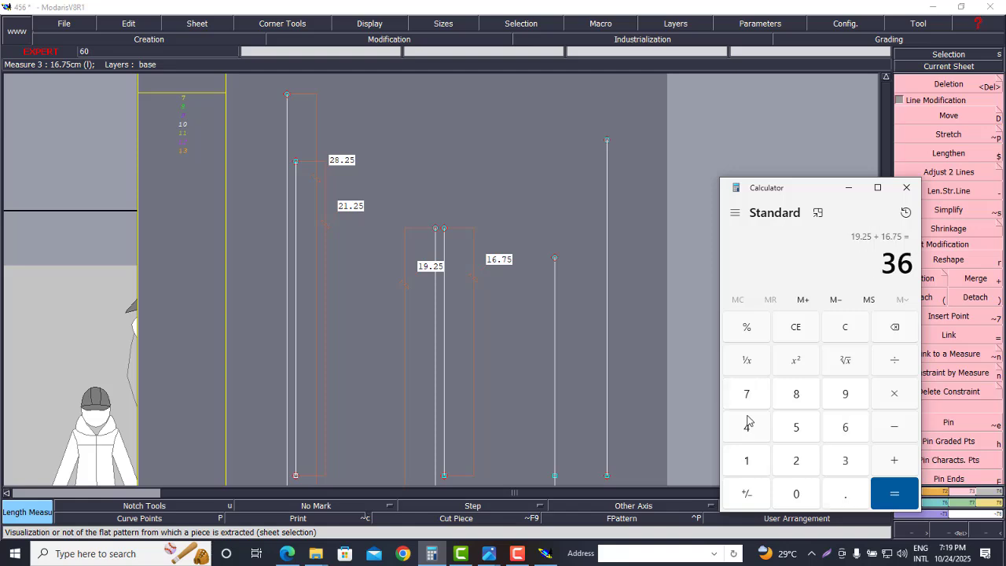
click(906, 187)
Add a Length Measure to the front waist line
scroll(501, 216, down, 3)
scroll(500, 216, up, 3)
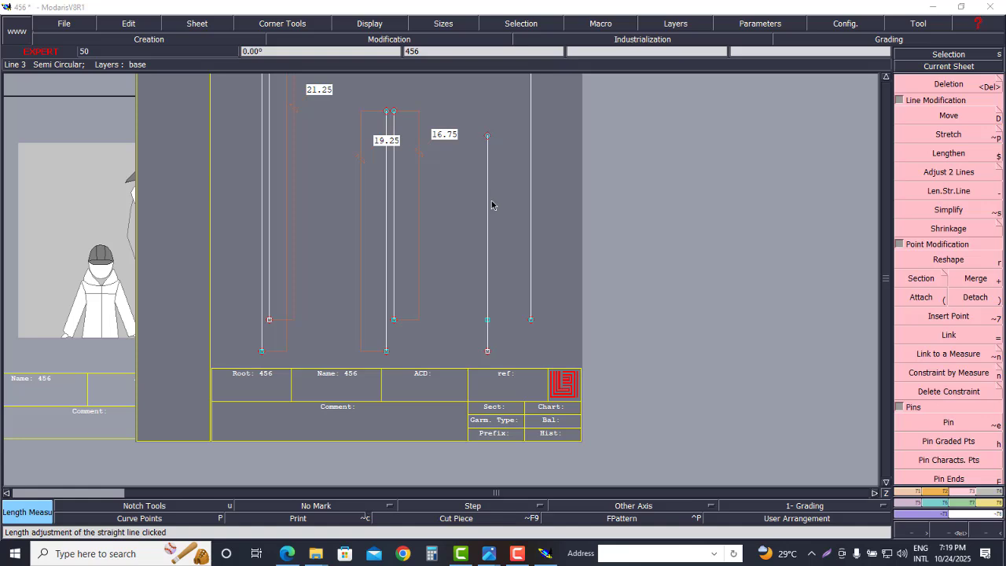
click(488, 194)
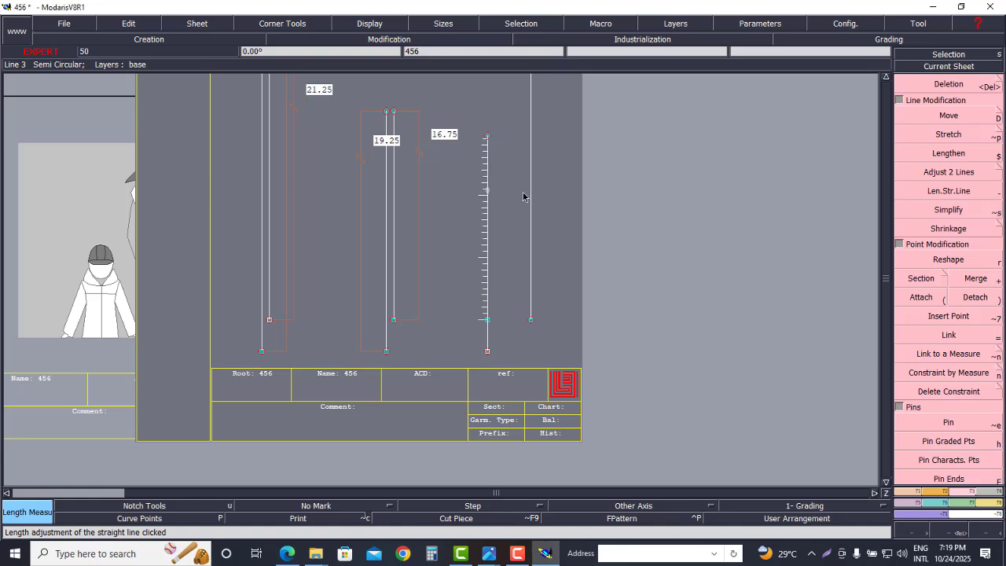
click(524, 200)
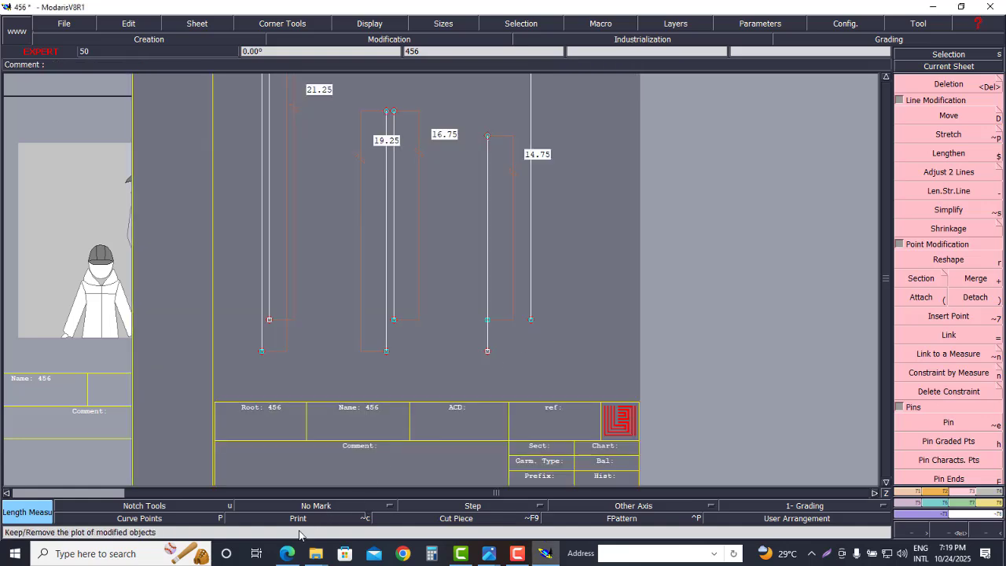
Examine the waist circumference rows in the measurement PDF and the waistband details in the sketch 2.png
mouse_move(287, 553)
click(271, 483)
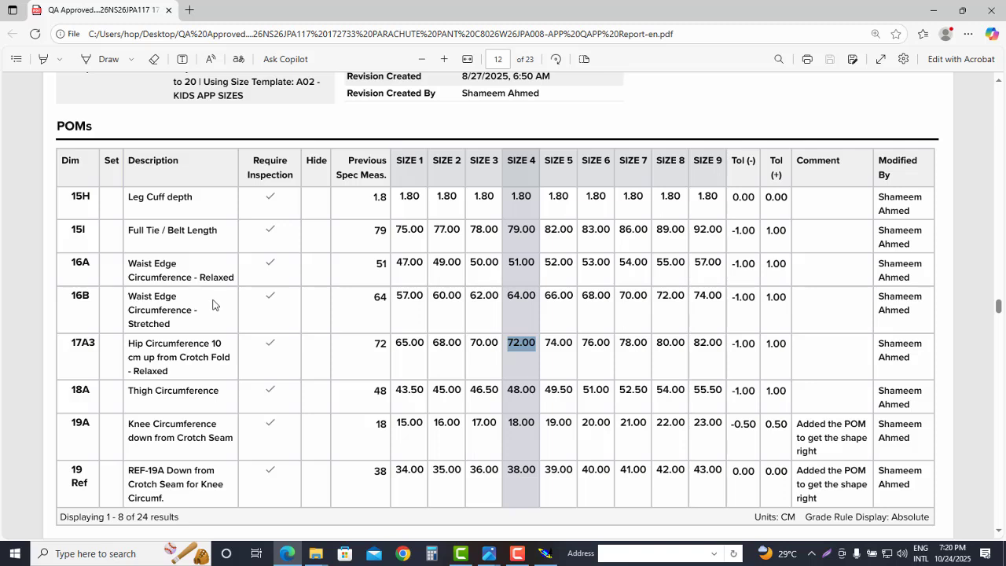
click(489, 553)
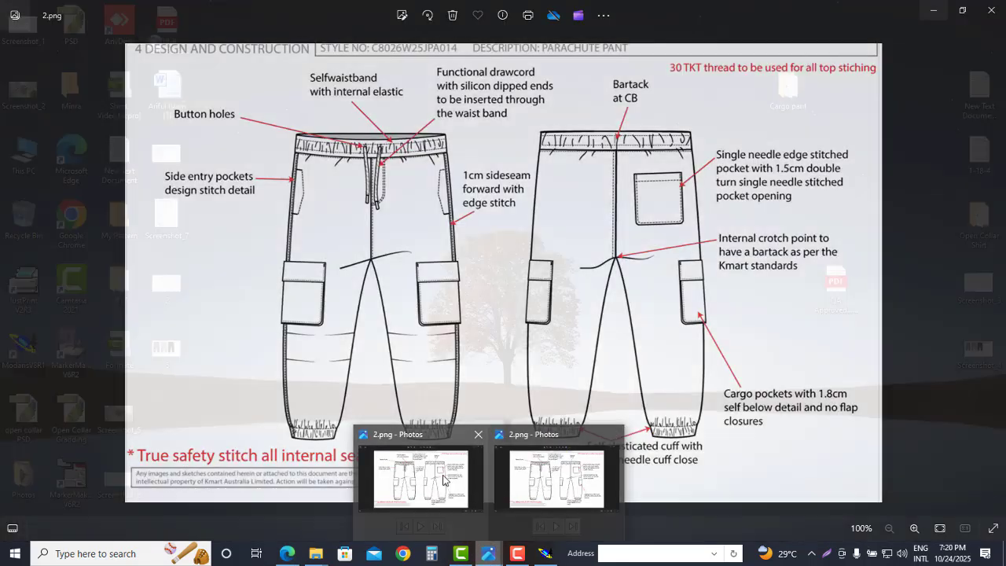
click(503, 482)
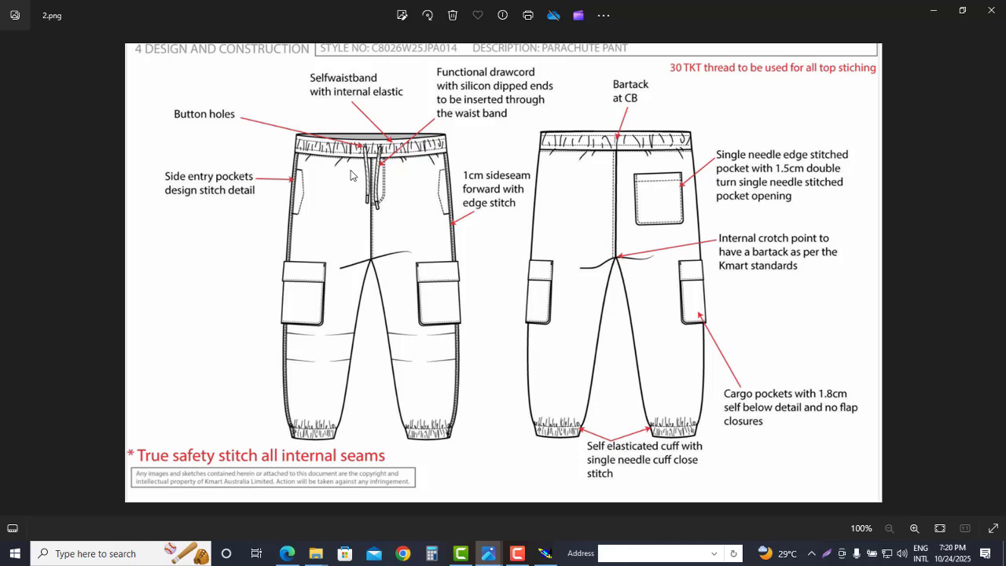
click(934, 10)
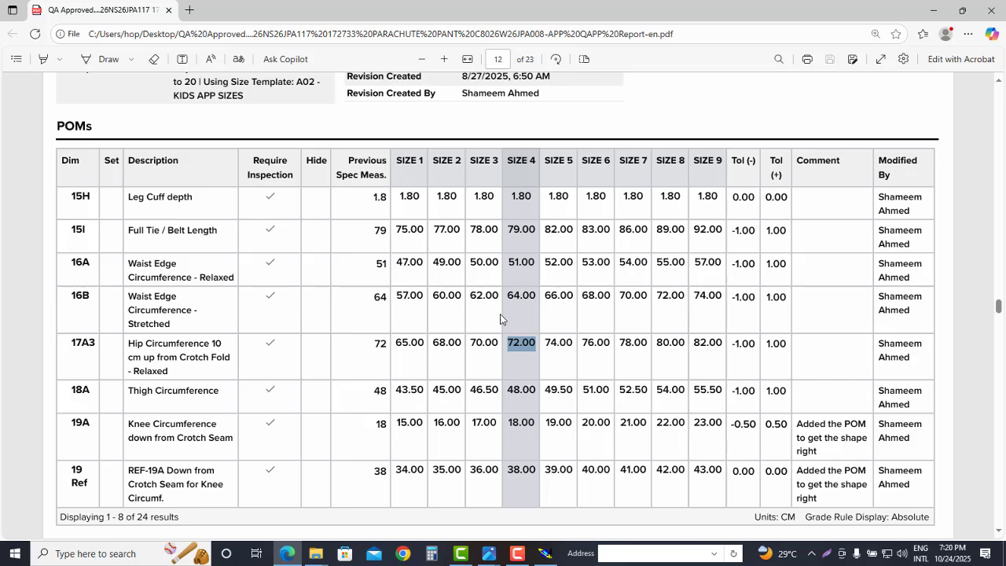
Calculate the back waist width in Calculator by halving the Size 4 stretched waist of 64 and subtracting the front width of 14.75
click(431, 553)
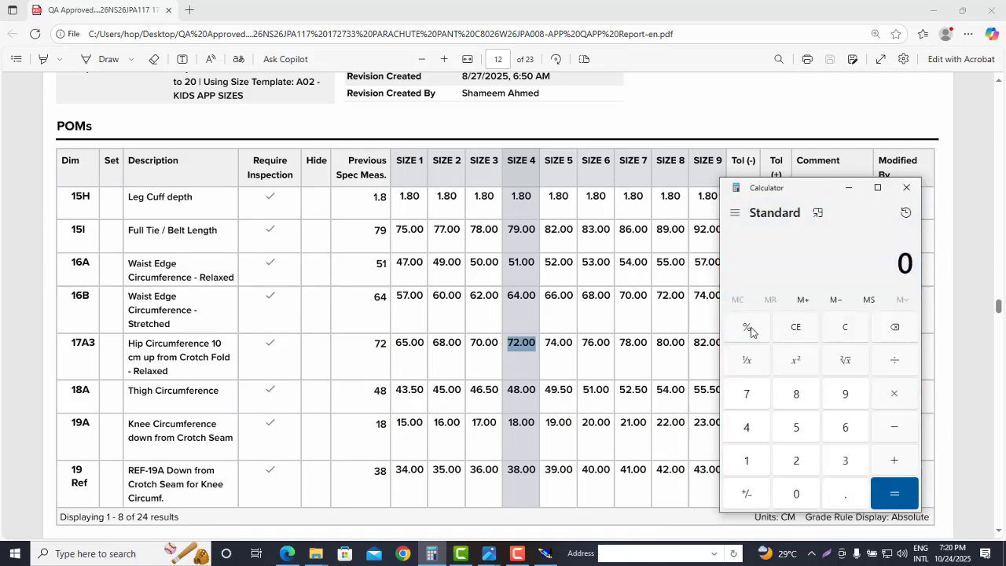
text(64 ÷ 2)
key(Return)
click(934, 12)
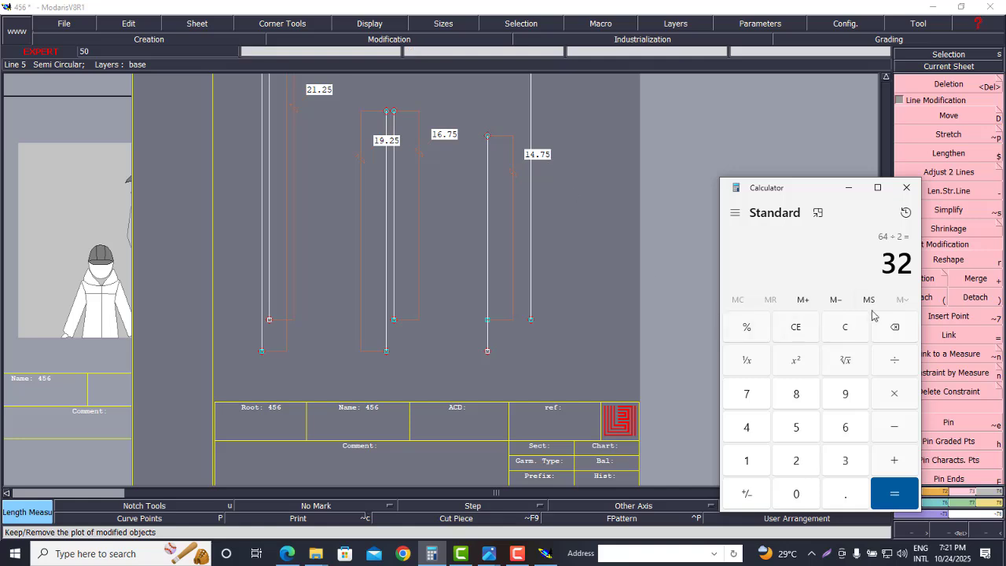
text(- 14.75)
key(Return)
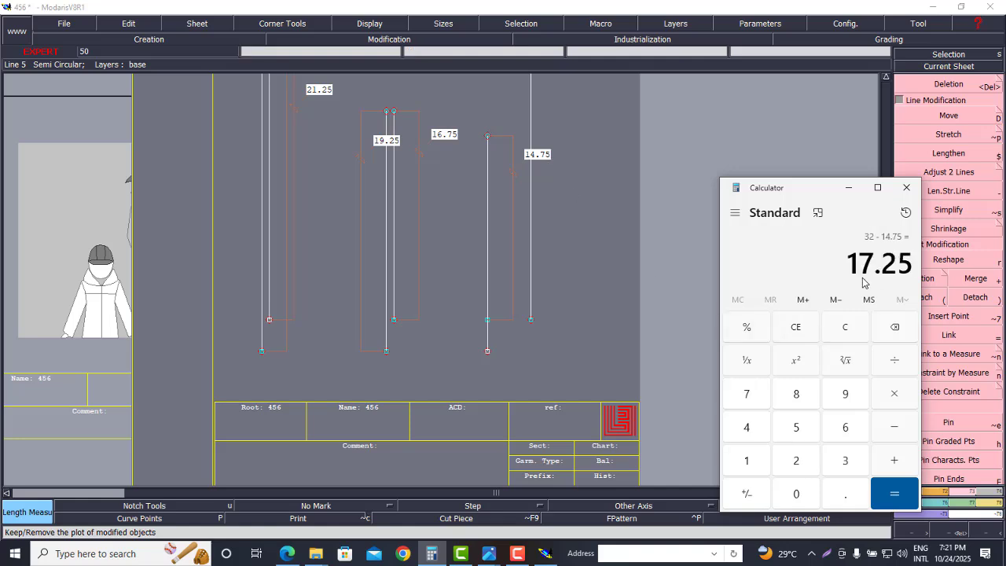
click(848, 187)
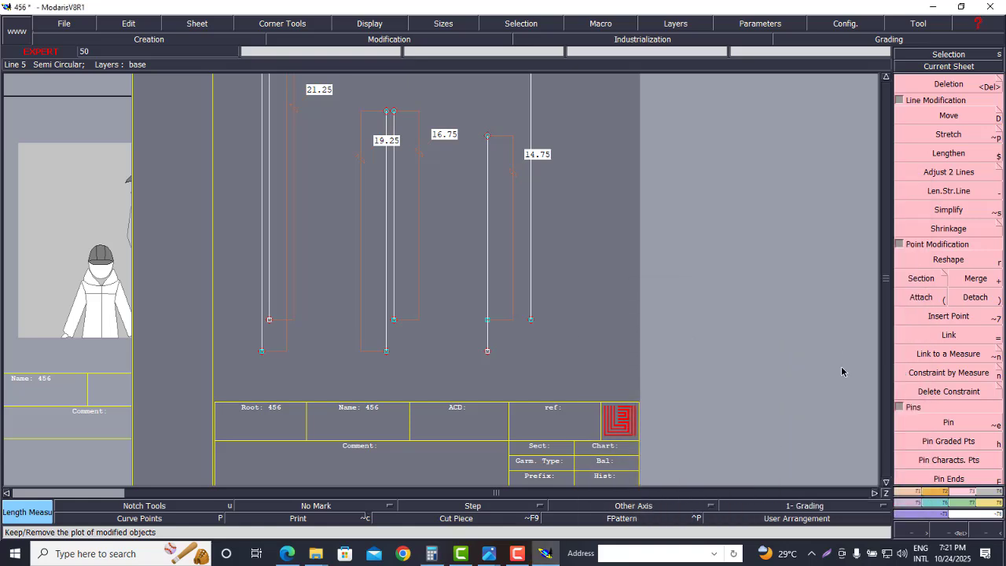
Draw a horizontal straight line from the lowest point below the front waist line with dx 17.25 cm and dy 0
click(909, 491)
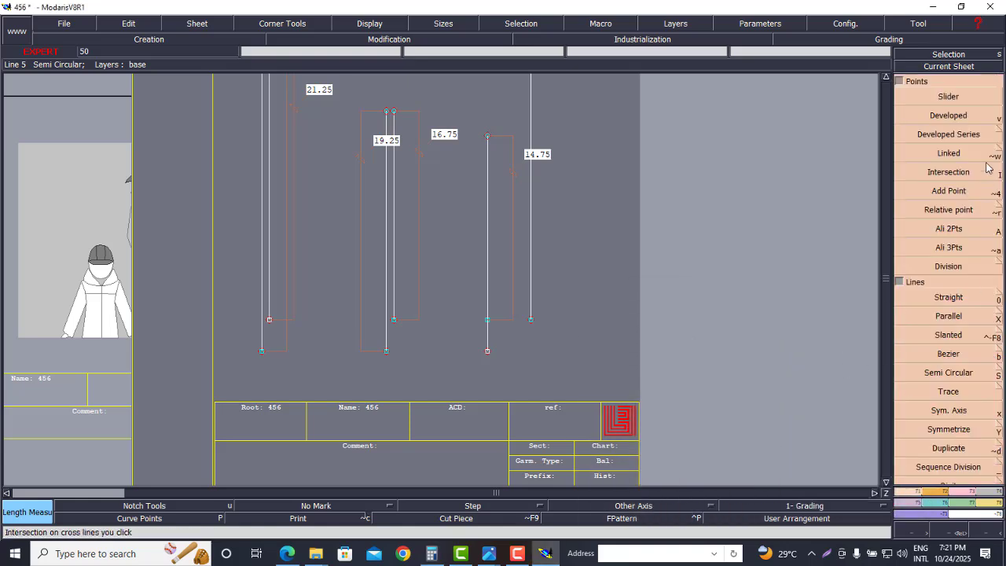
click(946, 115)
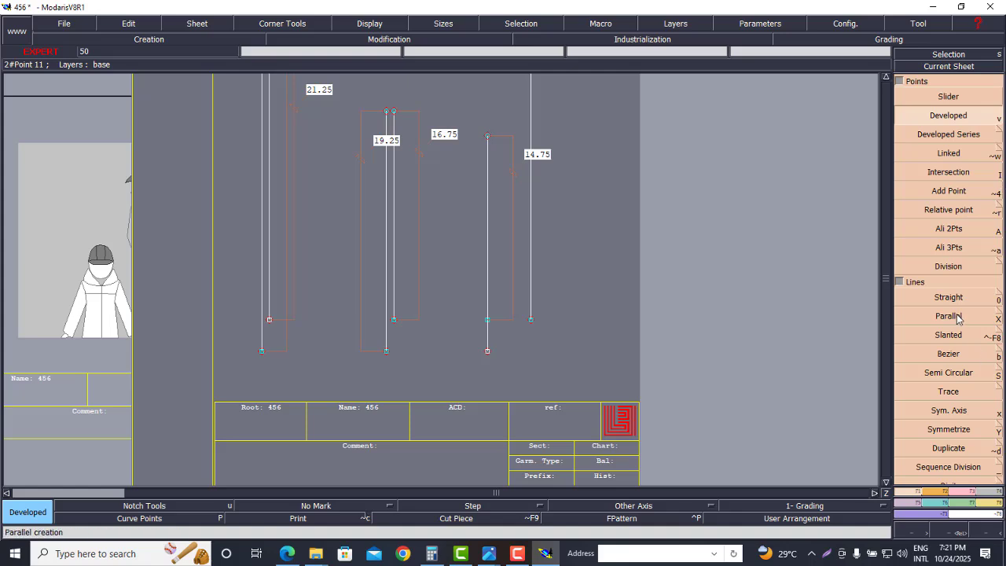
key(0)
click(487, 351)
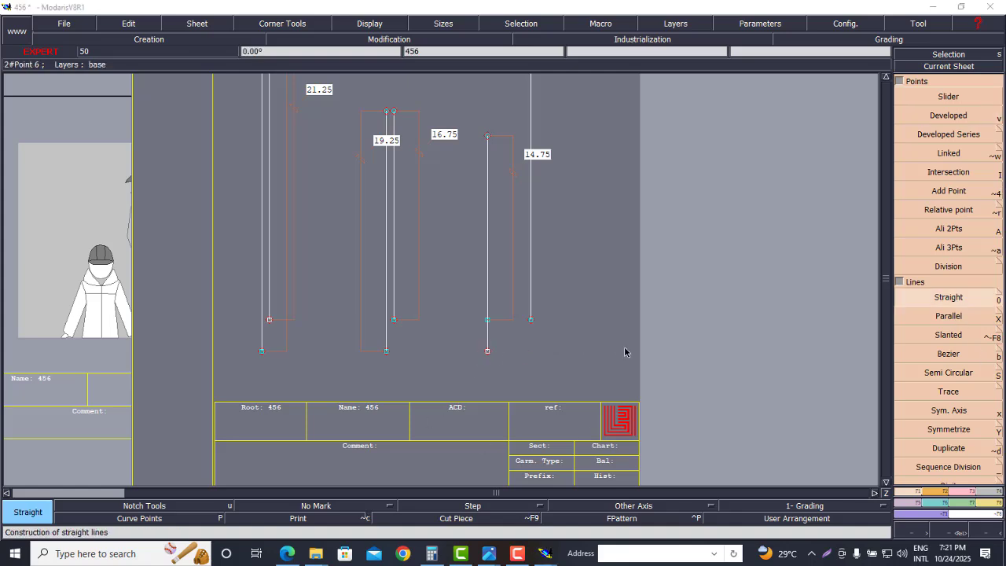
text(17.25)
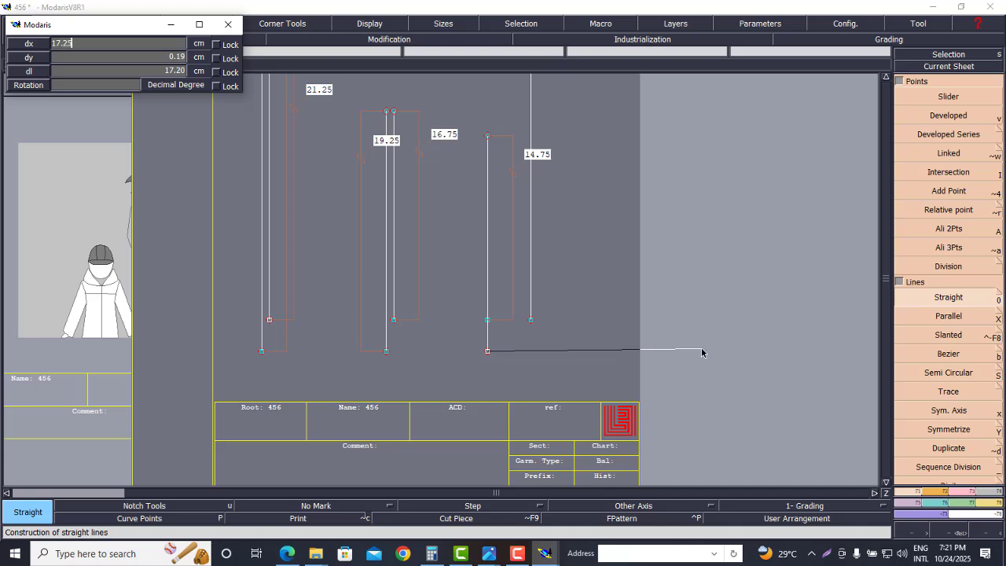
key(Tab)
text(0)
key(Return)
scroll(606, 395, down, 7)
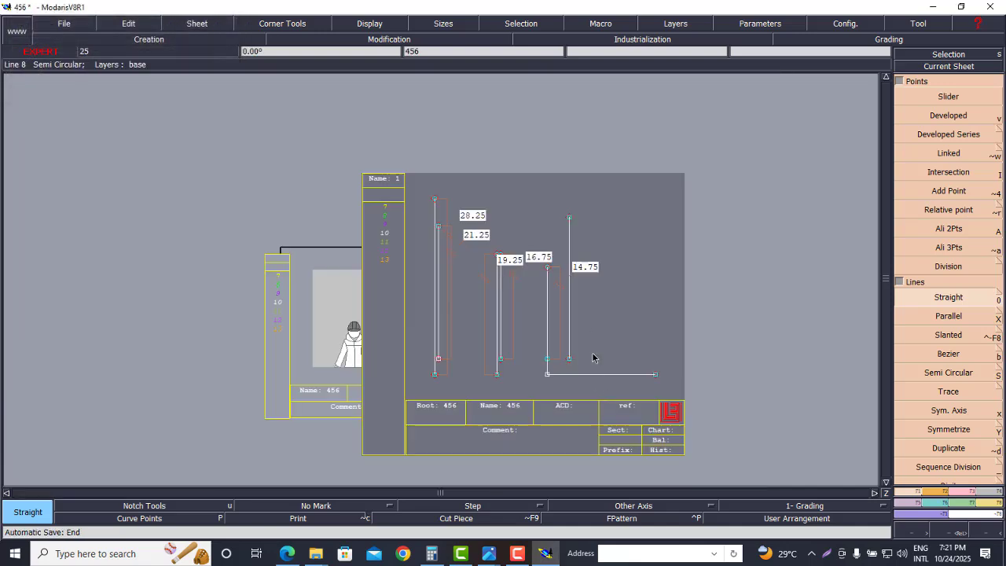
scroll(609, 358, up, 4)
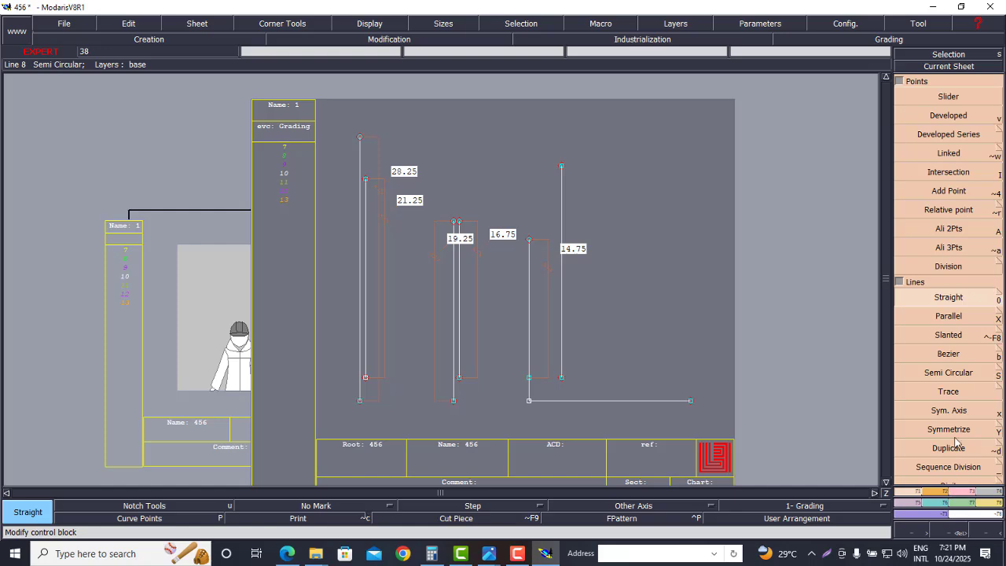
Stretch the 17.25 cm line about its start point, swinging its free end up onto the vertical guide line beside the front waist
click(959, 494)
click(952, 135)
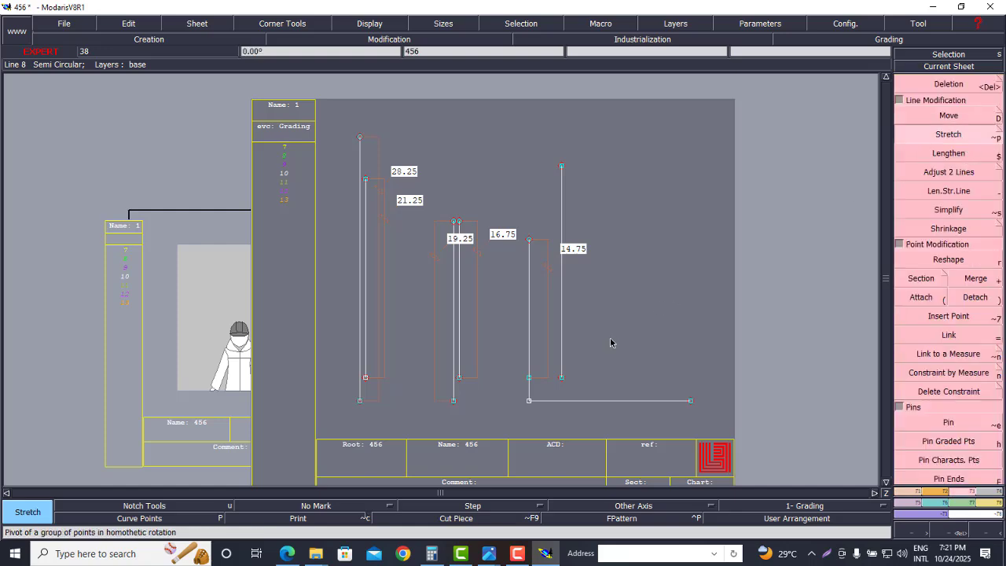
click(530, 401)
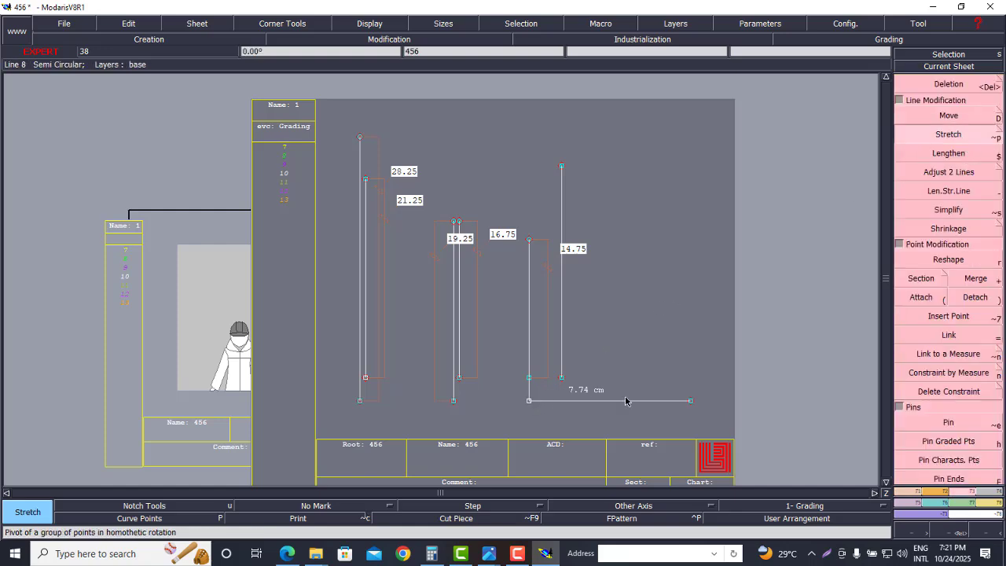
click(692, 401)
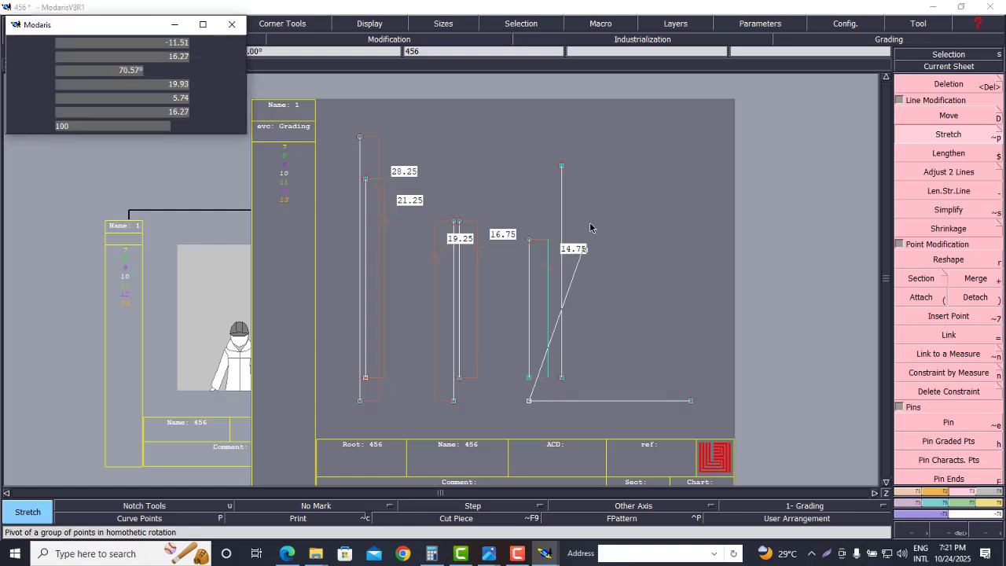
scroll(554, 217, up, 1)
scroll(565, 251, up, 3)
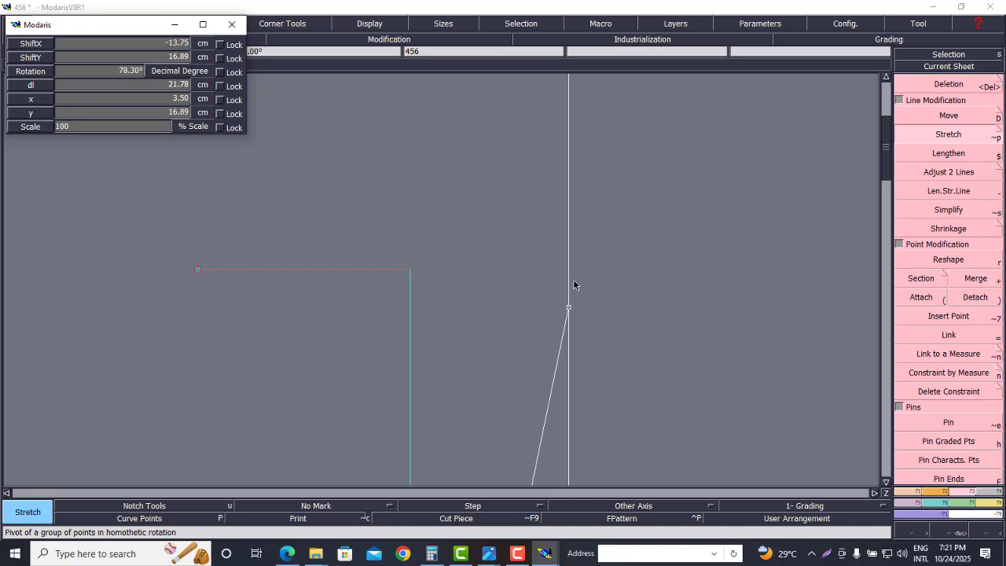
click(575, 285)
scroll(590, 218, down, 3)
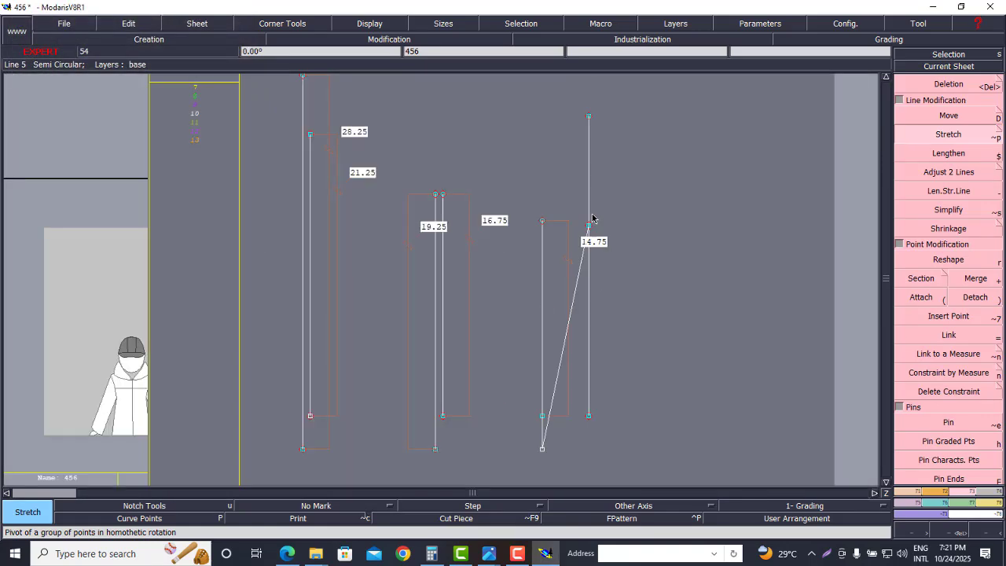
Delete the vertical guide line and add a Length Measure to the slanted back waist line
key(Delete)
click(589, 194)
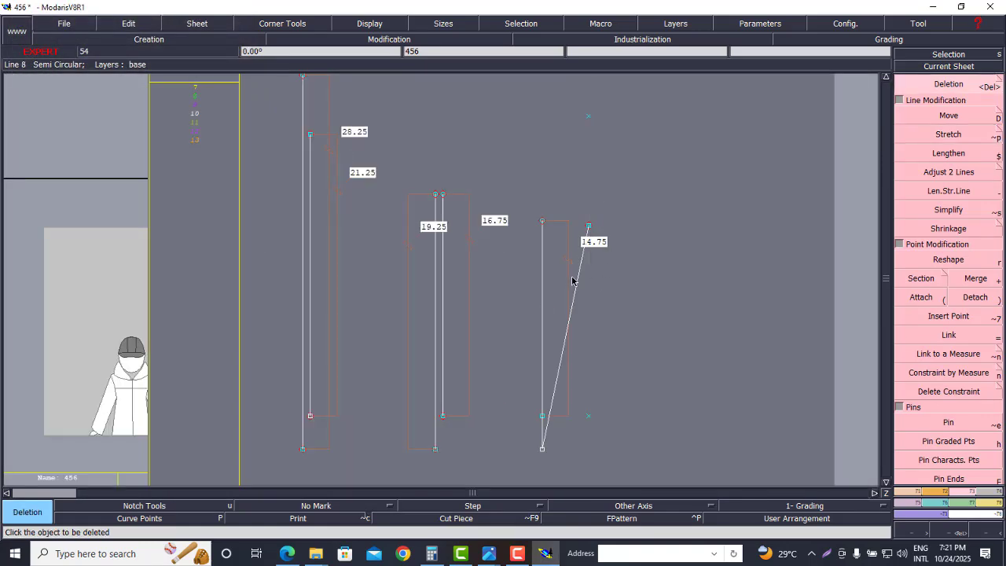
key(l)
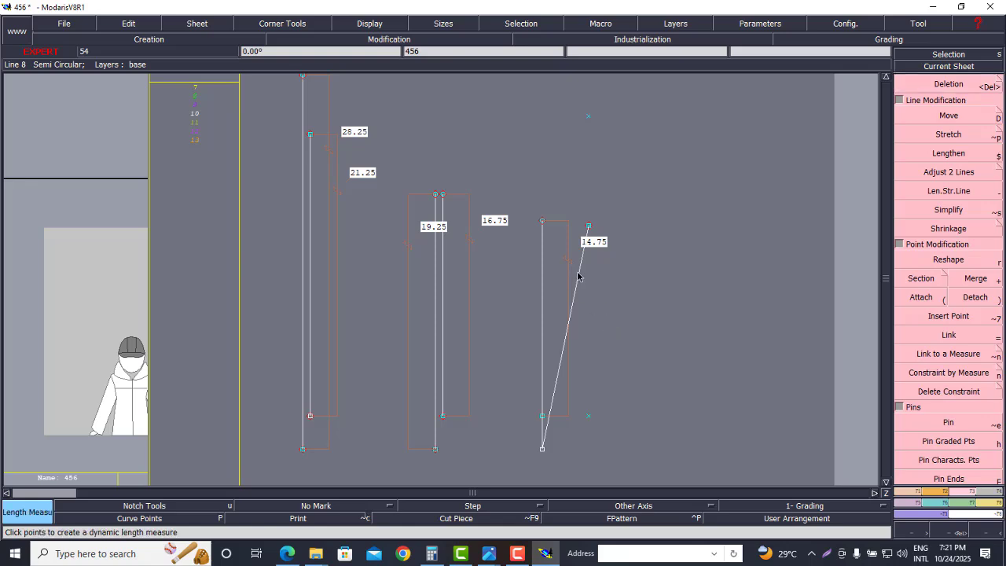
click(580, 267)
Calculate 17.25 + 14.75 in Calculator to check the combined back and front waist width
click(434, 557)
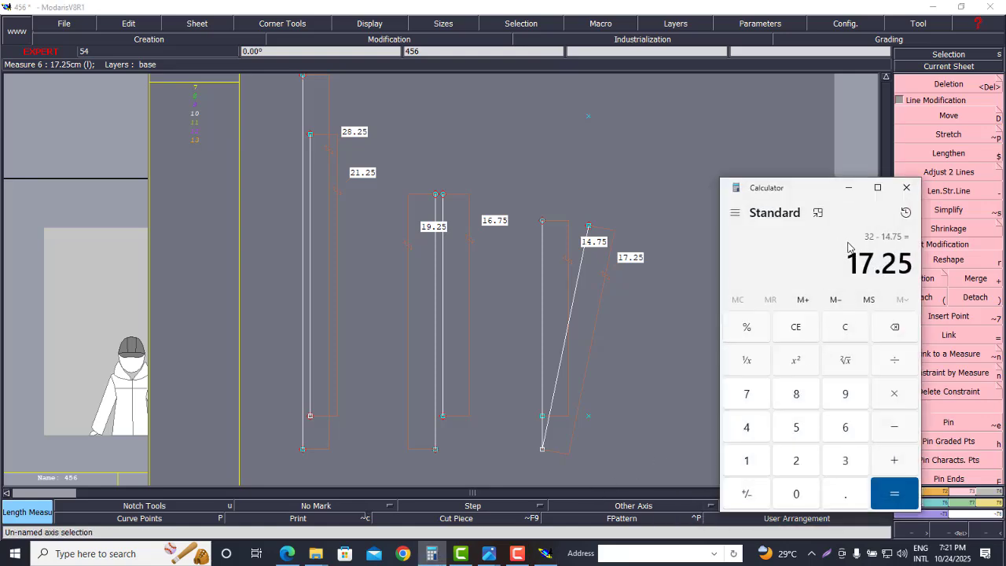
key(Escape)
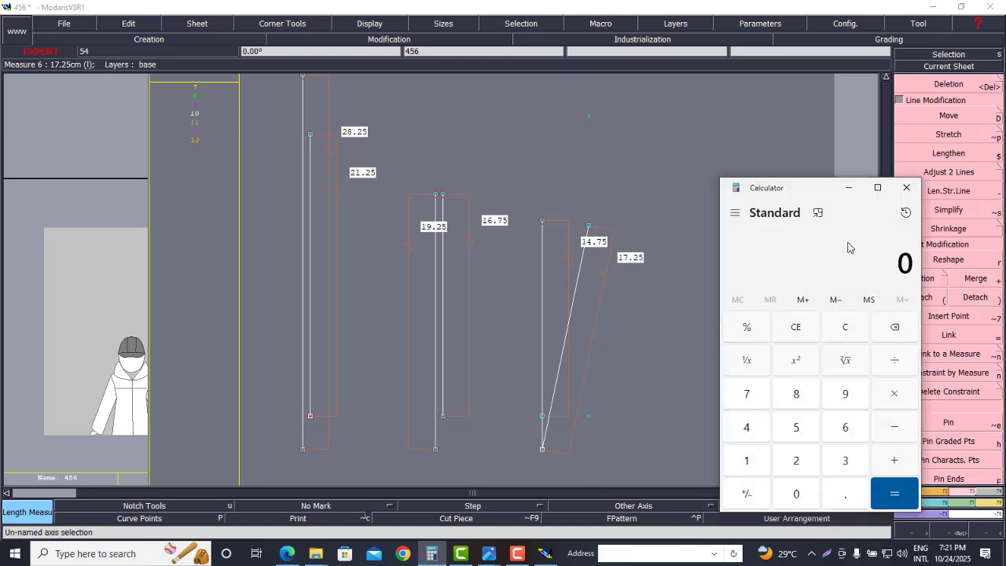
text(17.25)
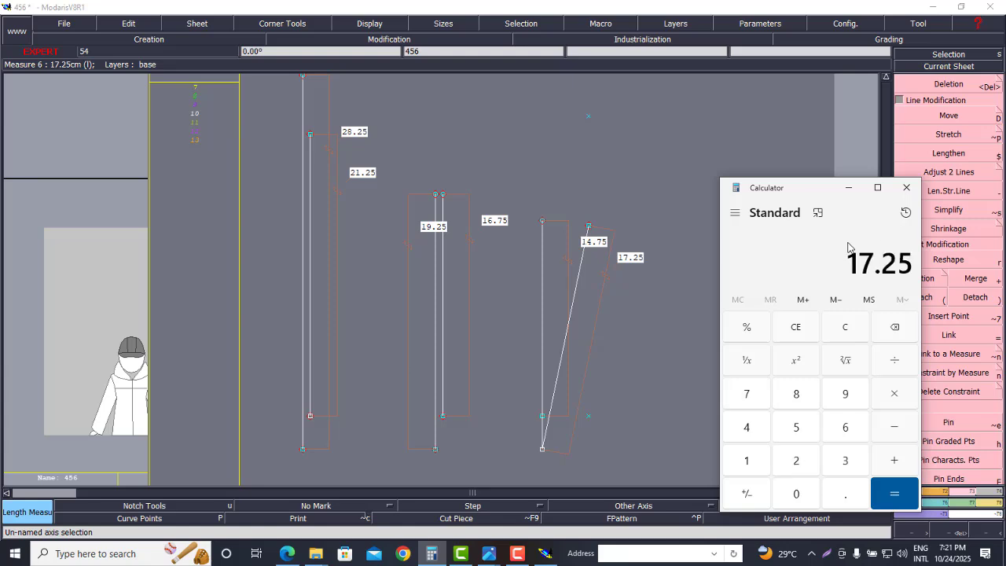
key(plus)
text(14.)
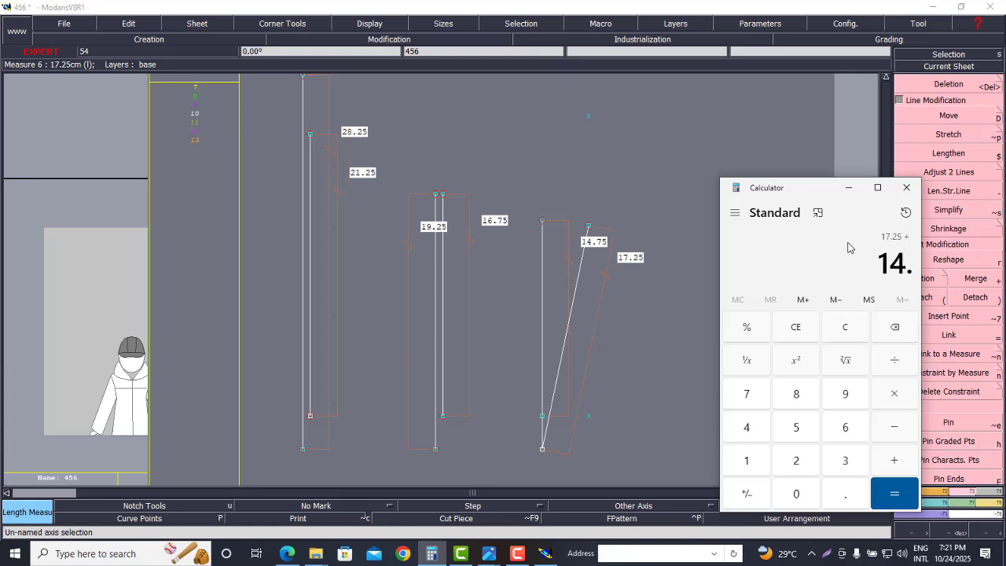
text(75)
key(Return)
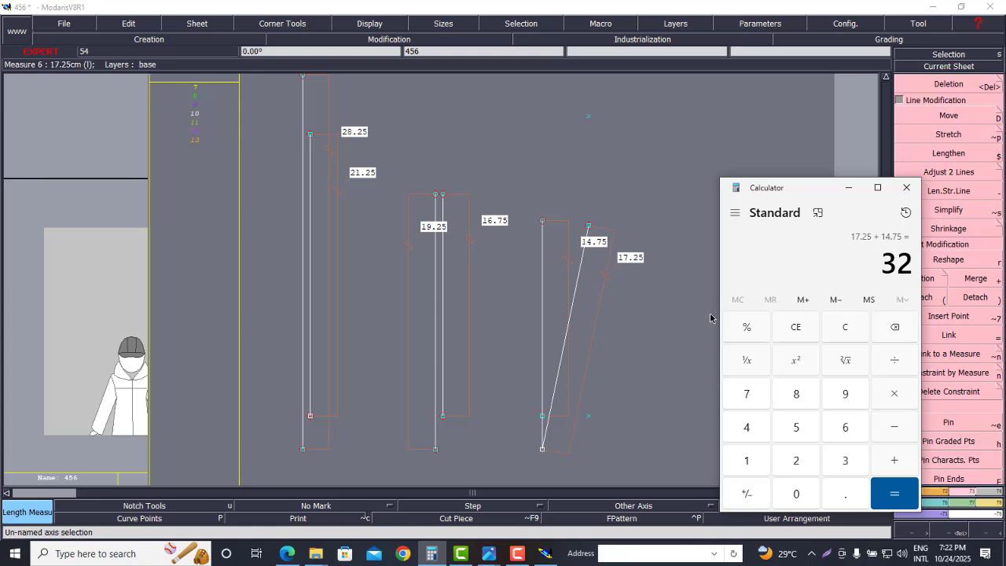
Calculate 17.25 - 14.75 for the difference between back and front waist widths, and close Calculator
key(Escape)
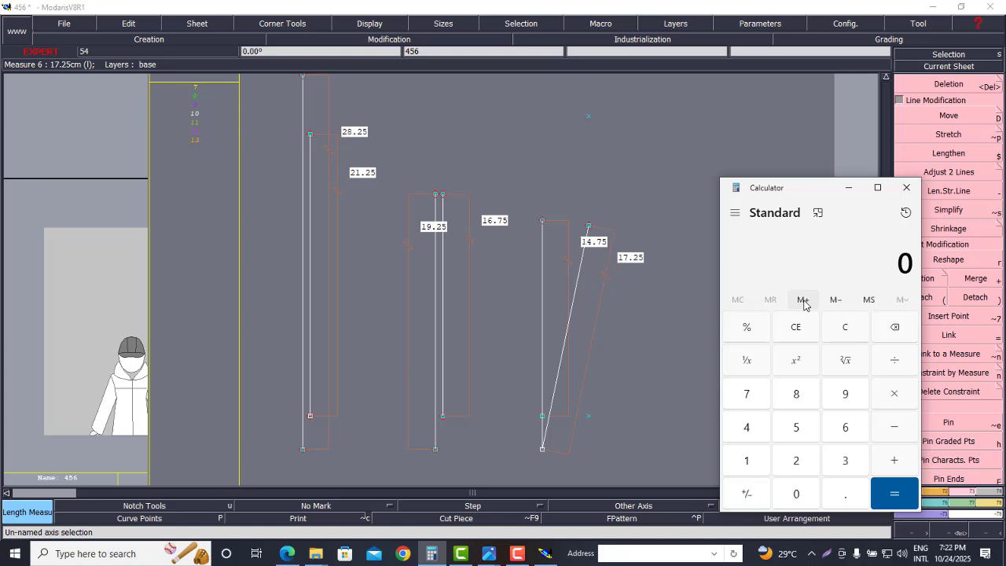
text(17.25)
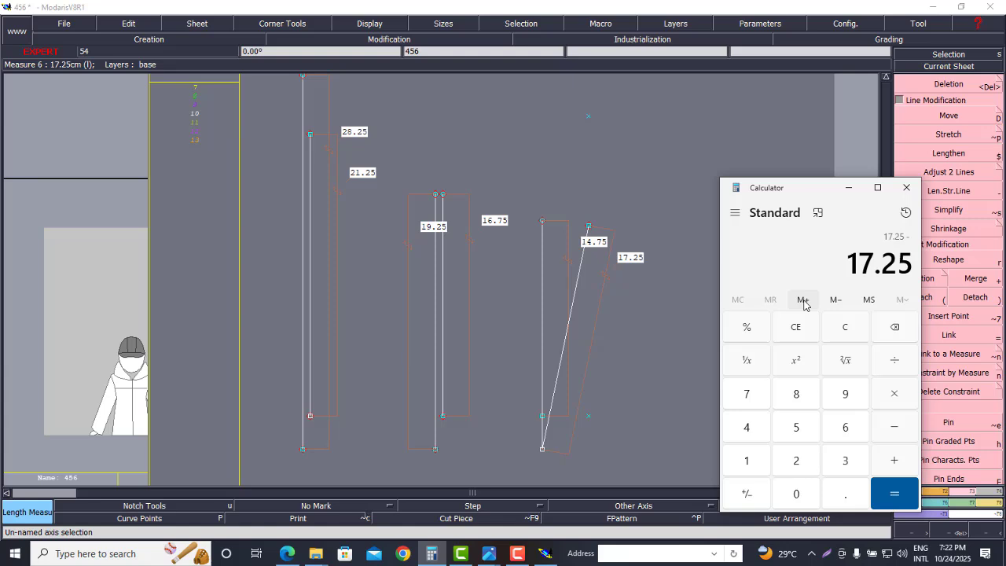
text(14.75)
key(Return)
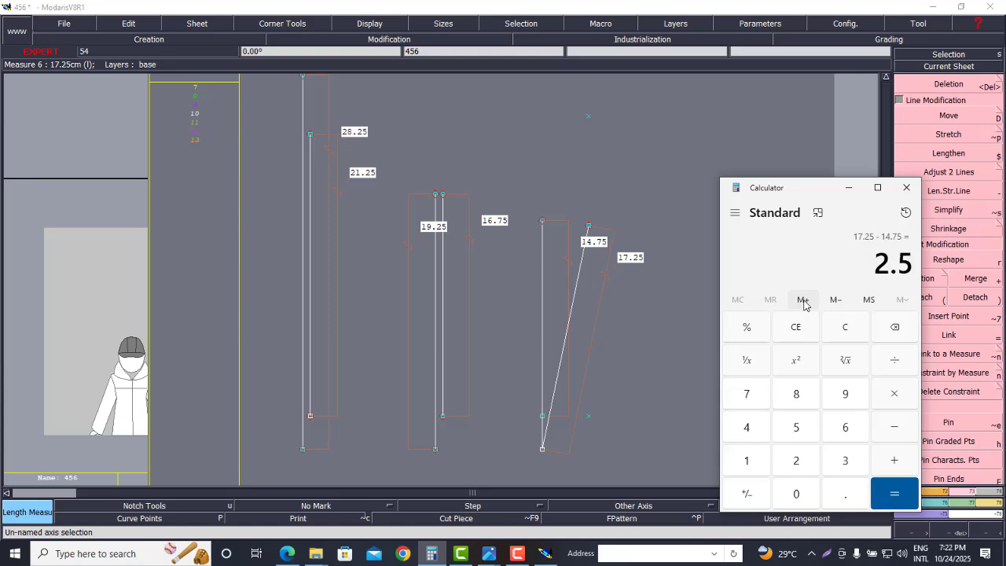
click(906, 187)
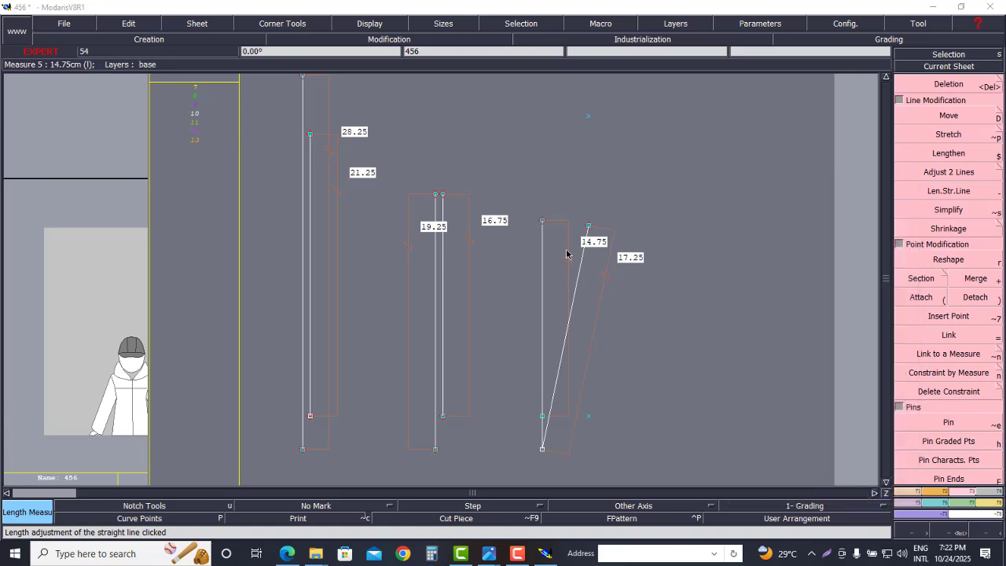
click(578, 420)
click(594, 329)
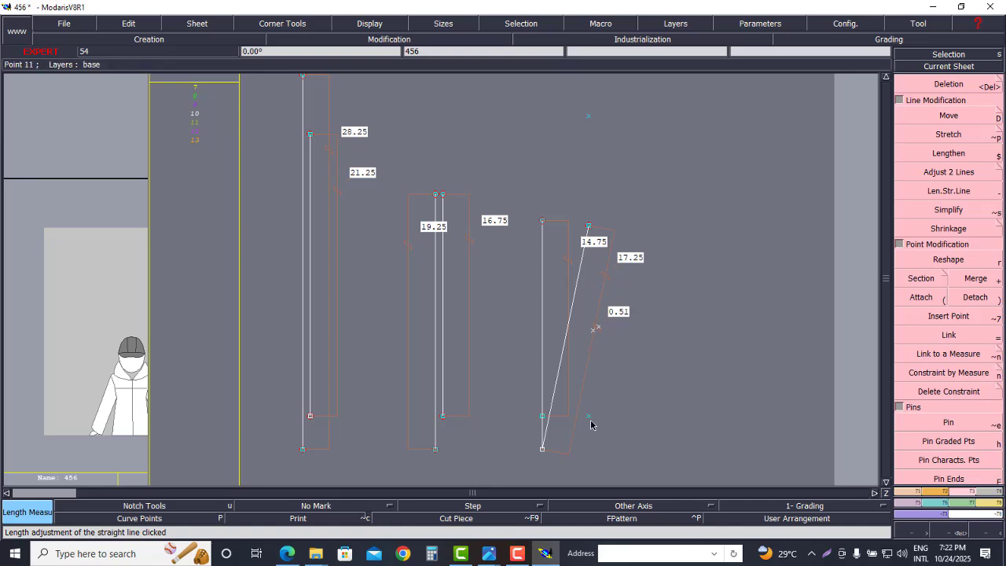
key(ctrl+z)
Copy the geometry of the pattern sheet 456 onto a new sheet and arrange all sheets on the desk
key(j)
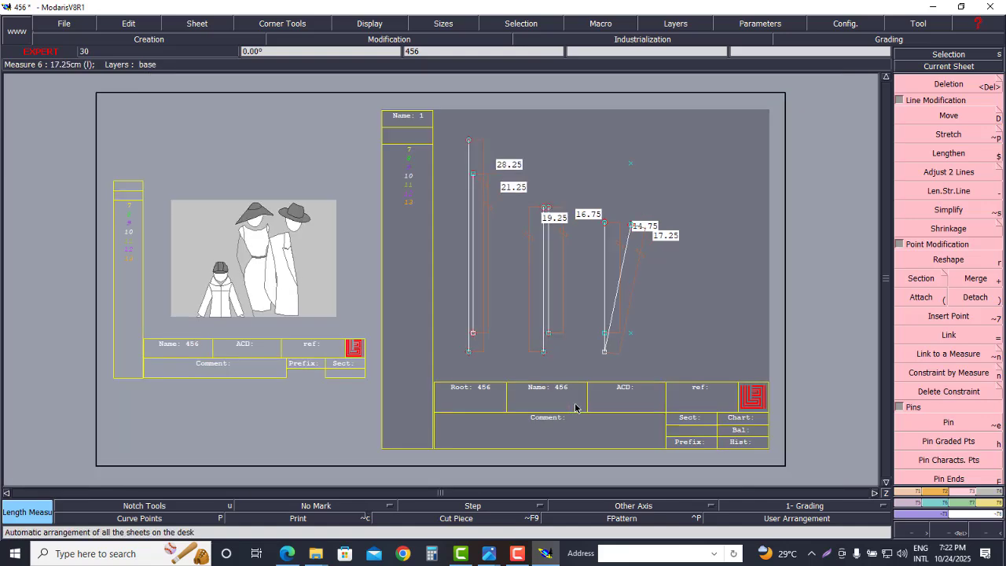
click(197, 24)
click(196, 50)
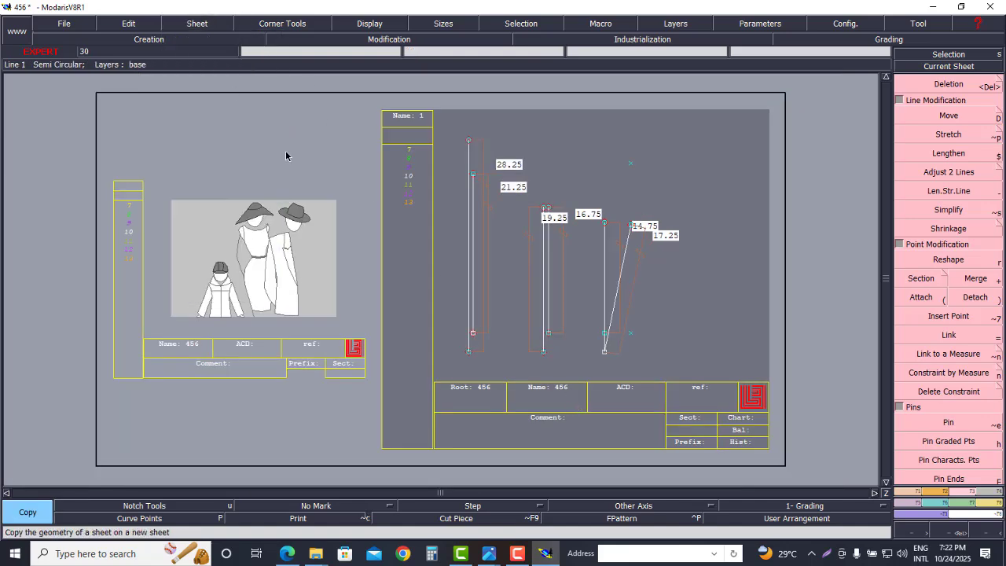
click(288, 155)
click(667, 352)
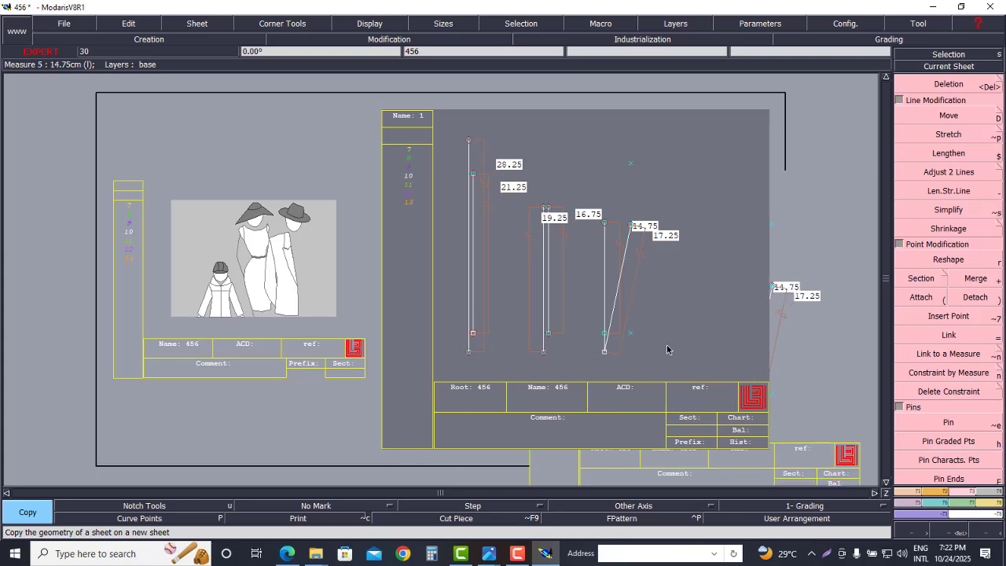
key(j)
Delete the length measures and the leftover guide line end points from the copied sheet 4562
scroll(778, 233, up, 3)
scroll(612, 246, up, 2)
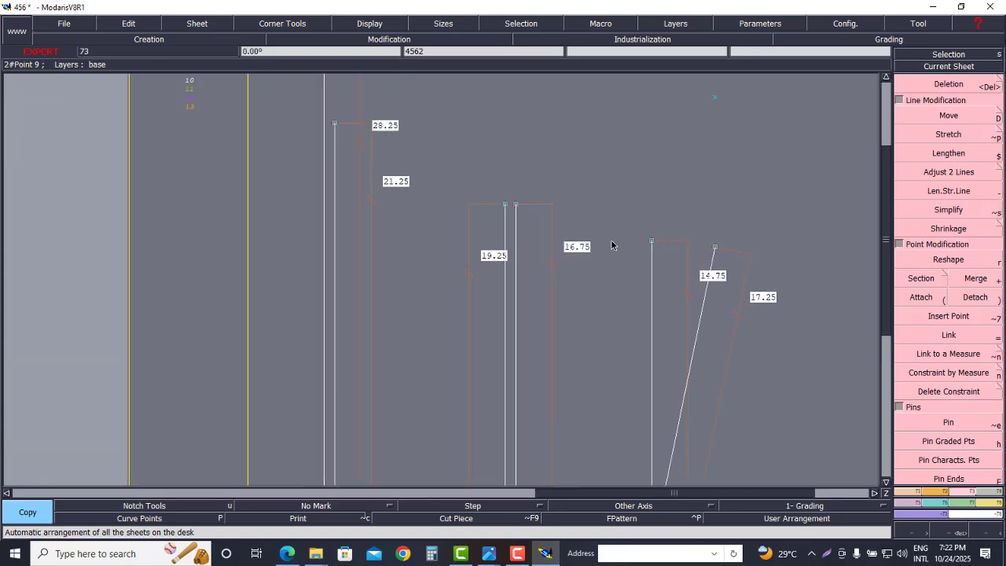
scroll(612, 246, down, 4)
scroll(649, 251, up, 2)
scroll(618, 242, up, 2)
key(Delete)
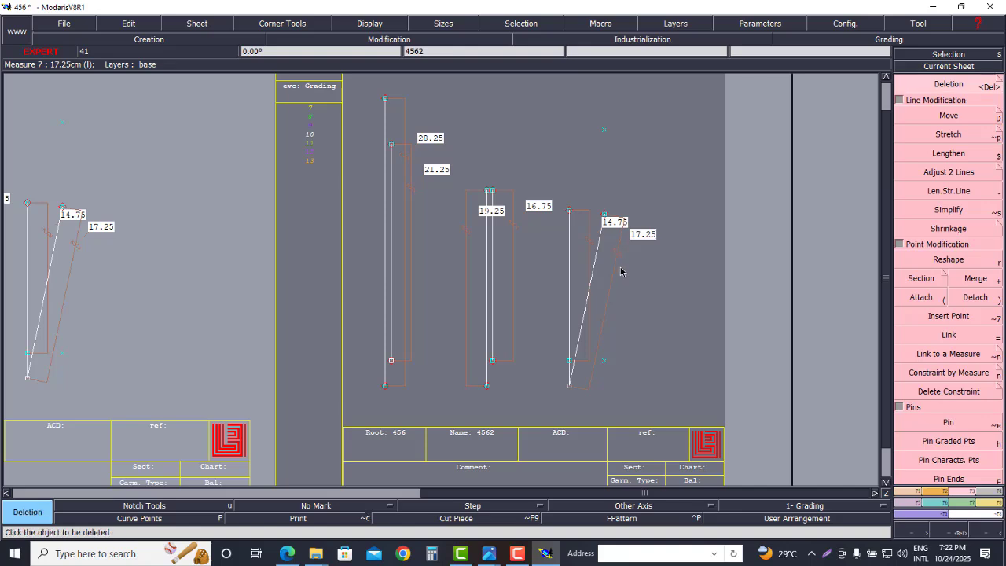
click(616, 265)
click(591, 244)
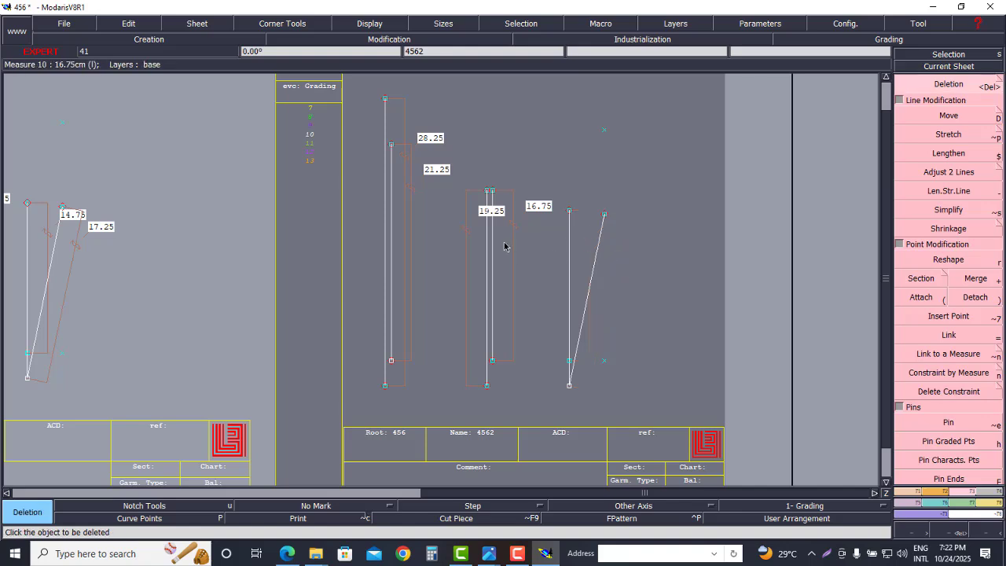
click(493, 240)
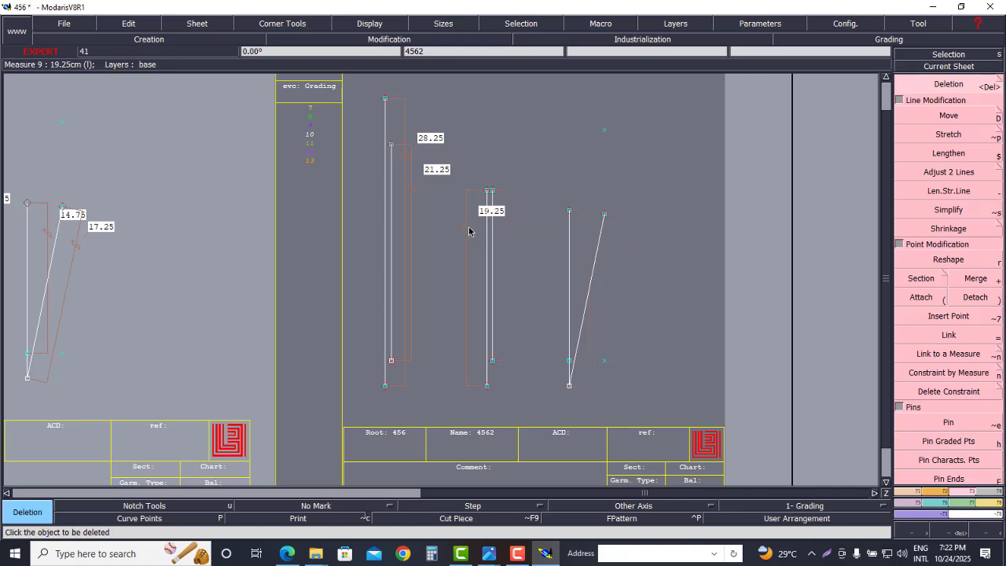
click(468, 231)
click(409, 203)
click(424, 286)
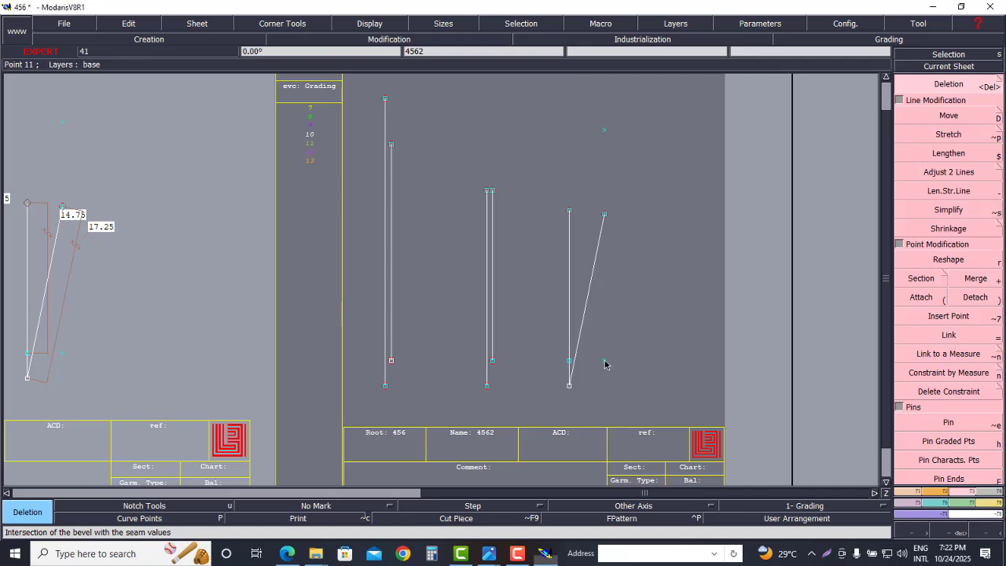
scroll(570, 376, up, 1)
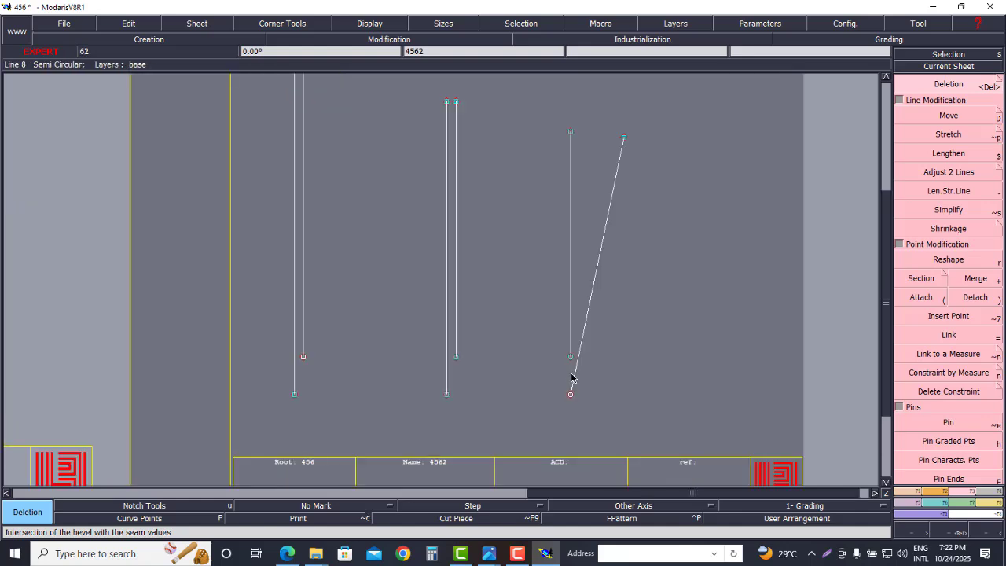
scroll(604, 362, down, 1)
scroll(479, 285, up, 1)
scroll(445, 277, down, 1)
scroll(459, 271, up, 1)
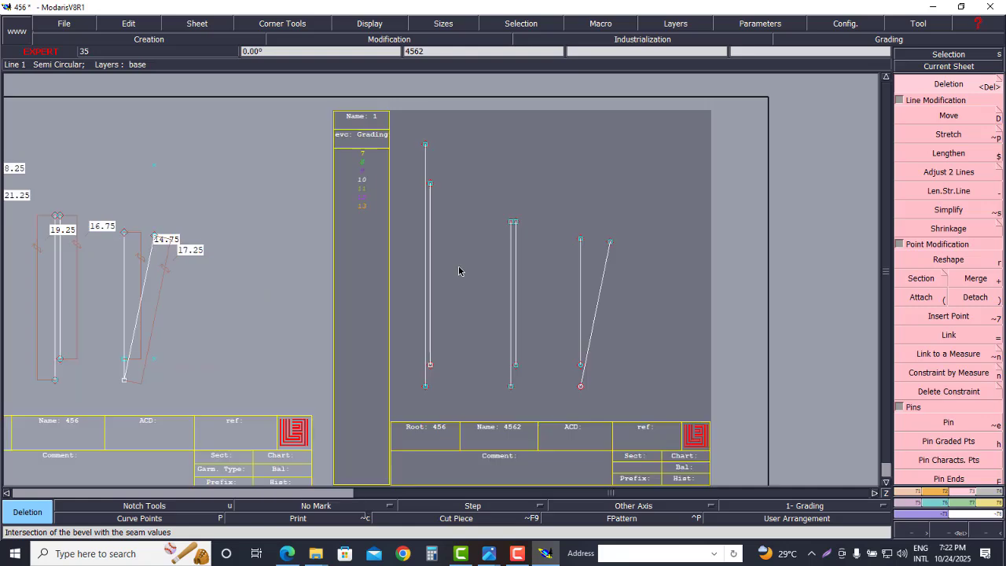
scroll(462, 256, up, 1)
scroll(460, 249, down, 1)
scroll(460, 251, up, 1)
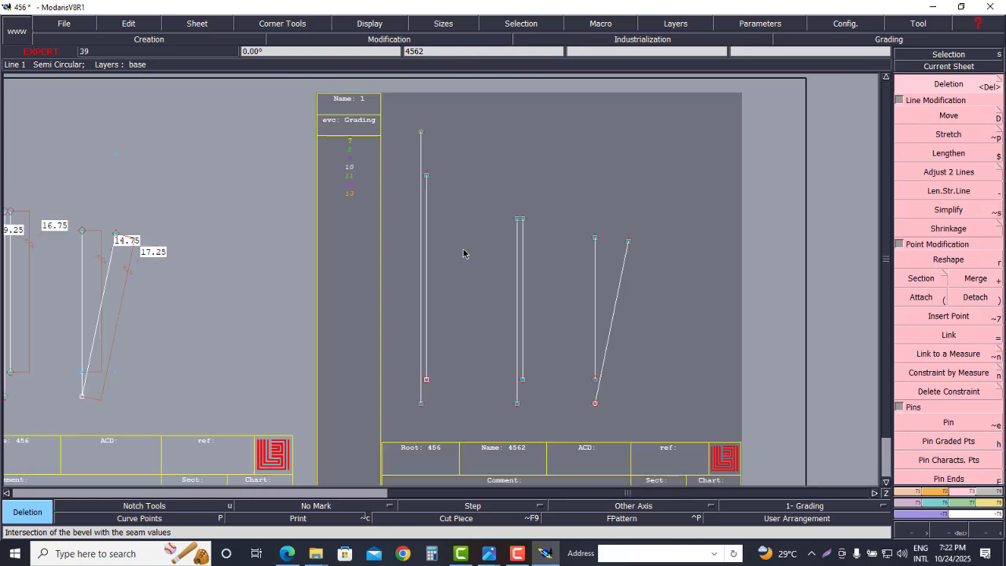
scroll(471, 228, up, 1)
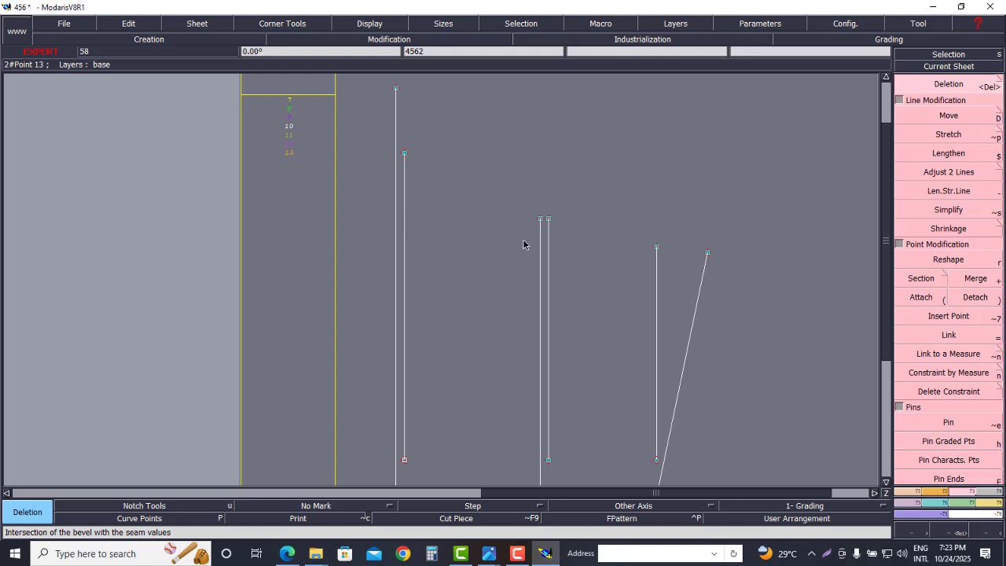
Draw a straight line from the top of the hip lines across both thigh lines on sheet 4562 and align it horizontally
click(909, 493)
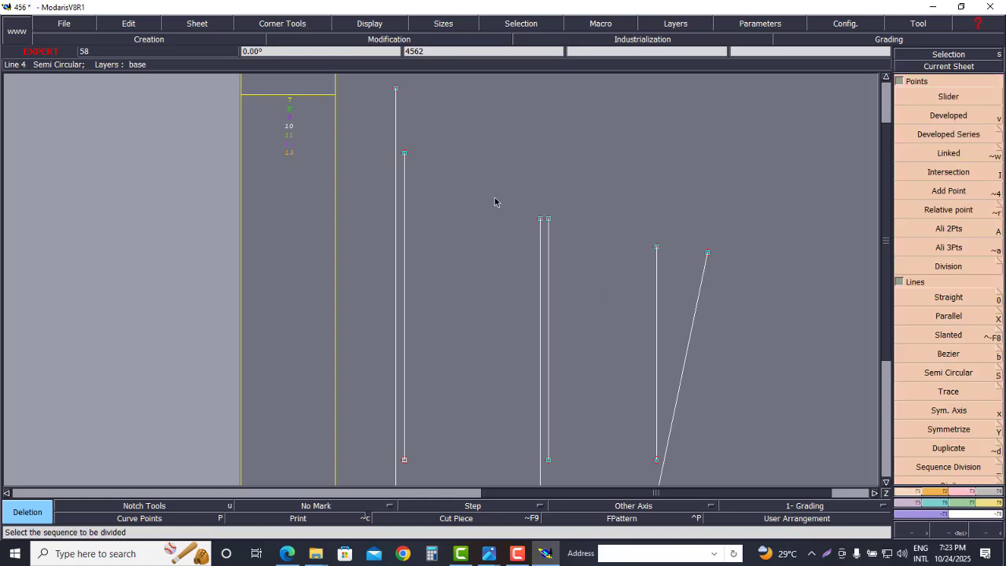
scroll(496, 204, down, 2)
scroll(509, 209, up, 1)
scroll(509, 208, down, 2)
scroll(517, 206, up, 2)
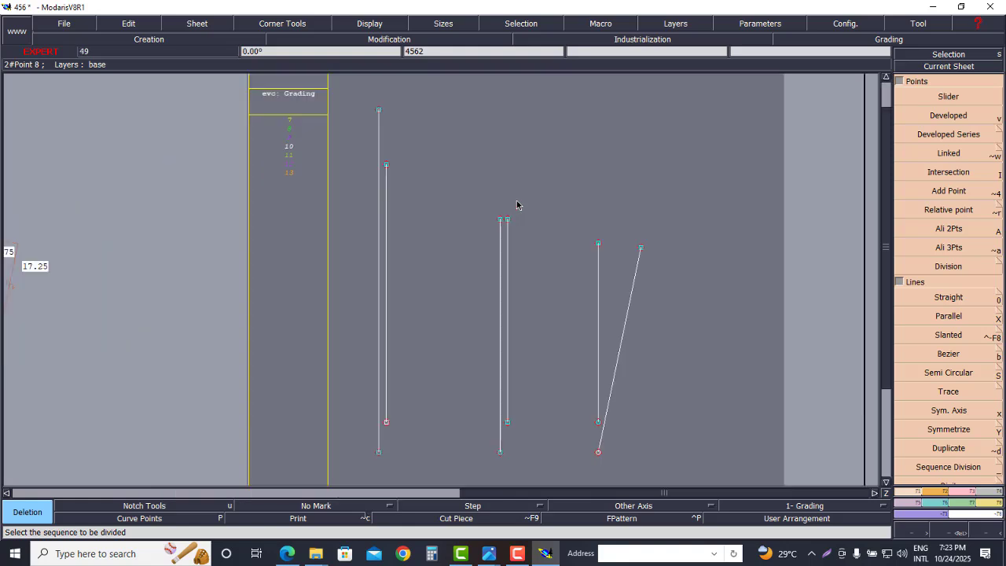
scroll(510, 207, down, 1)
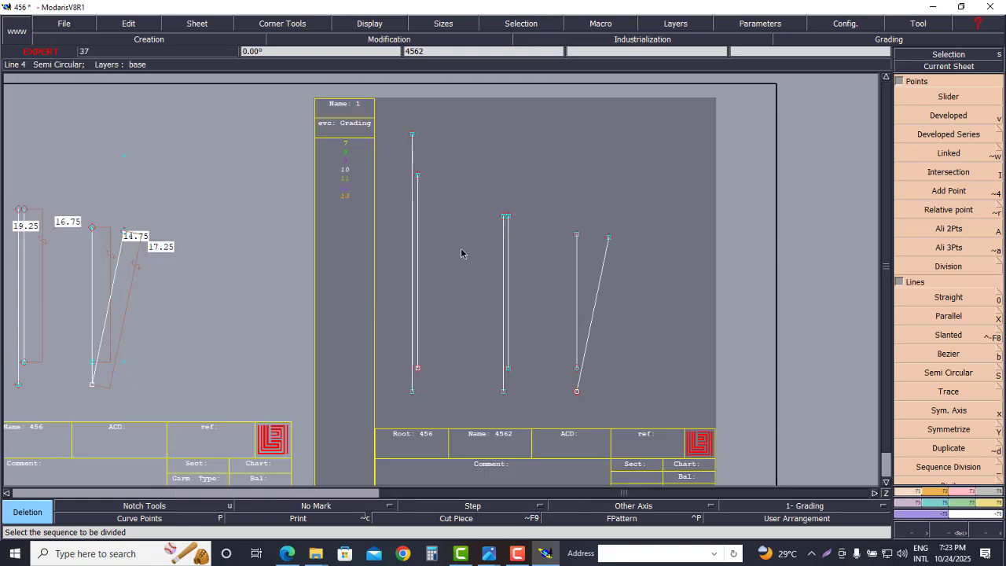
click(952, 117)
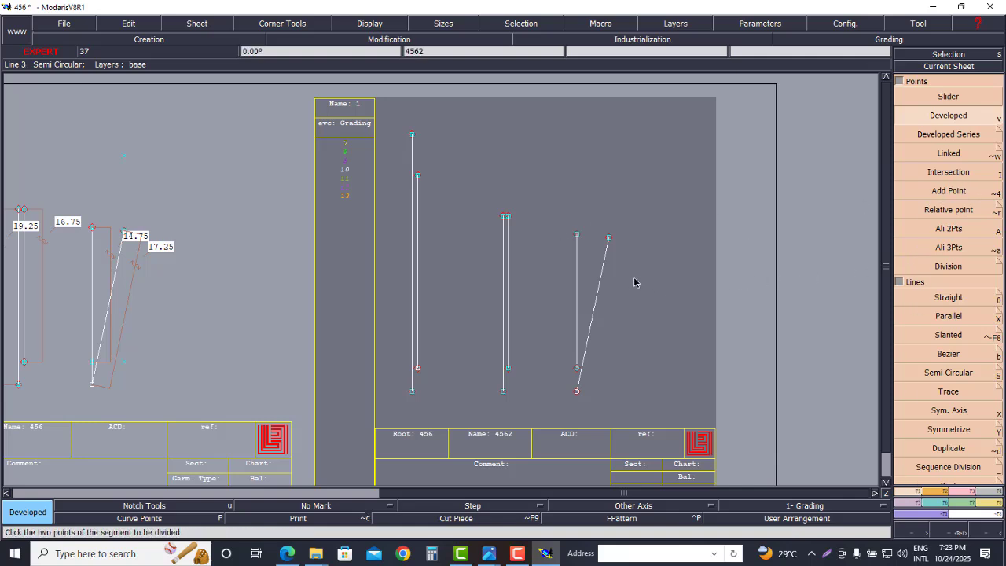
key(0)
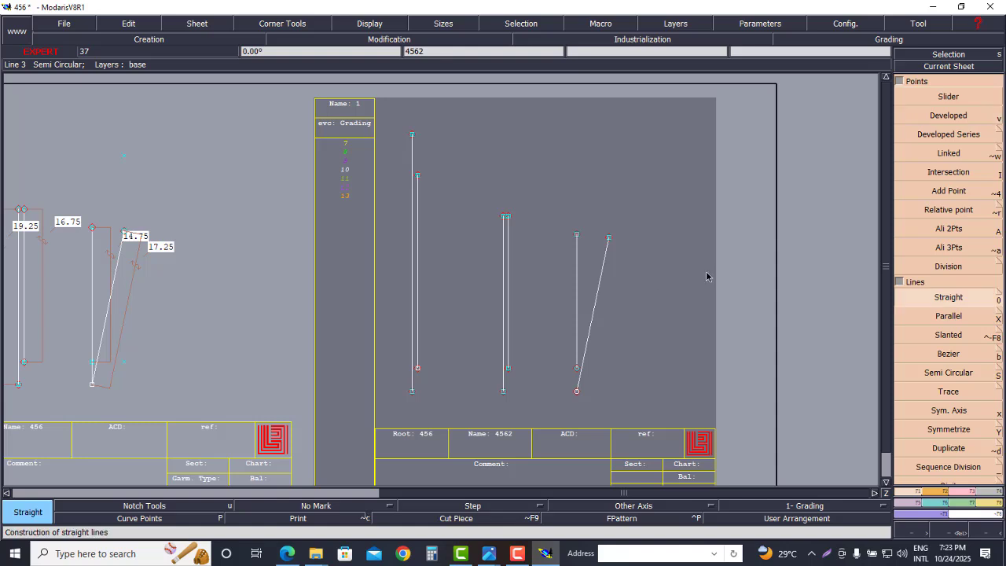
click(506, 217)
click(380, 203)
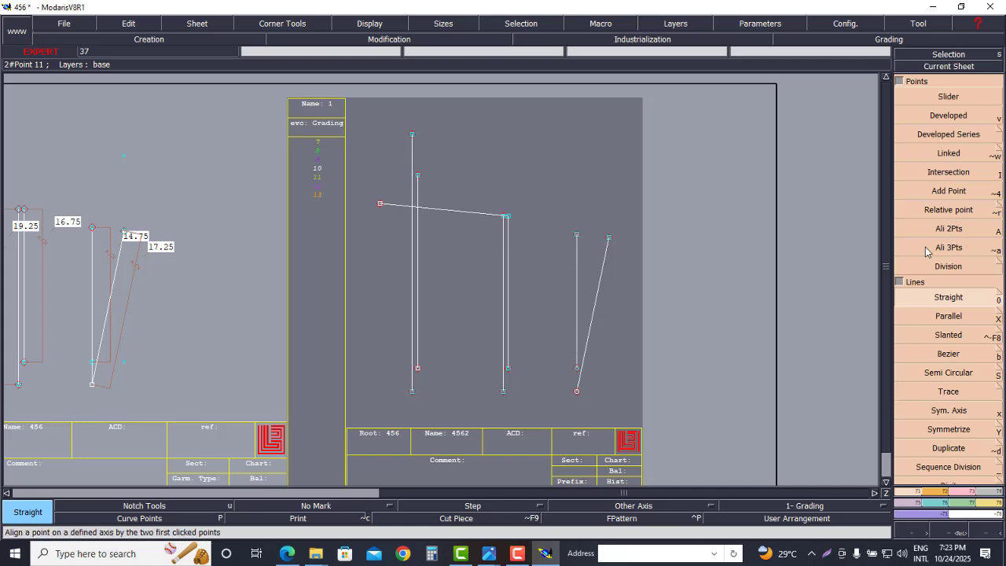
click(948, 229)
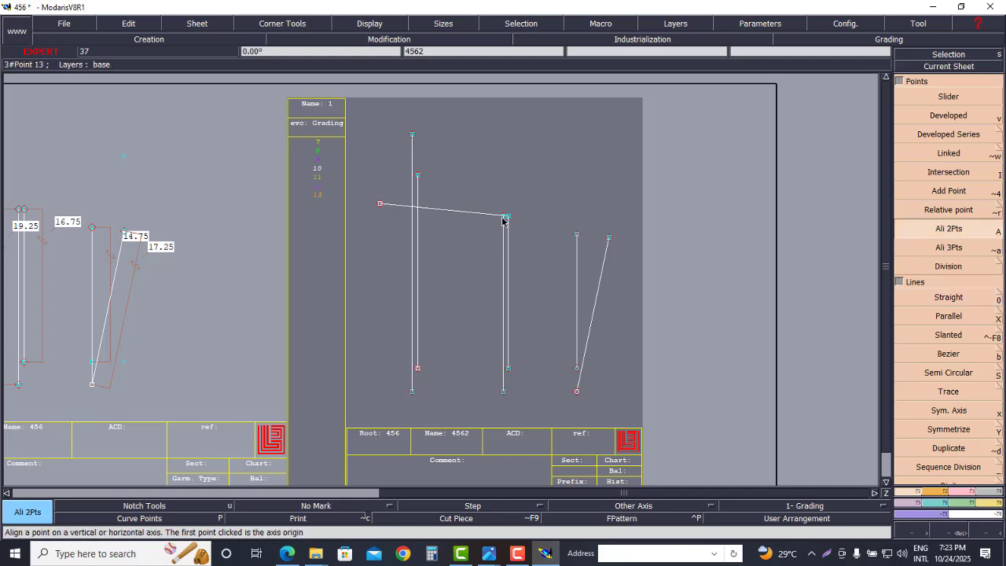
click(381, 203)
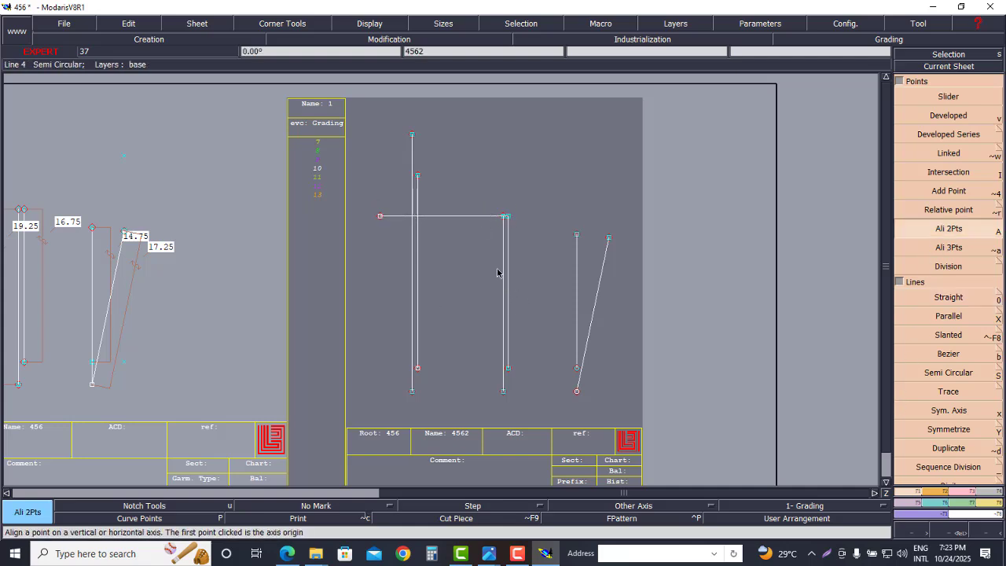
Try placing a developed point near the top of the shorter thigh line, and undo it
key(v)
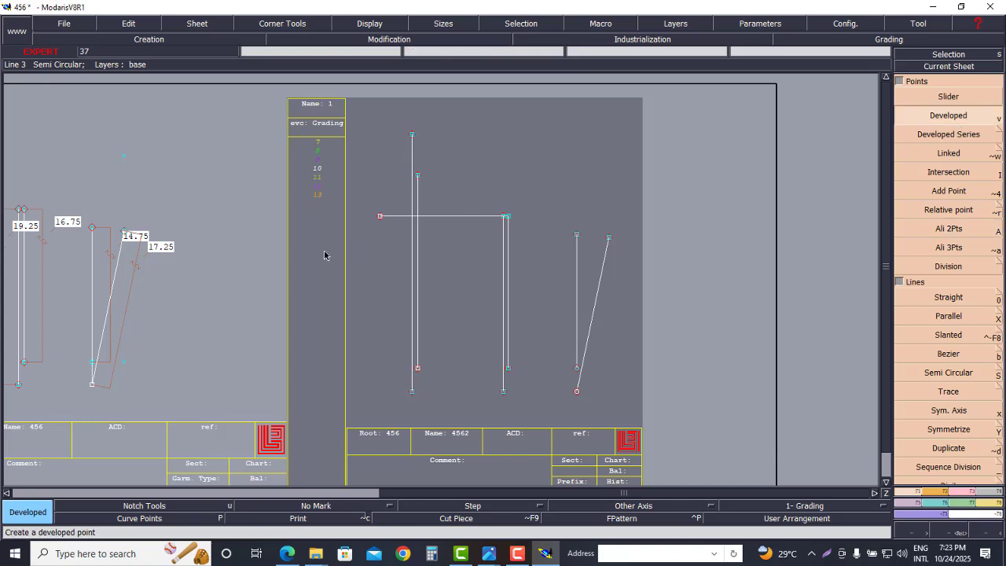
click(418, 218)
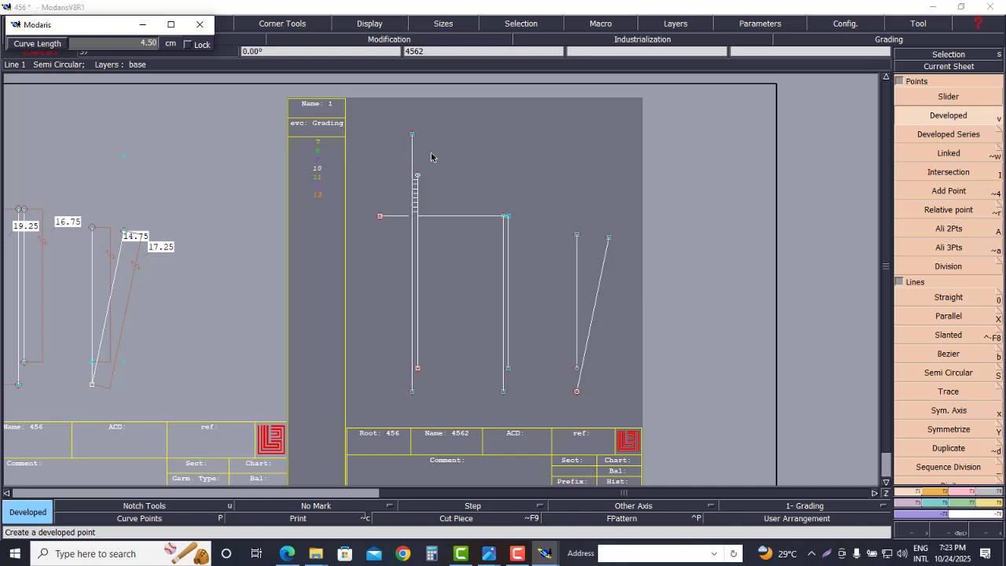
click(433, 193)
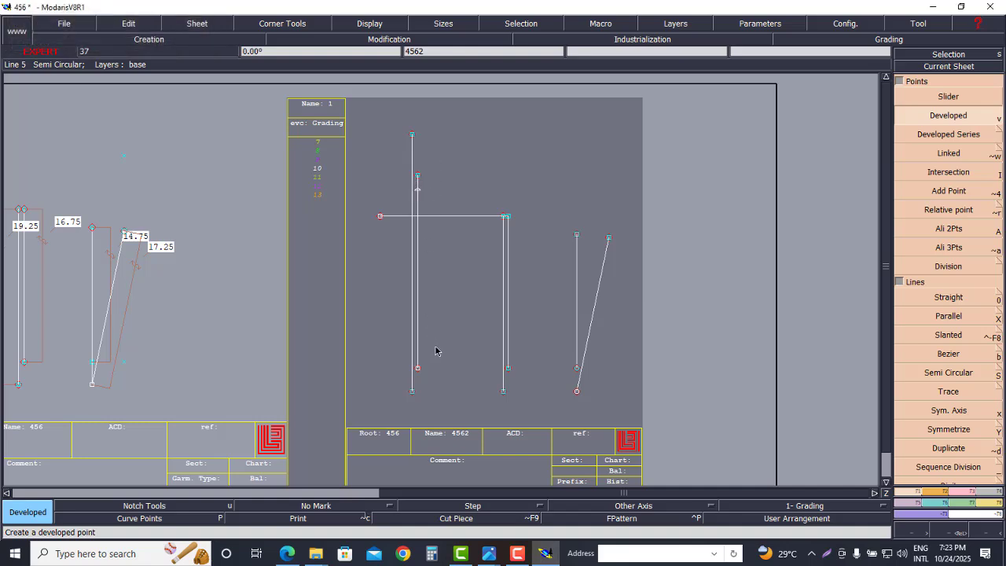
key(ctrl+z)
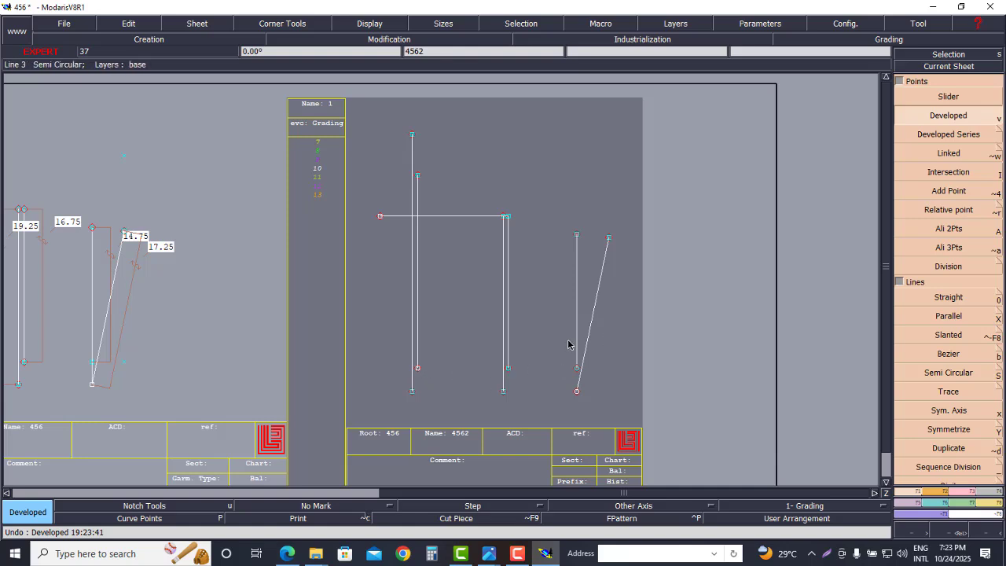
Delete the horizontal line running from the top of the hip lines across the thigh lines
key(Delete)
click(393, 216)
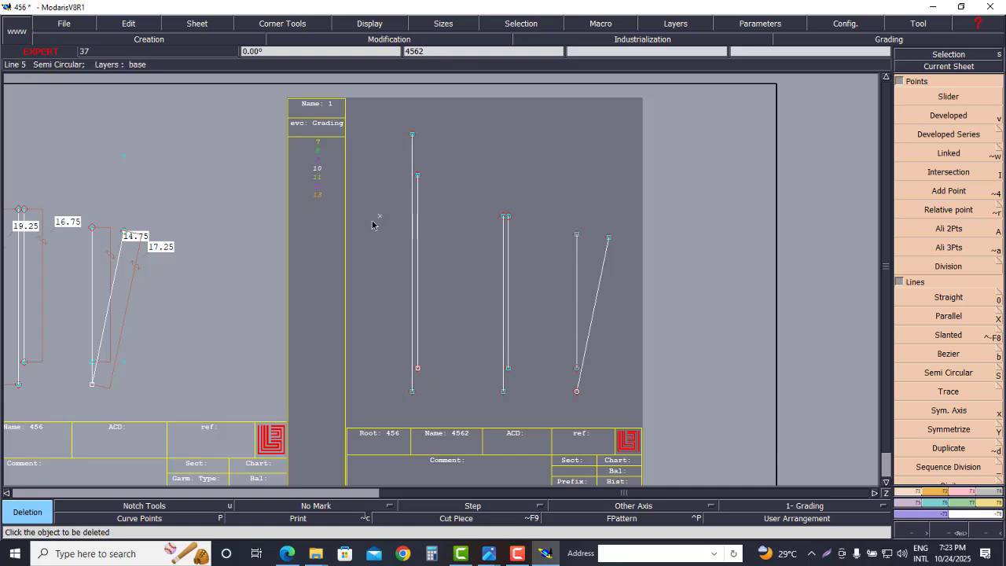
scroll(480, 227, up, 2)
scroll(480, 227, down, 3)
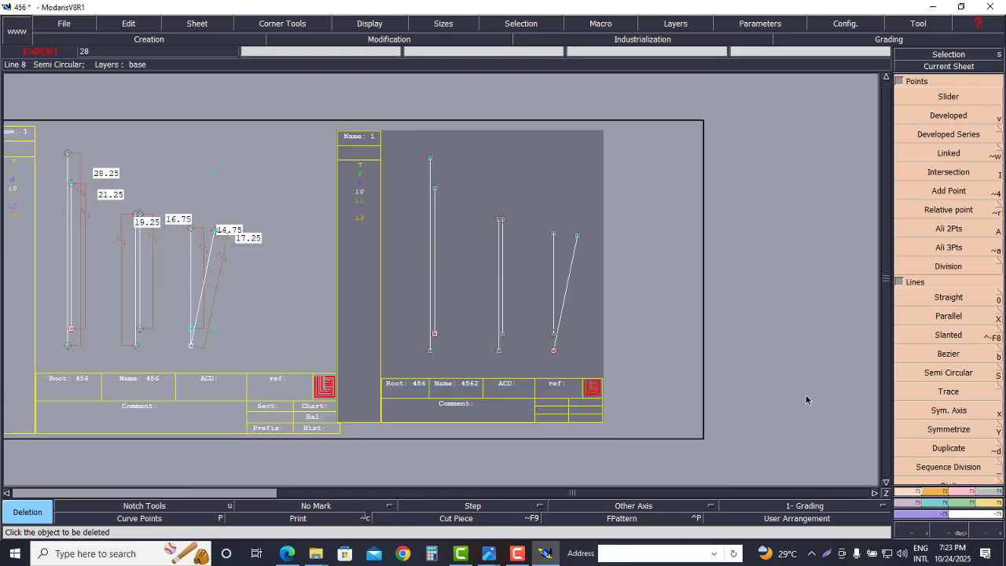
Try moving the shorter hip line straight up by 1.5 cm, and undo the move
click(970, 493)
click(943, 118)
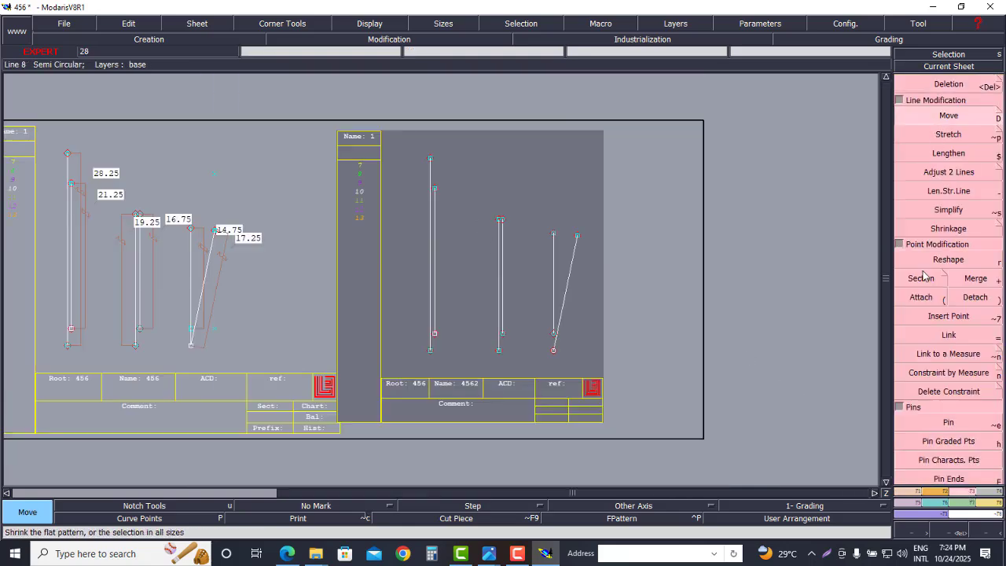
click(502, 251)
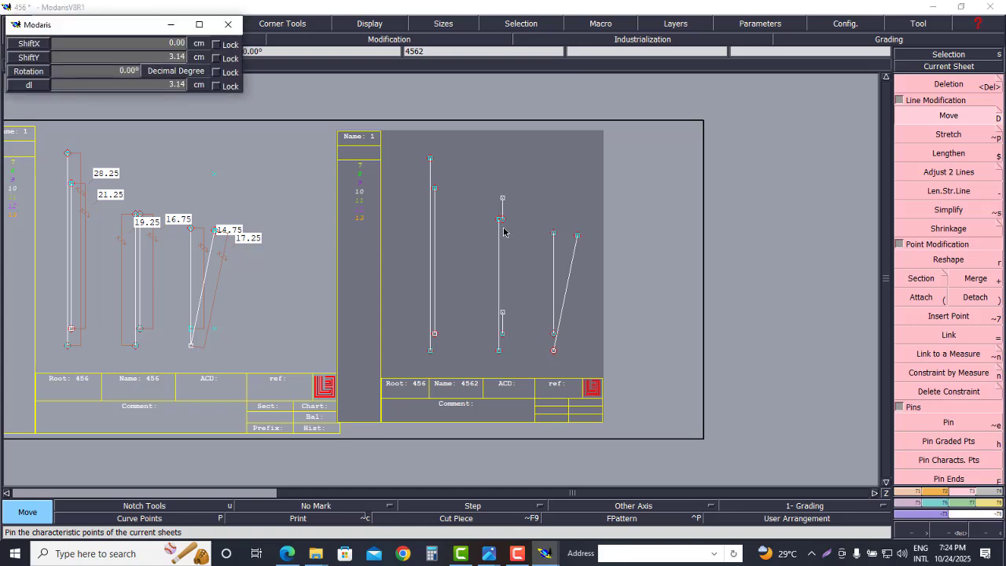
key(Down)
key(Down)
text(1.5)
key(Return)
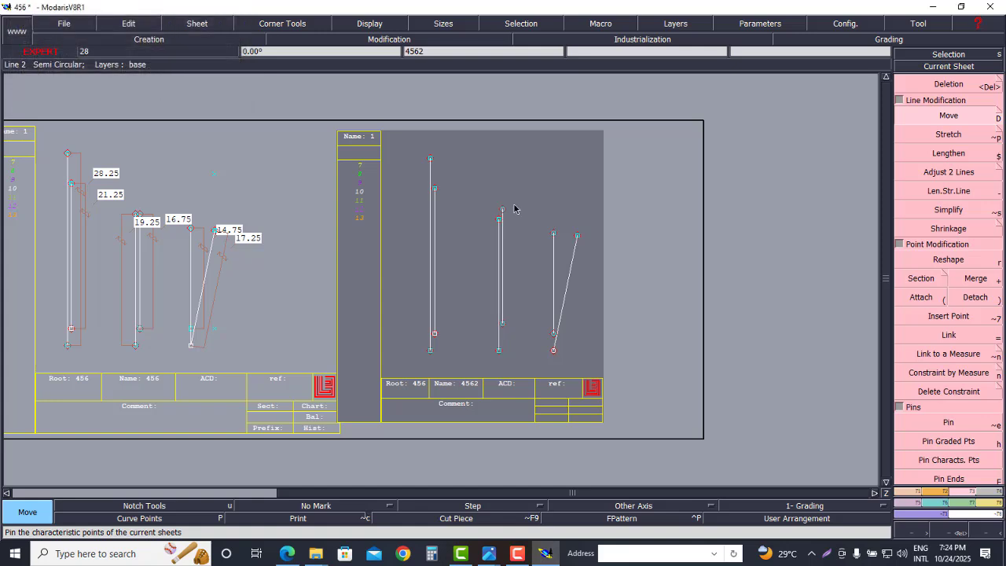
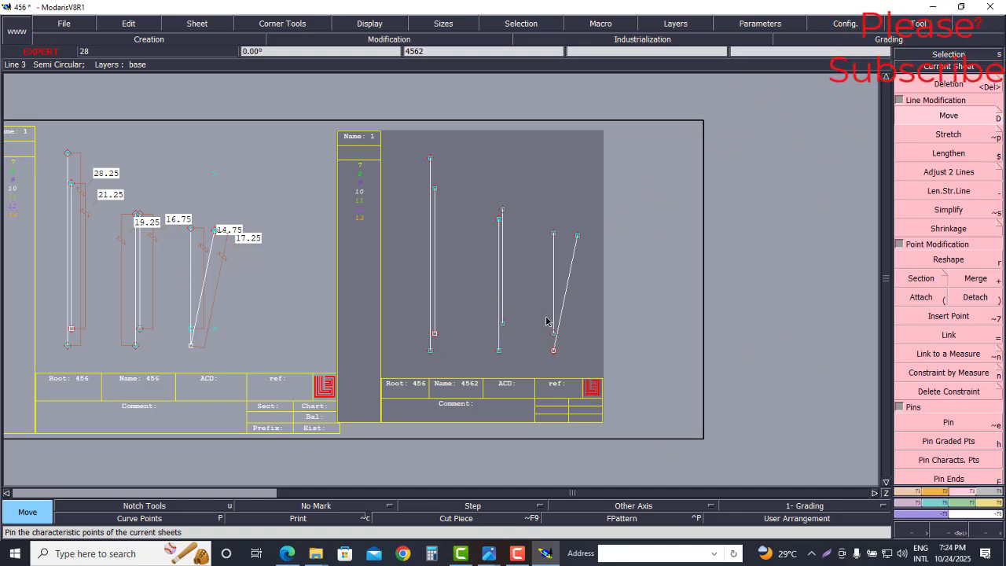
click(546, 317)
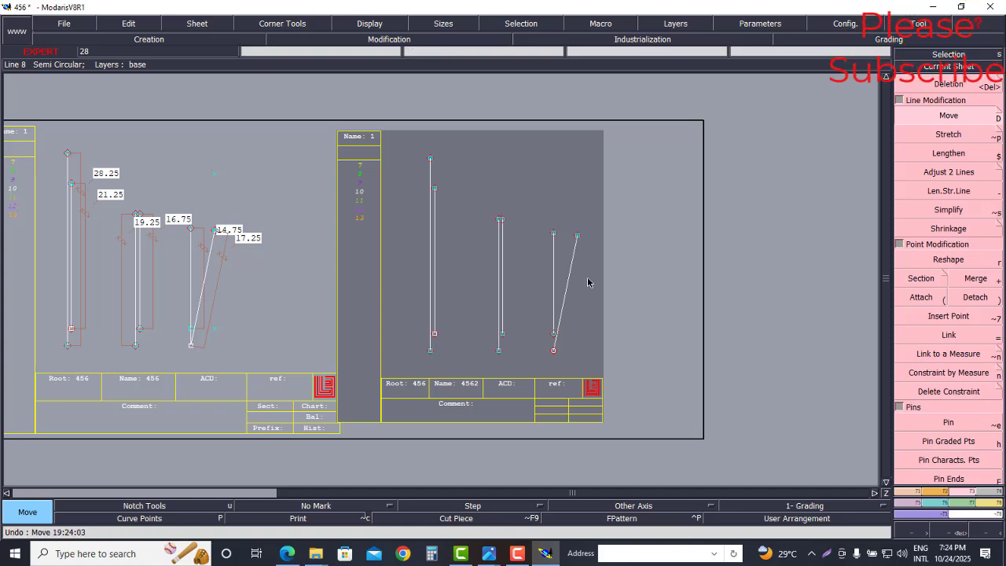
Move the shorter hip line straight down by 0.5 cm
click(503, 270)
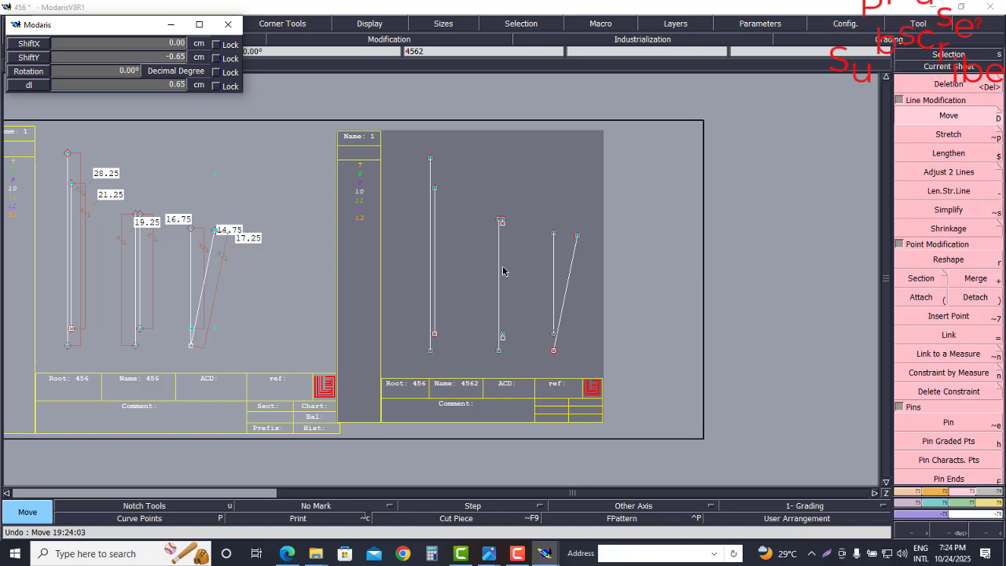
text(-.)
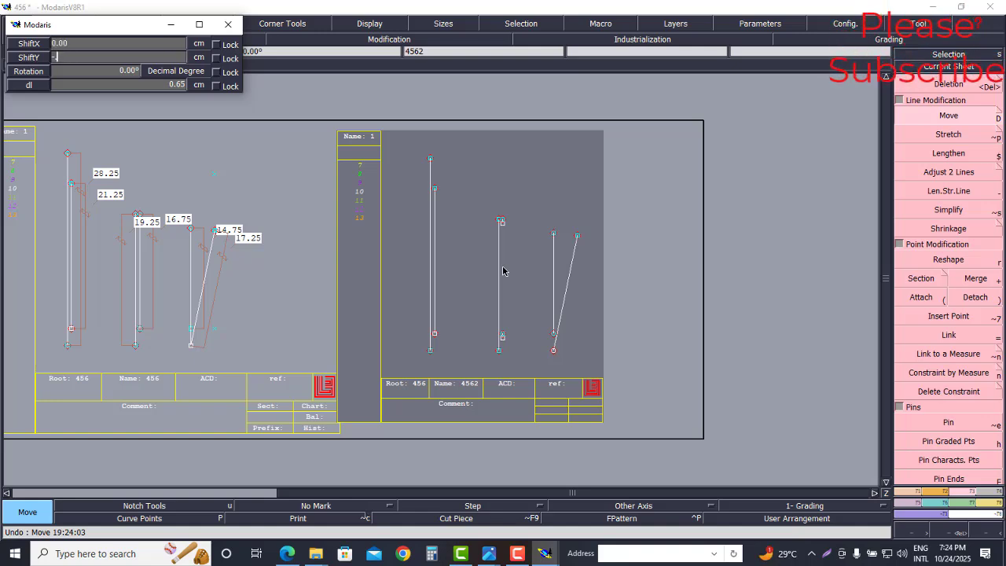
text(5)
key(Return)
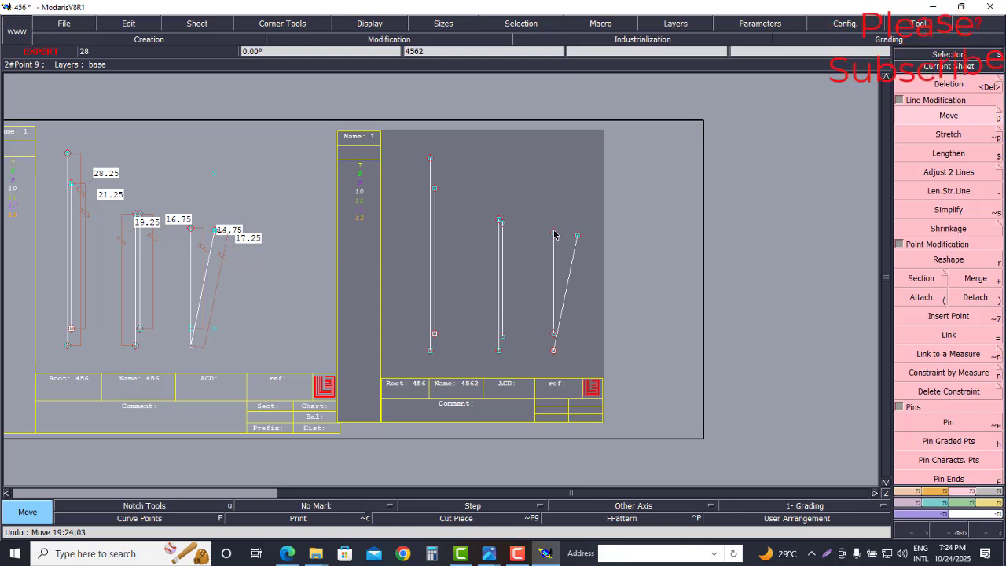
Draw a straight line from the top of the shorter hip line past the waist lines and align its end point horizontally
click(907, 492)
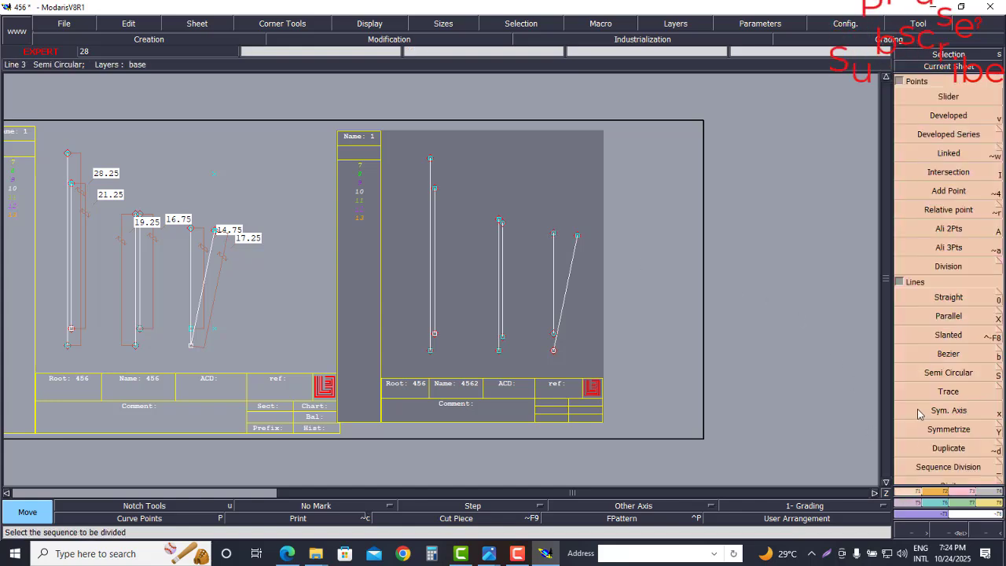
click(947, 297)
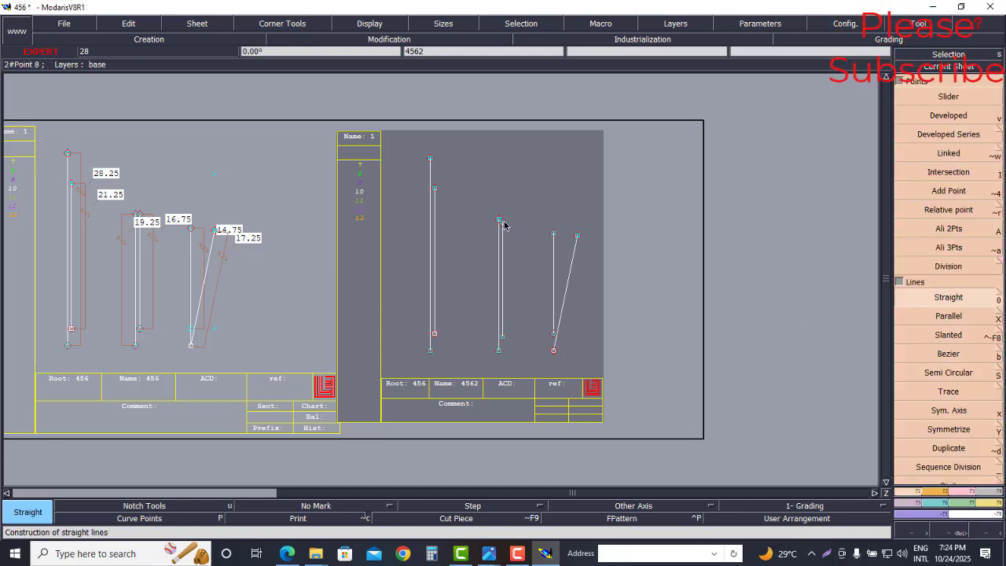
click(501, 221)
click(639, 224)
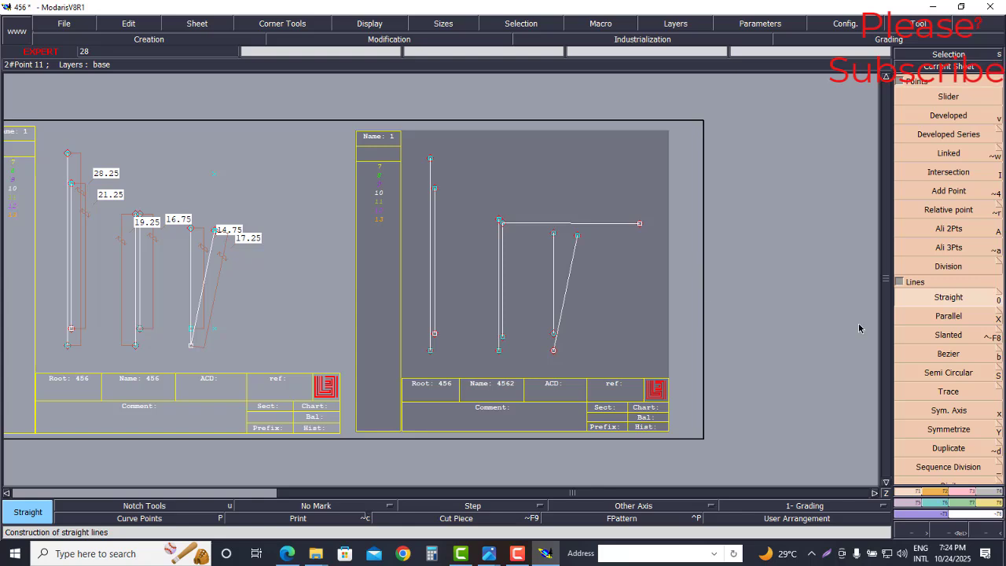
click(949, 229)
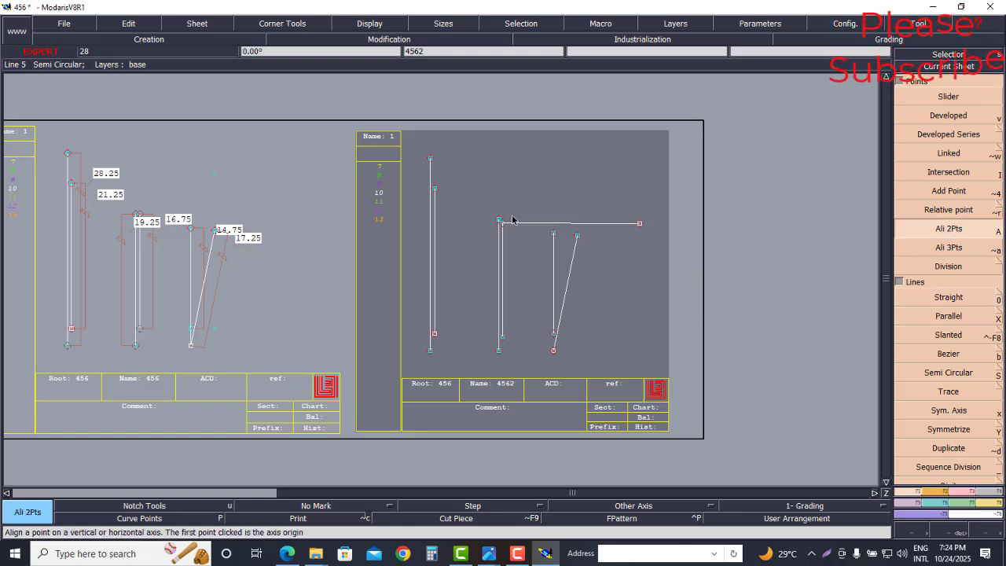
click(504, 226)
click(639, 223)
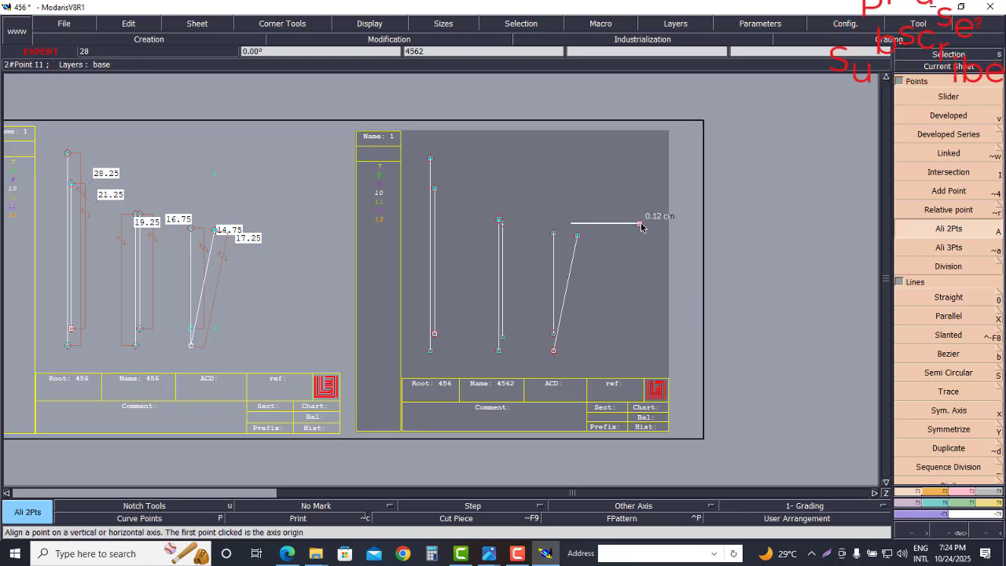
Place a developed point on the shorter thigh line with a curve length of -5 cm from its top, and insert it into the line
scroll(555, 227, up, 2)
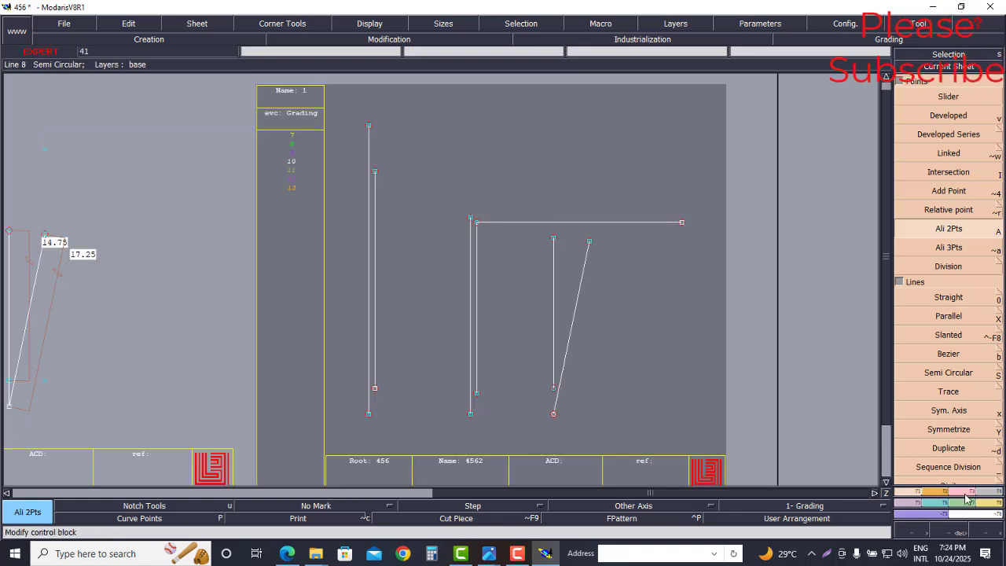
scroll(978, 253, down, 5)
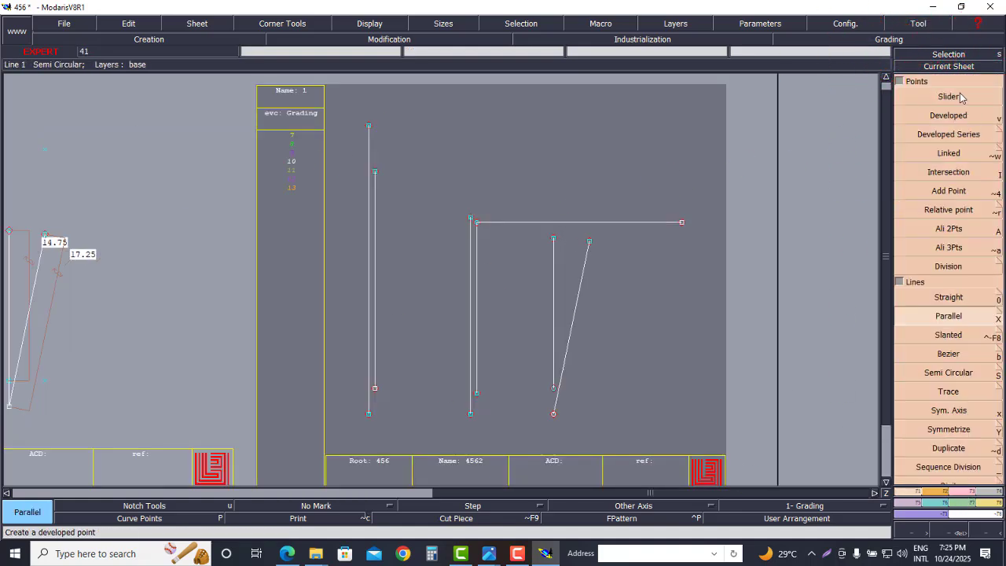
click(944, 117)
click(376, 172)
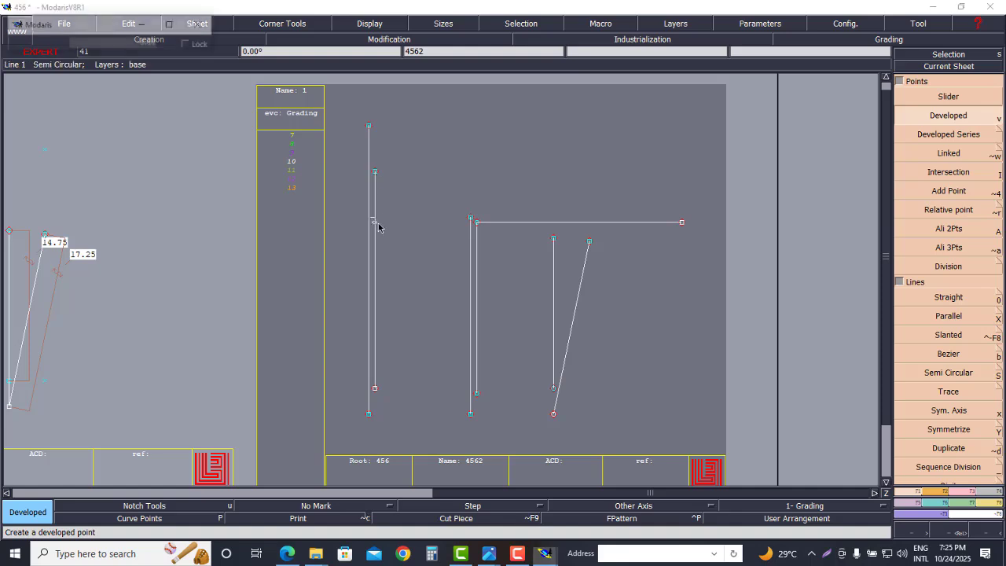
key(BackSpace)
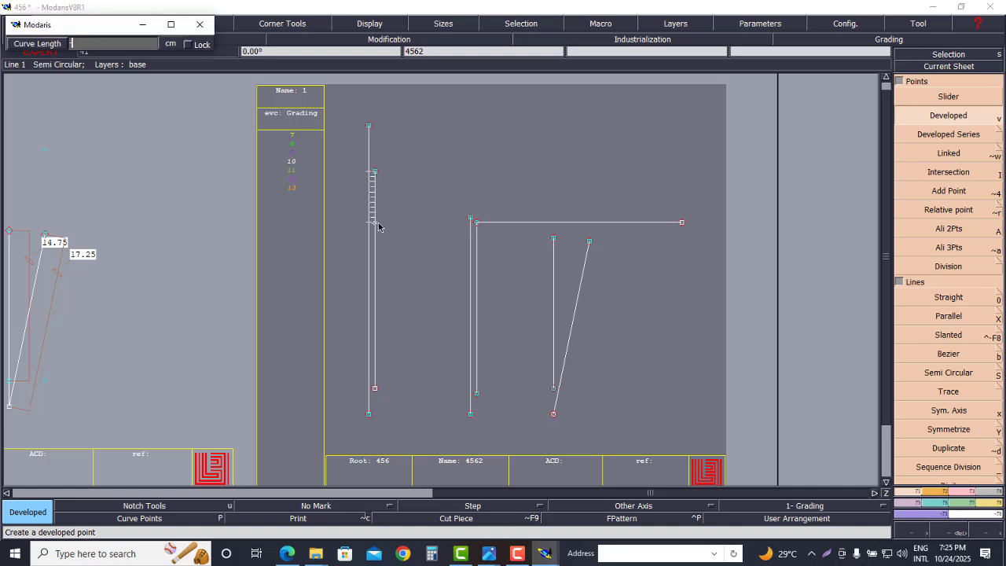
text(-5)
key(Return)
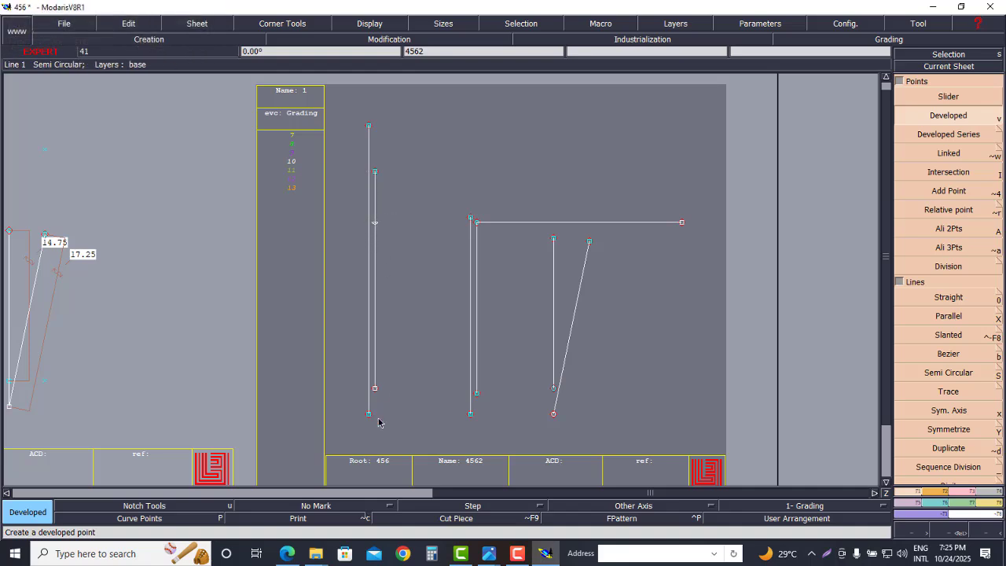
click(962, 491)
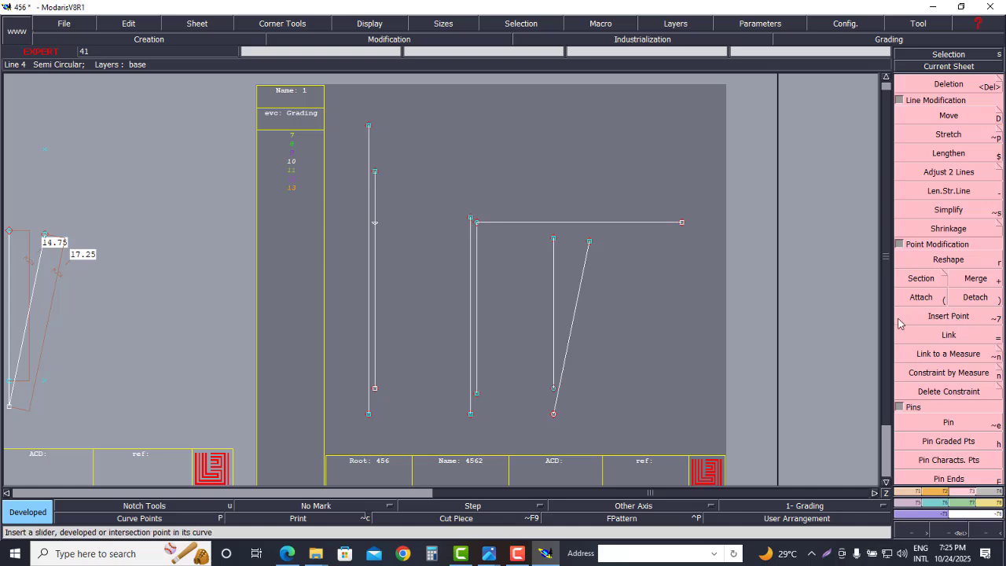
click(949, 315)
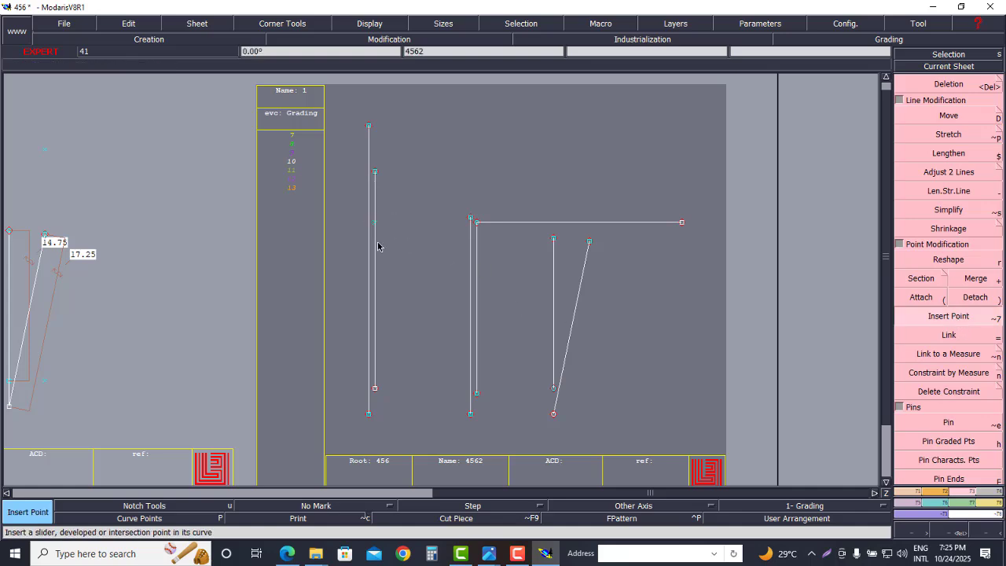
Divide the segment between the inserted point and the lower end of the shorter thigh line into 2 parts
click(904, 493)
click(948, 266)
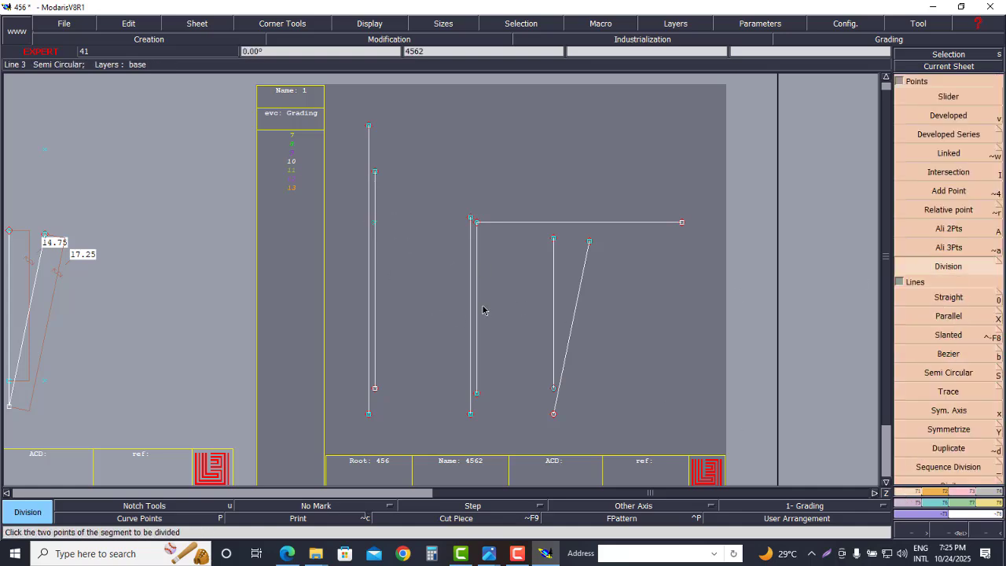
click(374, 227)
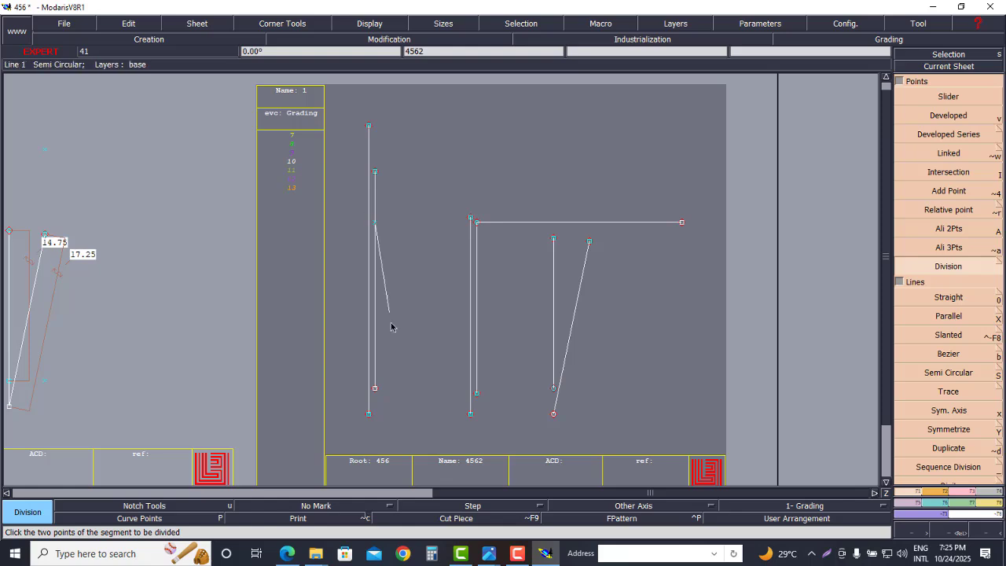
click(374, 389)
text(2)
key(Return)
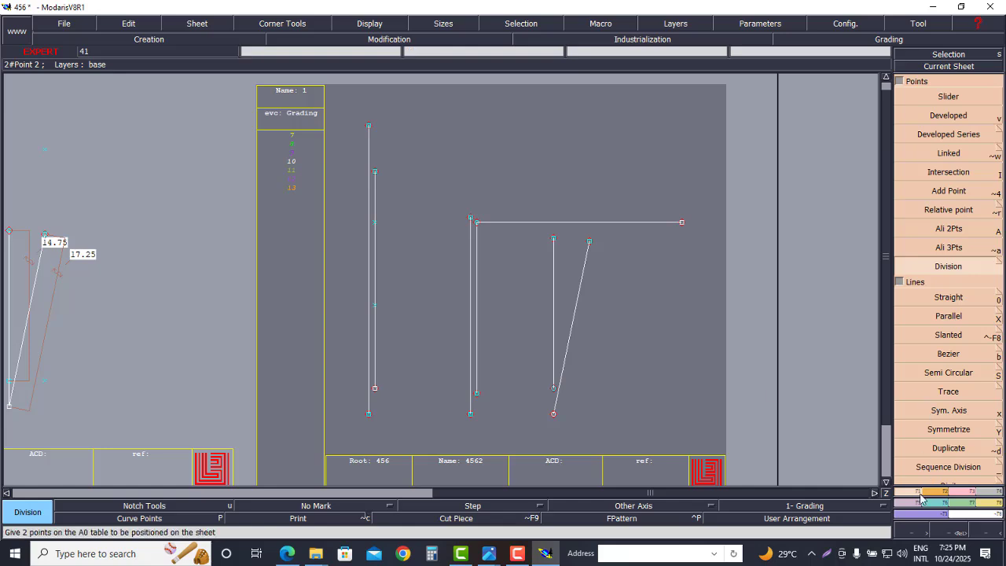
Delete the horizontal line that starts at the top of the shorter hip line
key(Delete)
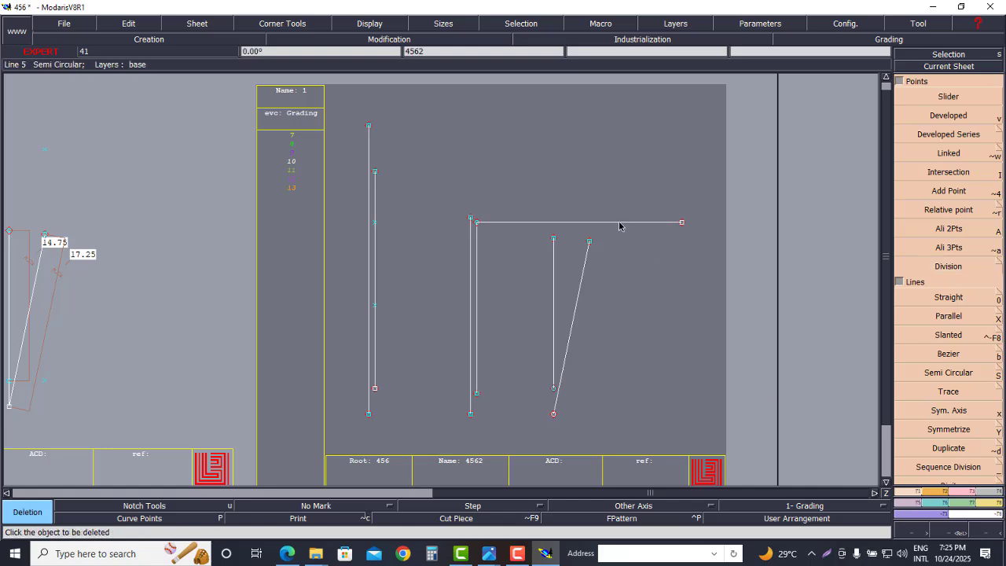
click(616, 224)
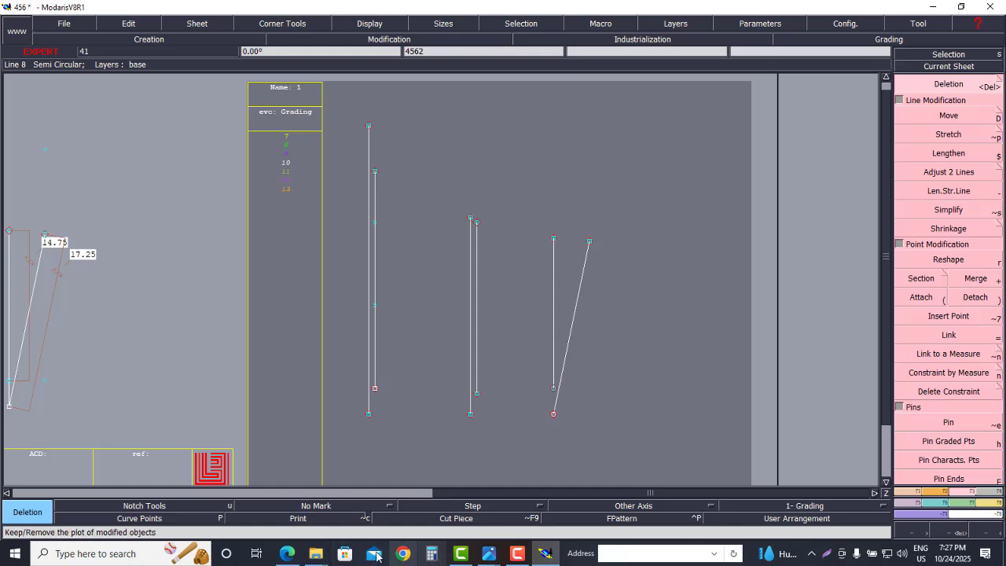
Switch to the PDF measurement report in Edge, look through the POM tables, and highlight the Size 4 outleg length from waist edge to hem
click(289, 553)
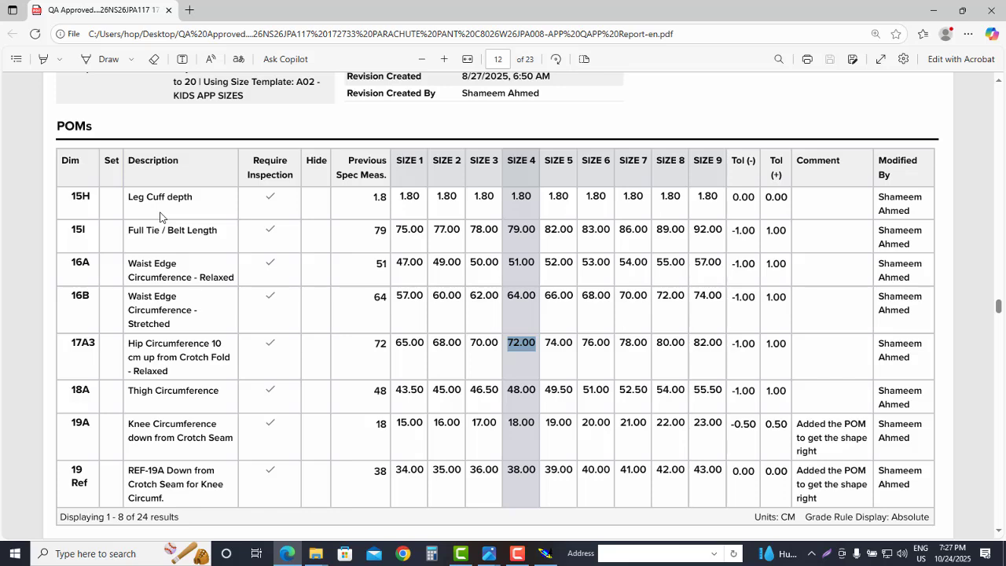
click(517, 553)
scroll(201, 349, down, 3)
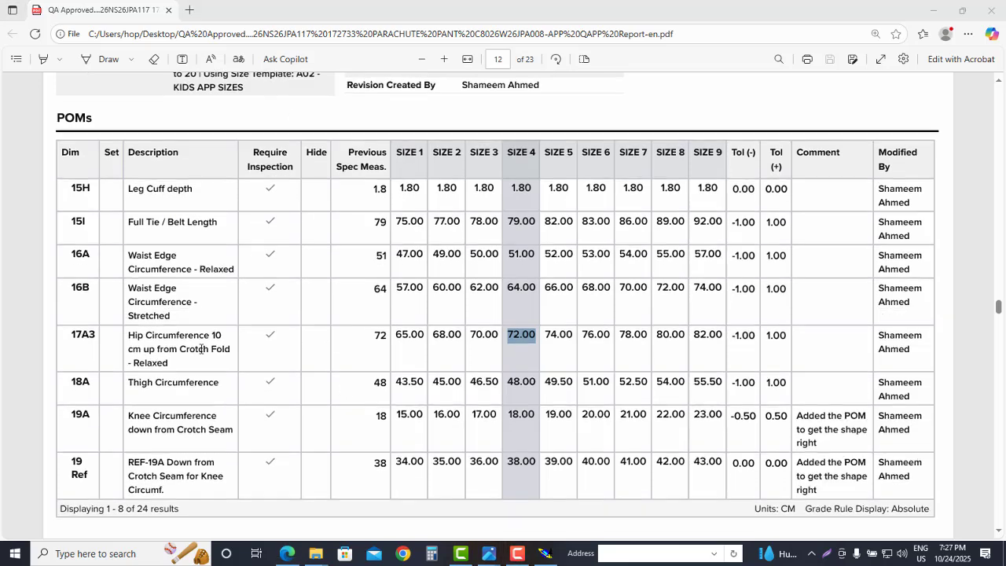
scroll(202, 349, down, 2)
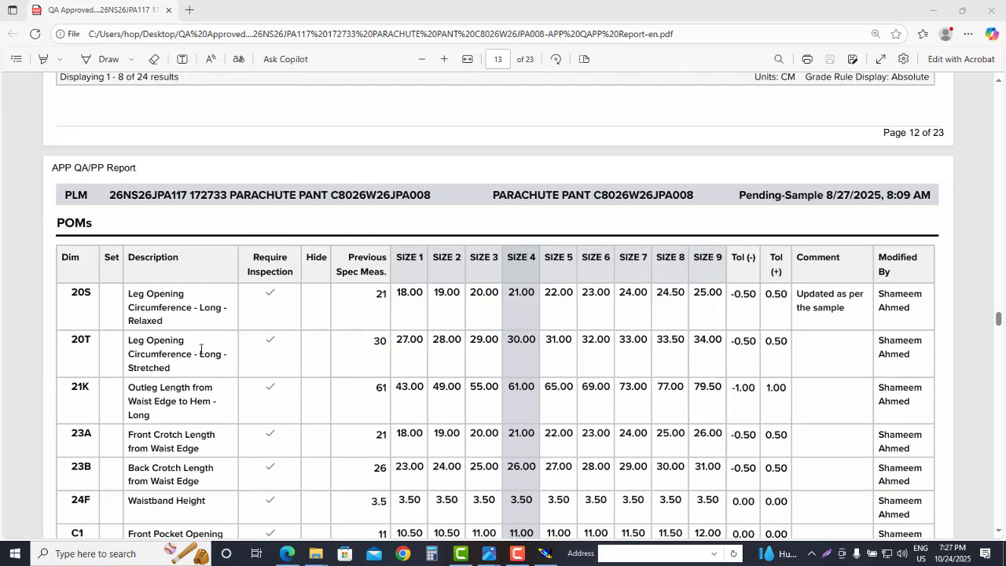
scroll(182, 330, down, 4)
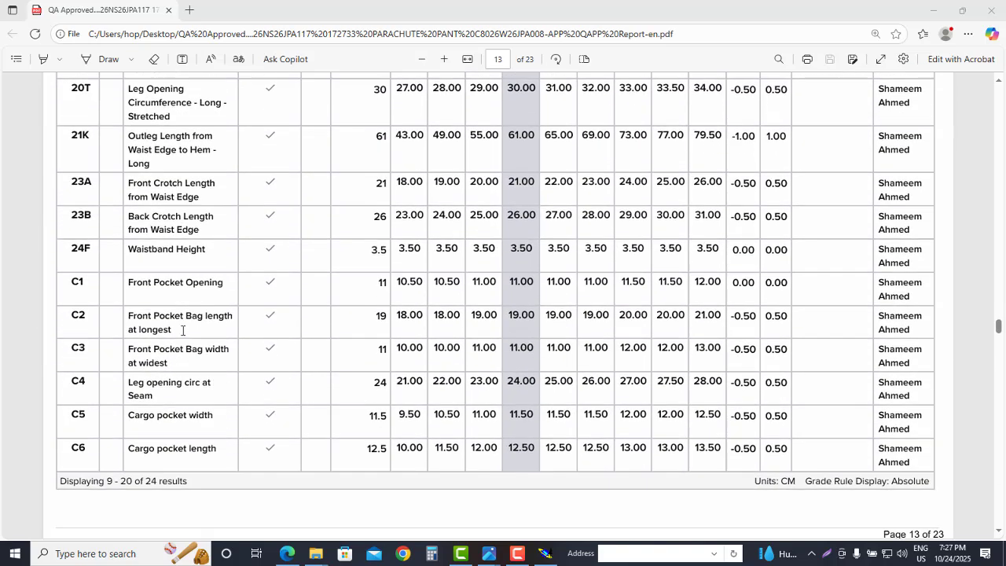
scroll(182, 330, down, 2)
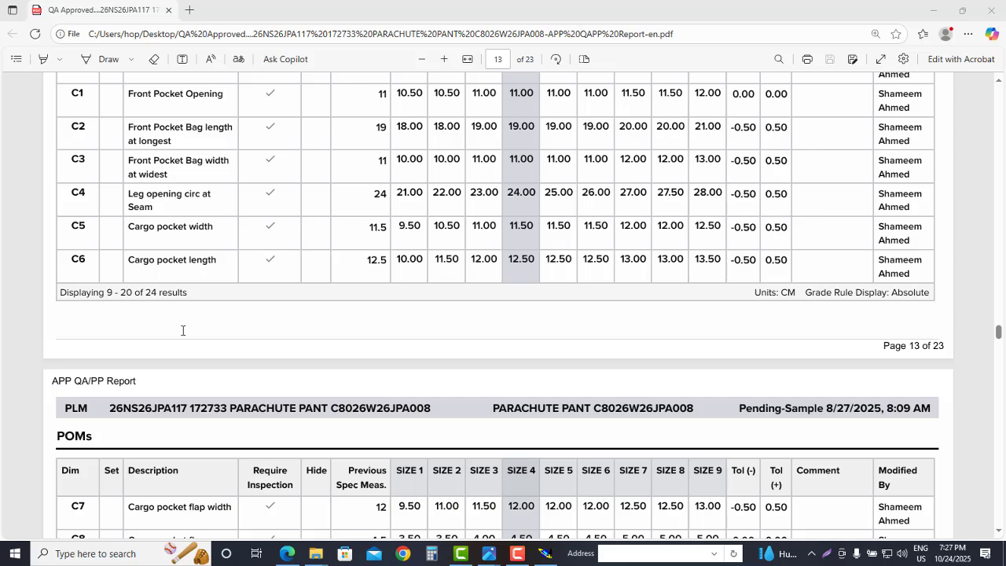
scroll(182, 330, down, 3)
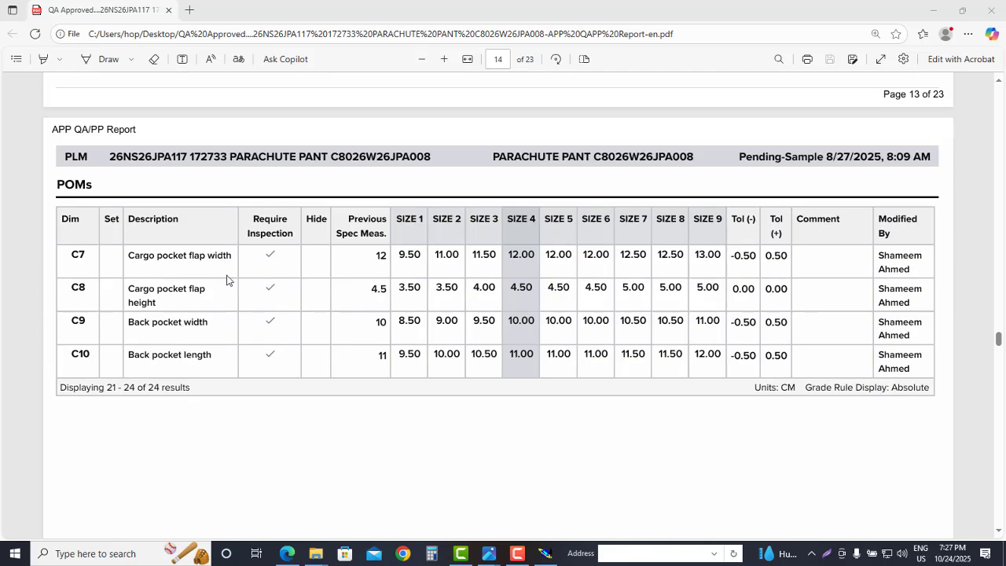
scroll(180, 349, up, 1)
scroll(180, 349, up, 2)
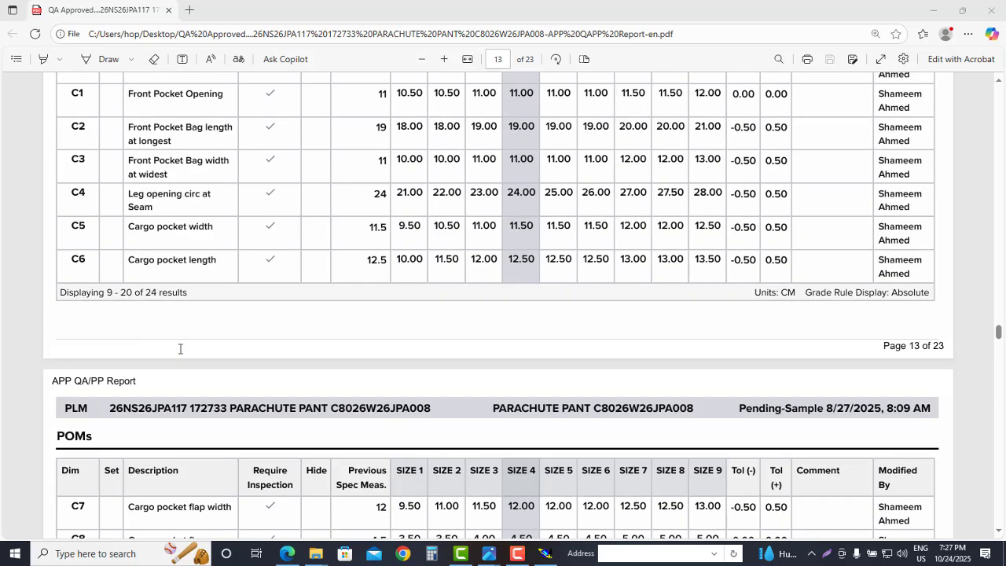
scroll(174, 330, up, 1)
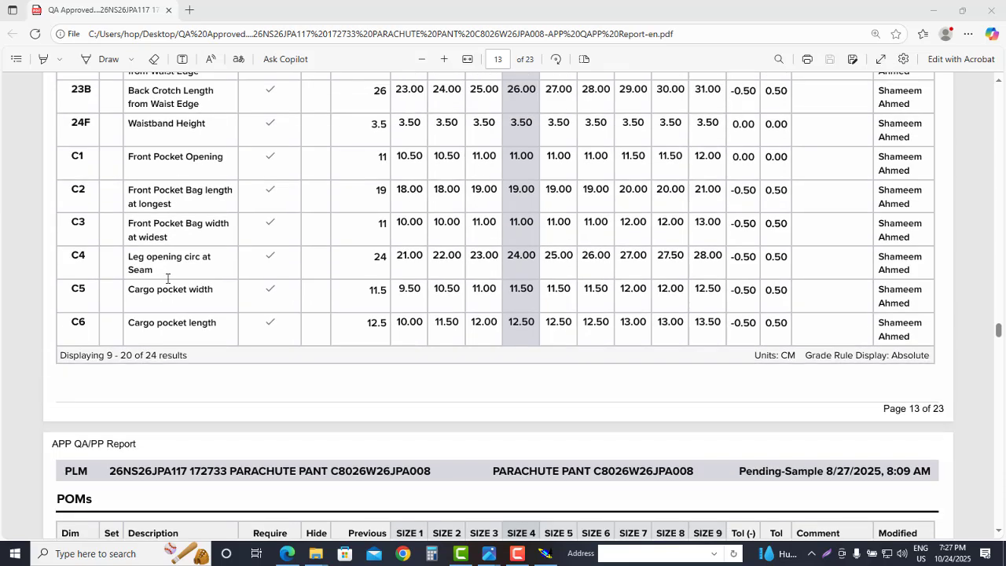
scroll(168, 268, up, 2)
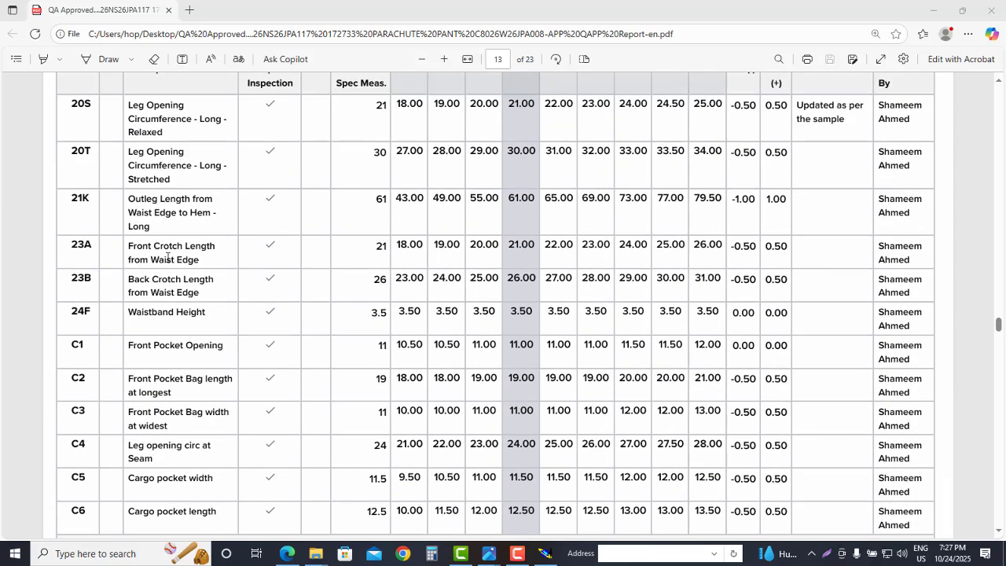
scroll(167, 256, up, 2)
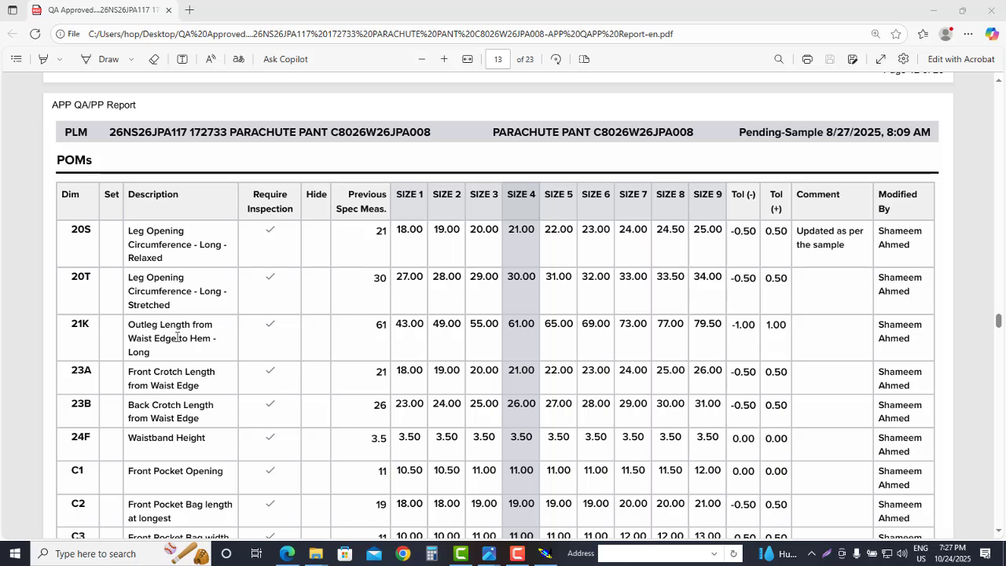
double_click(526, 322)
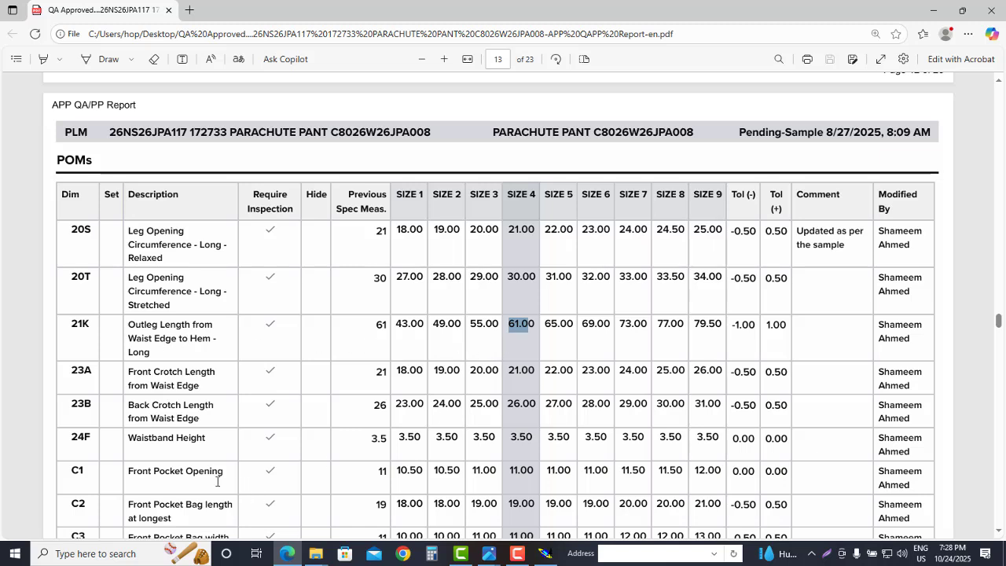
Calculate the Size 4 outleg length minus the front crotch length, 61 - 21, in the Calculator
scroll(185, 478, down, 2)
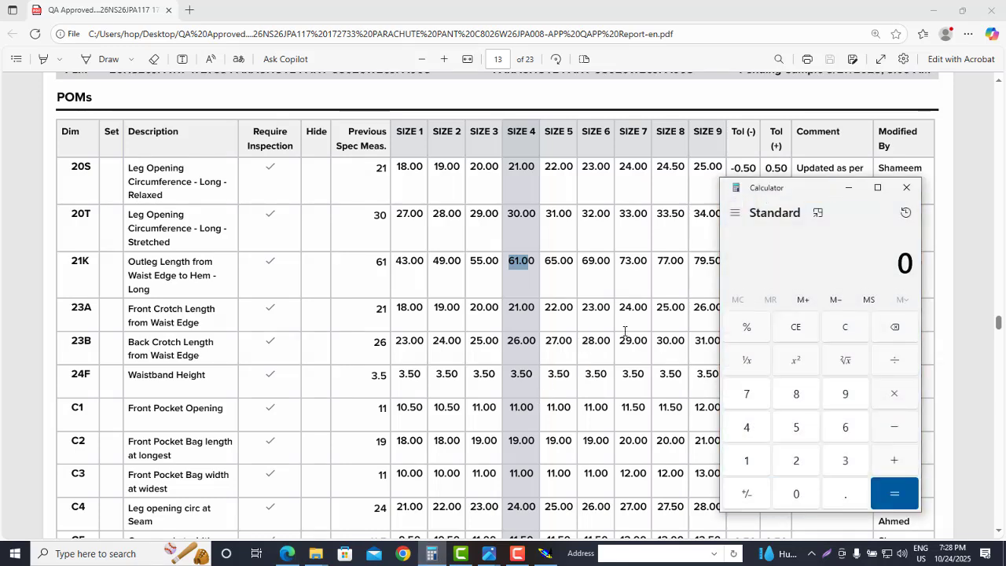
text(61 - 2)
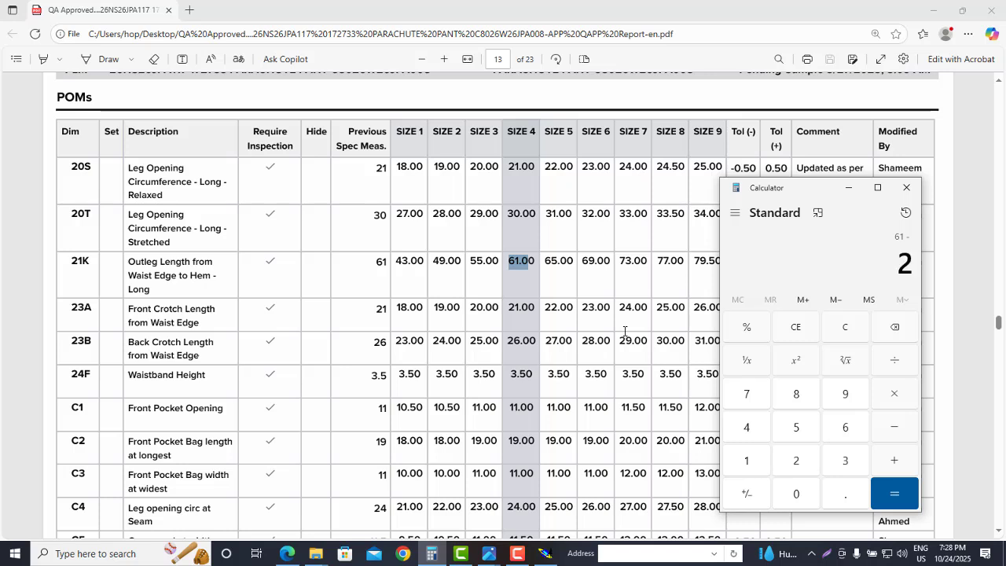
text(1)
key(Return)
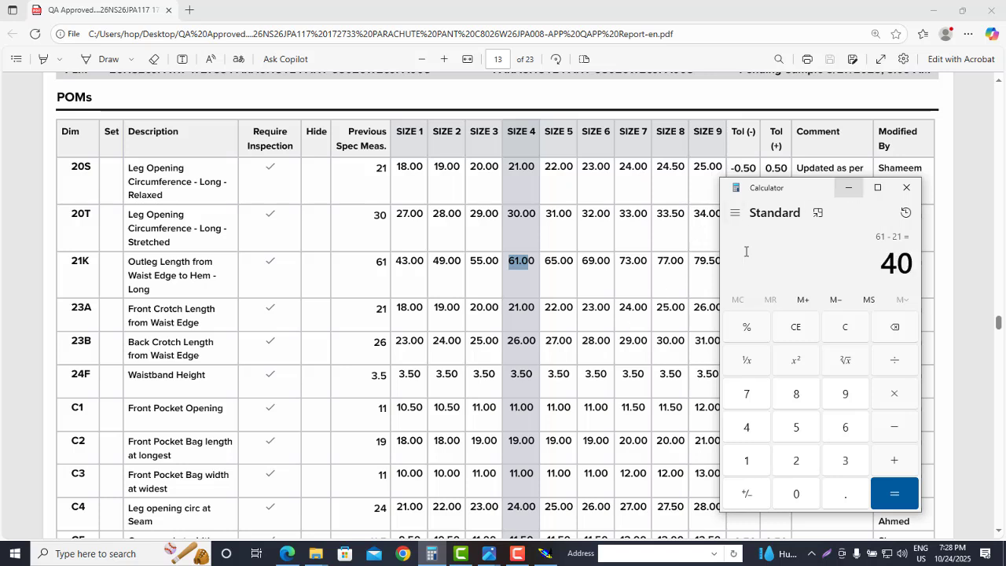
click(849, 187)
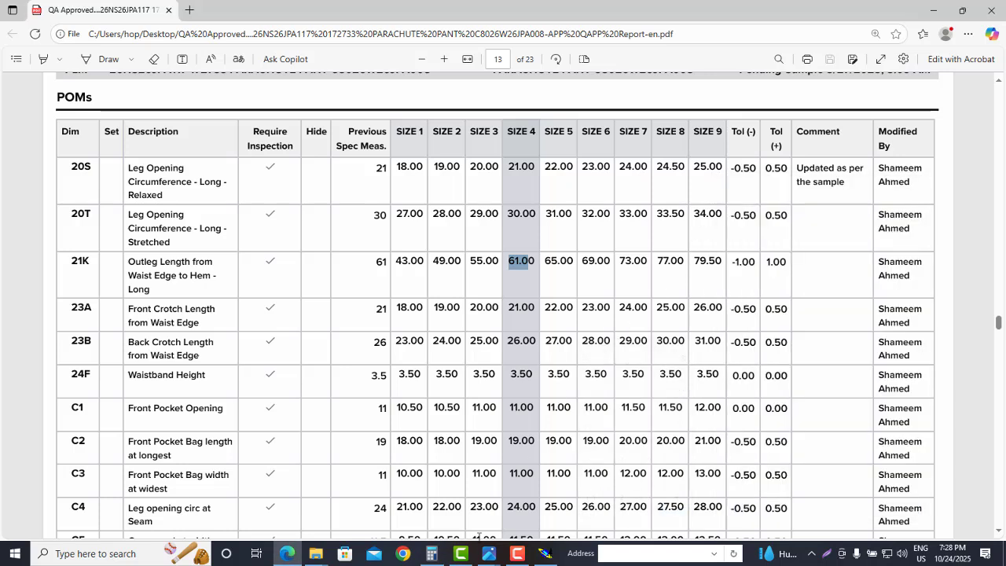
Switch to Modaris, try drawing a straight line from the division point on the shorter thigh line with dx 40 cm and dy 0, and undo it
click(544, 553)
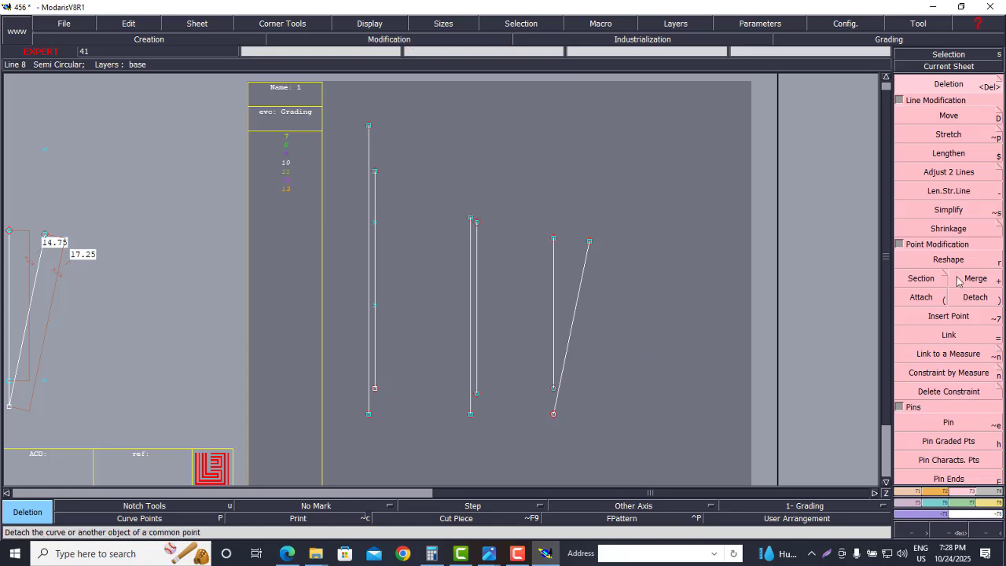
click(910, 491)
click(945, 297)
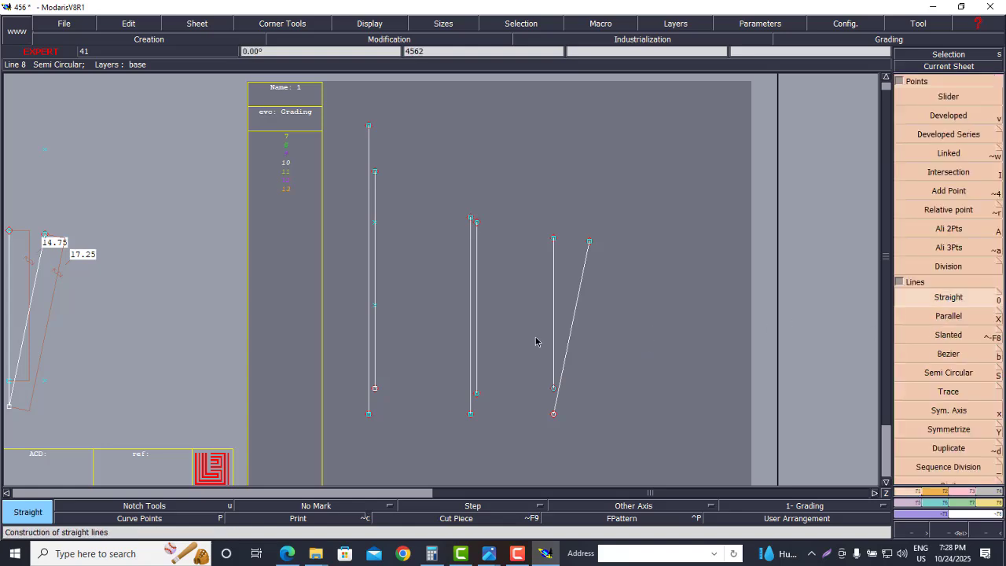
click(371, 309)
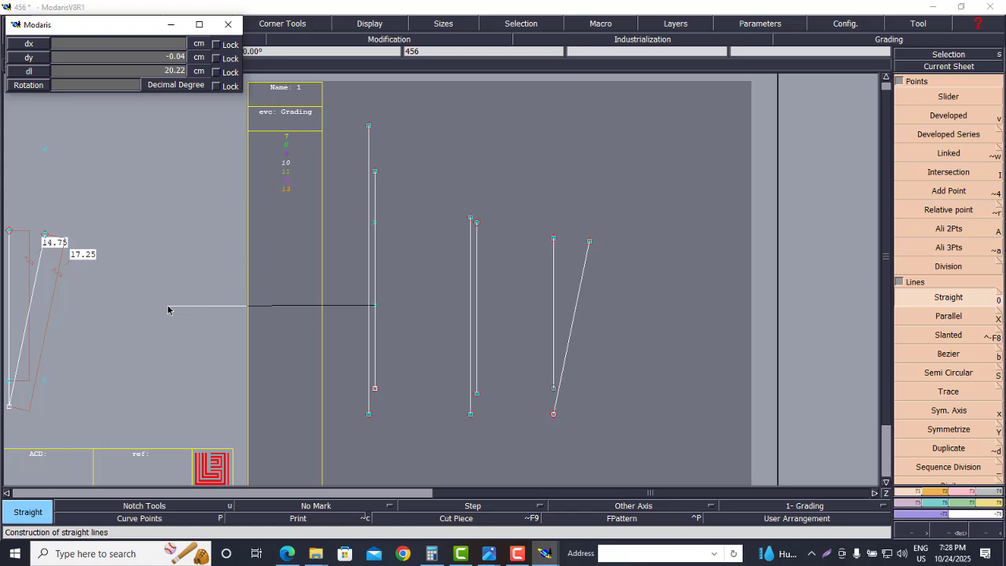
text(17.2540)
key(Tab)
text(0)
key(Return)
key(ctrl+z)
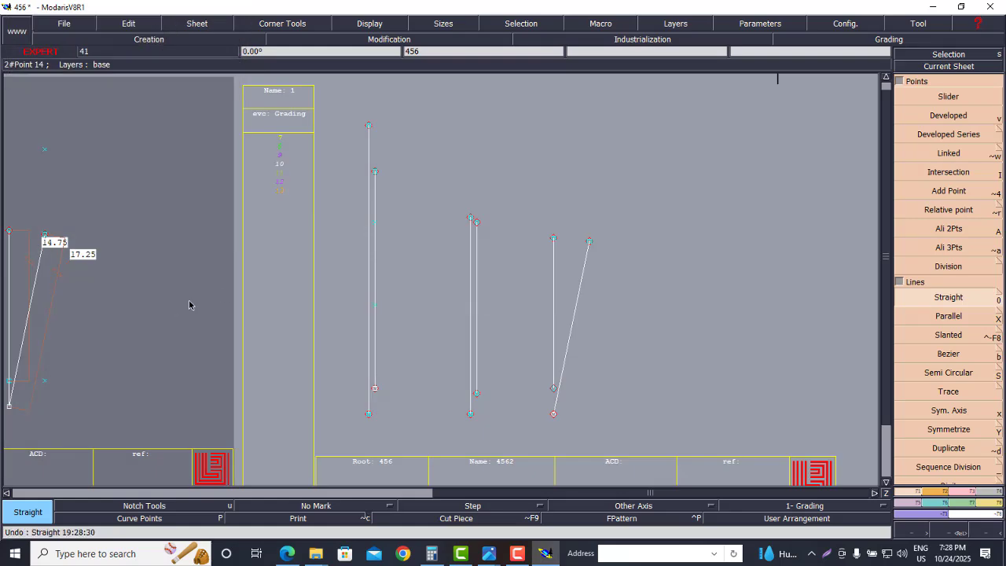
Draw a straight line from the division point on the shorter thigh line with dx -40 cm and dy 0
click(375, 309)
key(Down)
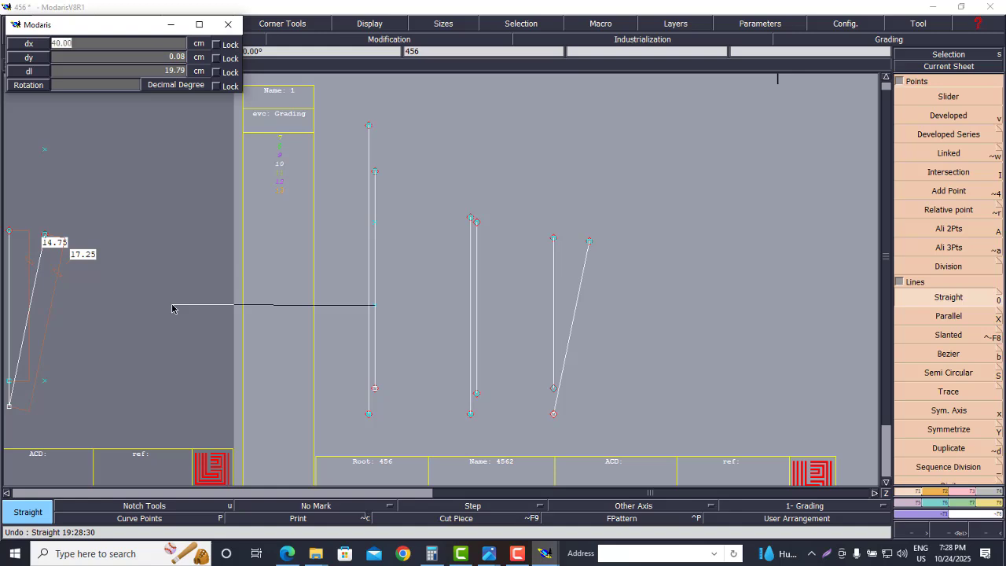
key(BackSpace)
text(-40)
key(Down)
text(0)
key(Return)
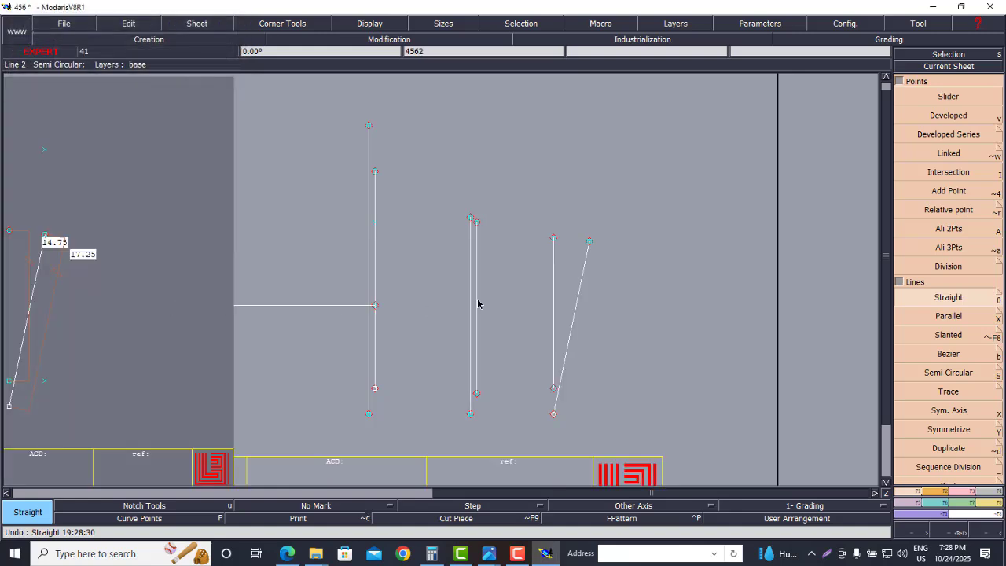
scroll(477, 303, down, 3)
scroll(422, 306, up, 2)
scroll(462, 301, down, 3)
scroll(395, 316, up, 4)
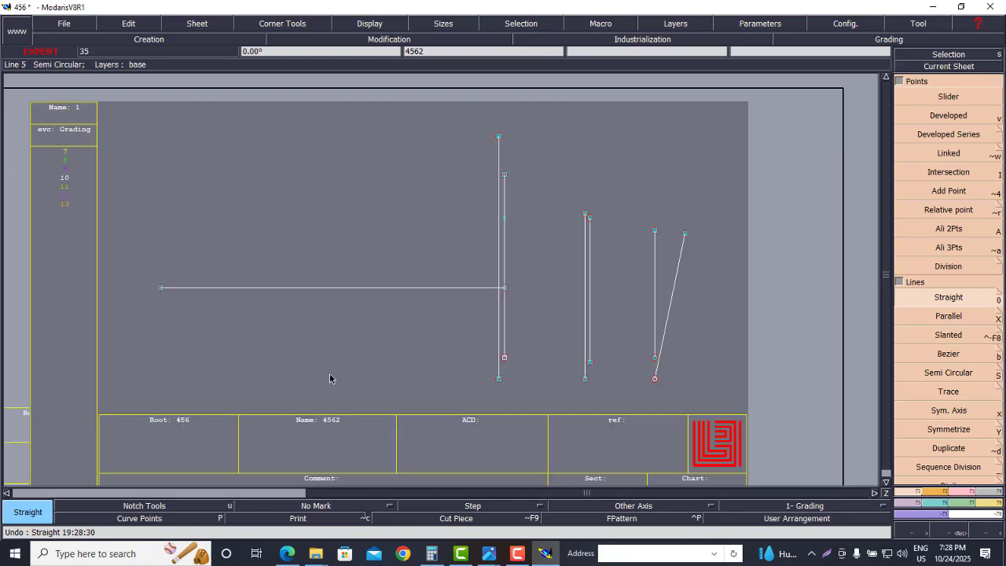
Check the PDF measurement report and examine the leg shape and hem cuff in the parachute pant design sketch 2.png
click(287, 554)
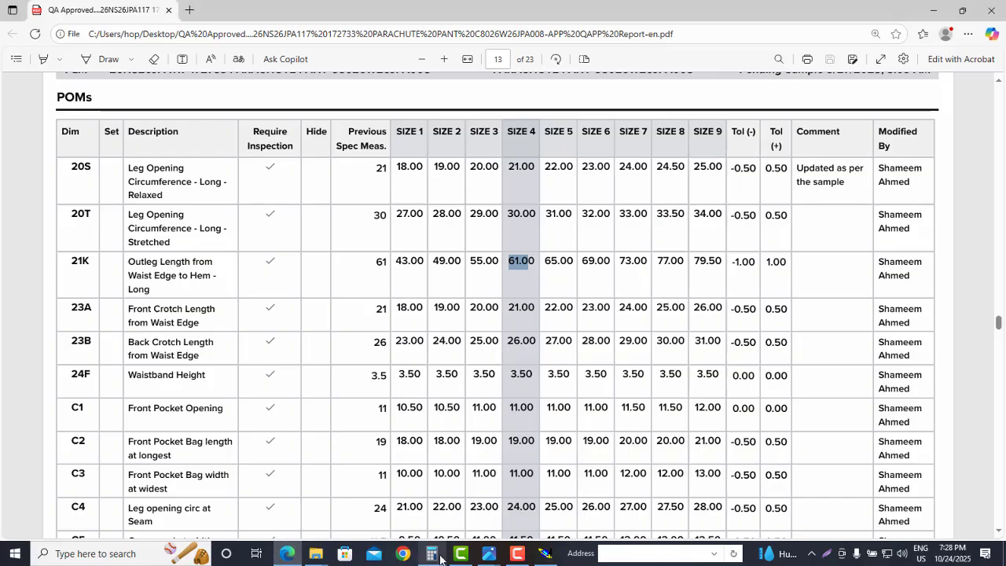
mouse_move(424, 554)
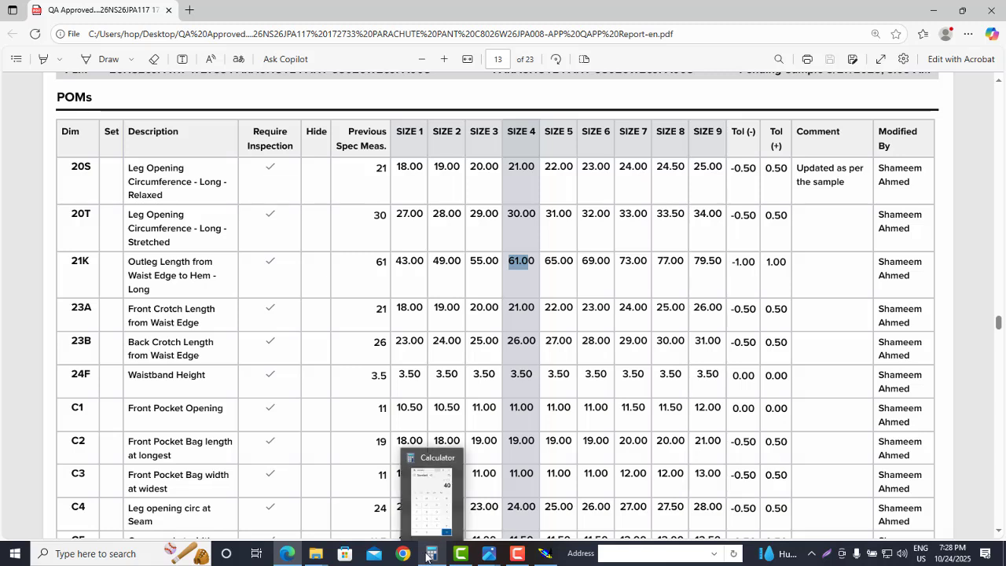
click(933, 10)
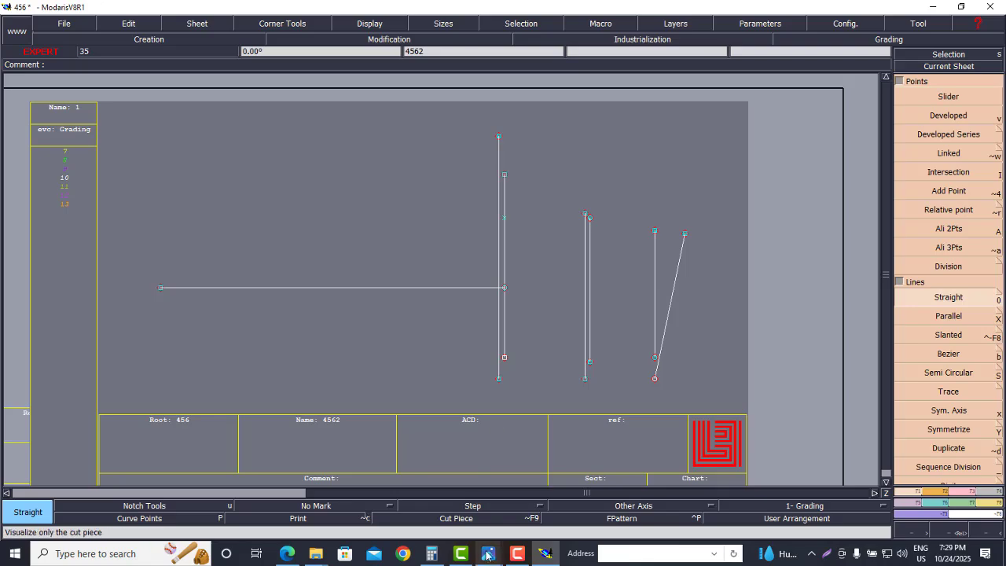
mouse_move(489, 553)
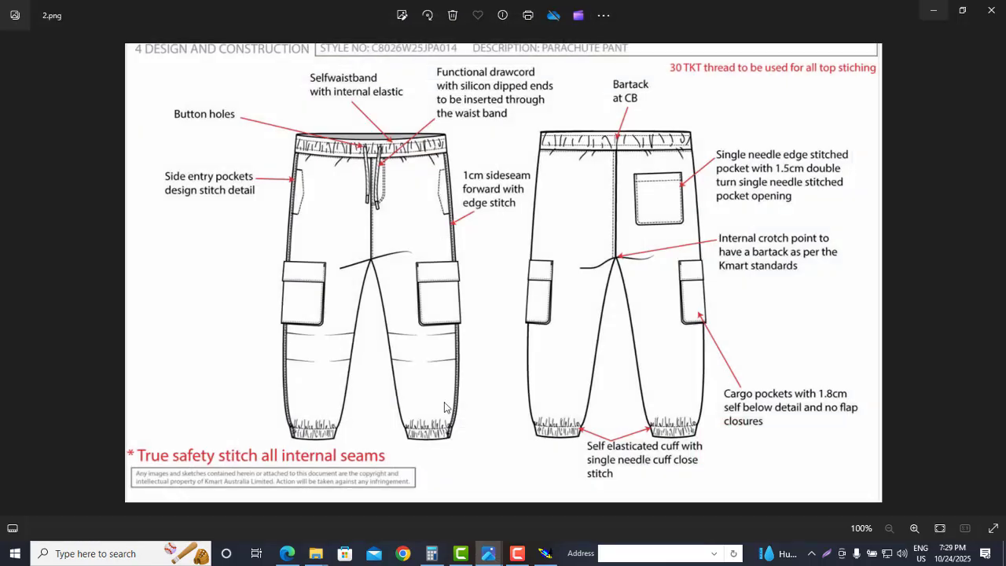
click(455, 485)
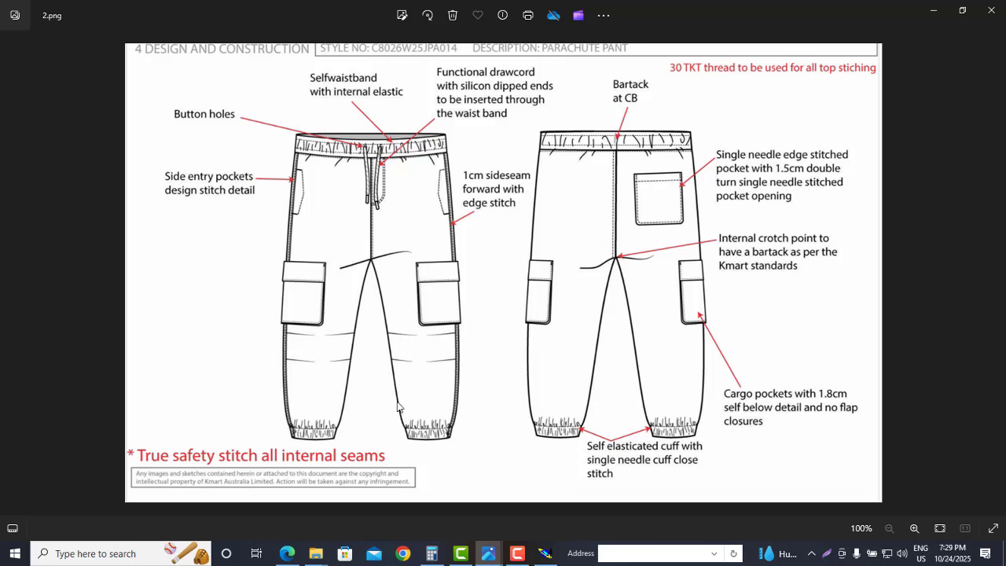
click(933, 10)
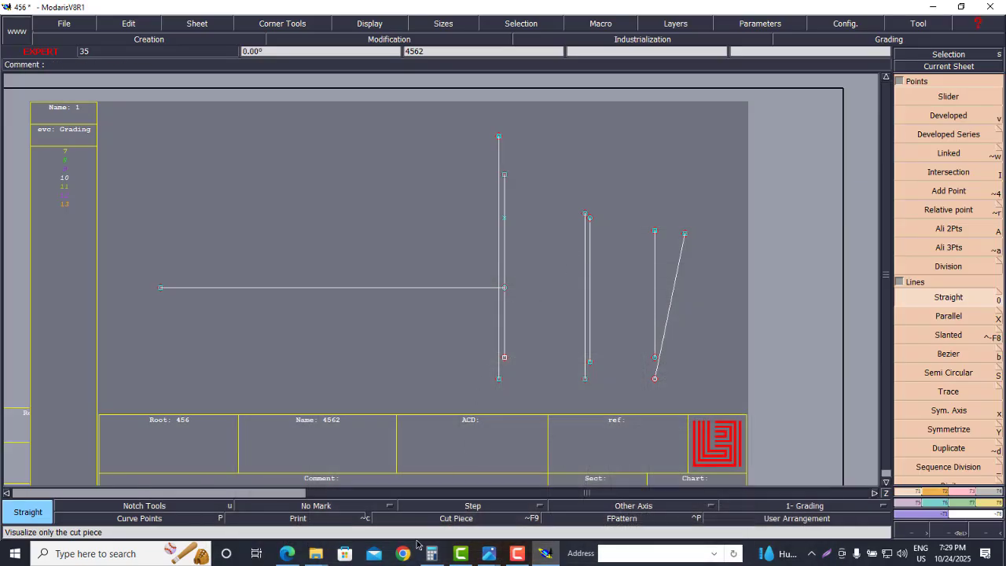
Look up and highlight the Size 4 stretched leg opening circumference in the PDF measurement report, and return to Modaris
click(286, 553)
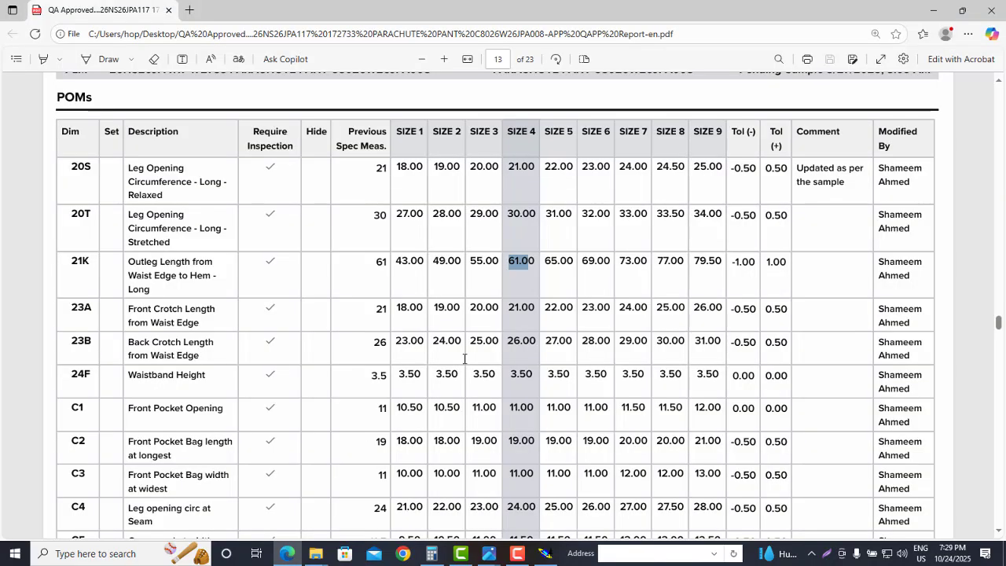
drag(509, 213, 537, 213)
click(933, 10)
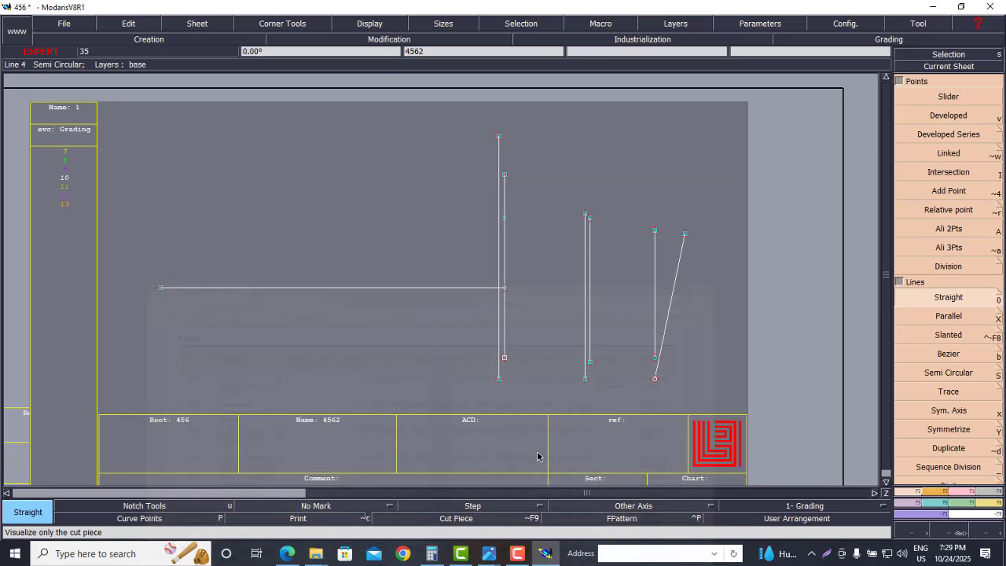
Calculate (30 - 4.5) / 4 in Calculator for the leg opening, and return to Modaris
click(432, 553)
key(Escape)
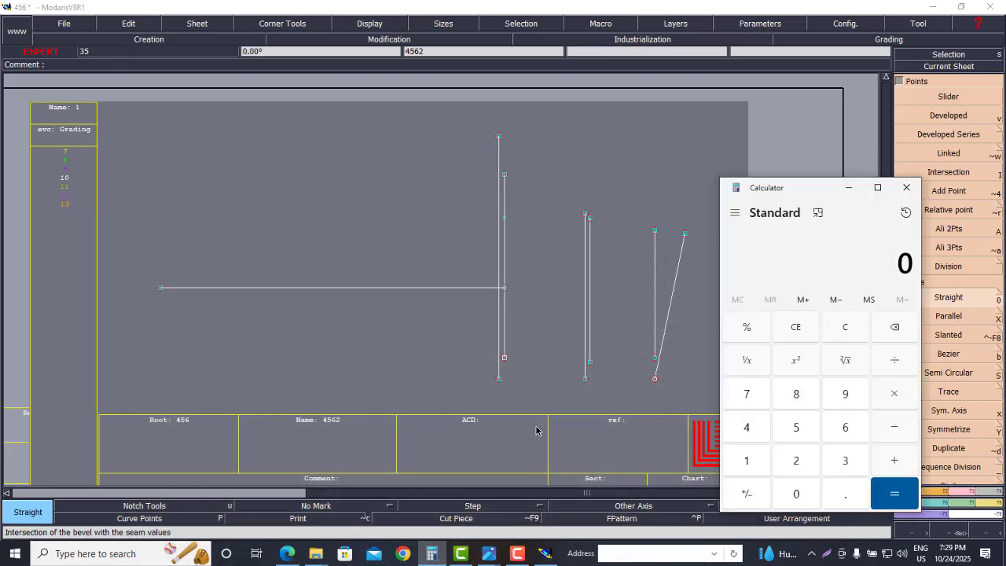
text(30 - 4.5)
key(Return)
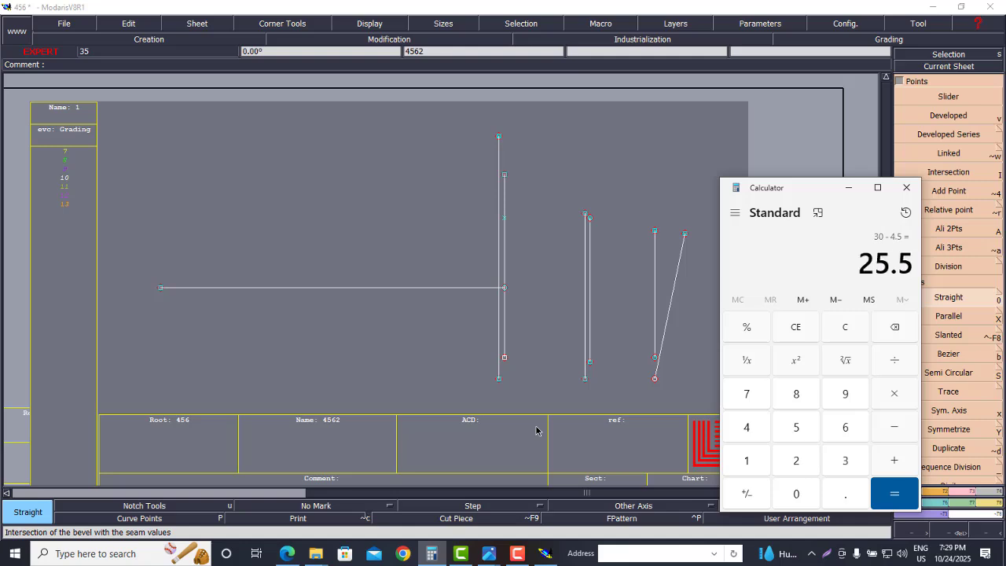
key(slash)
text(4)
key(Return)
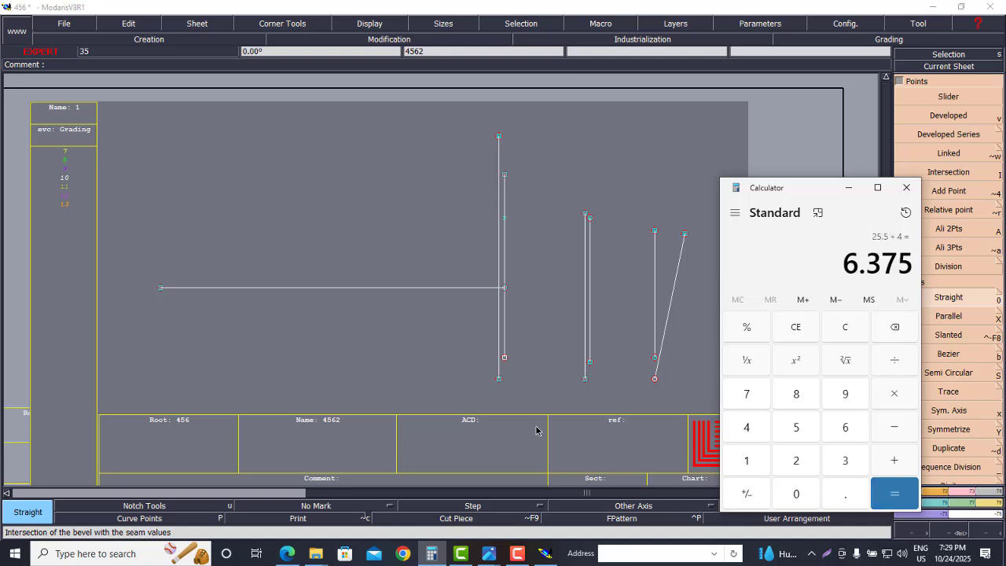
click(848, 196)
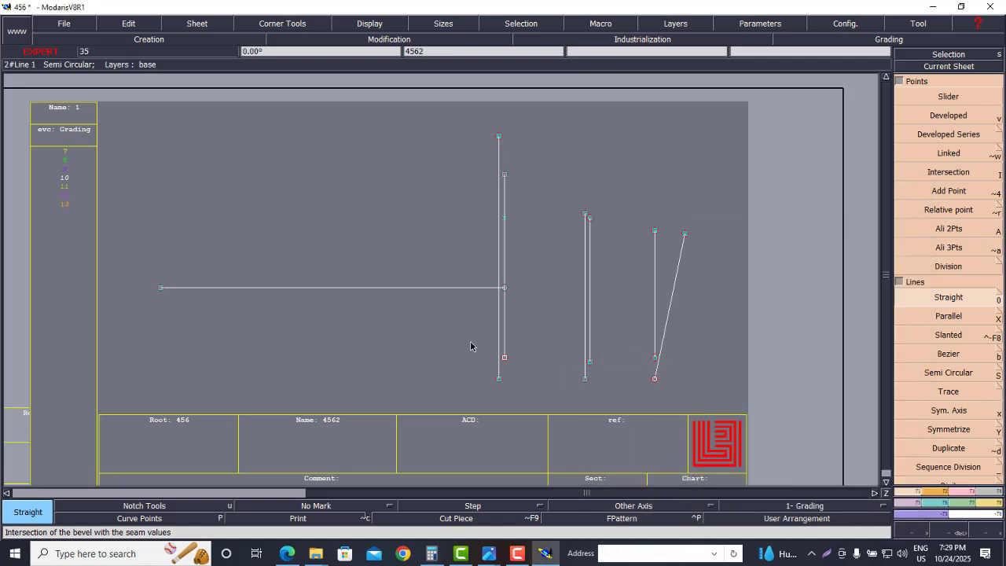
Draw a straight line upward from the hem end of the leg length line with dx 0 and dy 6.37 cm
click(160, 287)
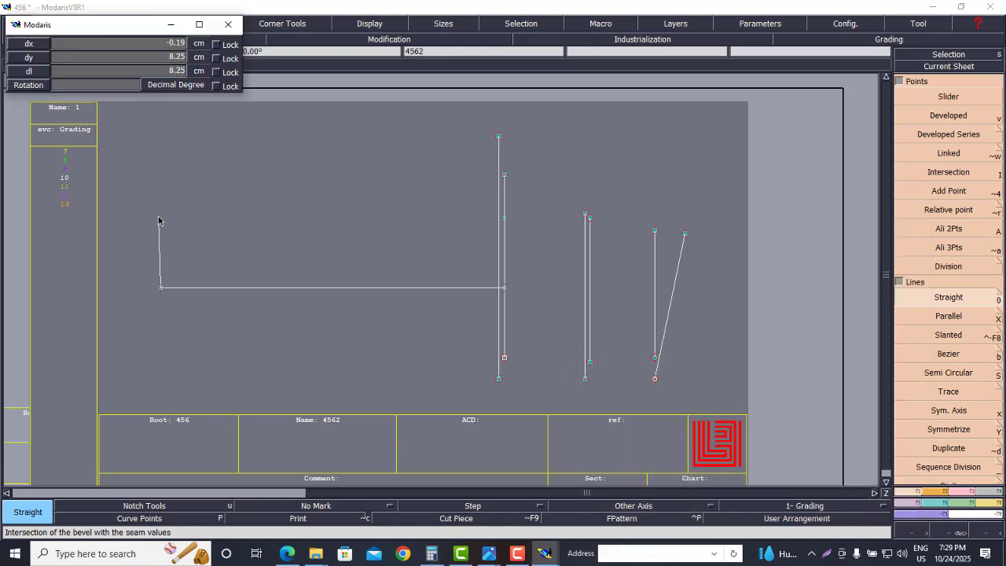
text(0)
key(Tab)
text(6.37)
key(Return)
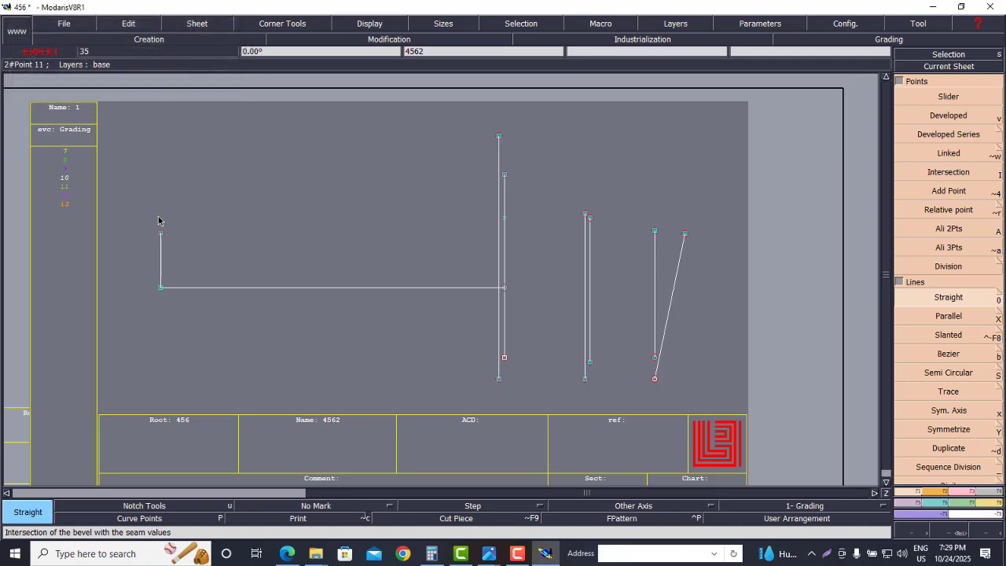
Draw a straight line downward from the hem end of the leg length line with dx 0 and dy -6.37 cm
click(160, 288)
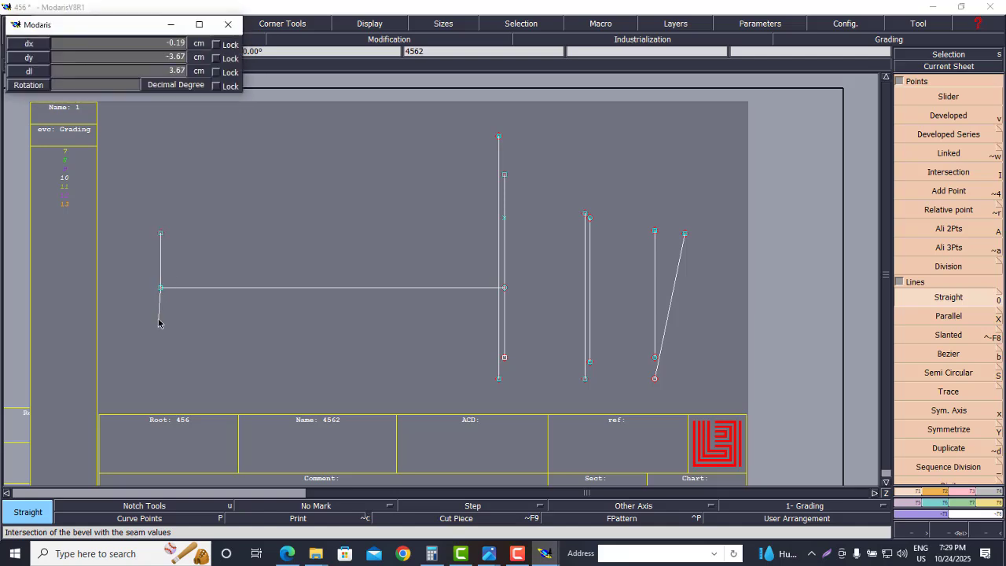
text(0)
key(Tab)
text(-6.37)
key(Return)
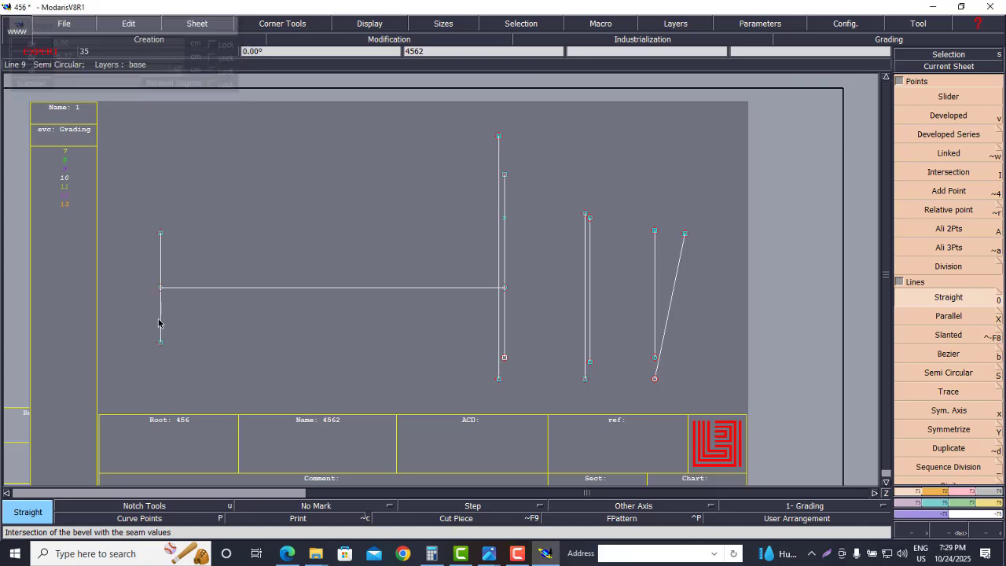
Calculate 4.5 / 2 in Calculator and return to Modaris
click(425, 557)
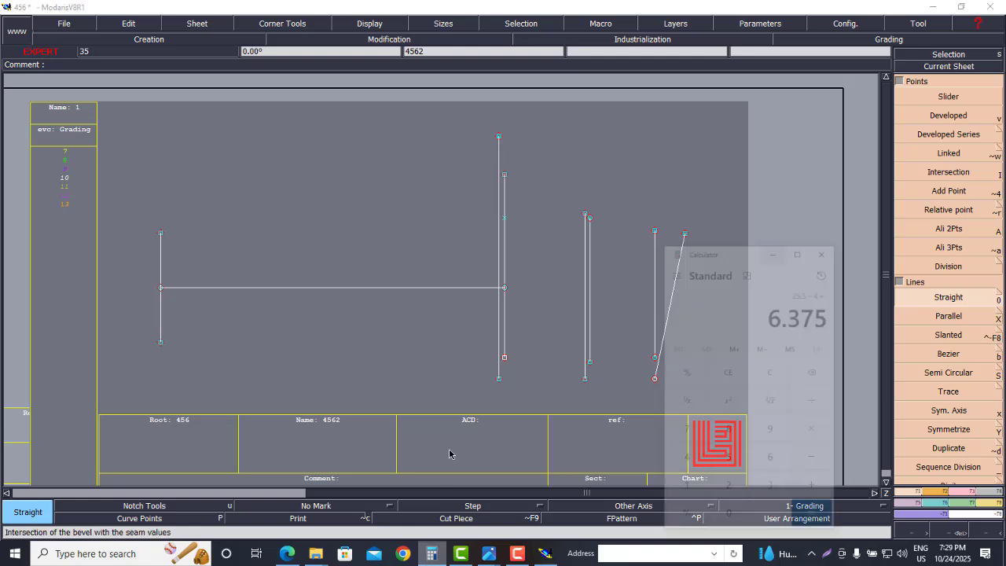
key(Escape)
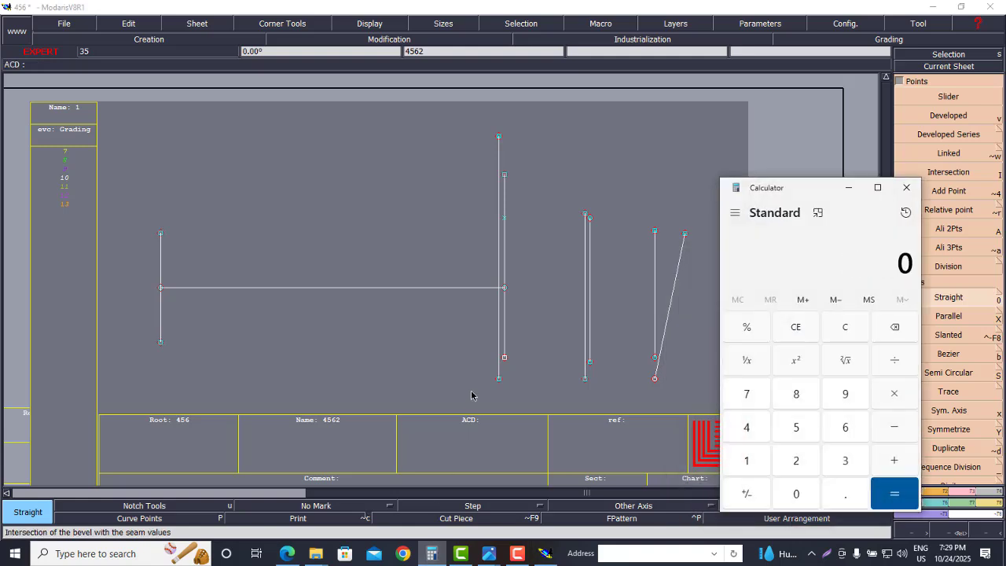
text(4.5/2)
key(Return)
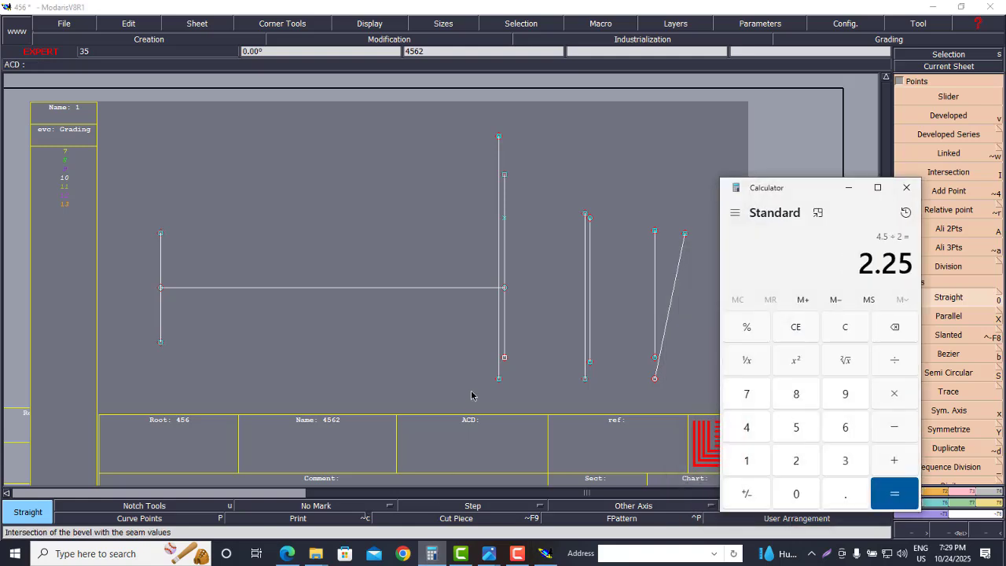
click(847, 187)
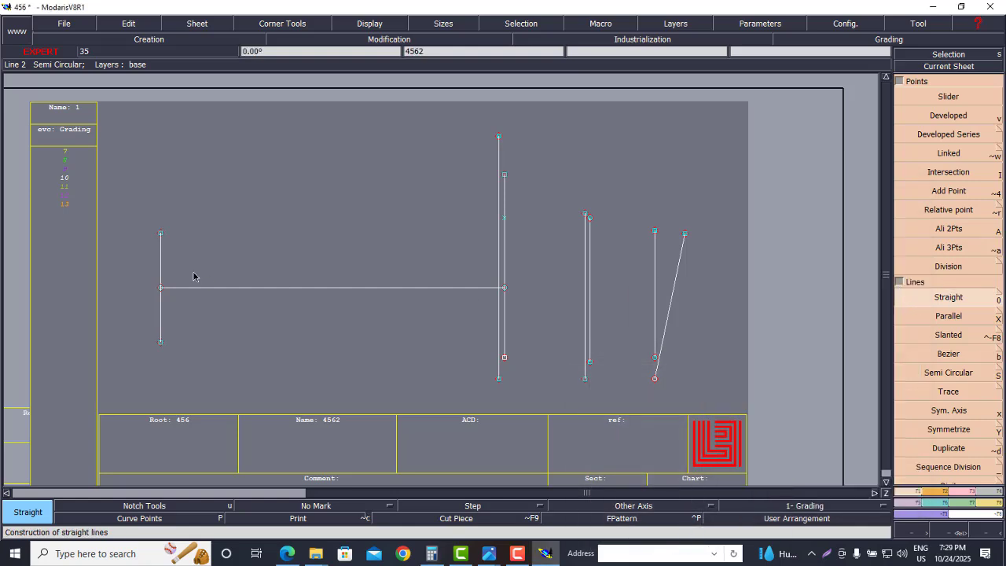
Extend the leg opening with a straight line from its upper end, using dx 0 and dy 2.25 cm
click(161, 233)
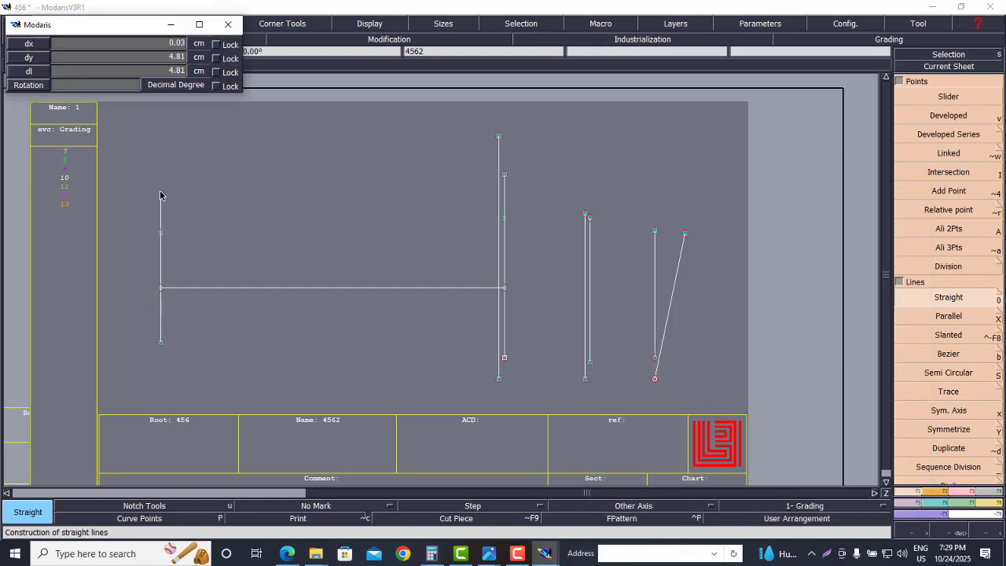
text(0)
key(Tab)
text(2.25)
key(Return)
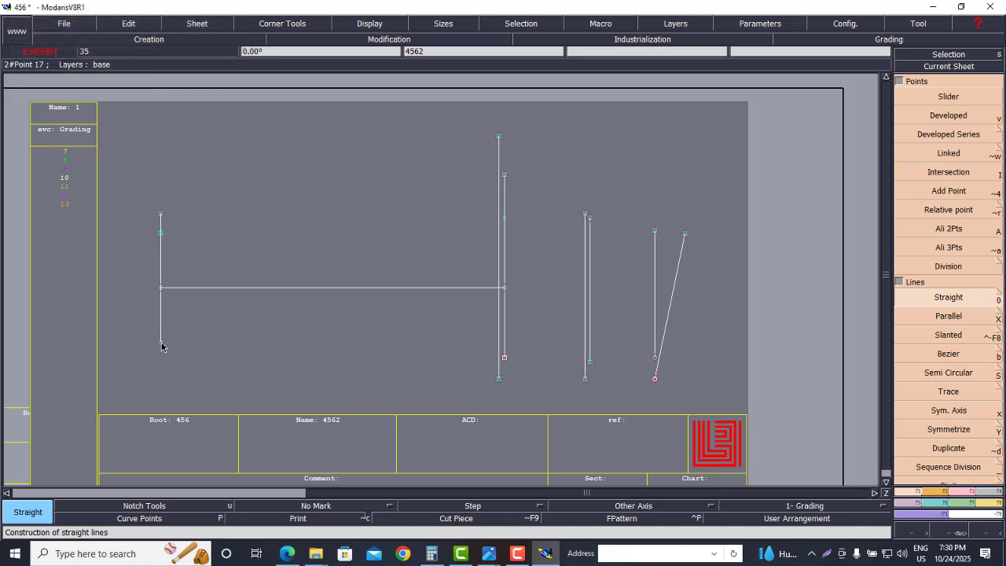
Extend the leg opening with a straight line from its lower end, using dx 0 and dy -2.25 cm
click(161, 344)
text(0)
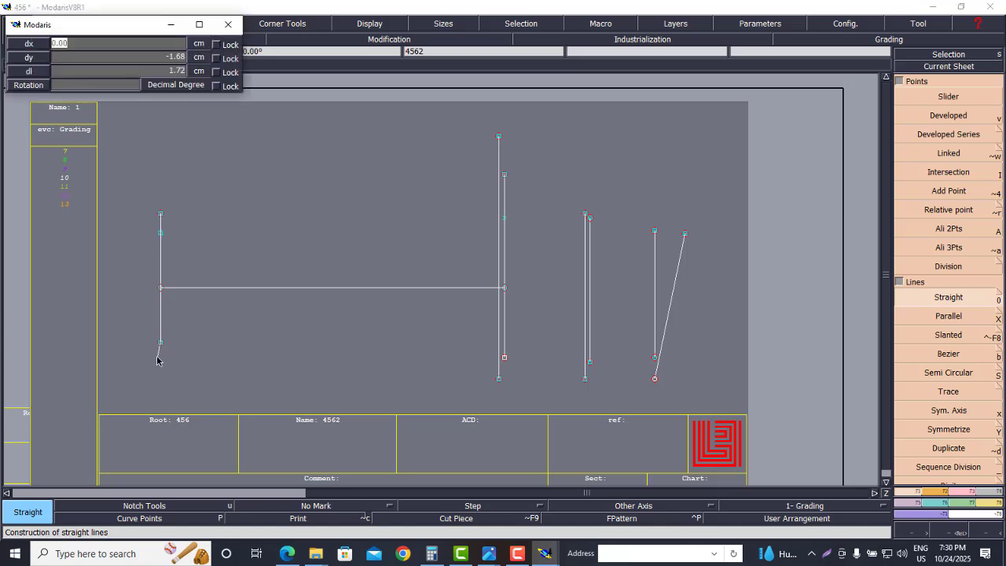
key(Tab)
text(-2.25)
key(Return)
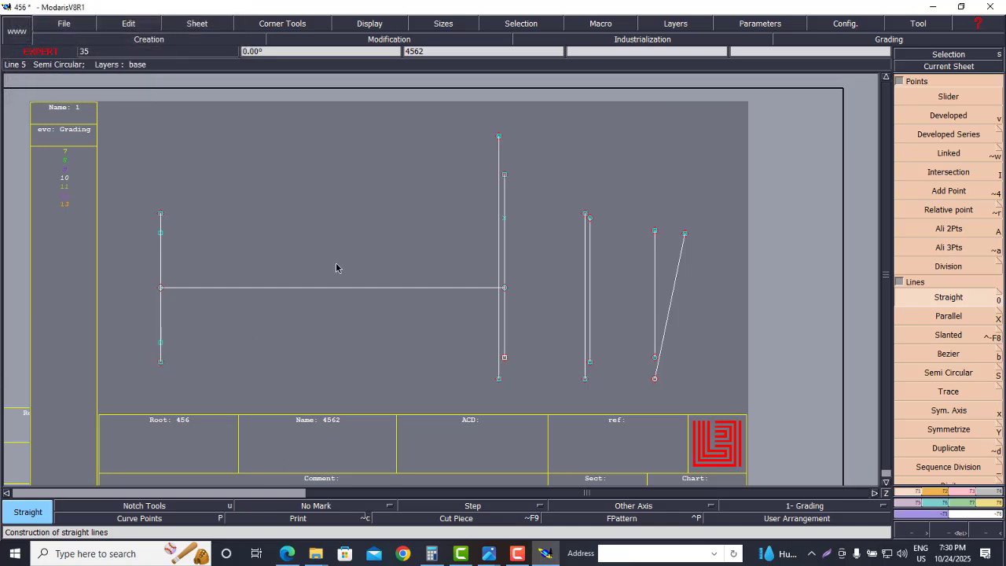
Look up the Size 4 knee circumference and its position below the crotch seam in the PDF measurement report, and return to Modaris
click(287, 554)
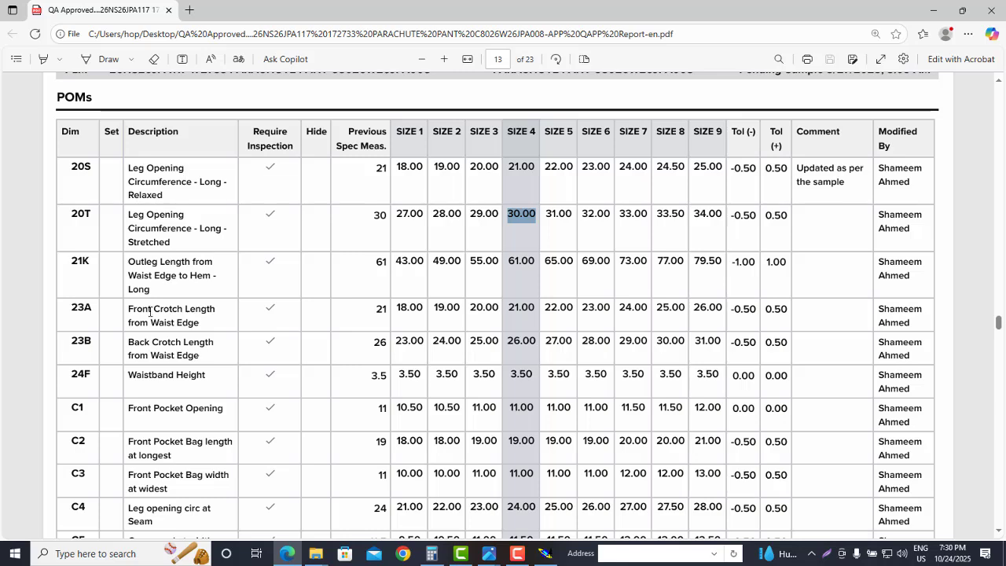
scroll(161, 477, down, 3)
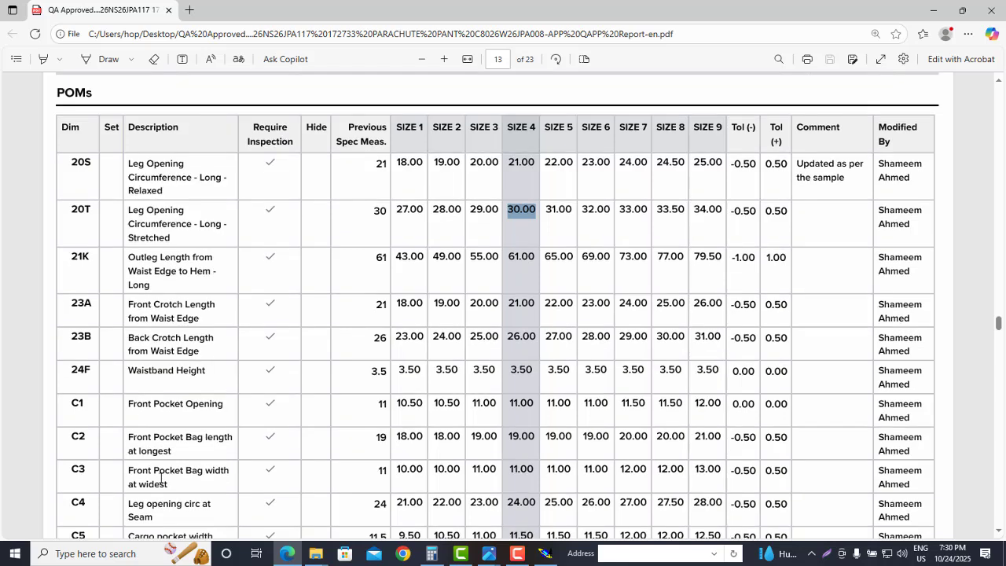
scroll(161, 475, up, 10)
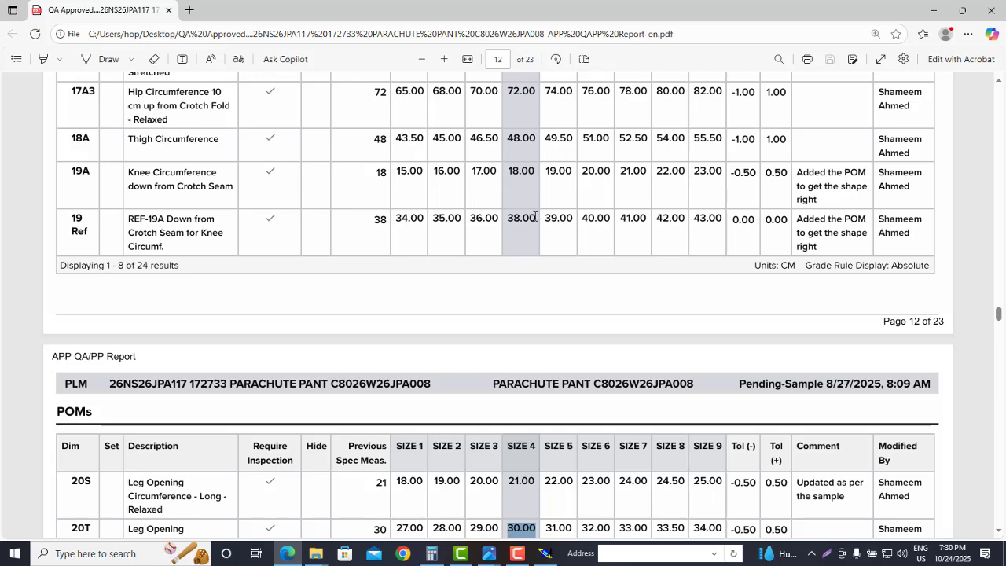
click(549, 555)
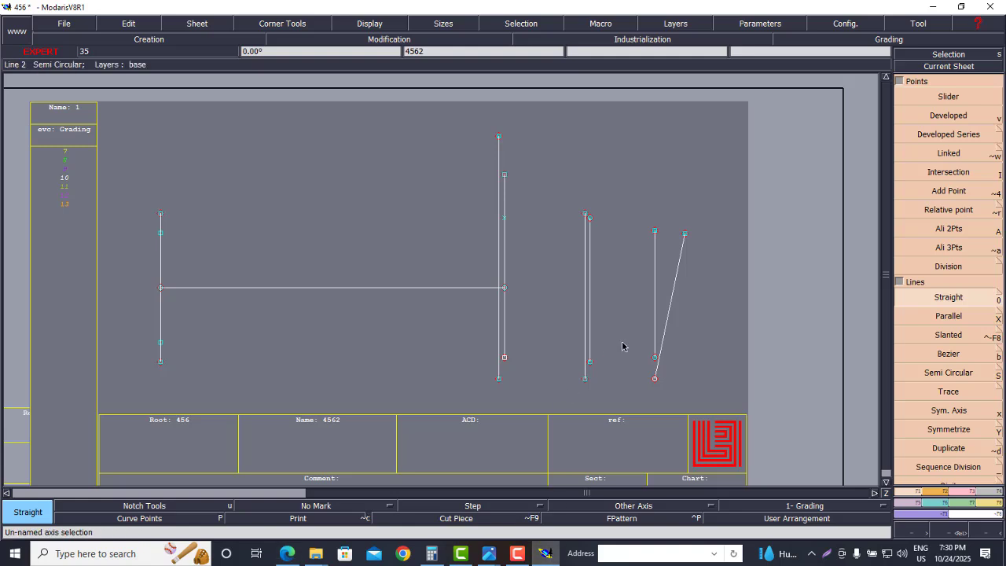
Add a developed point on the leg length line 18 cm from the thigh line, and insert it into the line
click(951, 117)
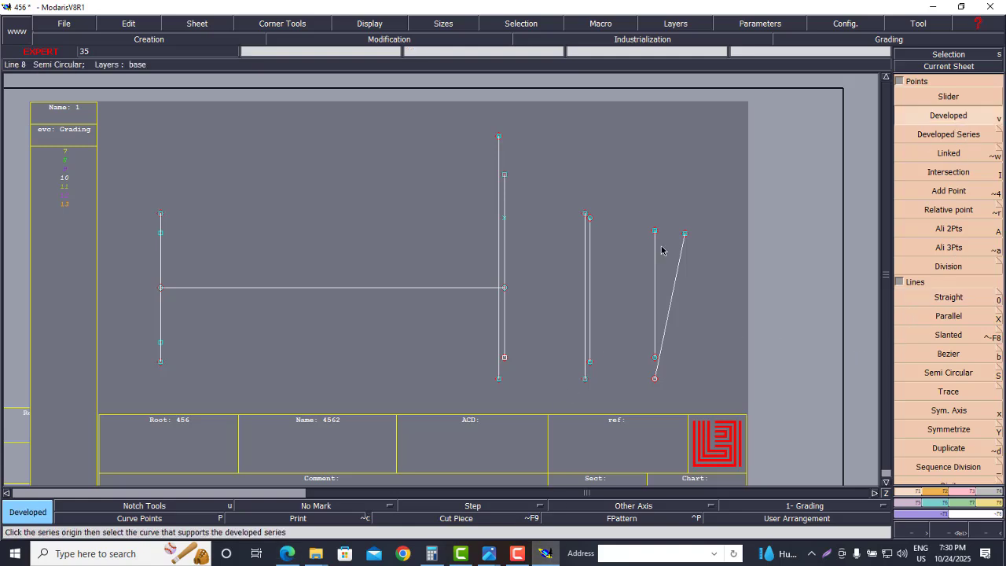
click(282, 288)
text(18.00)
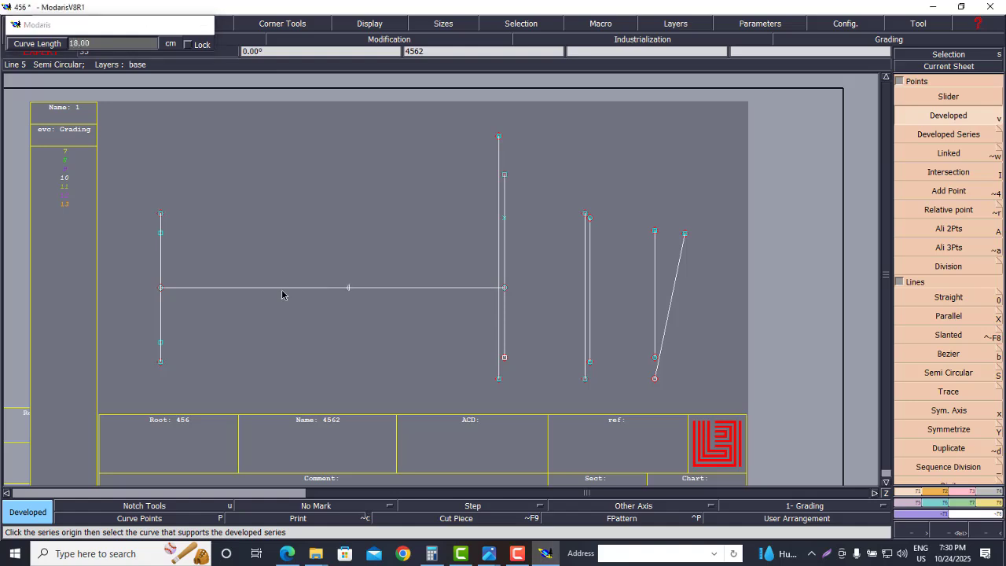
key(Return)
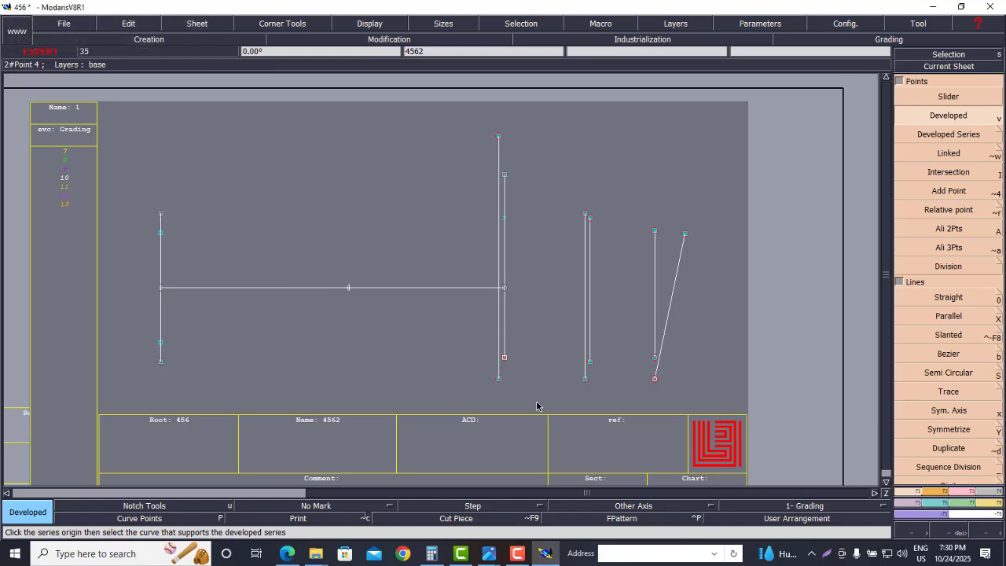
click(959, 493)
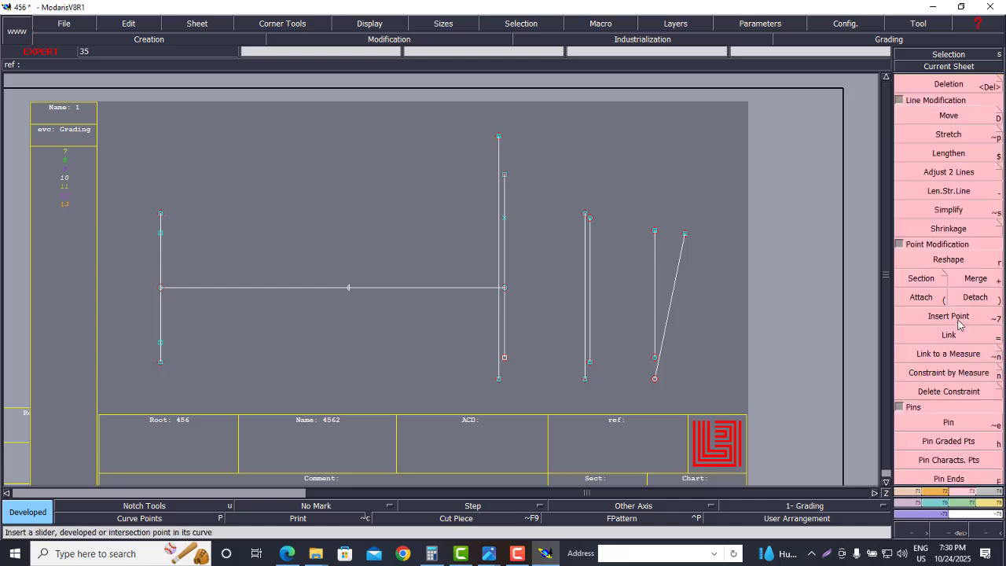
click(959, 318)
click(350, 289)
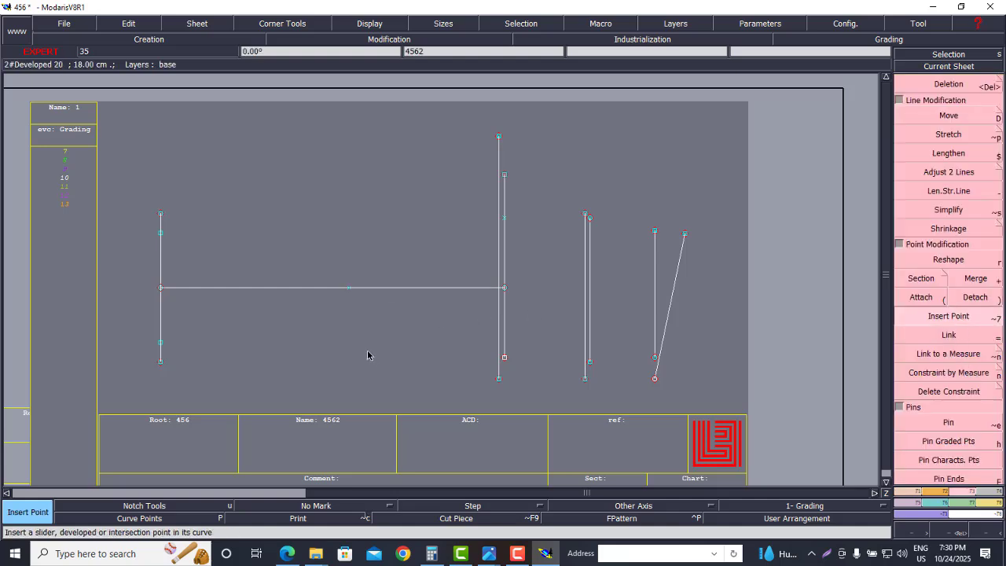
Calculate (38 - 4.5) / 4 in Calculator for the knee width, and return to Modaris
click(431, 553)
key(Escape)
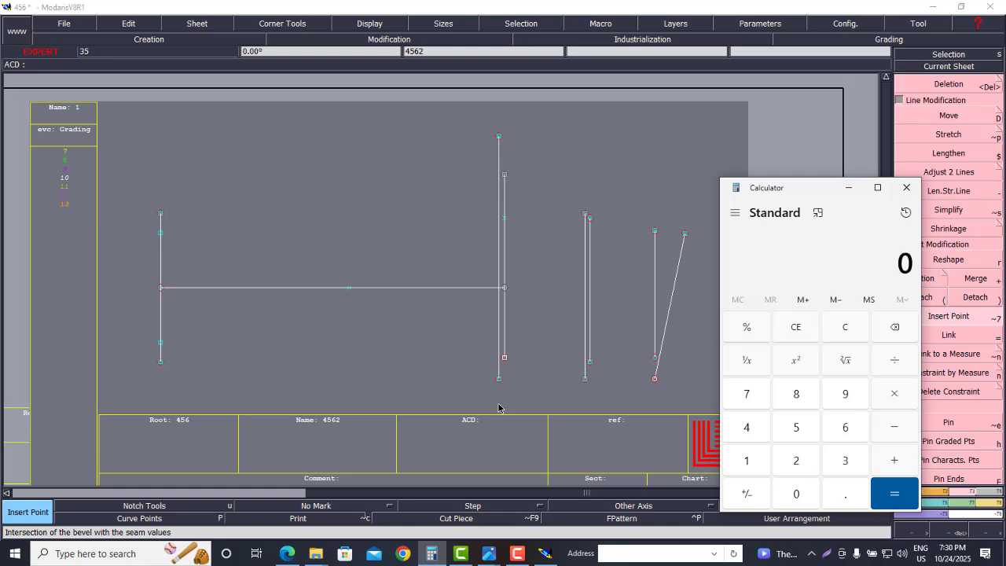
text(38 - )
text(4.5)
key(Return)
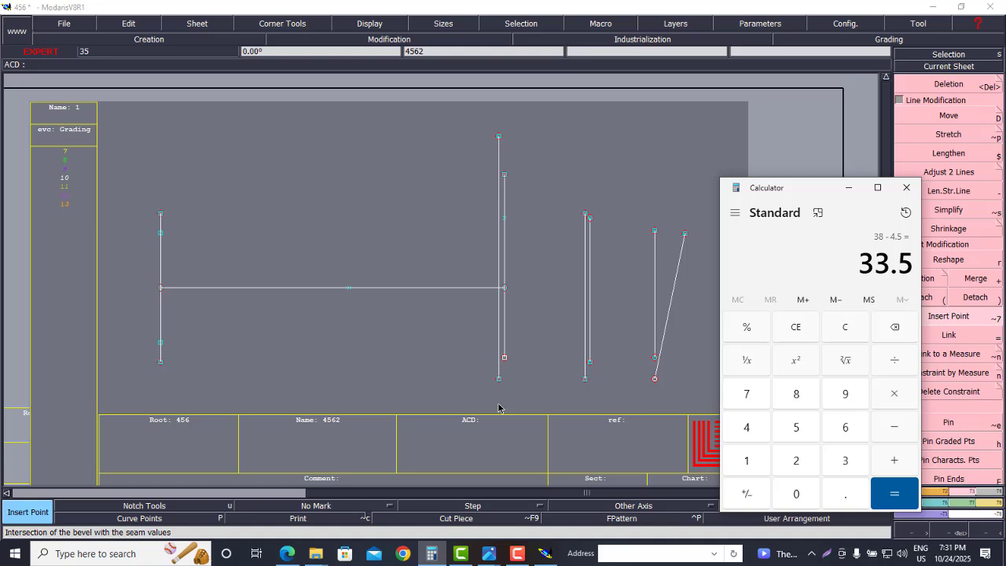
text(/4)
key(Return)
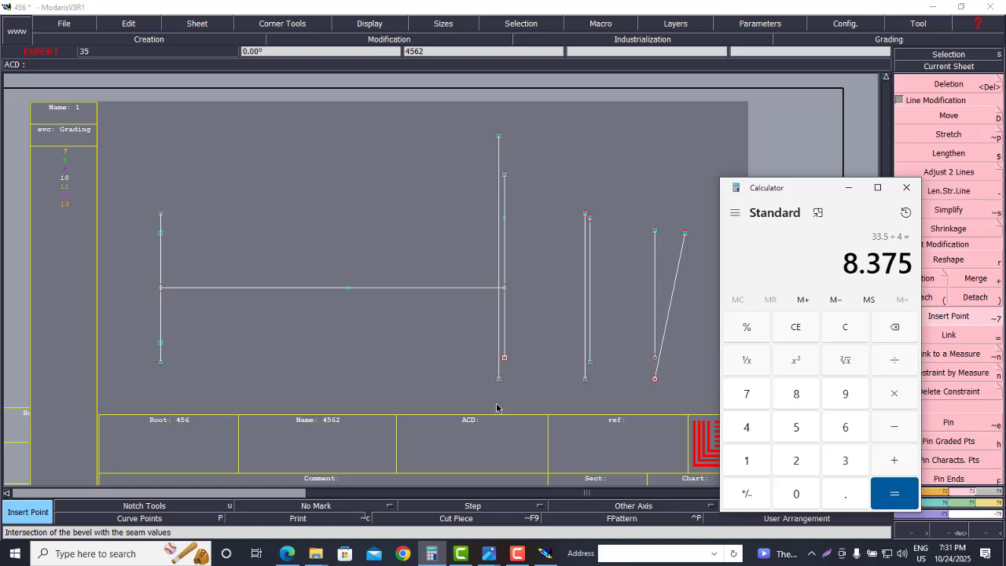
click(848, 187)
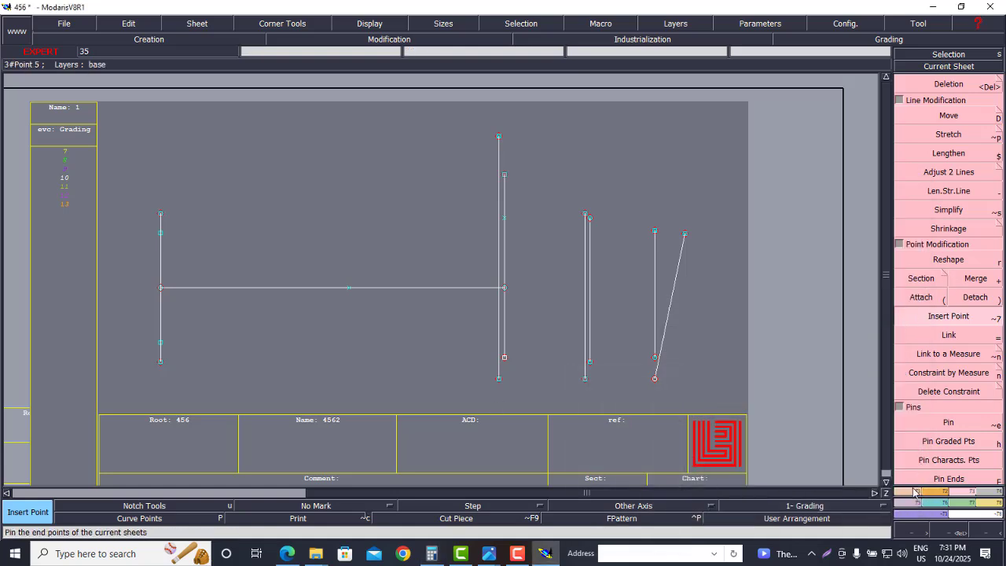
Draw a vertical straight line upward from the inserted knee point with dy 8.37 cm
click(916, 492)
click(948, 297)
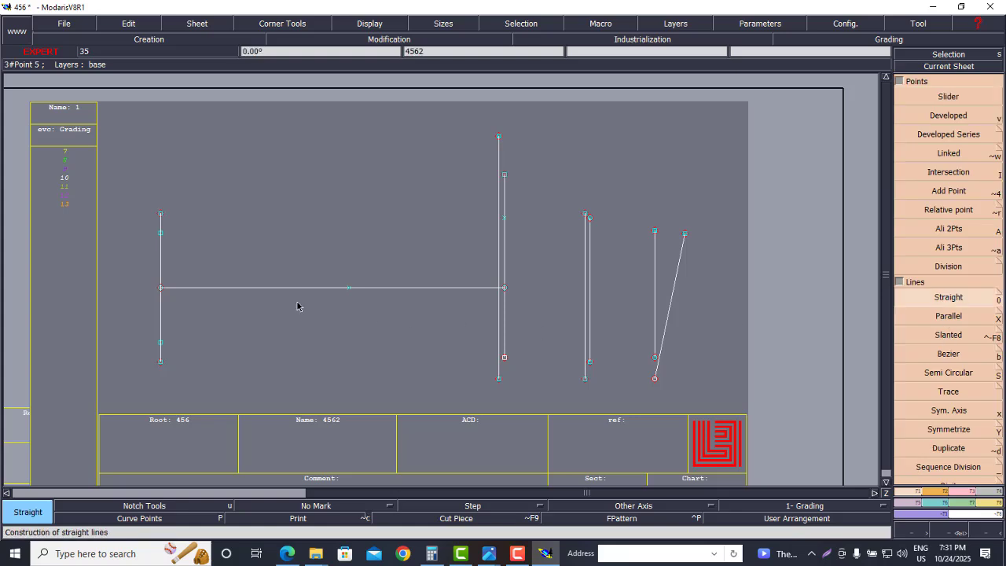
click(348, 288)
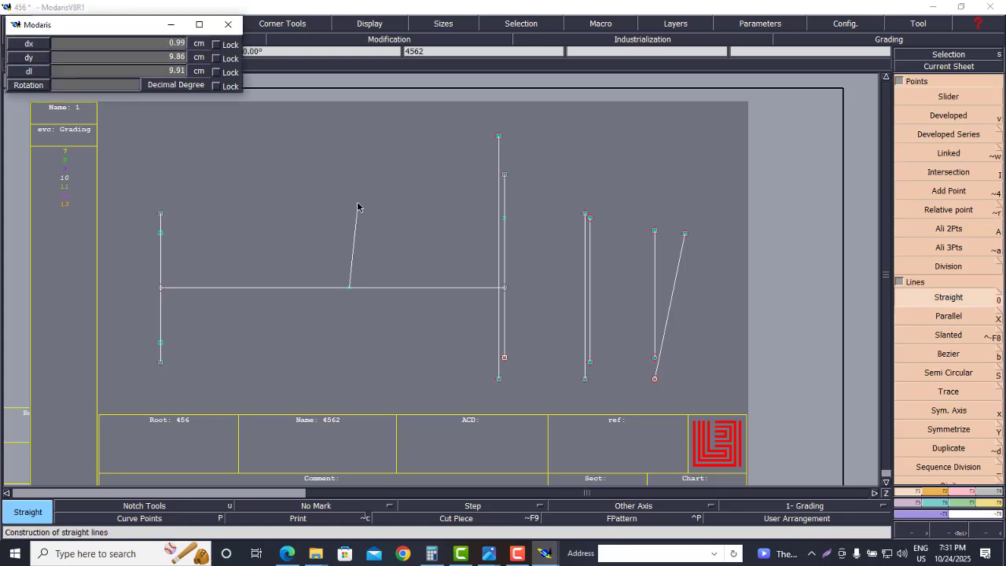
key(Tab)
text(-2.25)
key(Return)
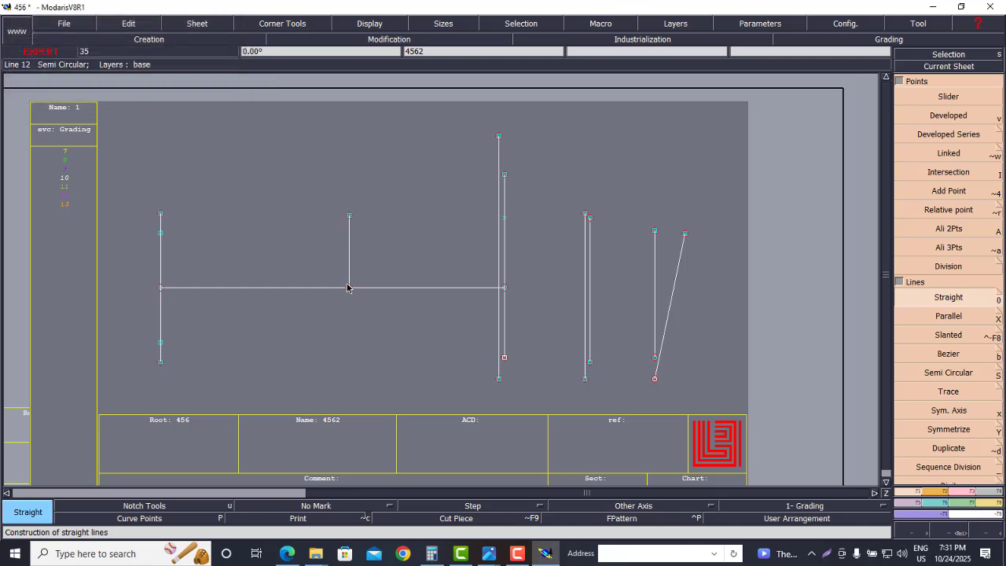
Draw a vertical straight line downward from the knee point with dy -8.37 cm
click(348, 288)
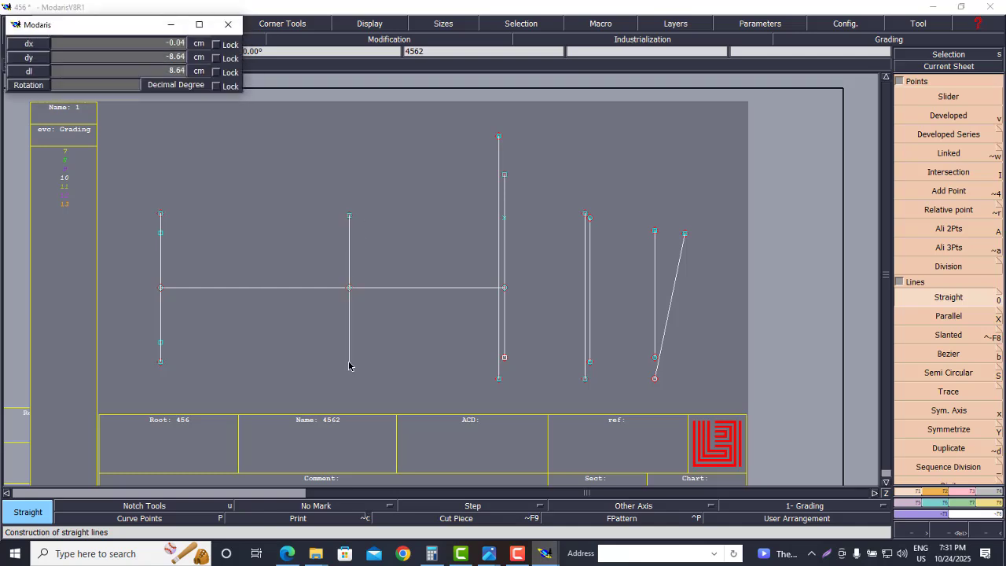
key(Tab)
text(8.37)
key(Return)
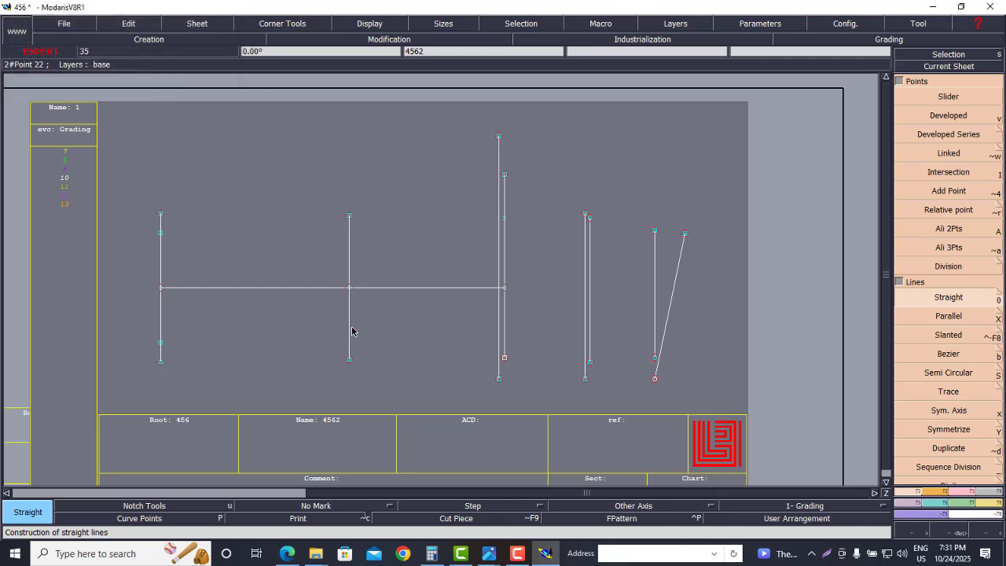
Extend the knee line upward from its upper endpoint with a straight line of dx 0 and dy 2.25 cm
click(349, 215)
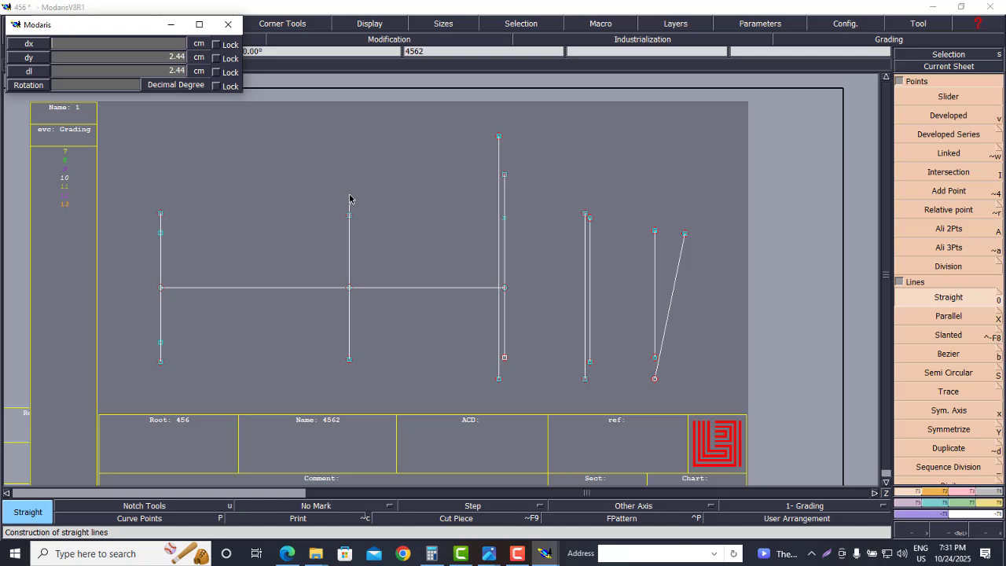
text(0)
key(Tab)
text(2.25)
key(Return)
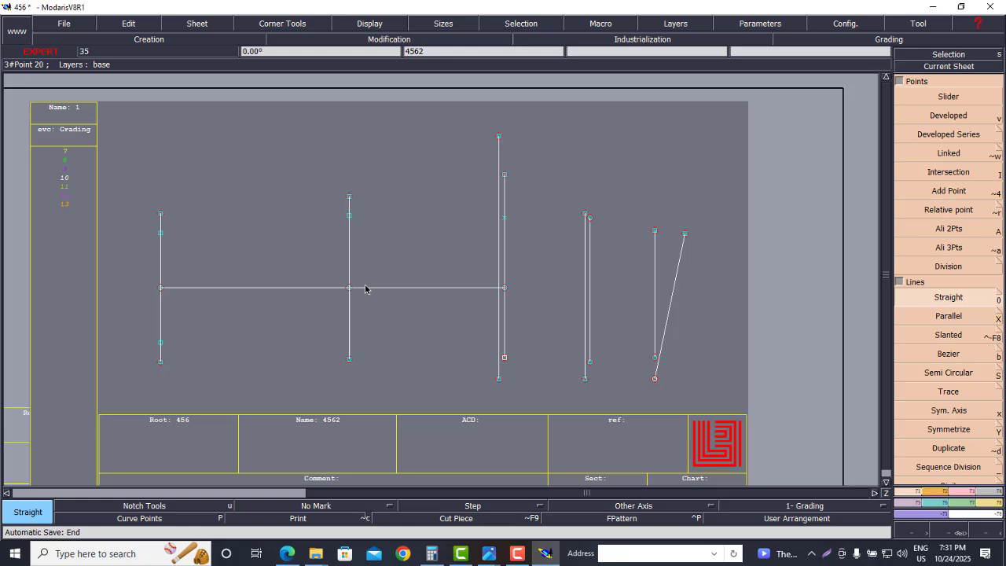
Extend the knee line downward from its lower endpoint with a straight line of dx 0 and dy -2.25 cm
click(349, 384)
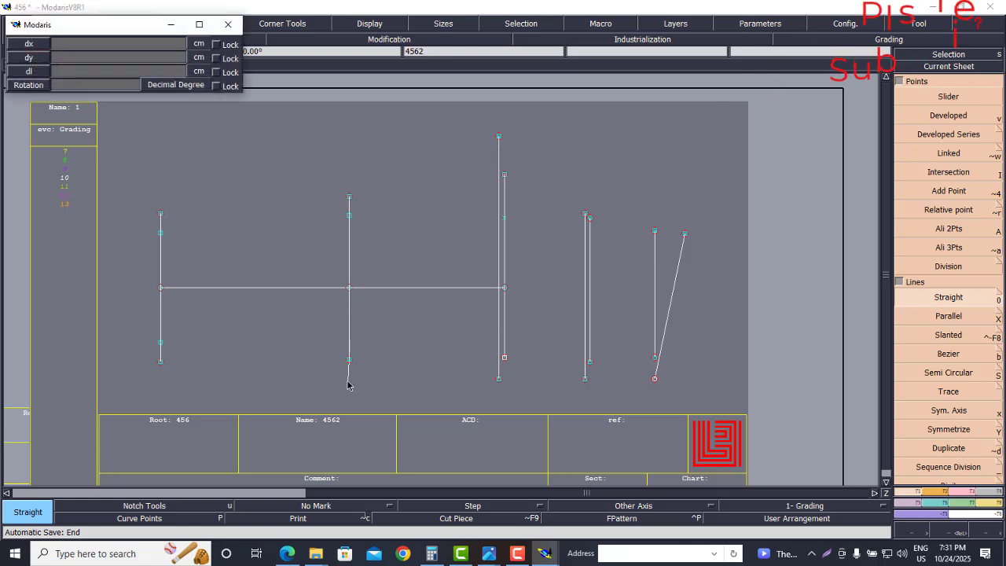
key(Down)
key(Down)
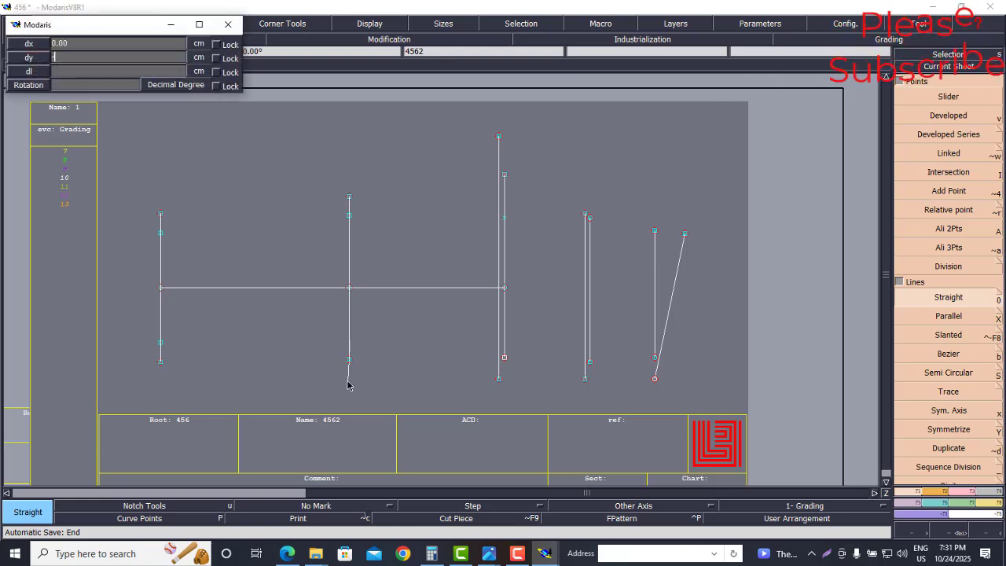
text(-2.25)
key(Return)
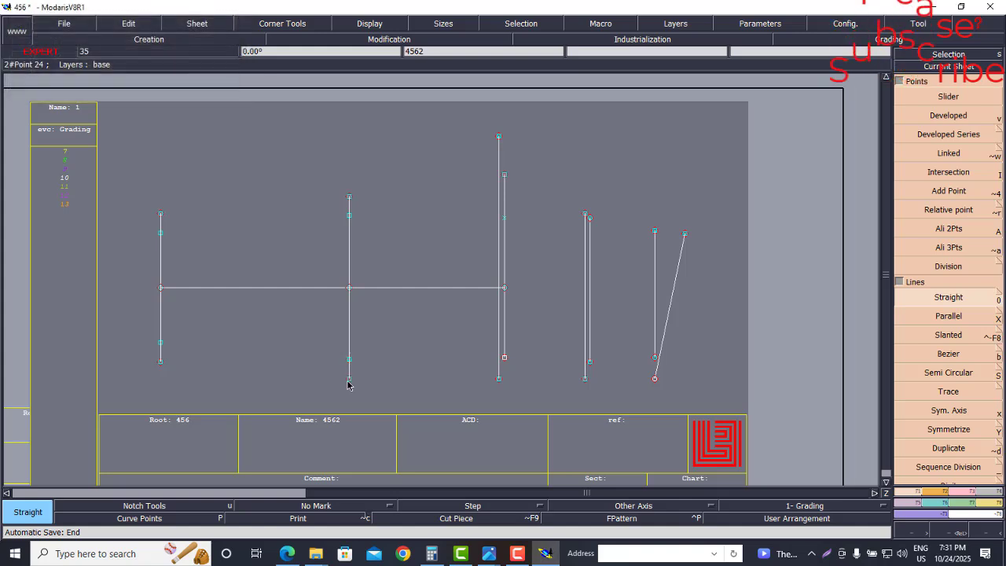
scroll(407, 301, down, 2)
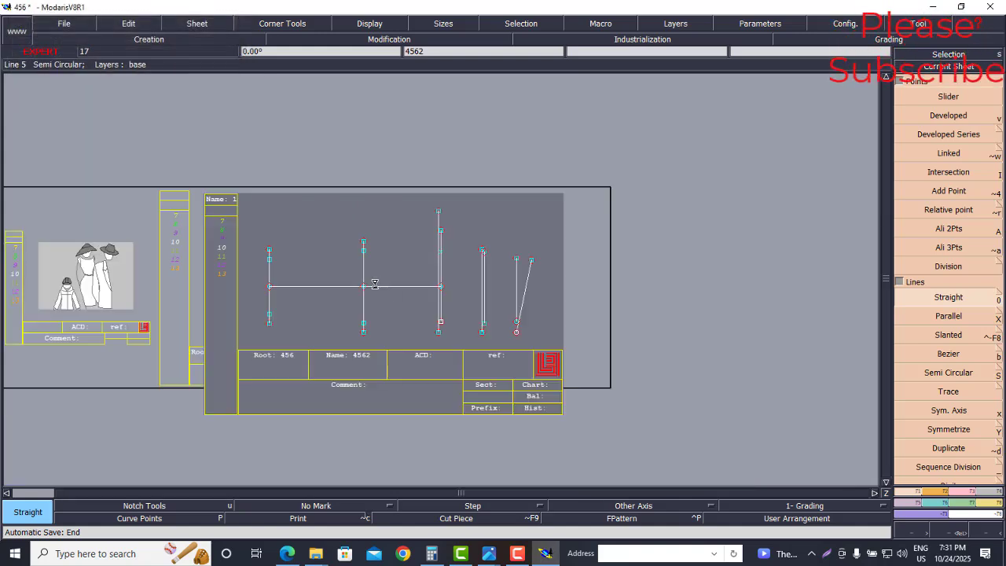
scroll(390, 298, up, 1)
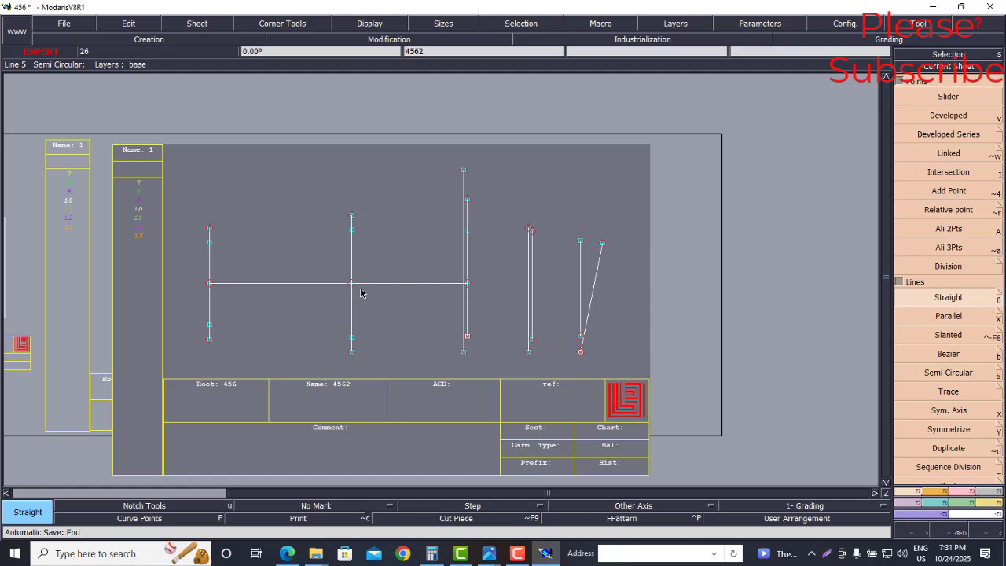
click(933, 7)
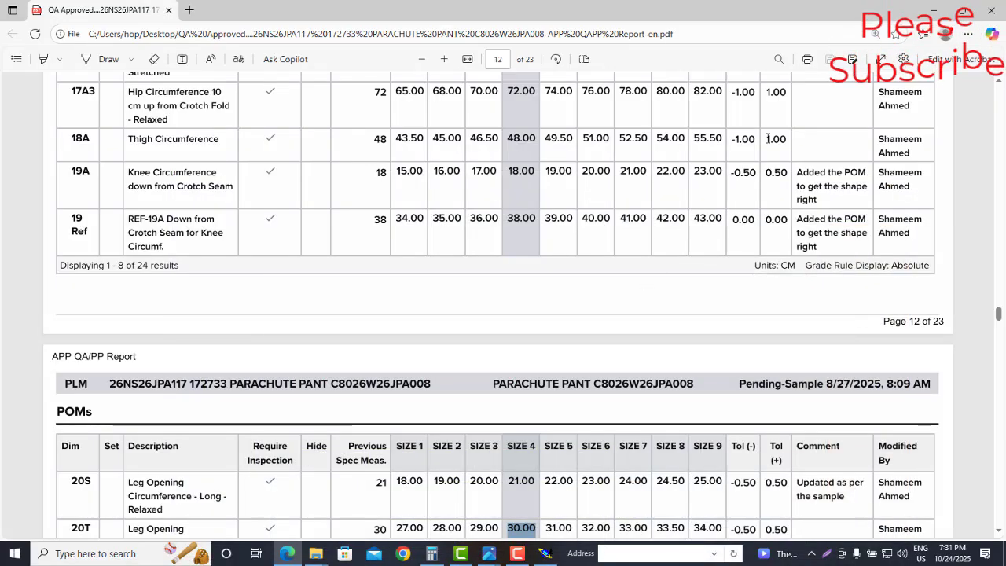
click(933, 8)
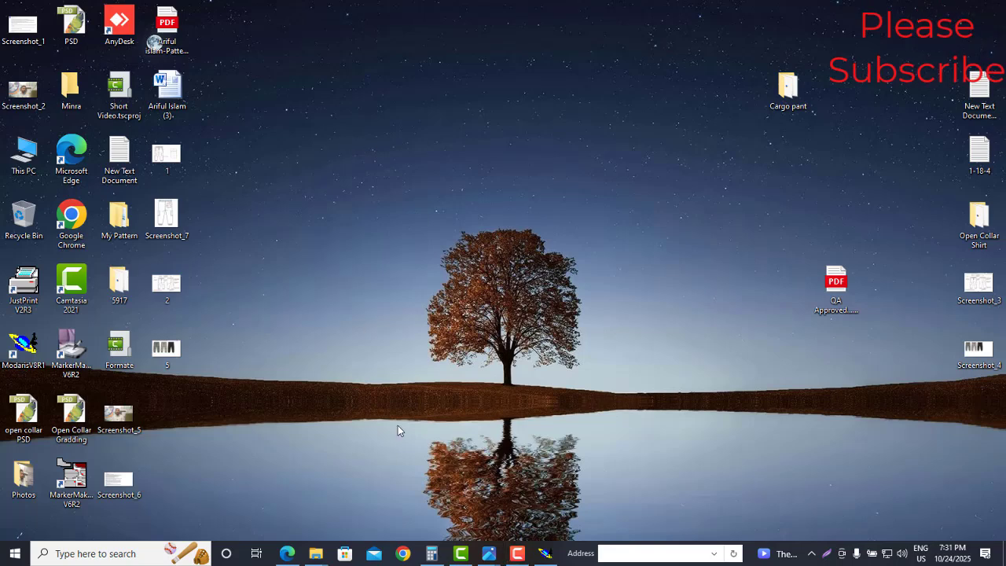
click(545, 554)
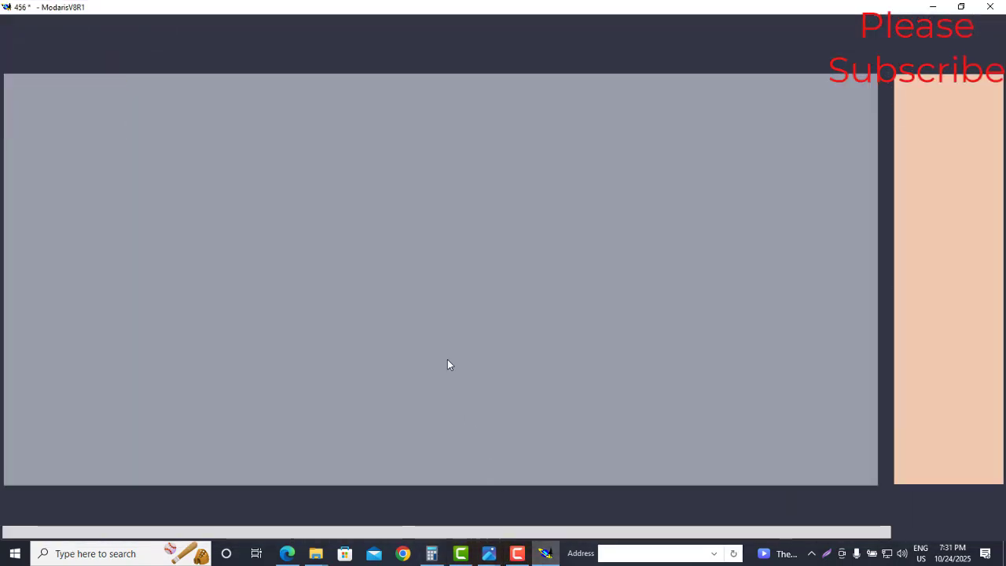